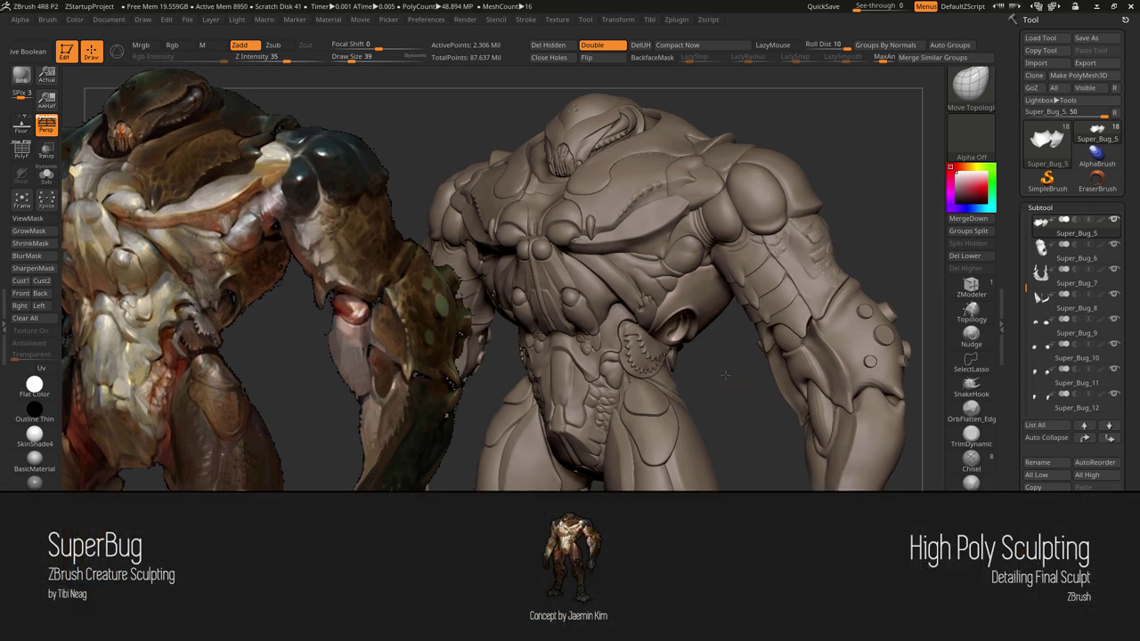
Step: Orbit the view from the full SuperBug model toward the torso folds
left_click_drag(734, 375, 691, 337)
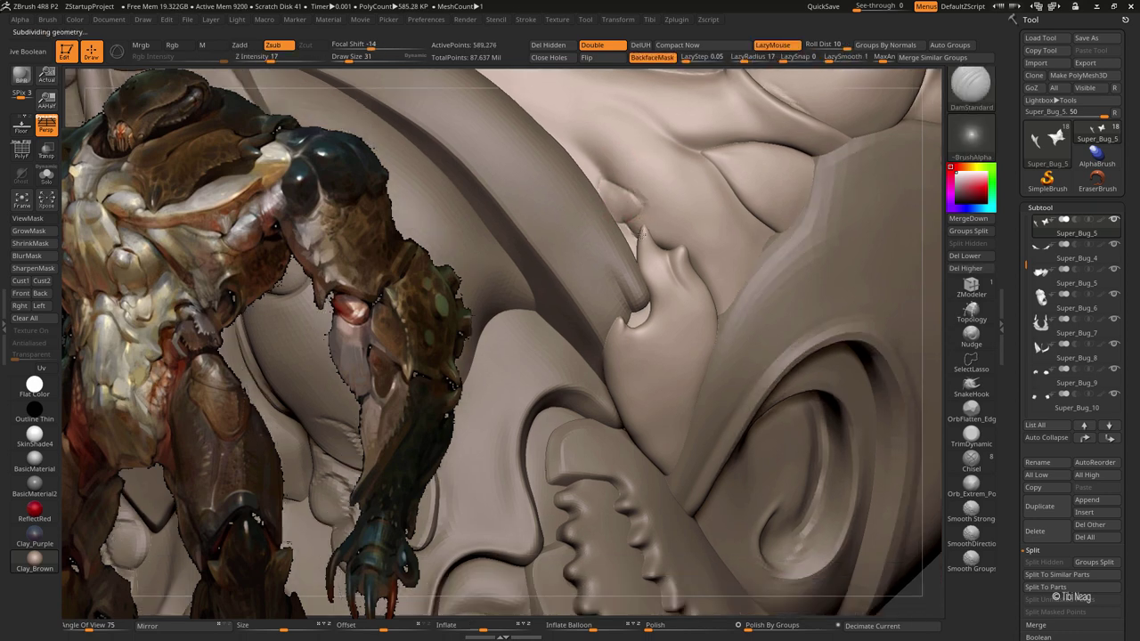
Step: Angle the view onto the folds, select Inflat with LazyMouse off, and subdivide once
mouse_move(666, 228)
left_mouse_down()
mouse_move(671, 198)
mouse_move(651, 273)
mouse_move(682, 187)
mouse_move(672, 302)
left_mouse_up()
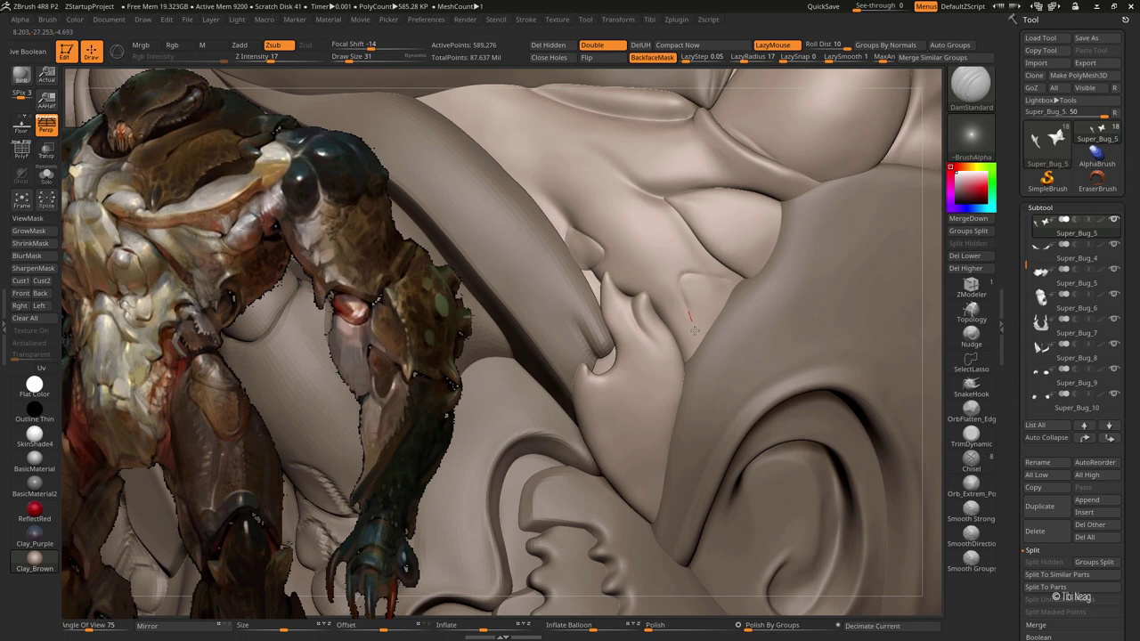
right_click_drag(690, 327, 690, 319)
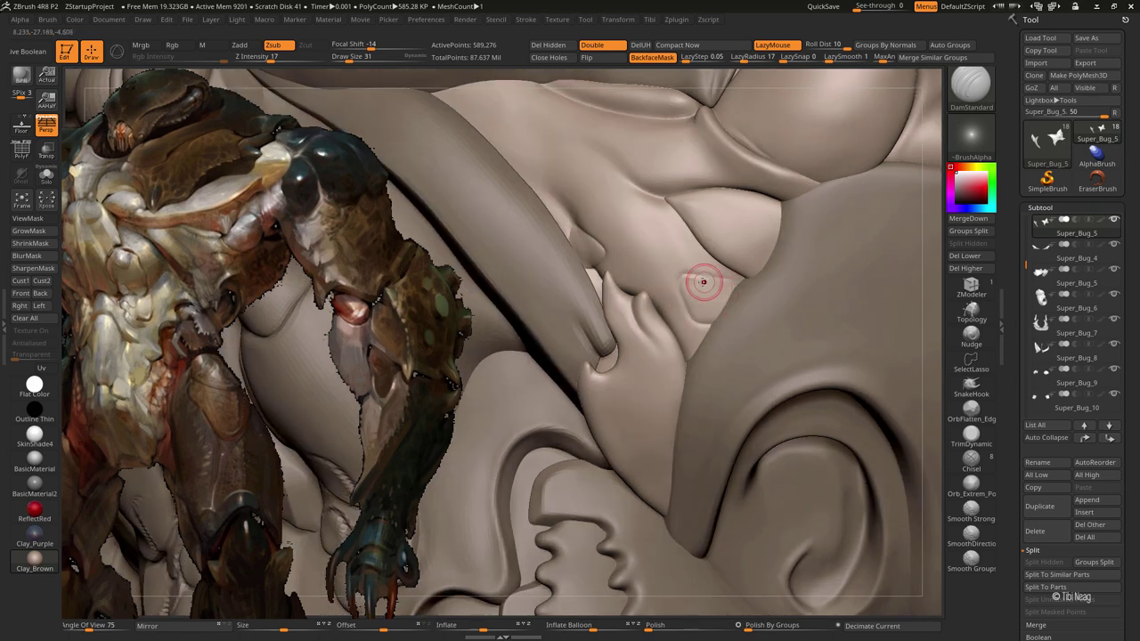
key("b")
key("i")
key("n")
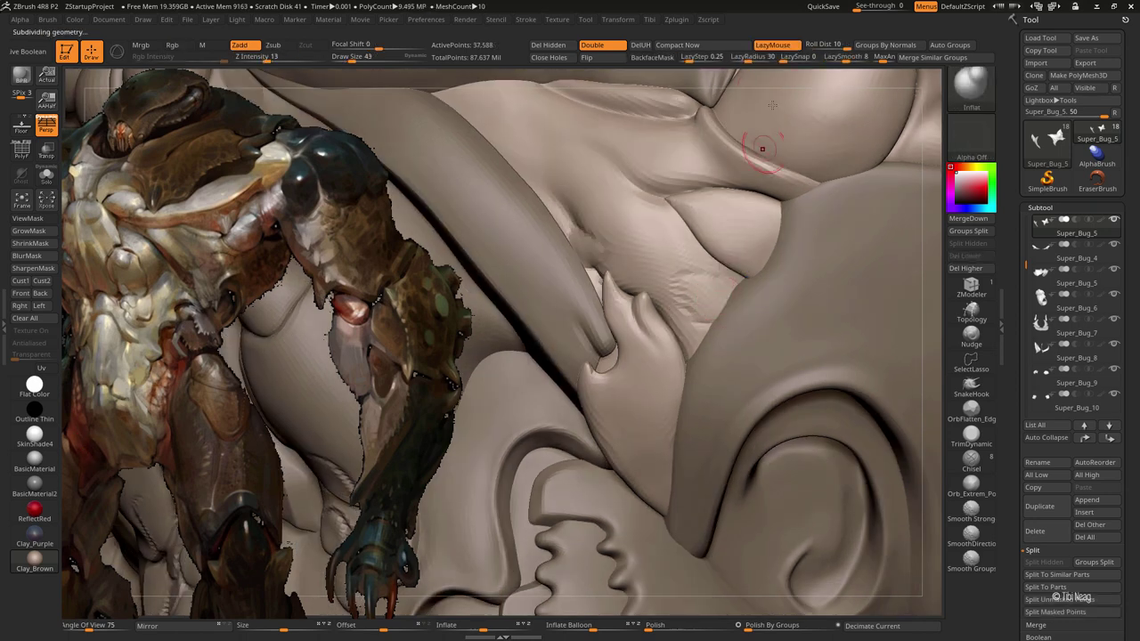
key("l")
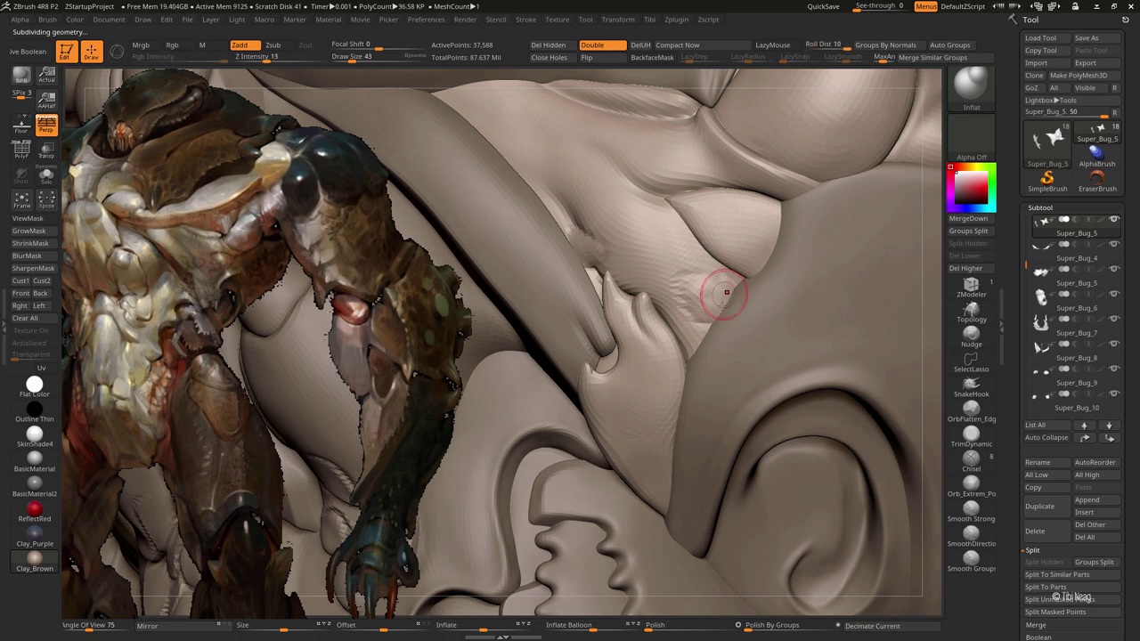
key("ctrl+d")
Step: At top subdivision, carve the creased triangular fold with DamStandard and Clay, then smooth it
key("b")
key("d")
key("s")
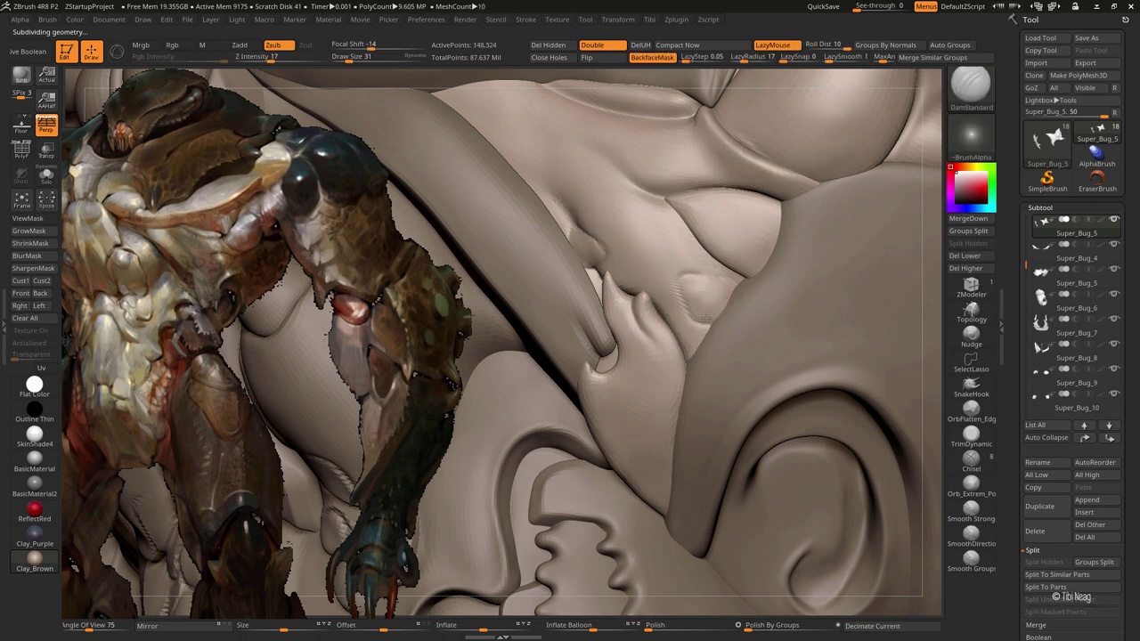
key("ctrl+d")
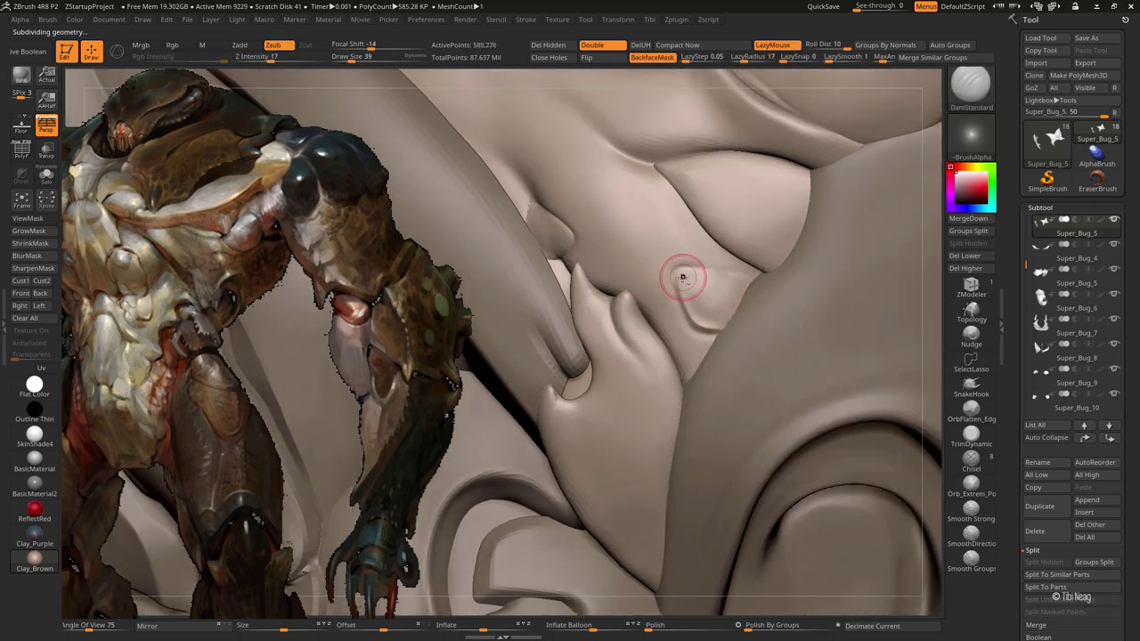
key("b")
key("c")
key("l")
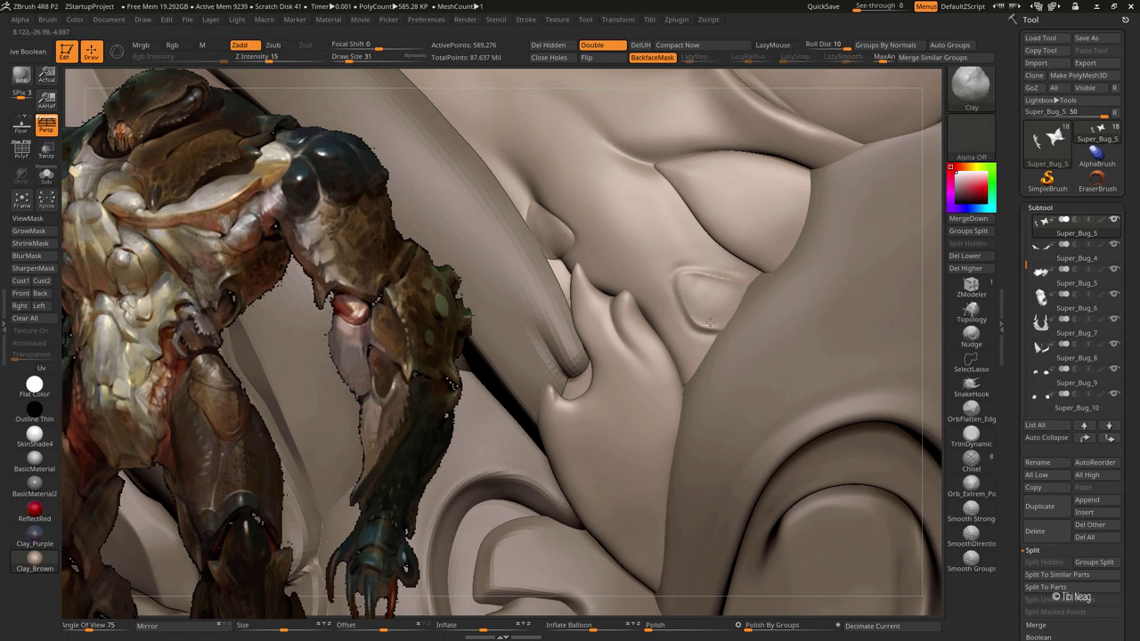
key("b")
key("d")
key("s")
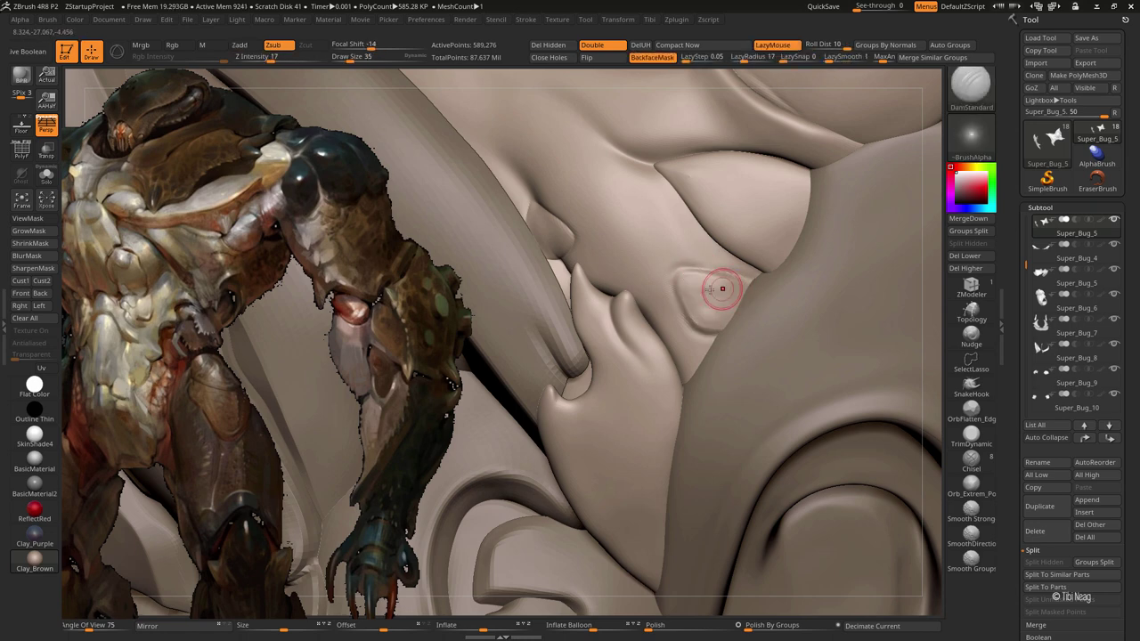
key("shift")
Step: Cycle subdivision down and up with Clay selected, then inflate a broad upper-right bulge
key("f")
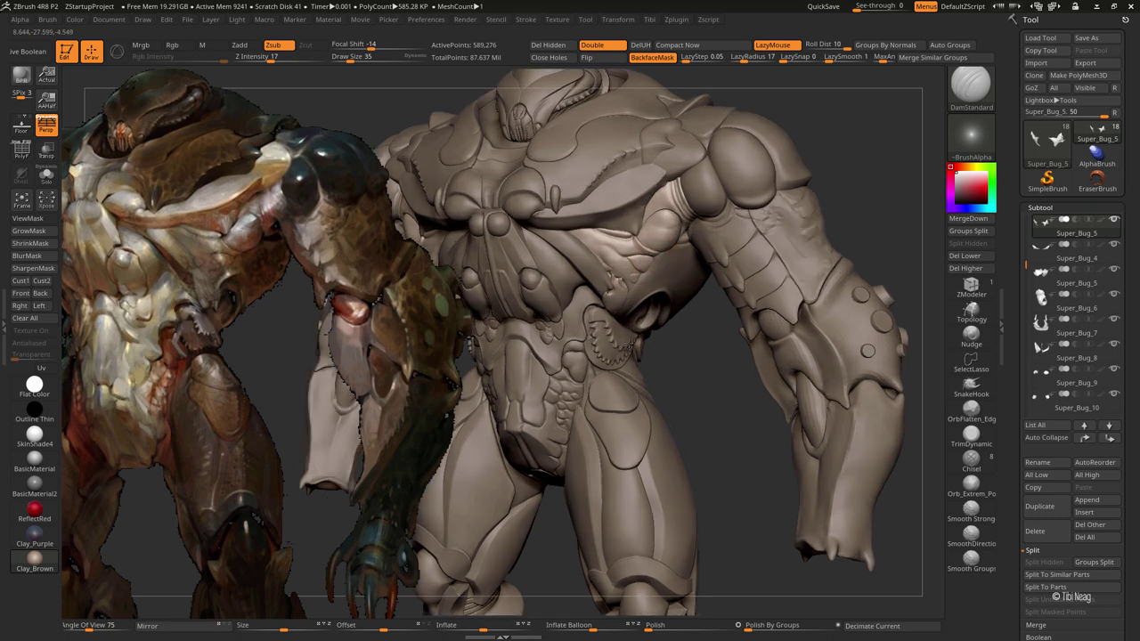
right_click_drag(703, 284, 682, 279, "ctrl")
key("shift+d")
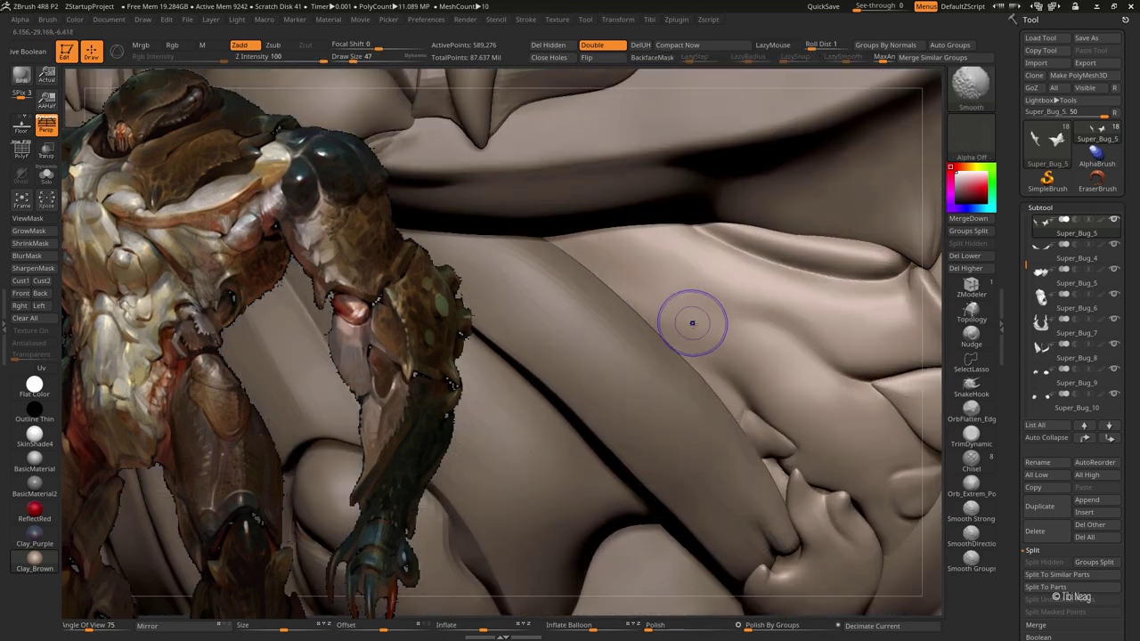
key("b")
key("c")
key("l")
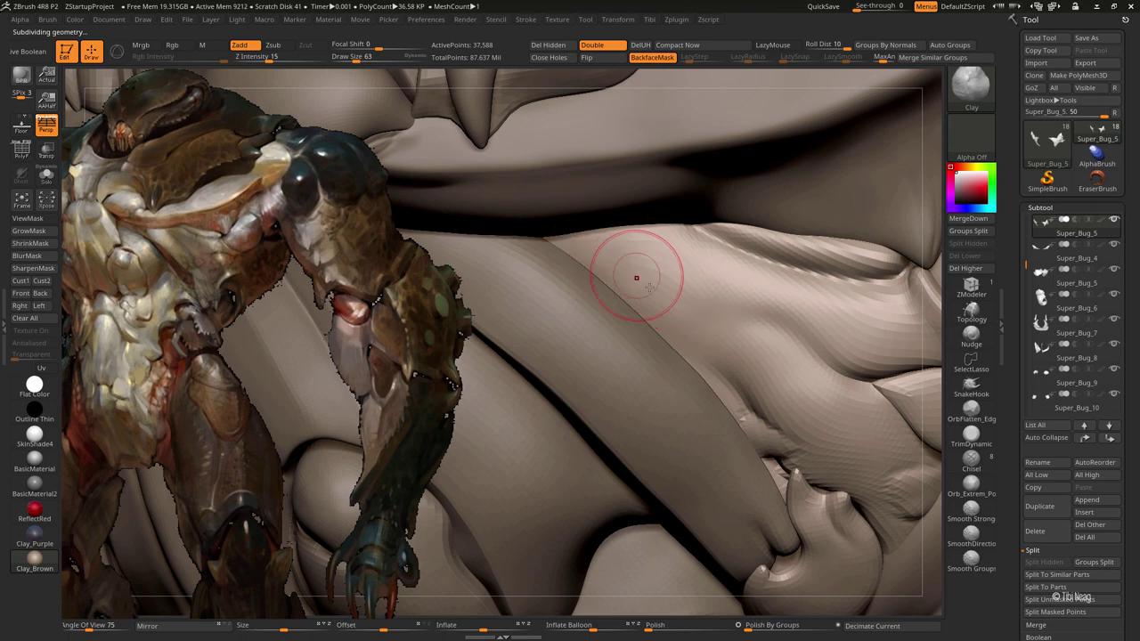
key("d")
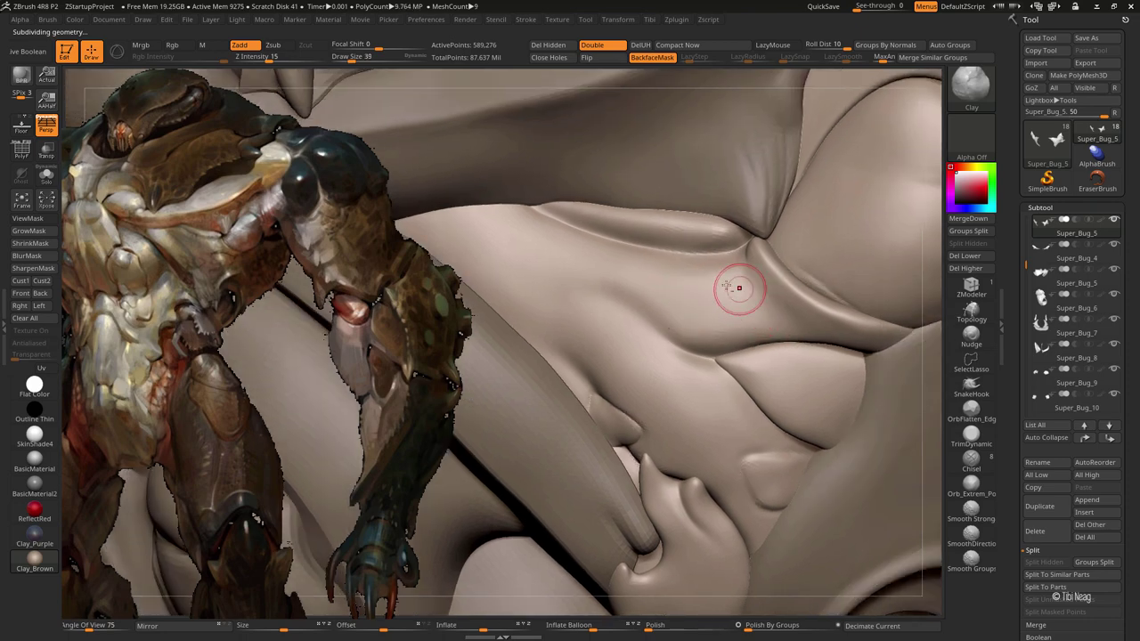
mouse_move(735, 287)
left_mouse_down()
mouse_move(763, 287)
mouse_move(750, 263)
left_mouse_up()
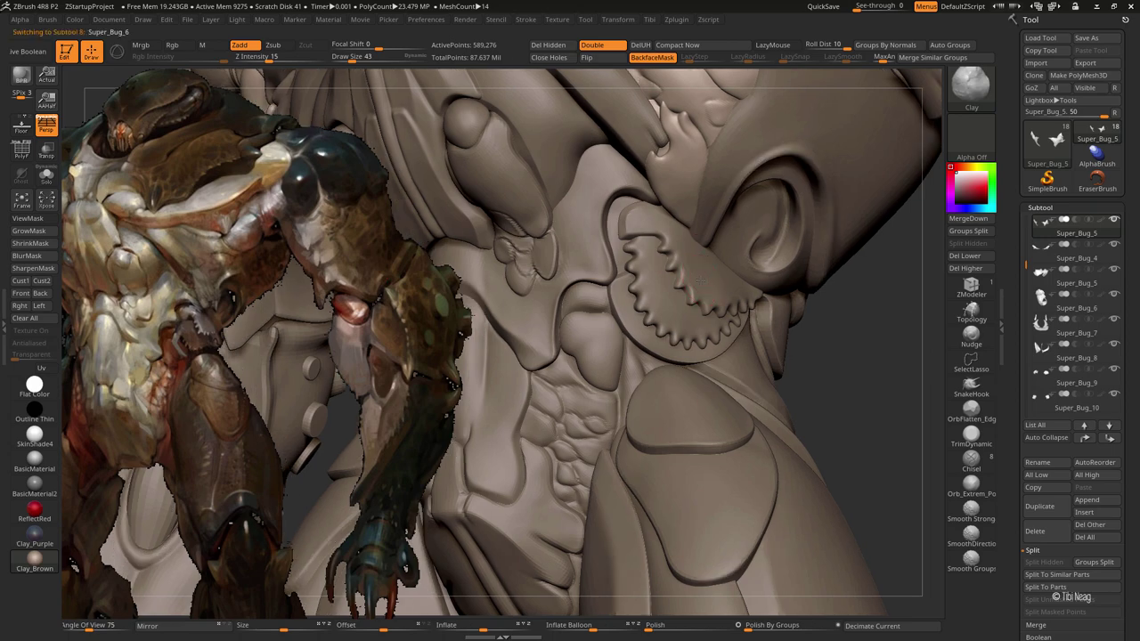
Step: Select the Super_Bug_6 arm guard, subdivide it to its highest level, and solo it
left_click(698, 294, "alt")
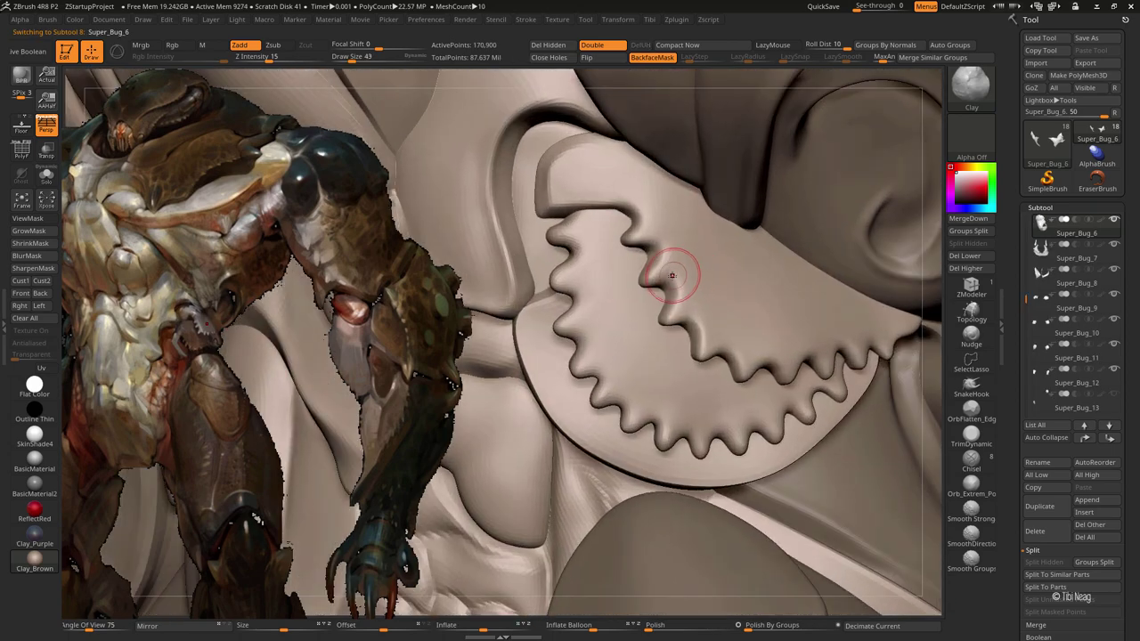
key("b")
key("d")
key("s")
key("ctrl+d")
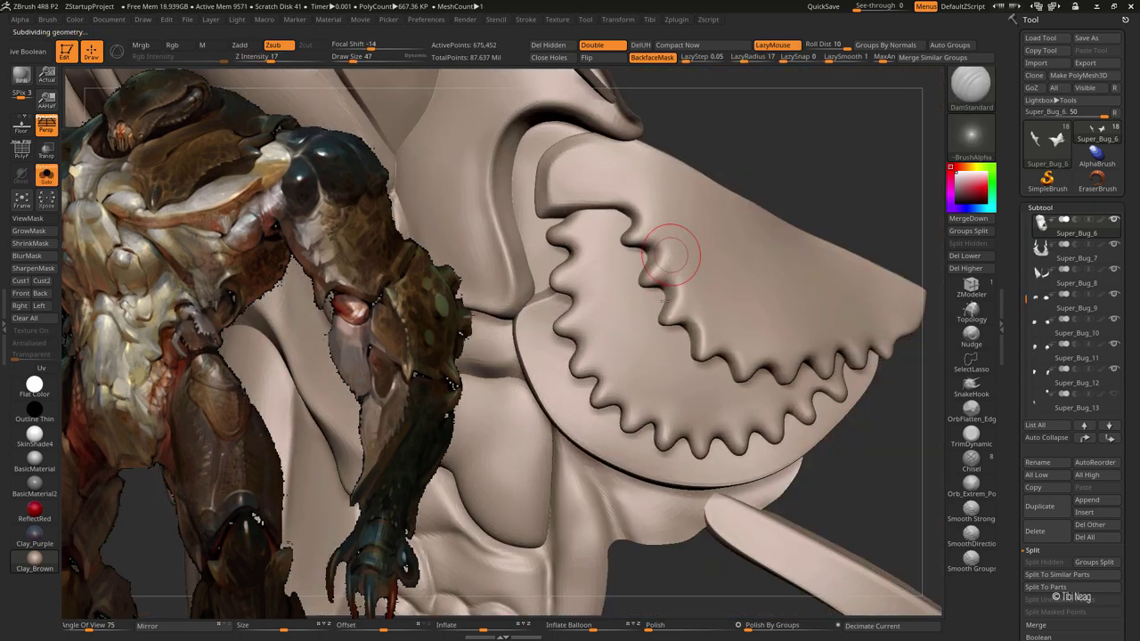
left_click_drag(668, 335, 667, 255, "alt")
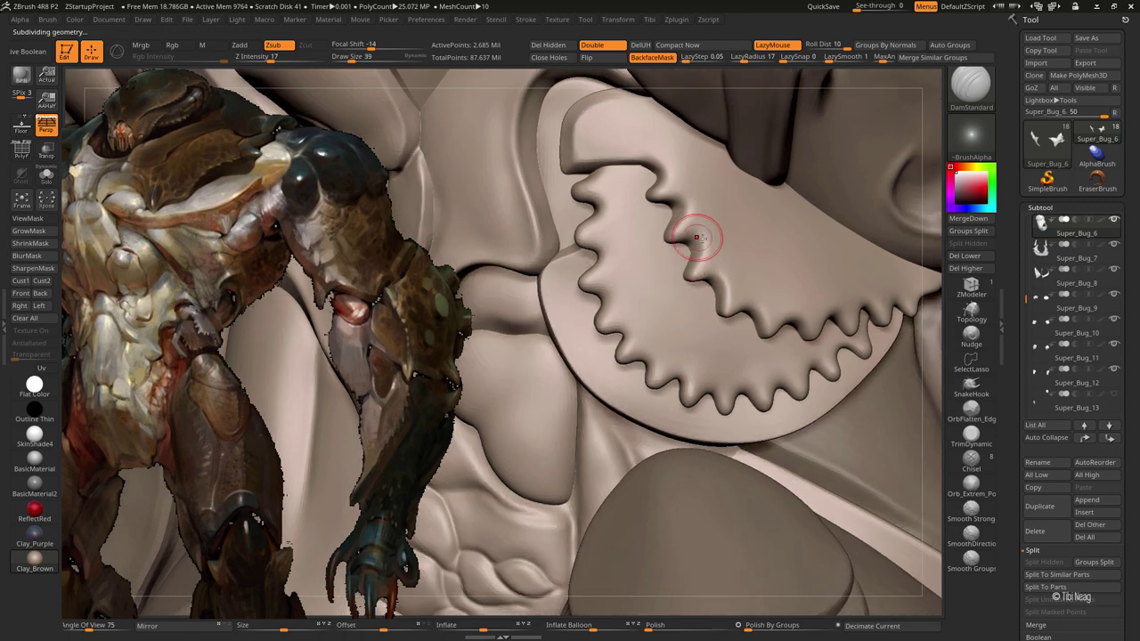
key("space")
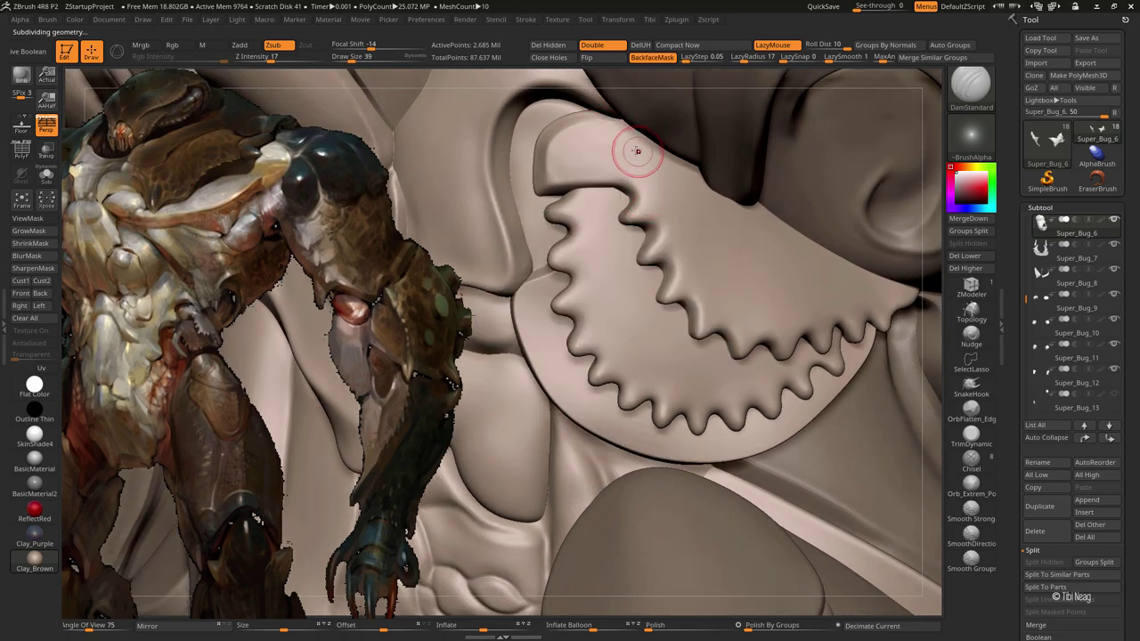
left_click_drag(636, 147, 646, 153, "alt")
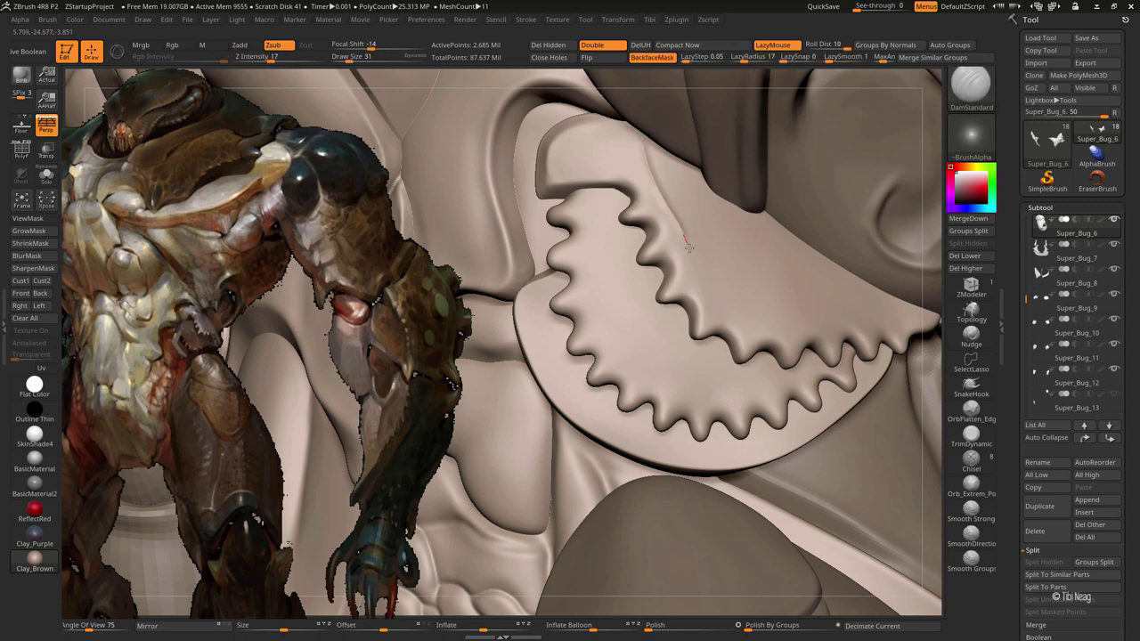
key("alt+s")
left_click_drag(656, 173, 621, 175, "alt")
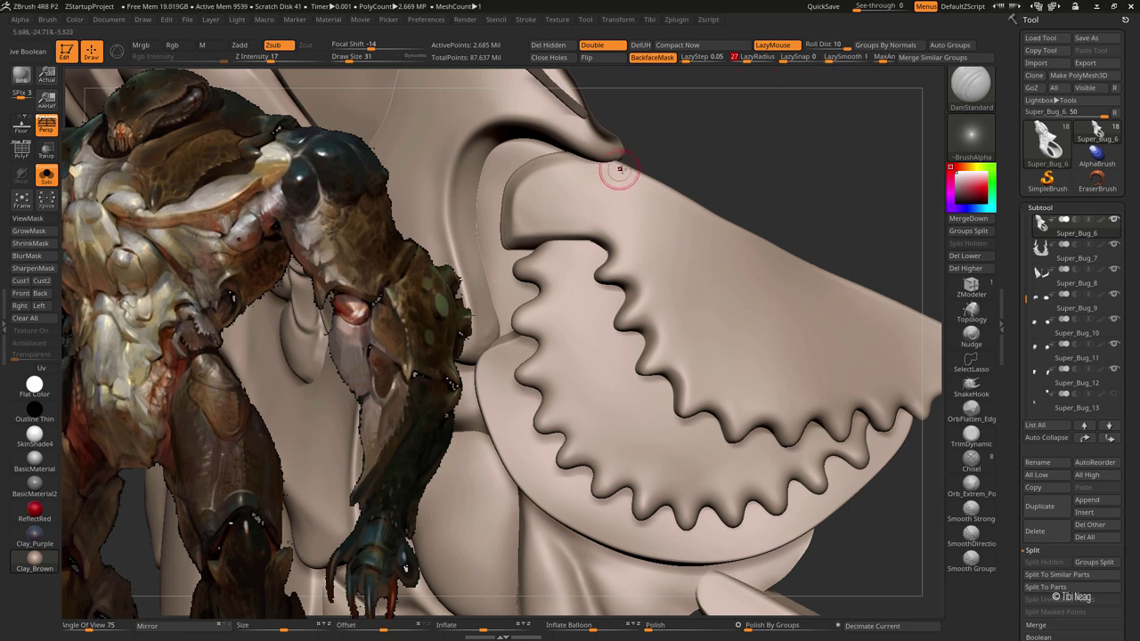
Step: Carve a DamStandard groove along the serrated edge, undoing the first faint strokes
left_click_drag(558, 183, 570, 172)
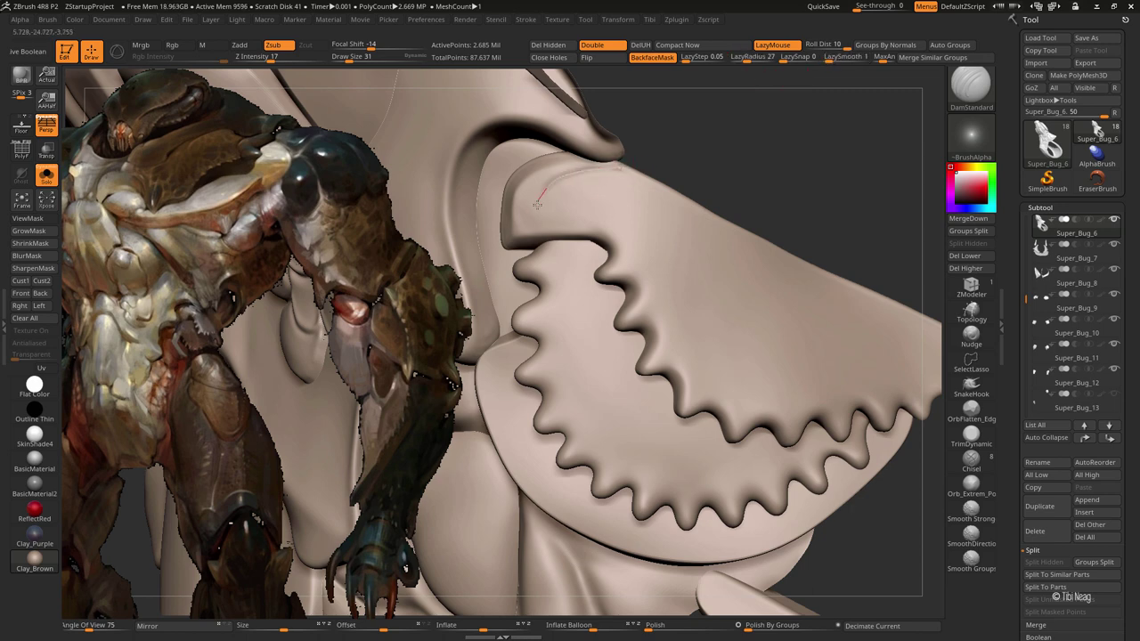
key("ctrl+z")
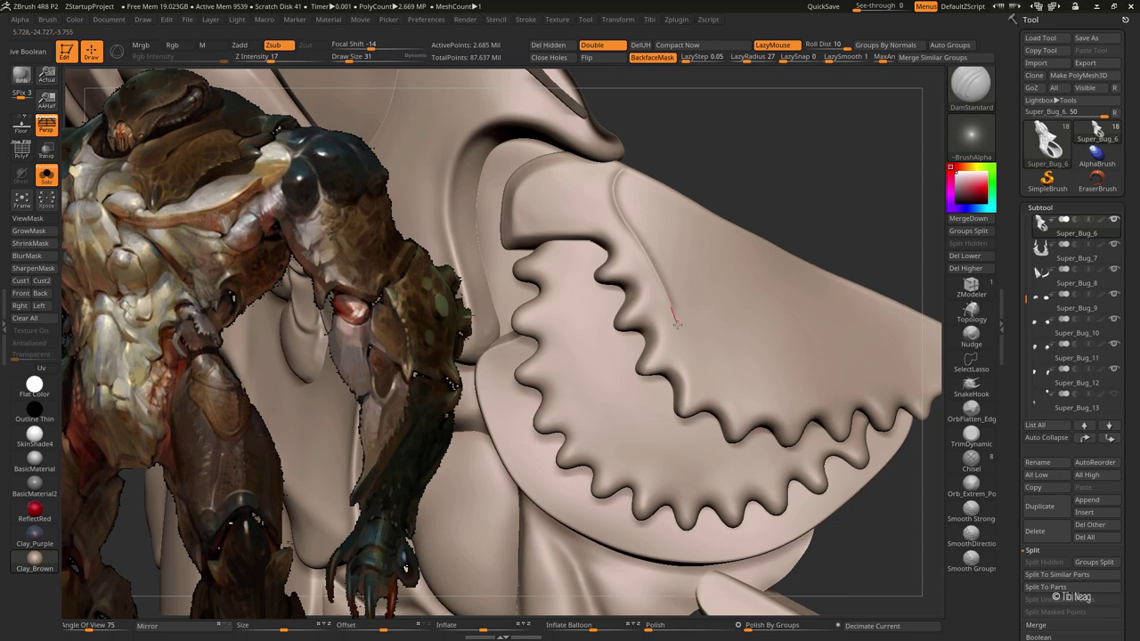
key("ctrl+z")
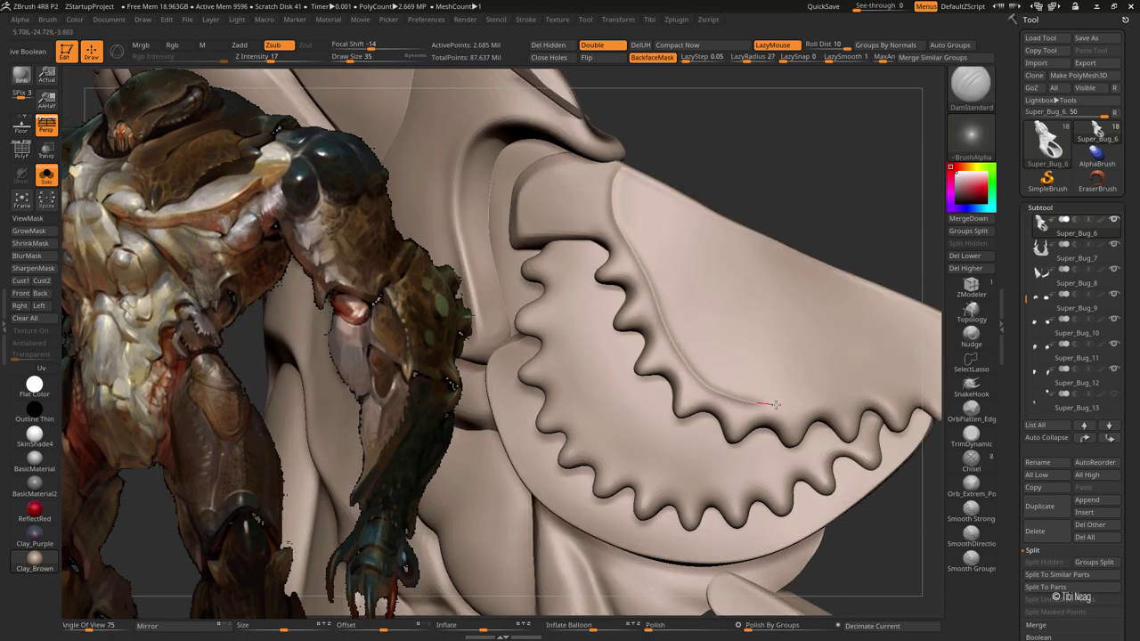
mouse_move(800, 178)
left_mouse_down()
mouse_move(700, 356)
mouse_move(745, 353)
left_mouse_up()
mouse_move(821, 334)
left_mouse_down()
mouse_move(845, 247)
mouse_move(778, 300)
left_mouse_up()
Step: Orbit around the arm-guard plate to inspect its pointed tip and upper frill
left_click_drag(881, 151, 628, 140)
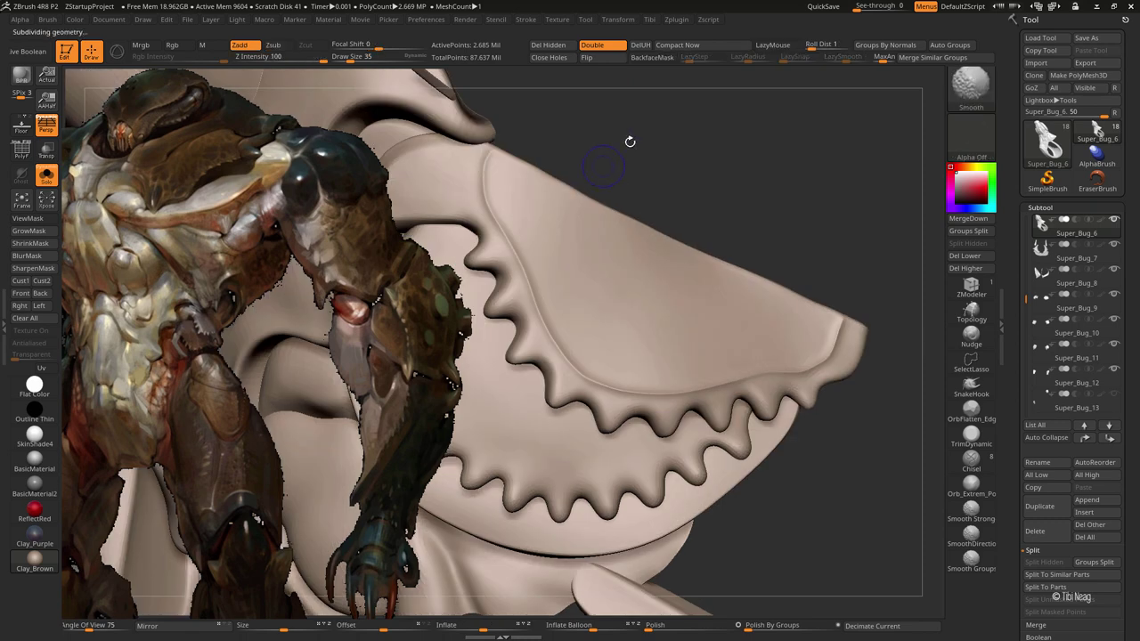
key("shift+d")
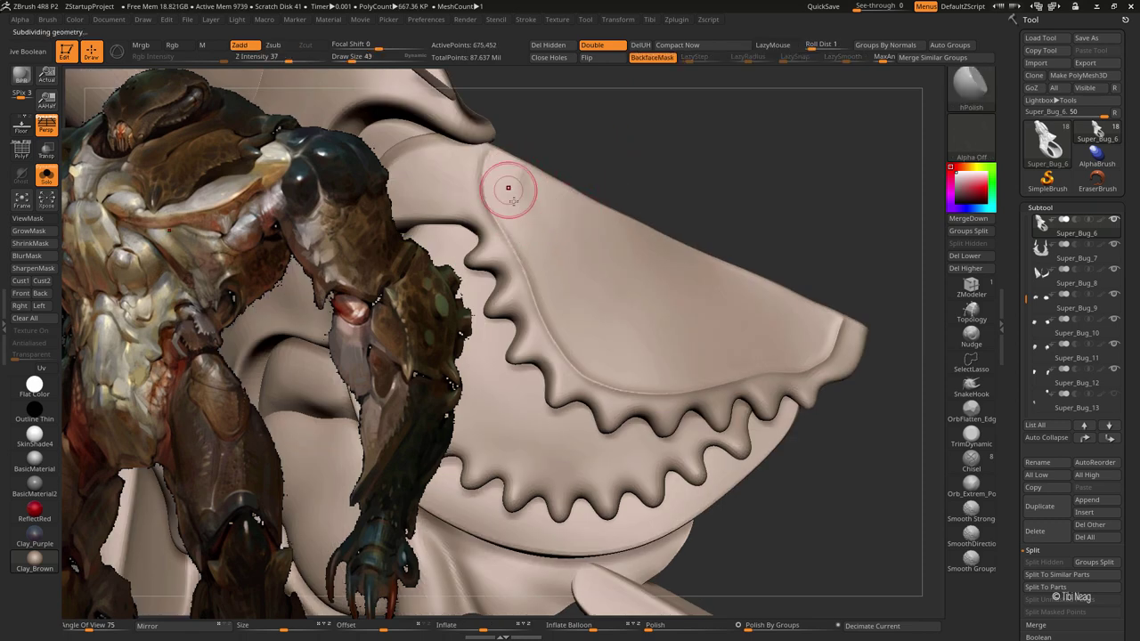
left_click_drag(545, 268, 542, 273)
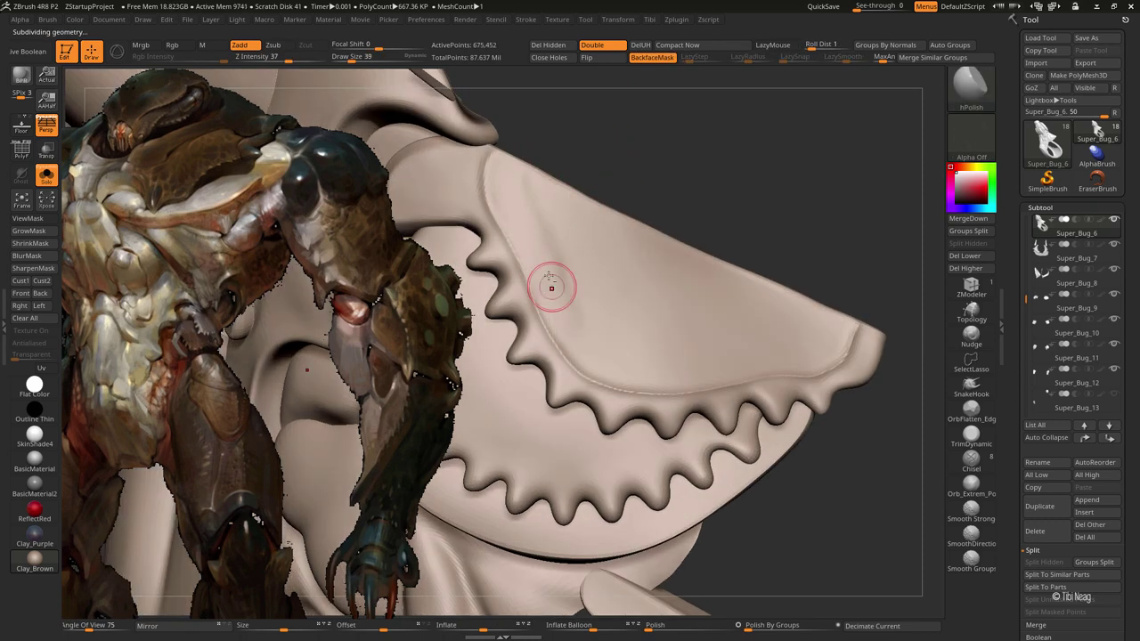
mouse_move(590, 356)
left_mouse_down()
mouse_move(585, 338)
mouse_move(678, 267)
left_mouse_up()
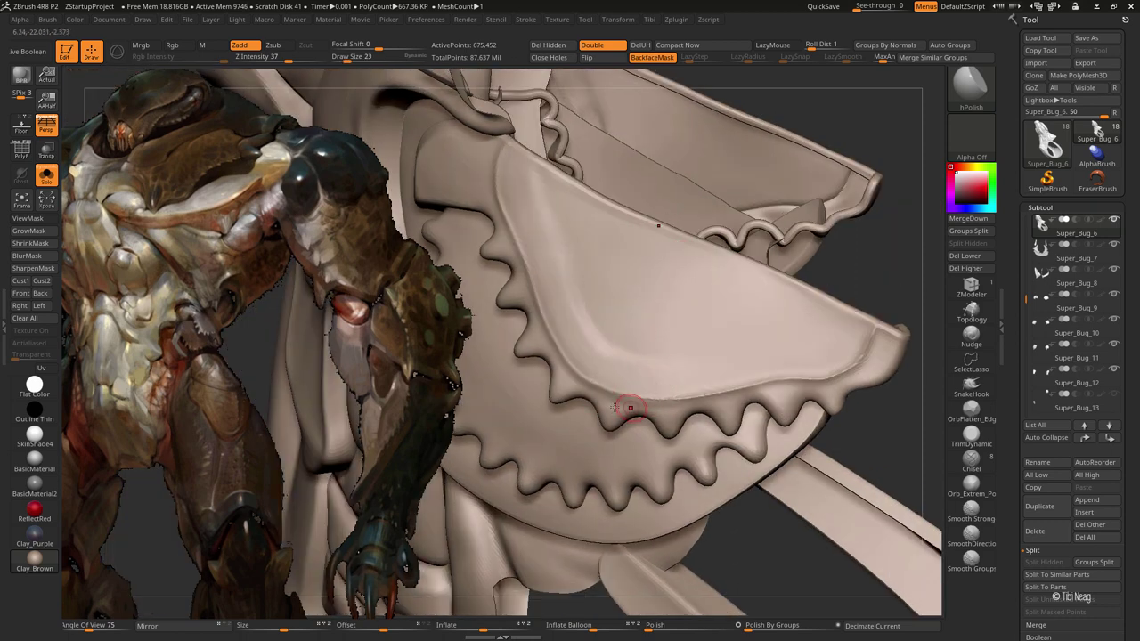
left_click_drag(641, 364, 656, 374)
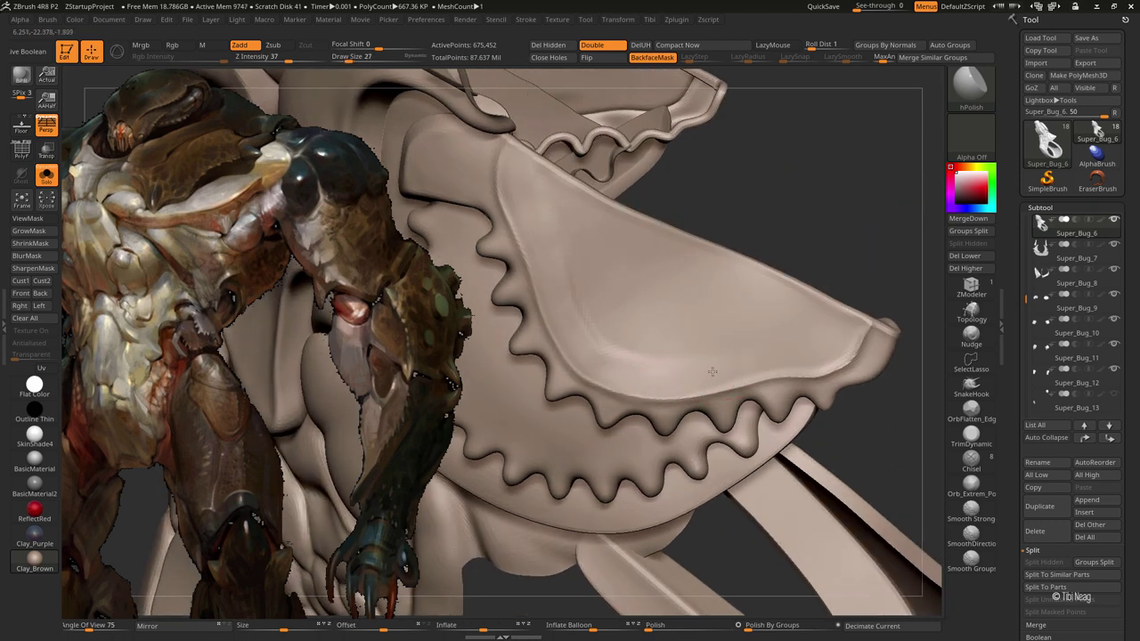
mouse_move(827, 221)
left_mouse_down()
mouse_move(857, 211)
mouse_move(870, 261)
left_mouse_up()
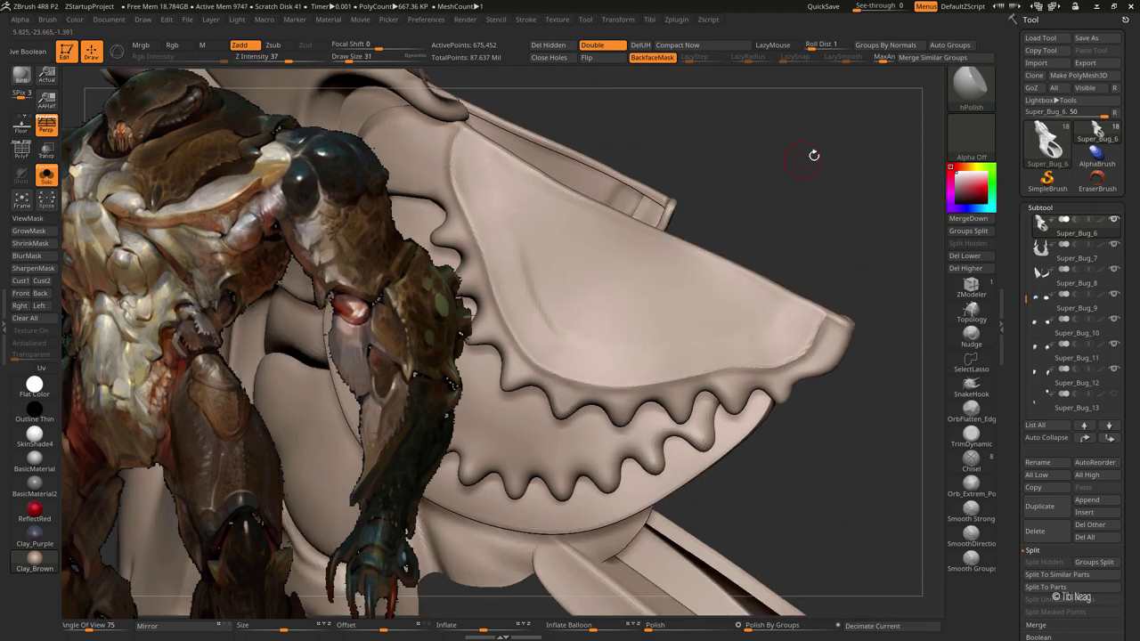
mouse_move(813, 156)
left_mouse_down()
mouse_move(667, 234)
mouse_move(534, 264)
left_mouse_up()
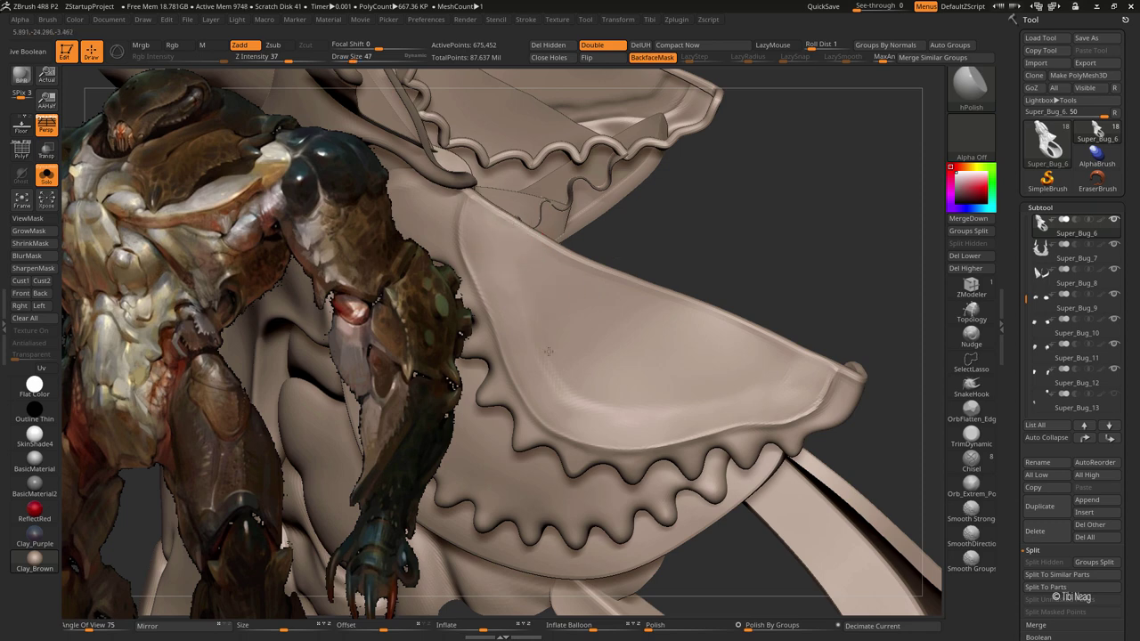
Step: Drop a subdivision level and hPolish the plate face and near its teeth with a smaller brush
key("shift+d")
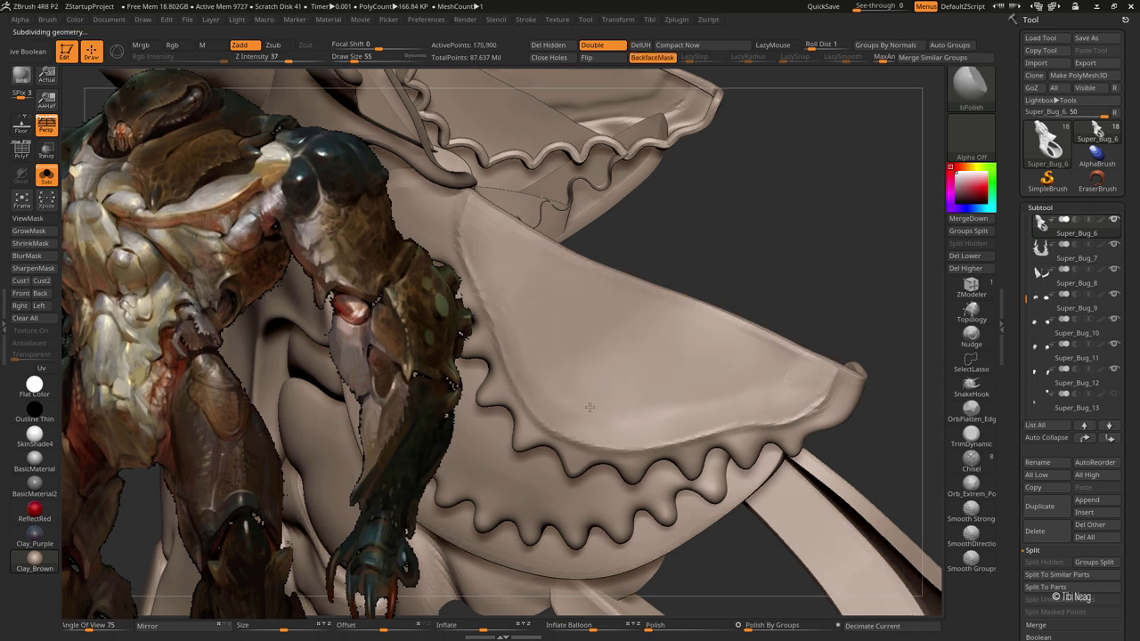
mouse_move(588, 407)
left_mouse_down()
mouse_move(508, 300)
mouse_move(560, 356)
mouse_move(543, 312)
mouse_move(536, 385)
left_mouse_up()
key("bracketleft")
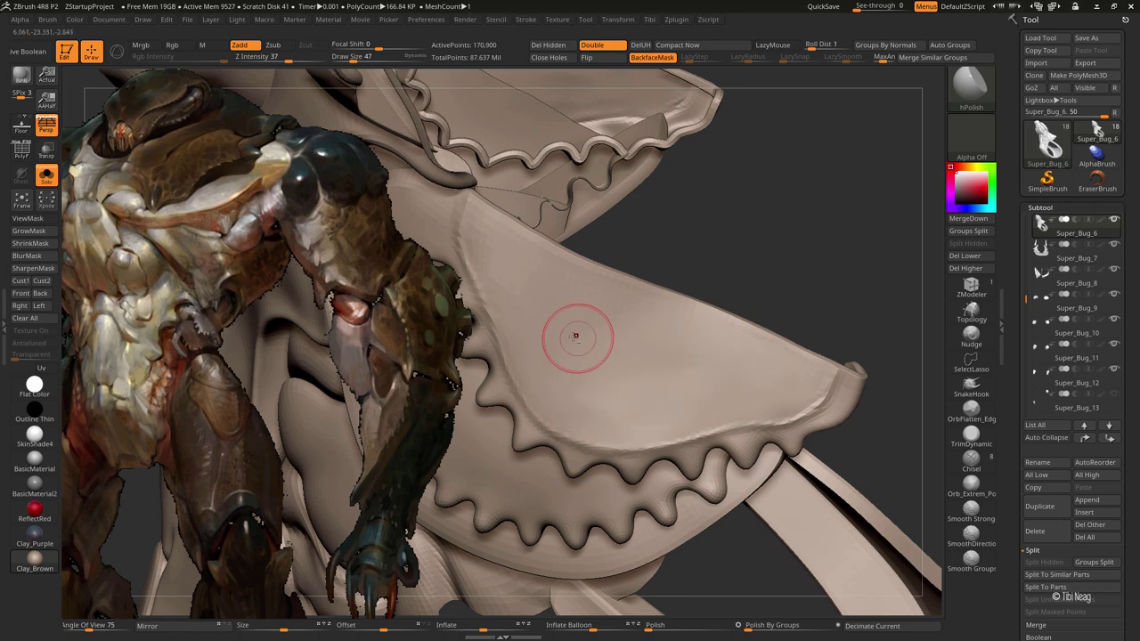
left_click_drag(630, 366, 774, 327)
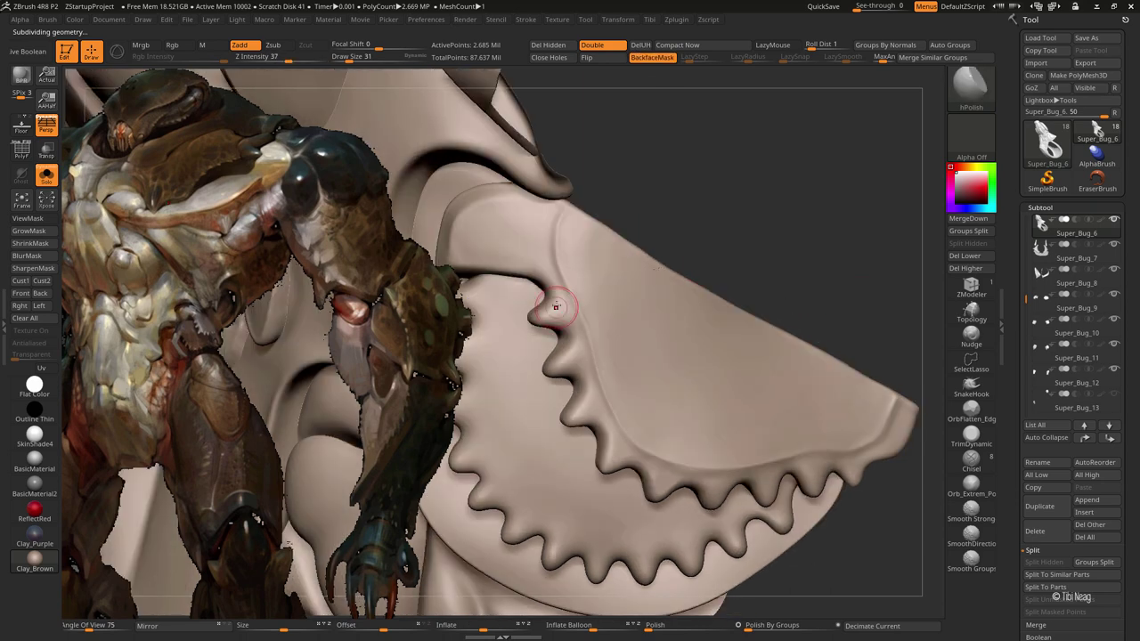
Step: Polish the inner faces of the scalloped teeth from several close angles, keeping tips crisp
mouse_move(556, 307)
left_mouse_down()
mouse_move(663, 306)
mouse_move(645, 279)
left_mouse_up()
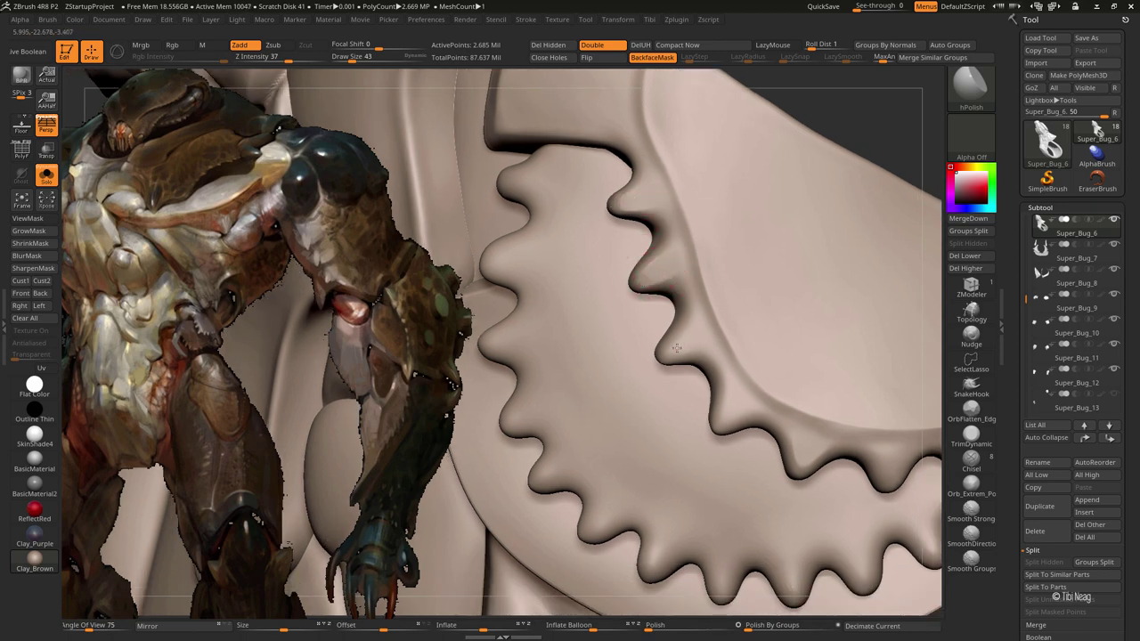
left_click_drag(681, 343, 611, 288)
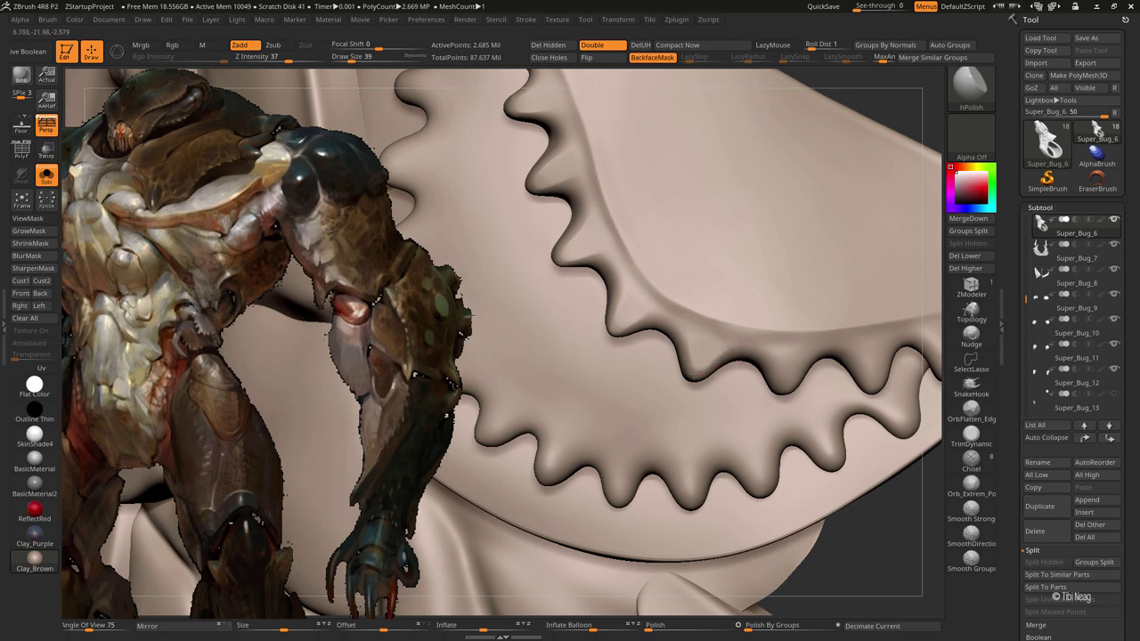
mouse_move(713, 359)
right_mouse_down()
mouse_move(641, 273)
mouse_move(646, 257)
right_mouse_up()
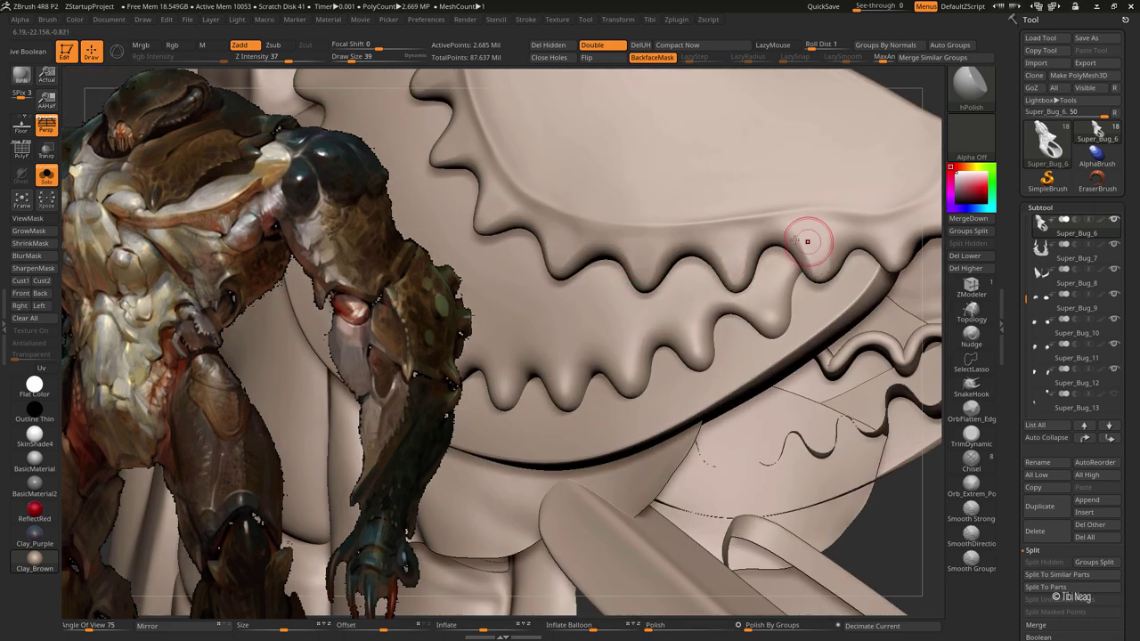
mouse_move(893, 260)
right_mouse_down()
mouse_move(765, 267)
mouse_move(600, 224)
mouse_move(617, 258)
mouse_move(565, 265)
right_mouse_up()
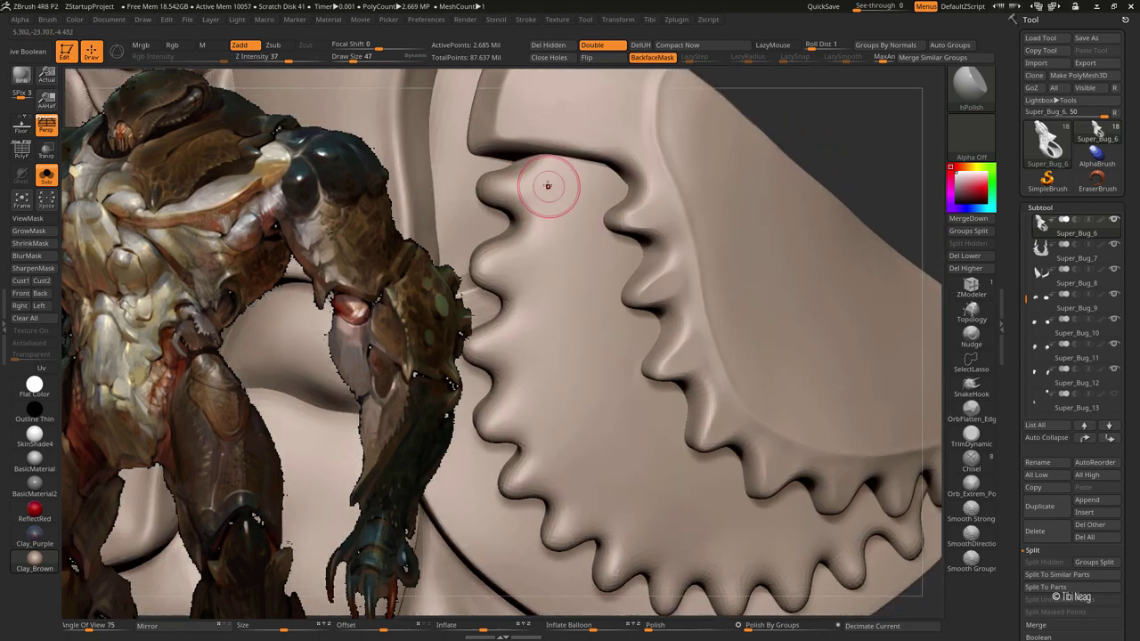
right_click_drag(623, 338, 549, 186)
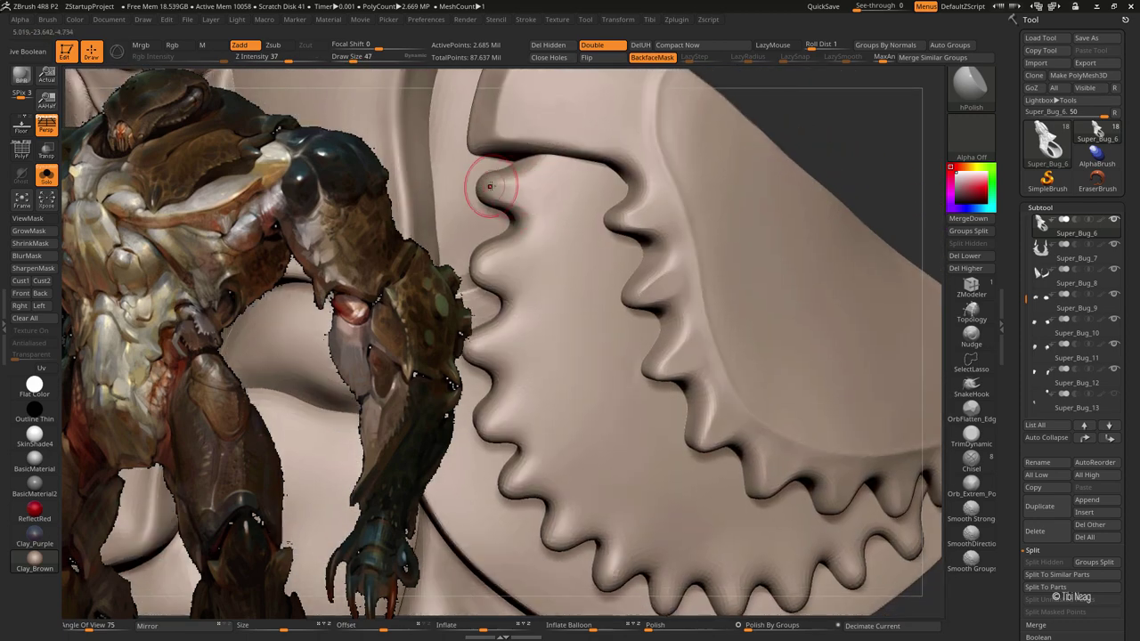
mouse_move(556, 225)
right_mouse_down()
mouse_move(571, 202)
mouse_move(517, 211)
mouse_move(575, 191)
mouse_move(541, 190)
right_mouse_up()
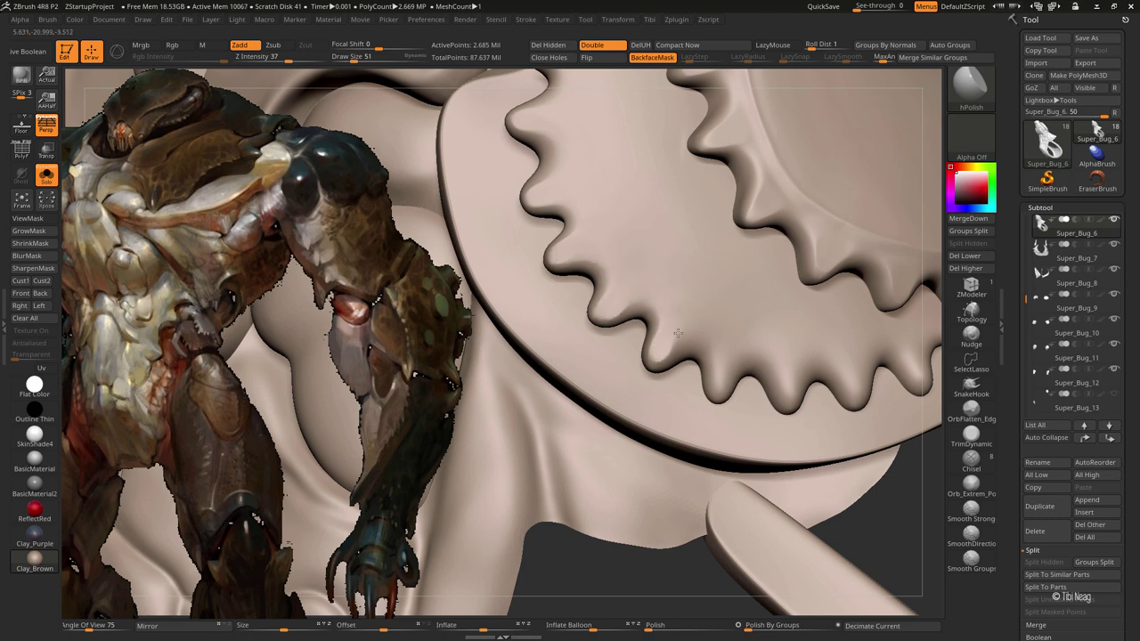
mouse_move(803, 363)
right_mouse_down()
mouse_move(674, 308)
mouse_move(712, 336)
right_mouse_up()
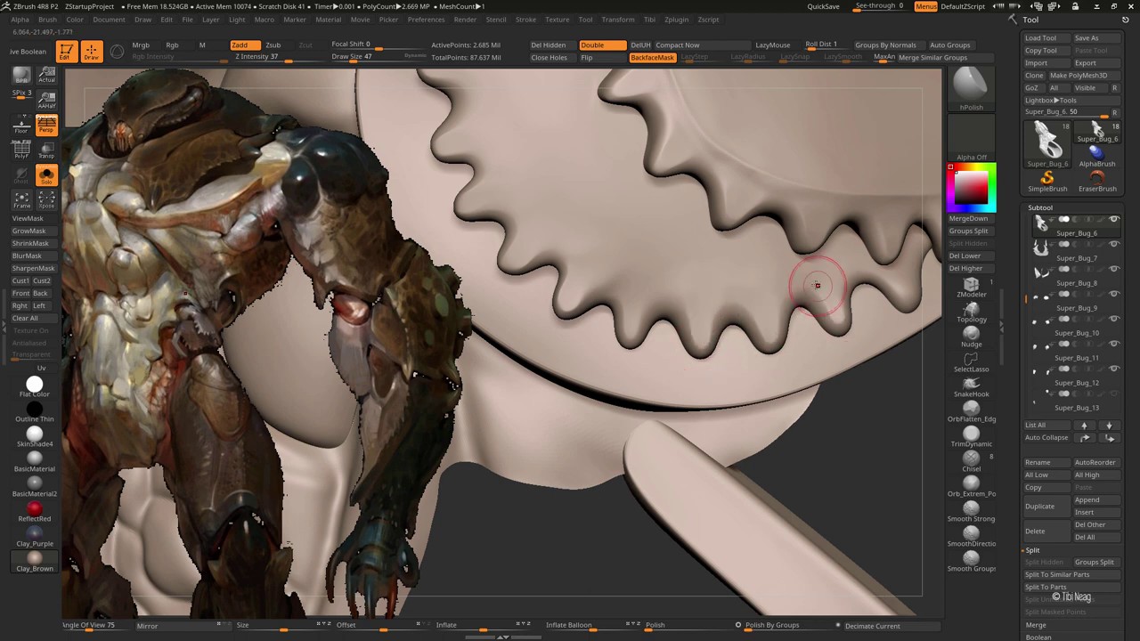
mouse_move(814, 267)
right_mouse_down()
mouse_move(865, 277)
mouse_move(803, 297)
mouse_move(554, 312)
mouse_move(553, 242)
right_mouse_up()
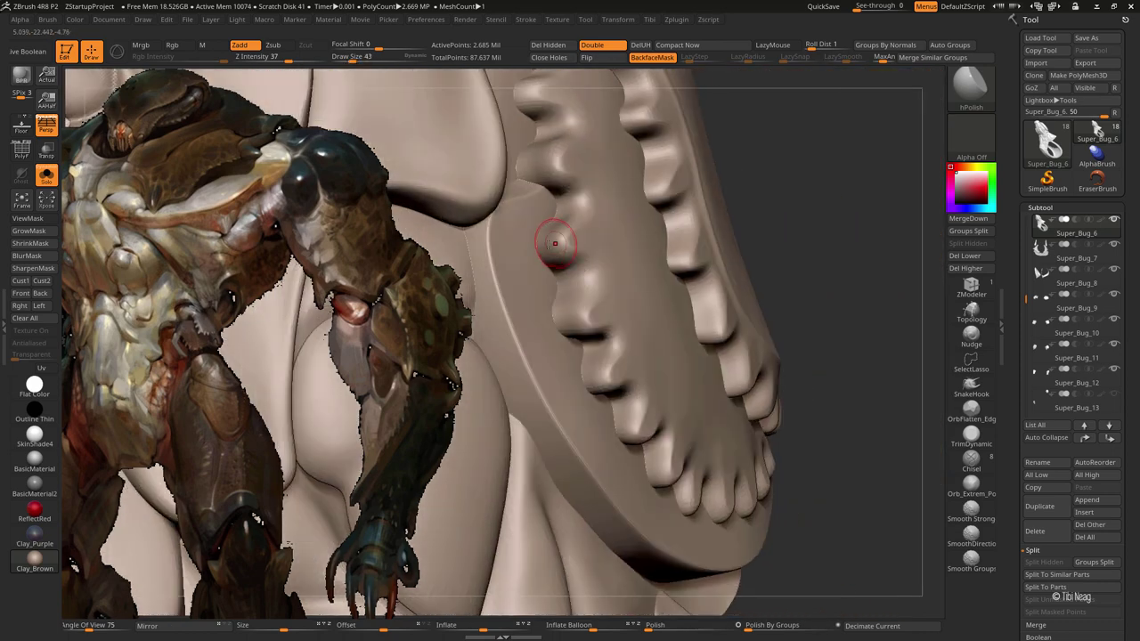
Step: Smooth the teeth and rework the arm guard's lower rim, viewing the plate face-on
right_click_drag(548, 246, 535, 226)
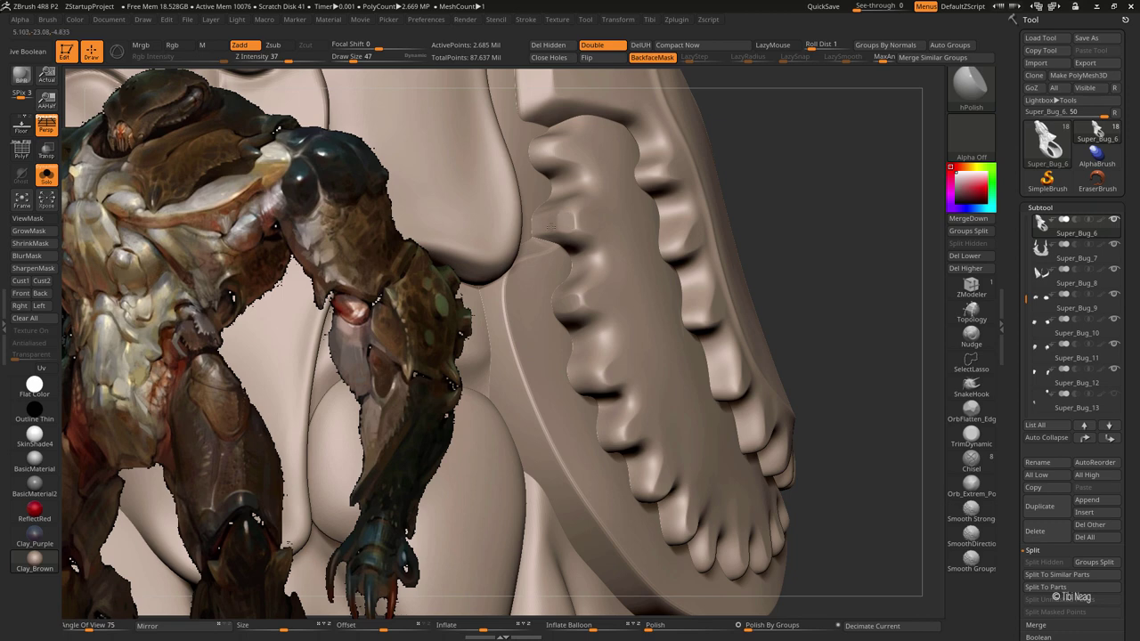
right_click_drag(545, 231, 545, 187)
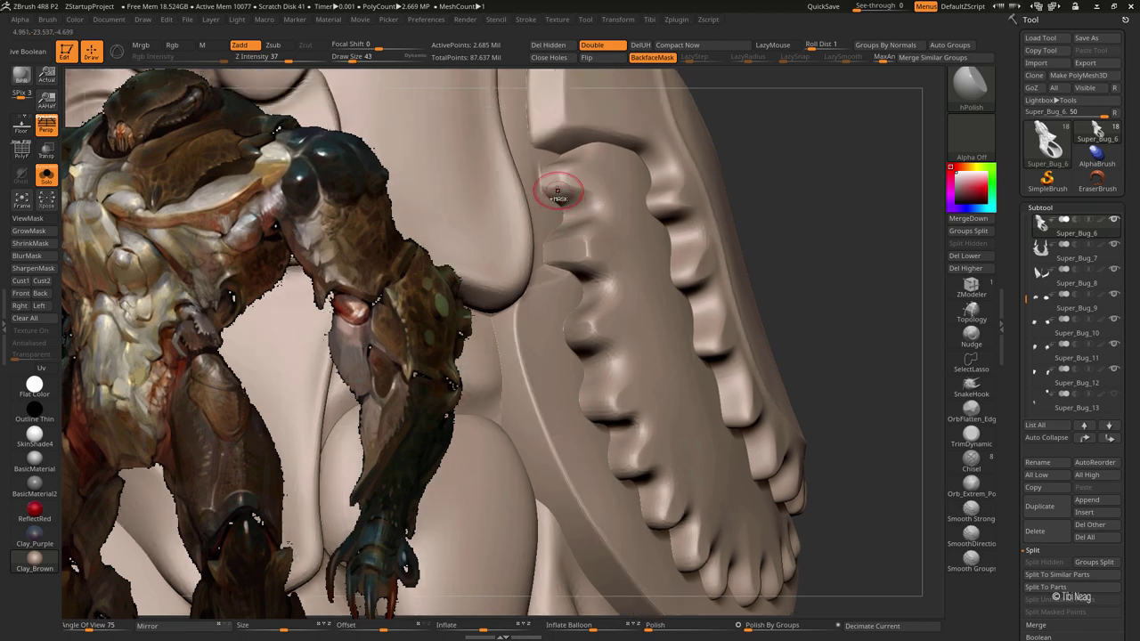
key("shift")
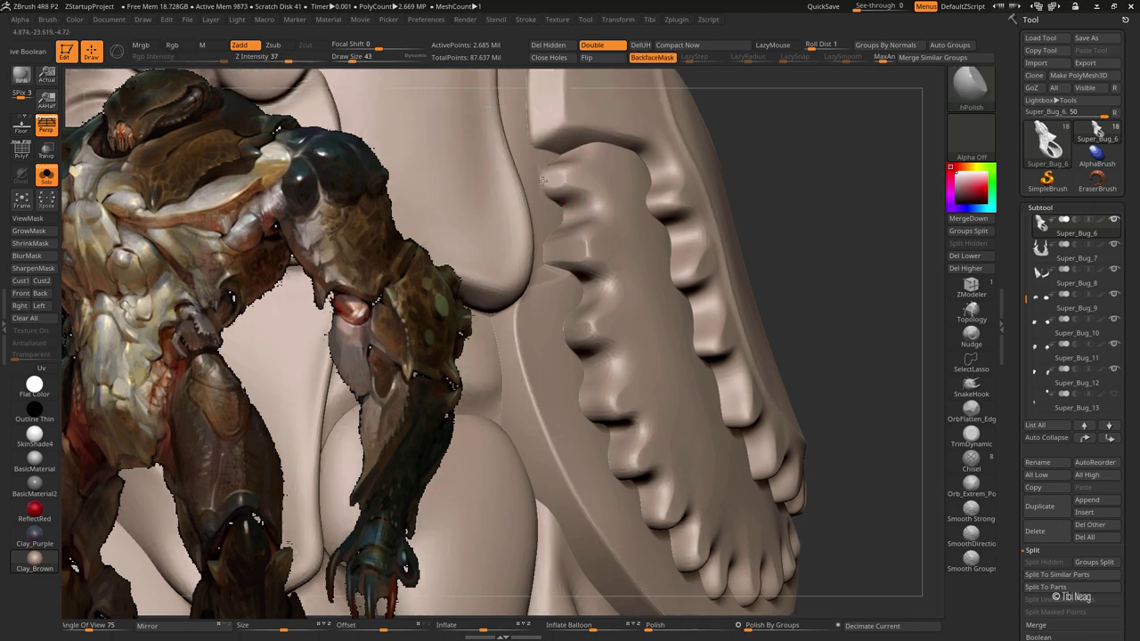
right_click_drag(538, 175, 586, 308)
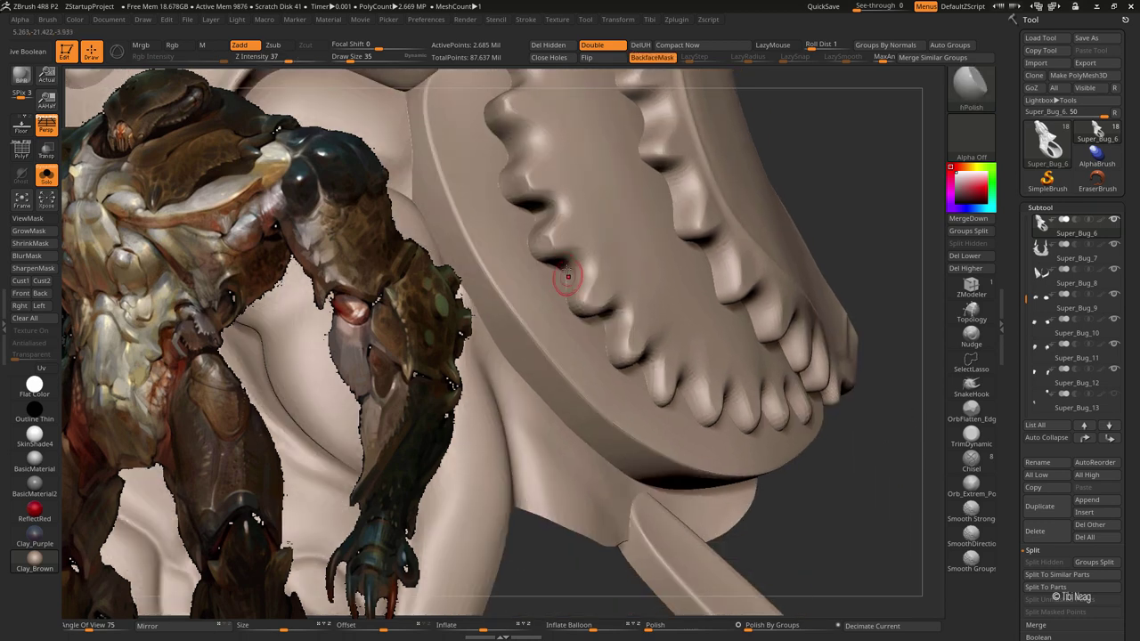
mouse_move(645, 384)
right_mouse_down()
mouse_move(581, 301)
mouse_move(616, 334)
right_mouse_up()
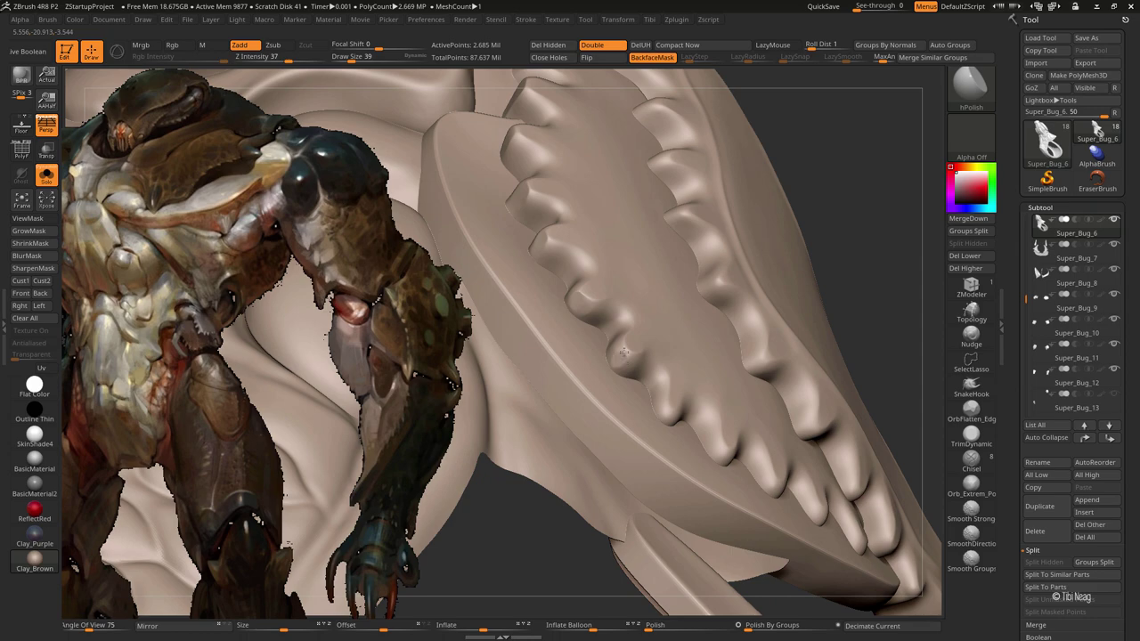
right_click_drag(669, 412, 771, 178)
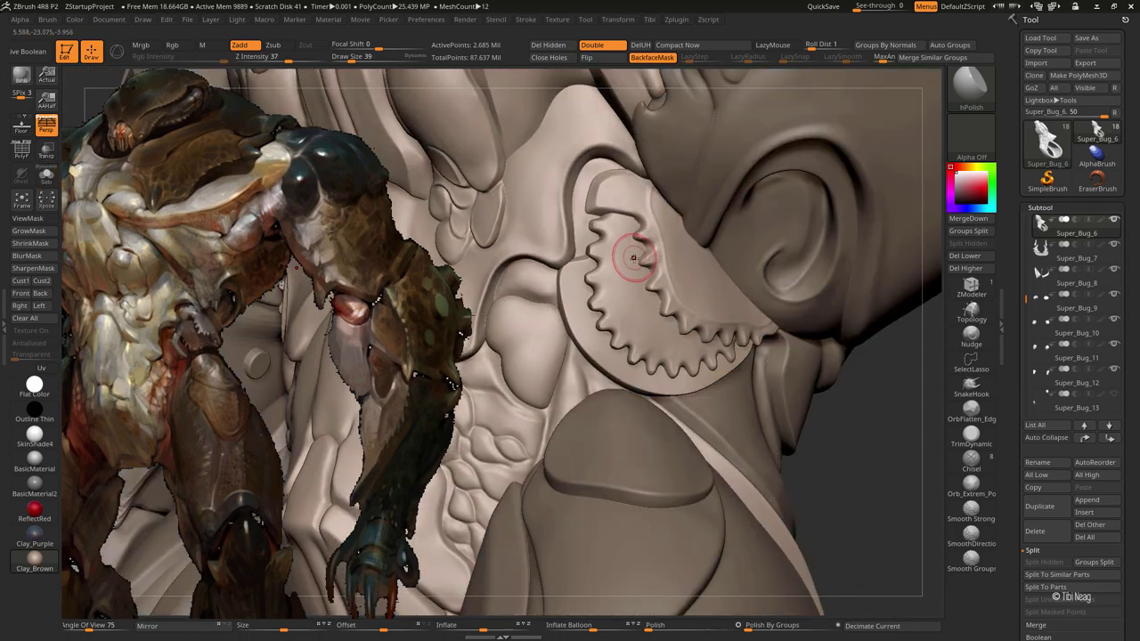
mouse_move(580, 392)
right_mouse_down()
mouse_move(818, 477)
mouse_move(636, 344)
right_mouse_up()
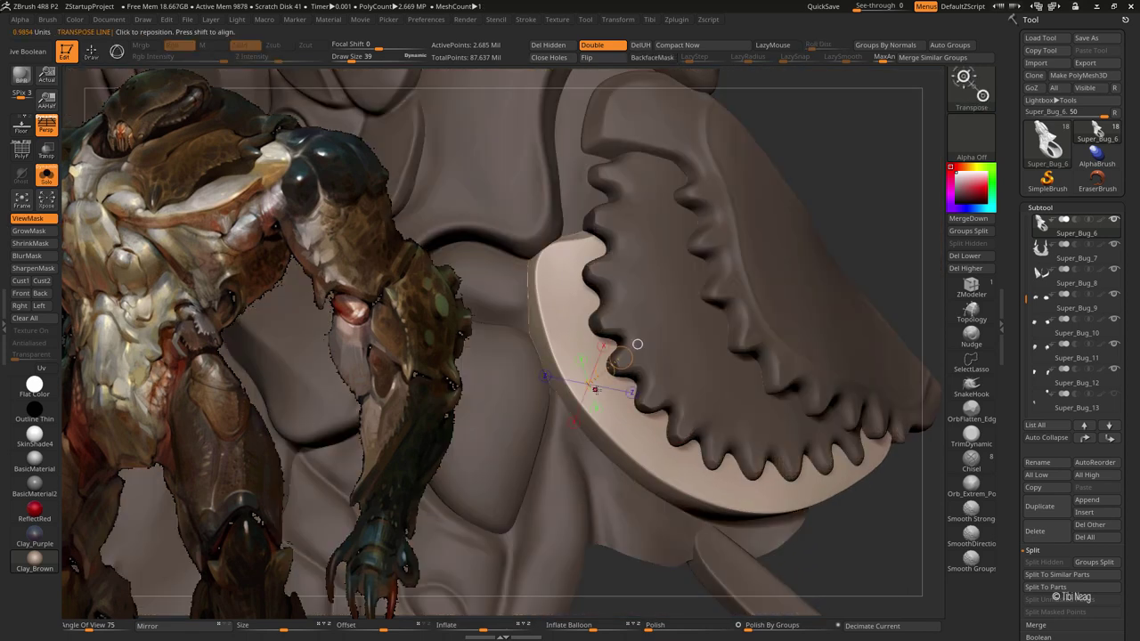
mouse_move(546, 267)
left_mouse_down()
mouse_move(588, 427)
mouse_move(677, 485)
mouse_move(766, 507)
left_mouse_up()
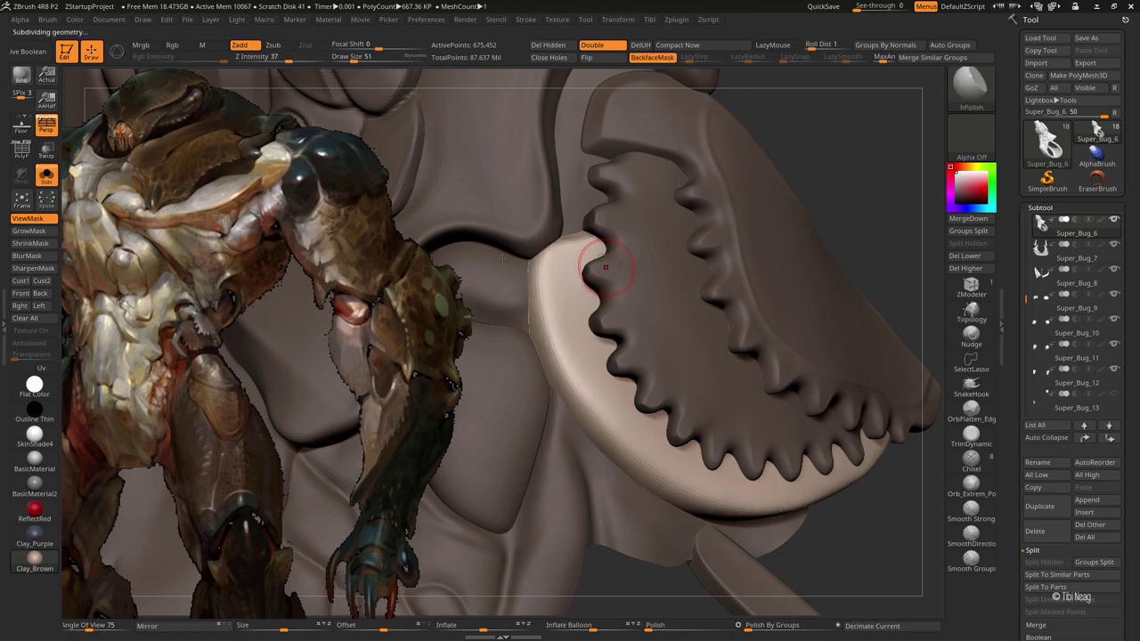
Step: Subdivide to 10.710 million points and polish a tooth and its neighbouring notch
key("ctrl+d")
key("shift")
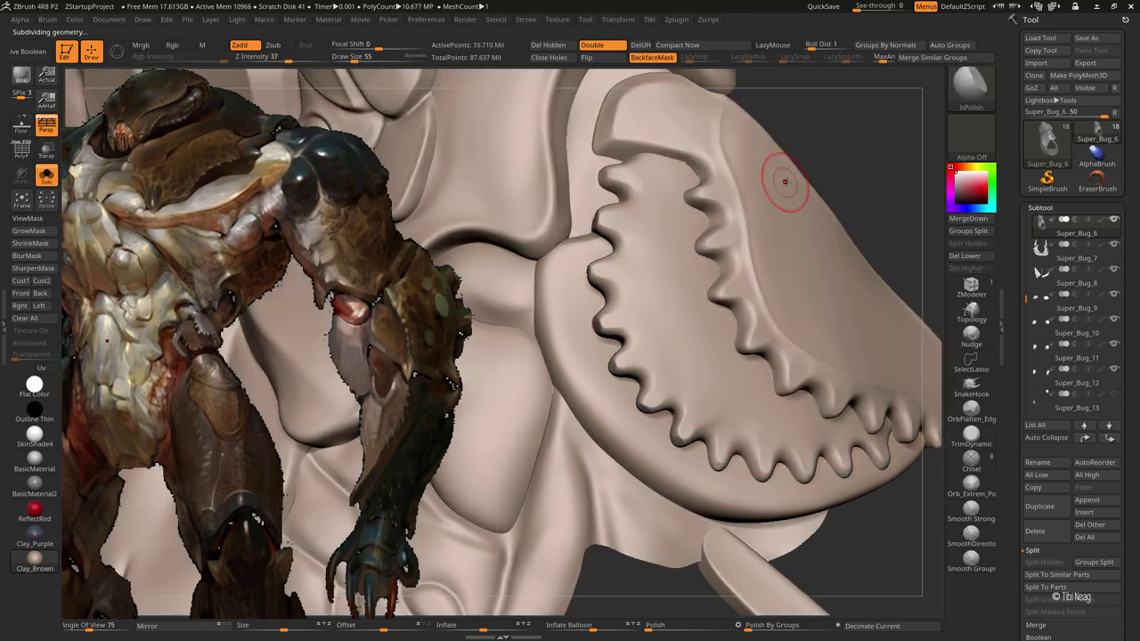
mouse_move(630, 253)
right_mouse_down()
mouse_move(865, 167)
mouse_move(745, 142)
mouse_move(763, 160)
mouse_move(685, 189)
right_mouse_up()
mouse_move(516, 400)
right_mouse_down()
mouse_move(623, 344)
mouse_move(626, 301)
right_mouse_up()
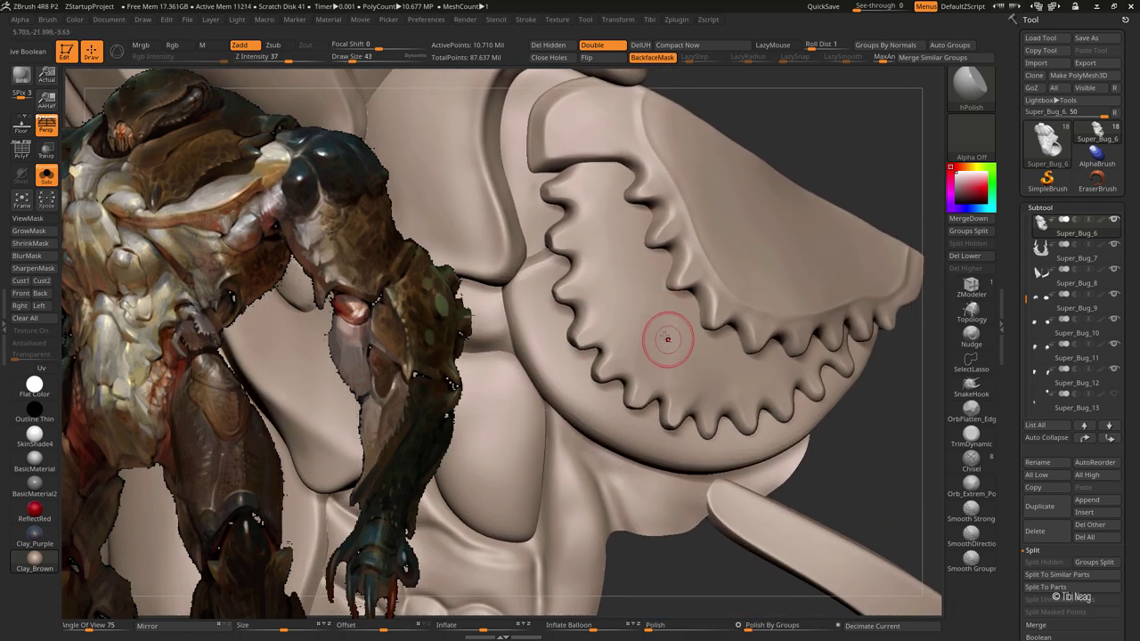
right_click_drag(667, 338, 629, 335)
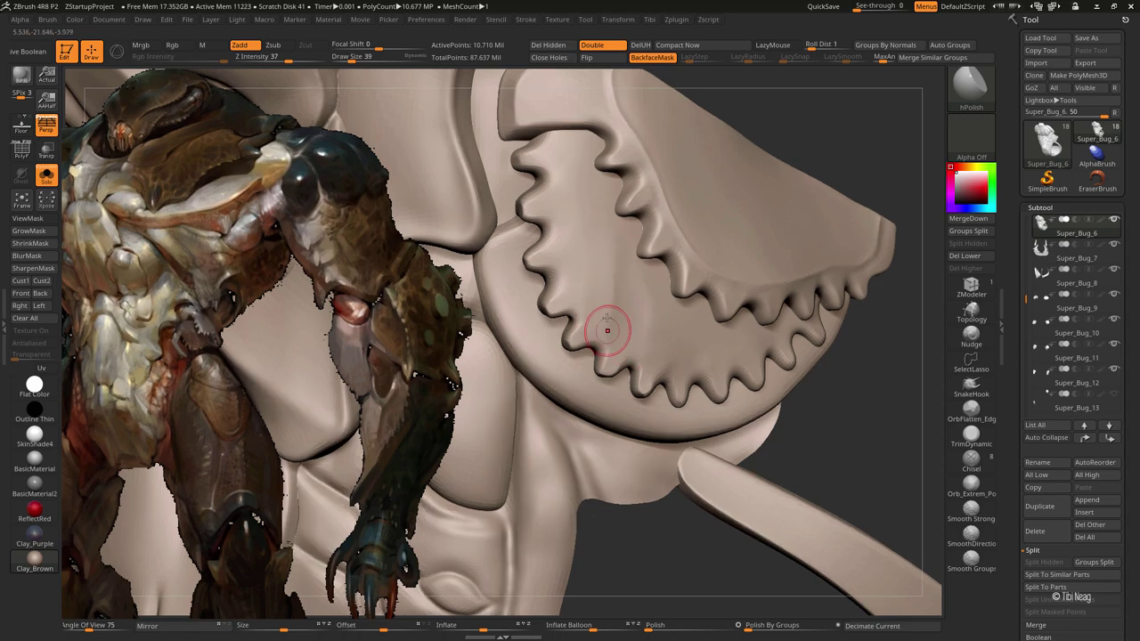
left_click_drag(599, 183, 546, 206)
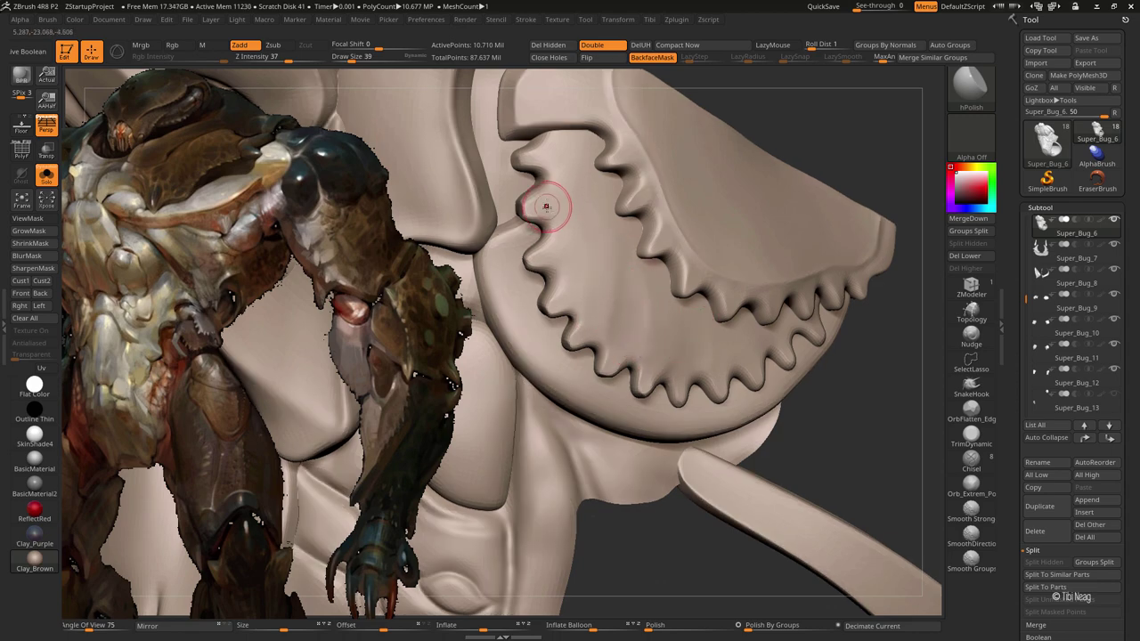
mouse_move(550, 161)
right_mouse_down()
mouse_move(601, 356)
mouse_move(667, 297)
right_mouse_up()
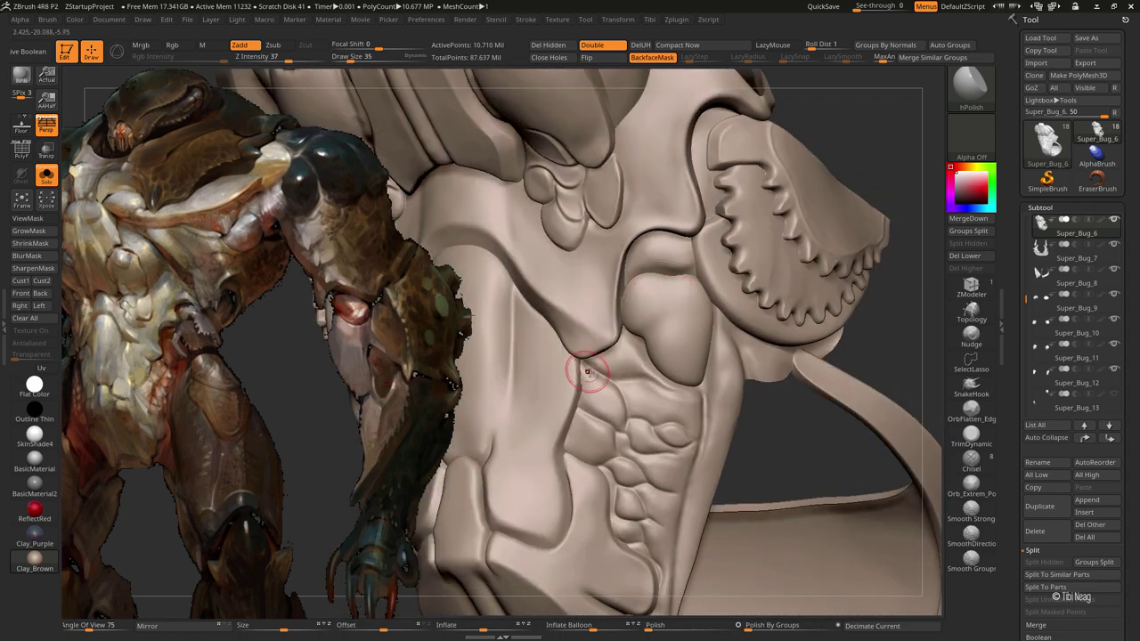
Step: Select the Move Topological brush and drop the torso two subdivision levels
mouse_move(620, 378)
right_mouse_down()
mouse_move(590, 330)
mouse_move(618, 259)
mouse_move(628, 316)
right_mouse_up()
key("b")
key("m")
key("t")
key("shift+d")
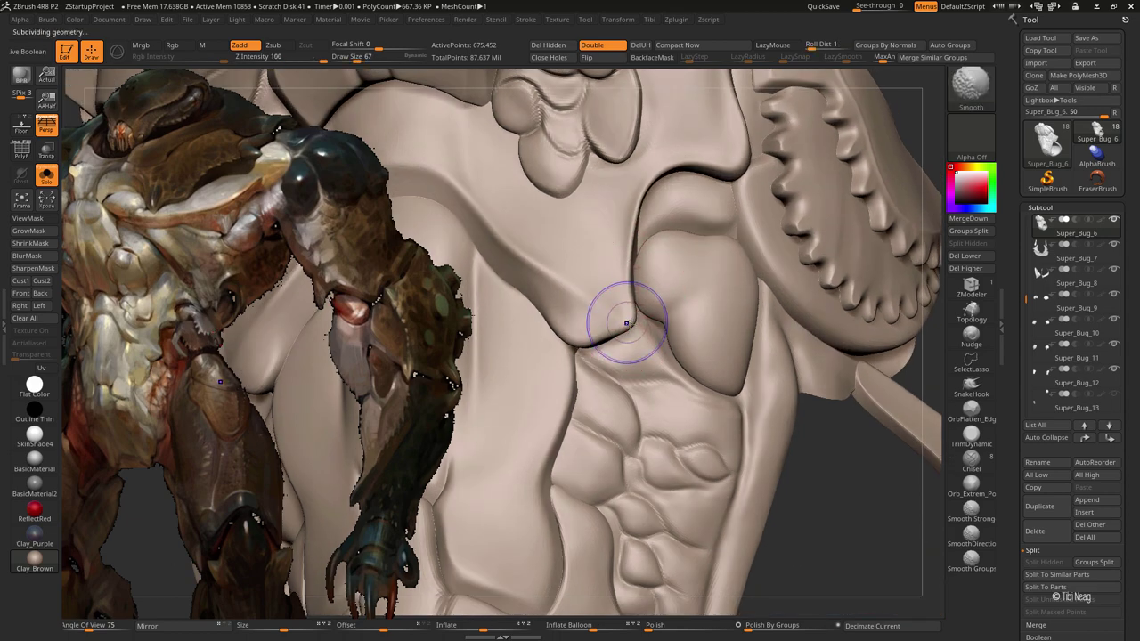
key("shift+d")
mouse_move(579, 366)
right_mouse_down()
mouse_move(597, 336)
mouse_move(529, 278)
mouse_move(649, 330)
right_mouse_up()
Step: Build up Clay at intensity 15 along the torso crease, stepping subdivision up then down
key("b")
key("c")
key("l")
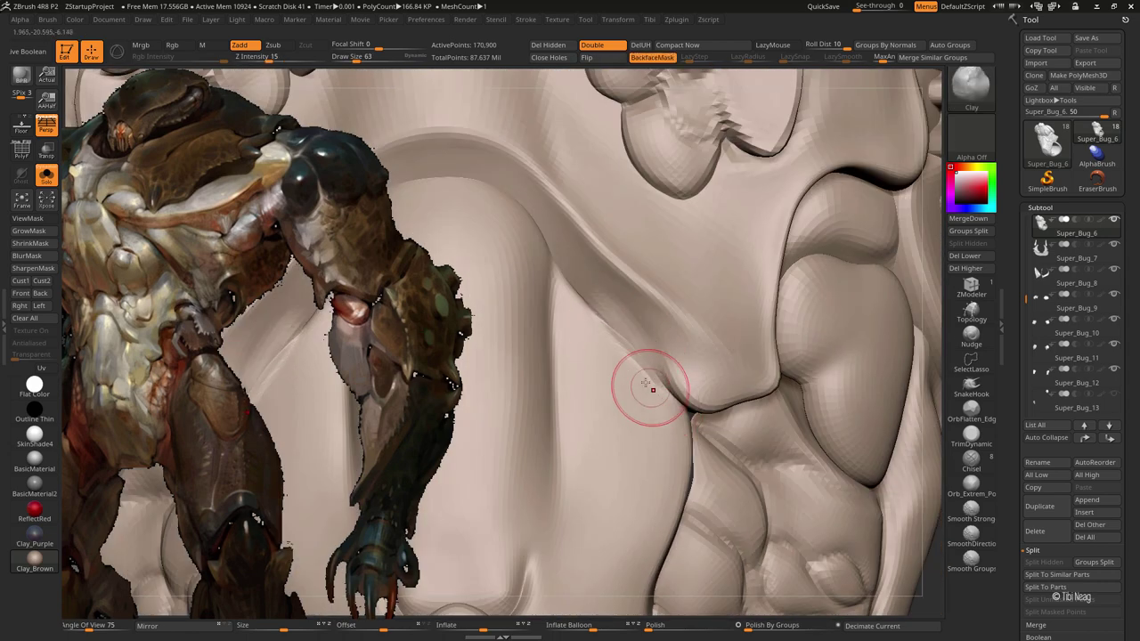
mouse_move(641, 365)
left_mouse_down()
mouse_move(657, 380)
mouse_move(634, 385)
mouse_move(589, 329)
mouse_move(675, 383)
left_mouse_up()
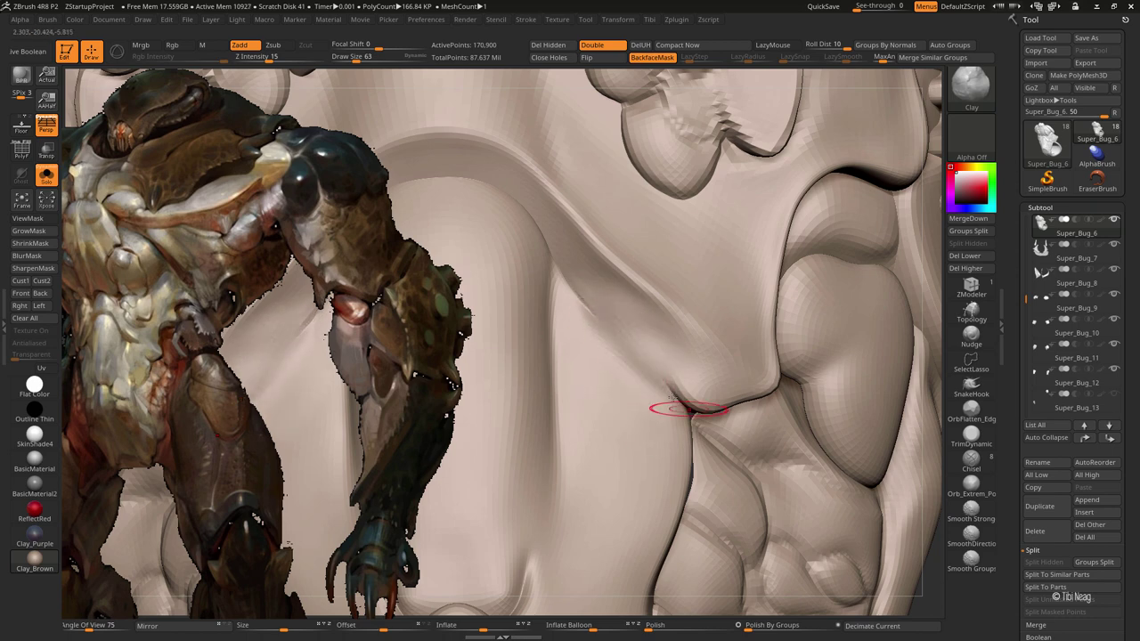
key("ctrl+d")
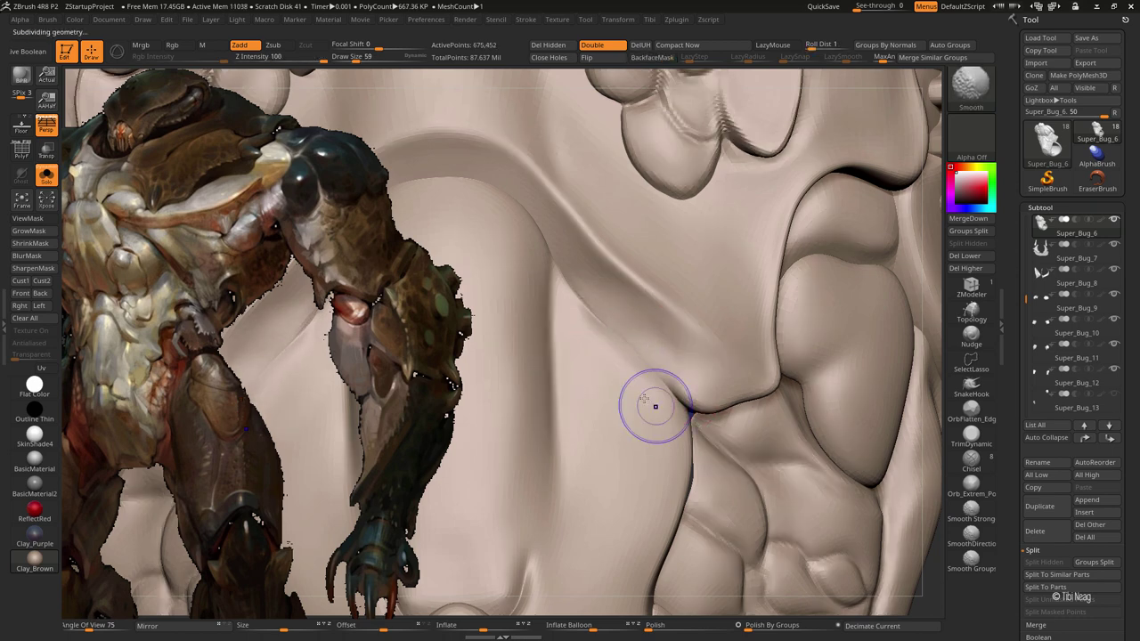
key("shift+d")
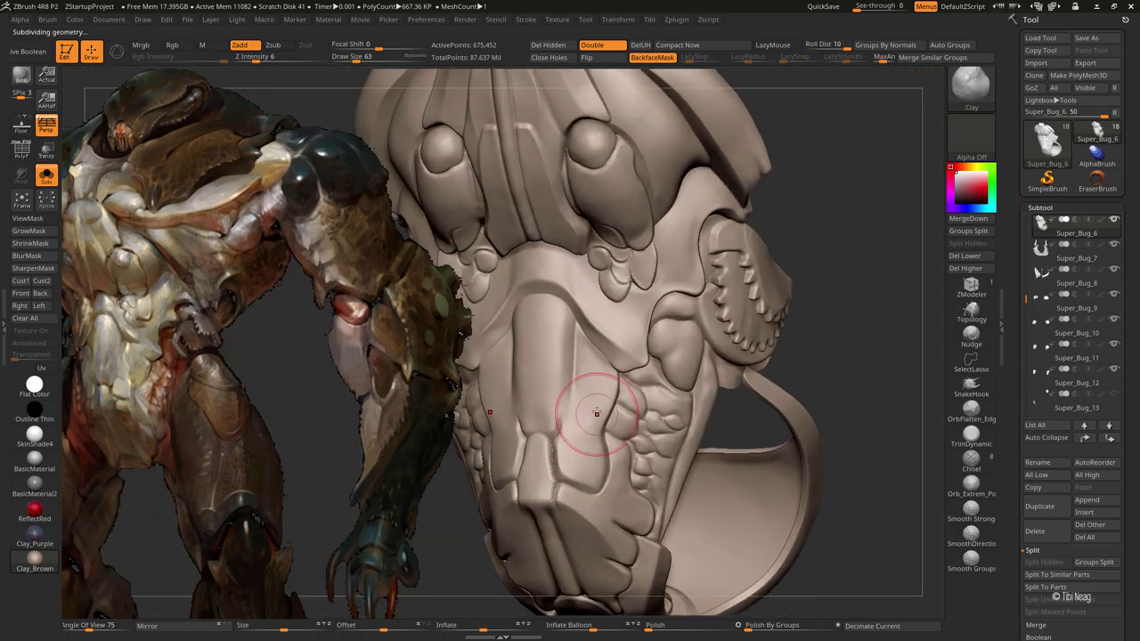
Step: Zoom onto the arm guard's central arch, subdivide to the highest level, and select DamStandard
right_click_drag(596, 412, 673, 236)
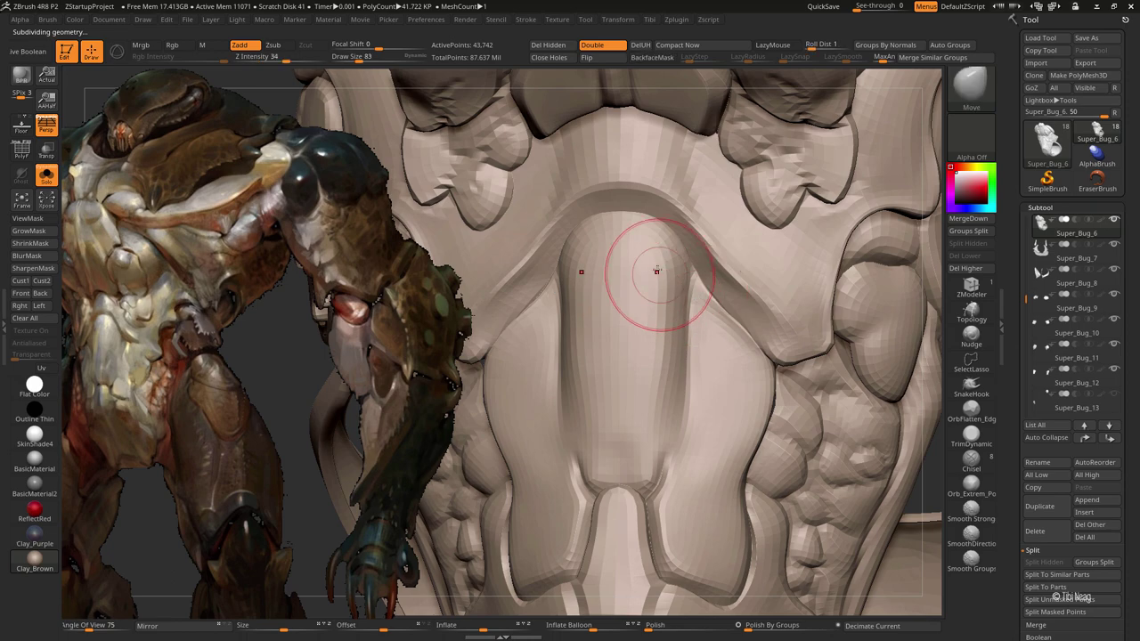
mouse_move(590, 229)
right_mouse_down()
mouse_move(573, 217)
mouse_move(684, 183)
mouse_move(662, 223)
mouse_move(739, 247)
mouse_move(676, 223)
mouse_move(702, 216)
mouse_move(738, 258)
right_mouse_up()
key("space")
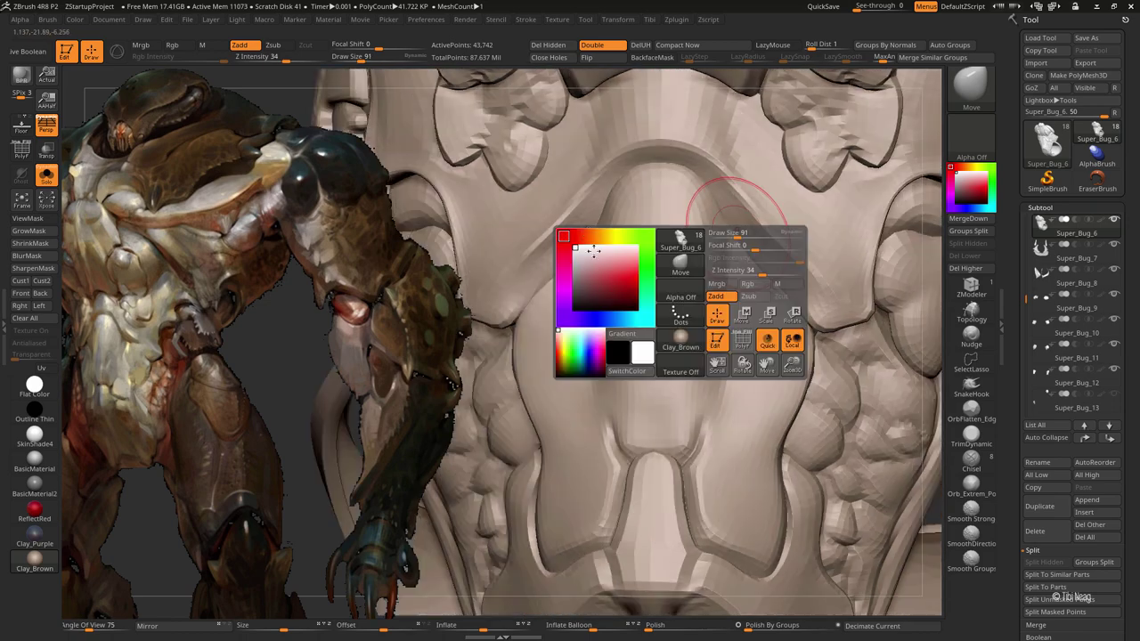
mouse_move(593, 251)
right_mouse_down()
mouse_move(653, 300)
mouse_move(580, 170)
mouse_move(702, 197)
right_mouse_up()
key("ctrl+d")
key("b")
key("d")
key("s")
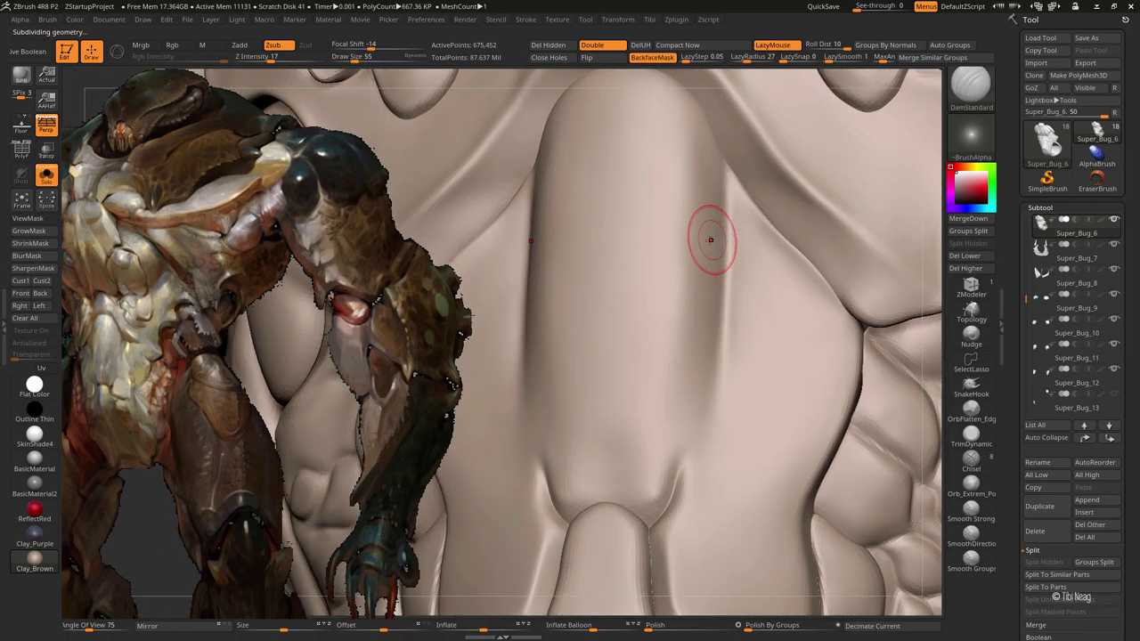
mouse_move(711, 240)
right_mouse_down()
mouse_move(653, 270)
mouse_move(638, 247)
mouse_move(623, 272)
mouse_move(647, 318)
mouse_move(623, 256)
mouse_move(687, 295)
mouse_move(702, 275)
right_mouse_up()
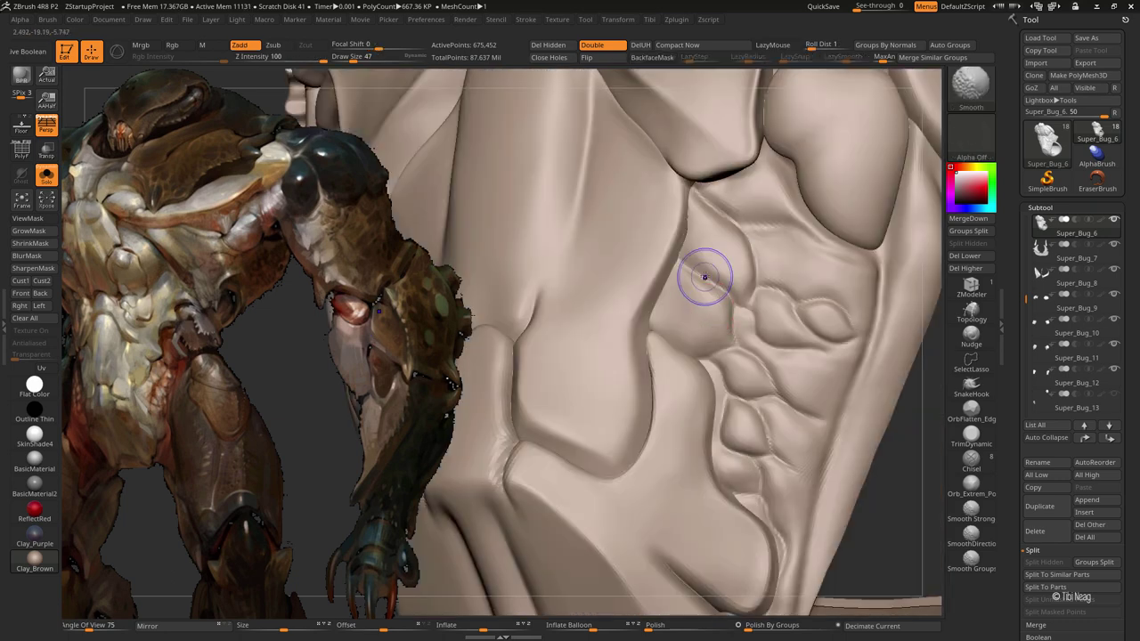
Step: Select Clay at Z Intensity 14 with a slightly larger brush to build up the ridge
key("b")
key("c")
key("l")
left_click_drag(234, 60, 267, 61)
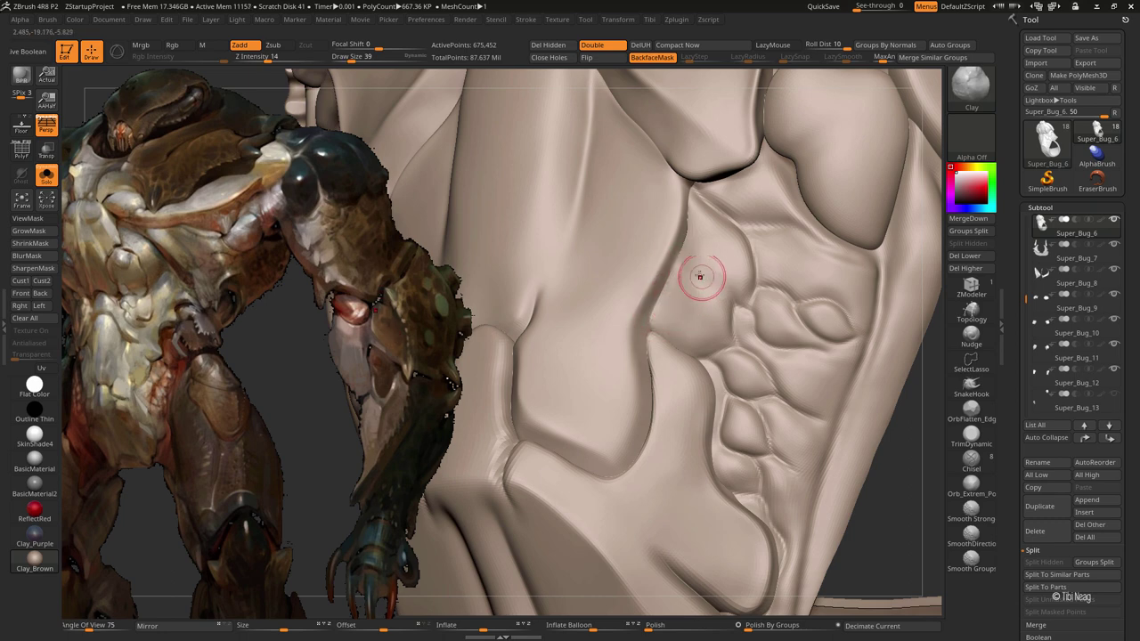
key("bracketright")
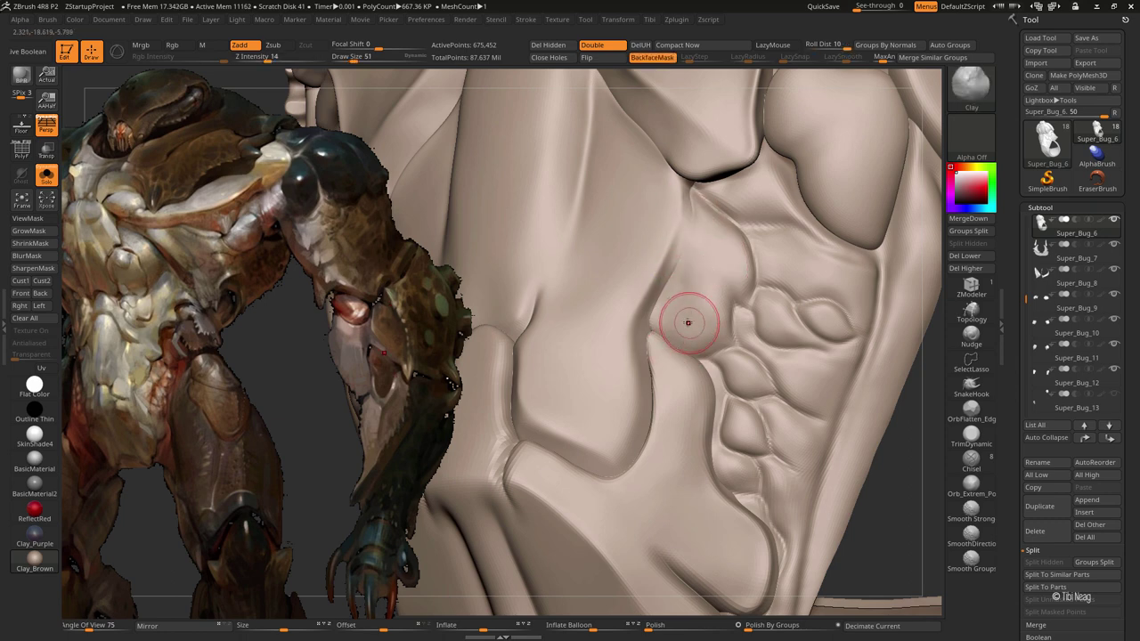
Step: Reframe the model, zoom onto the arm guard's side, and select DamStandard
key("f")
right_click_drag(653, 349, 611, 417, "alt")
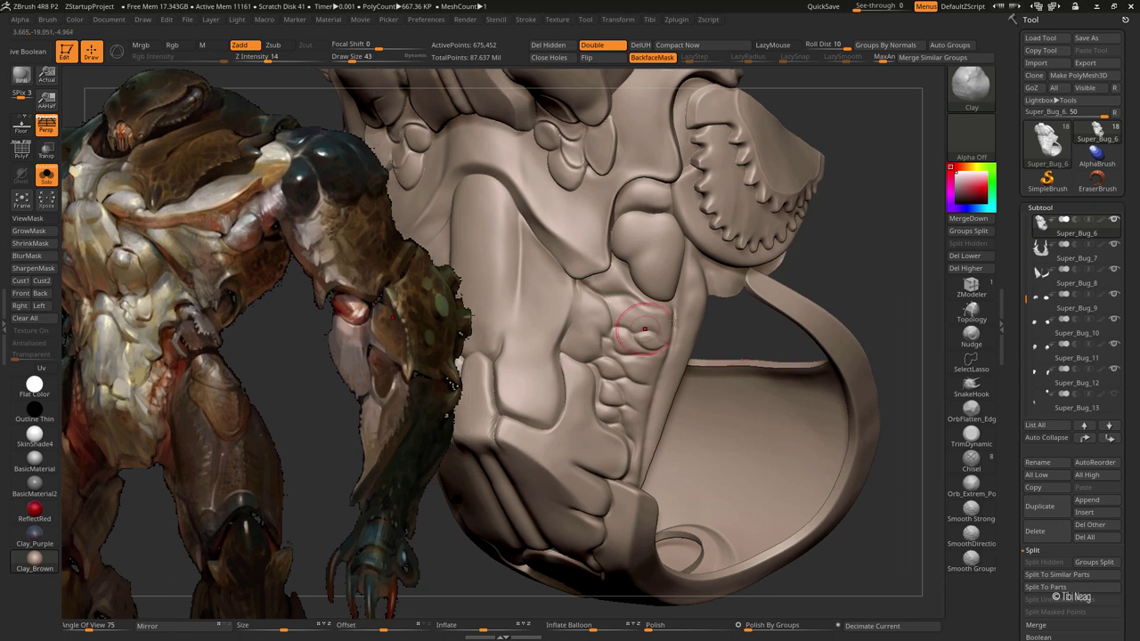
right_click_drag(633, 330, 708, 215)
key("b")
key("d")
key("s")
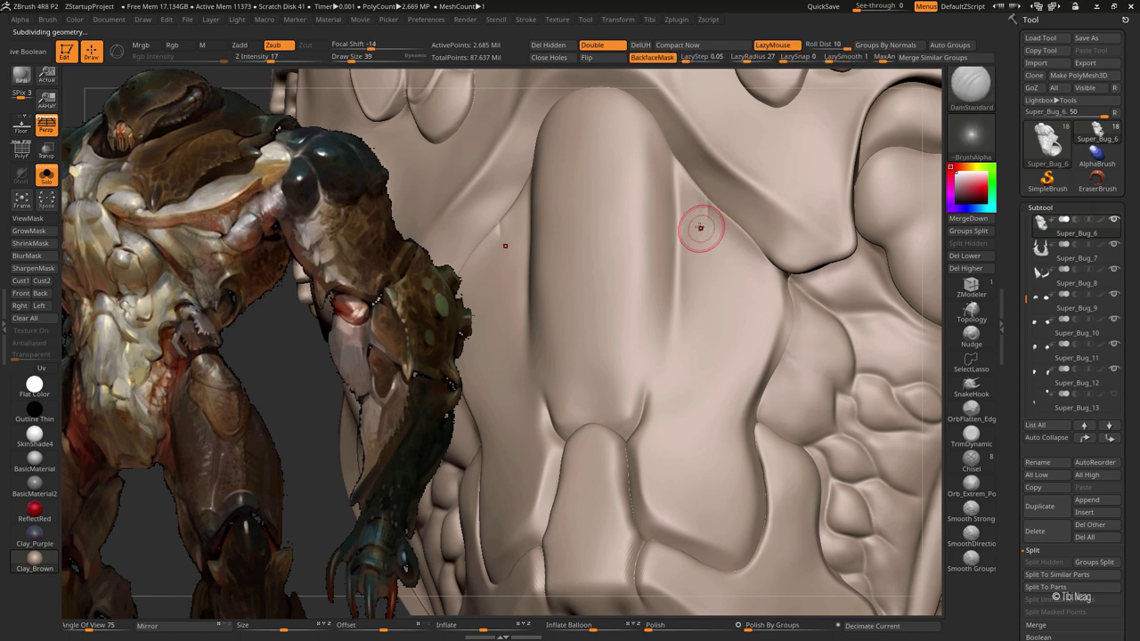
Step: Carve a thin DamStandard groove down the side of the central arch
left_click_drag(700, 227, 705, 270)
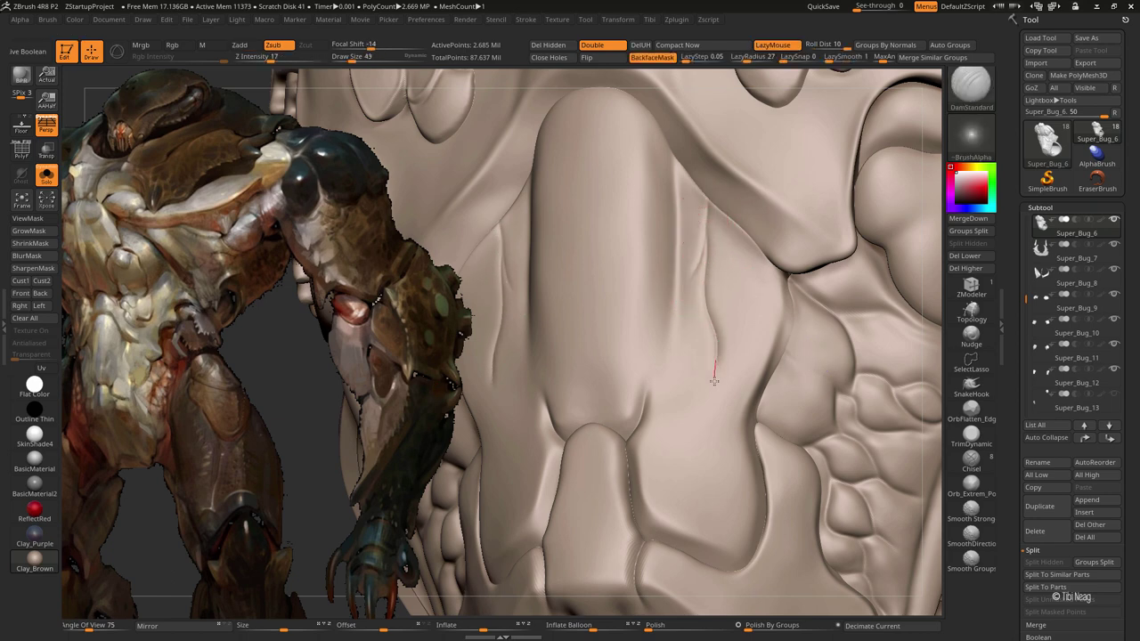
left_click_drag(714, 381, 730, 433)
key("shift+d")
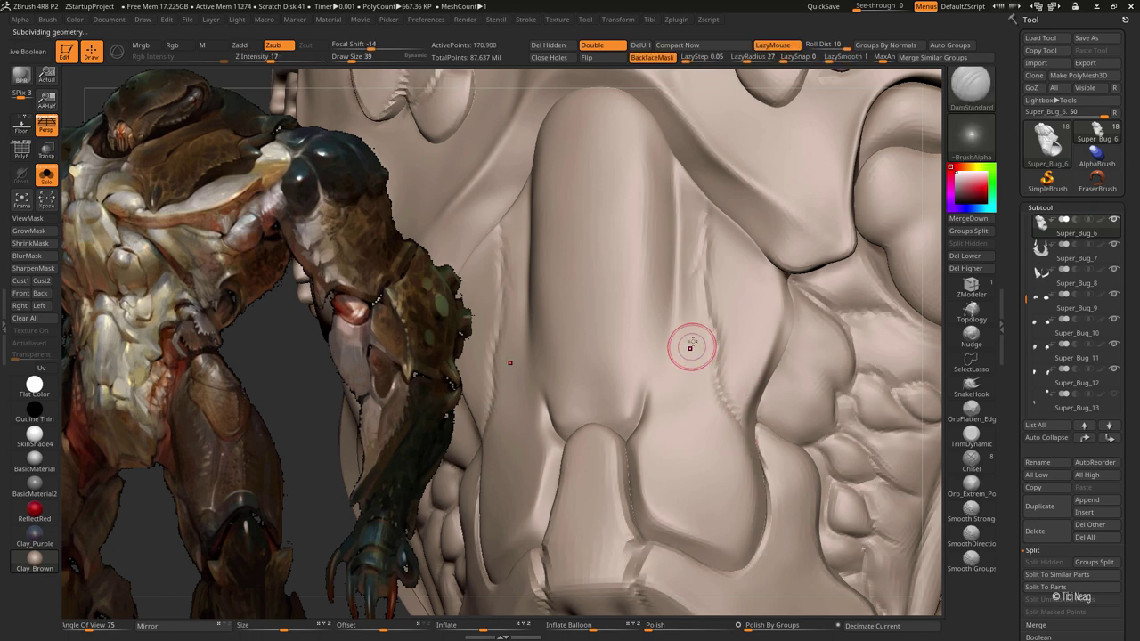
Step: Smooth the surface around the new groove with Clay one level up, then face the front view
key("b")
key("c")
key("l")
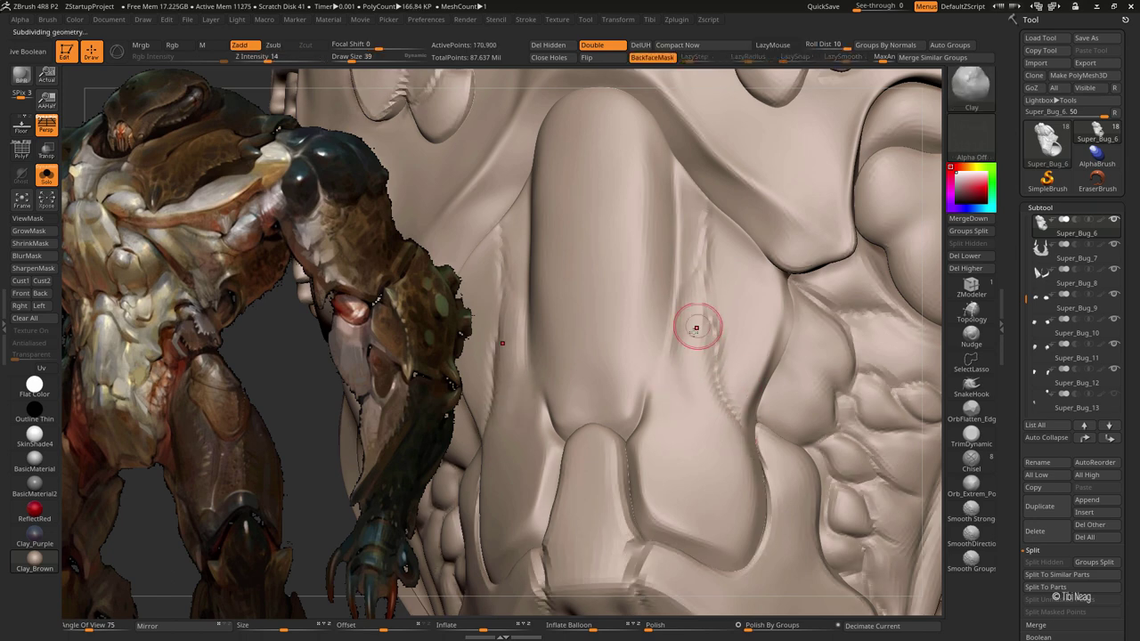
key("bracketleft")
key("bracketleft")
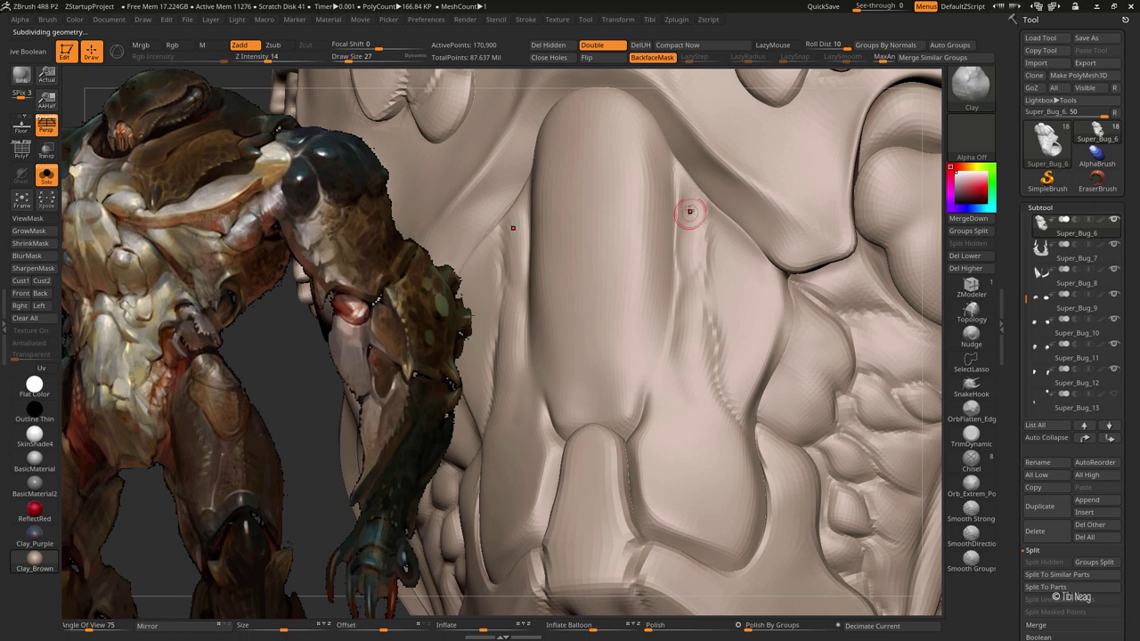
key("d")
key("bracketright")
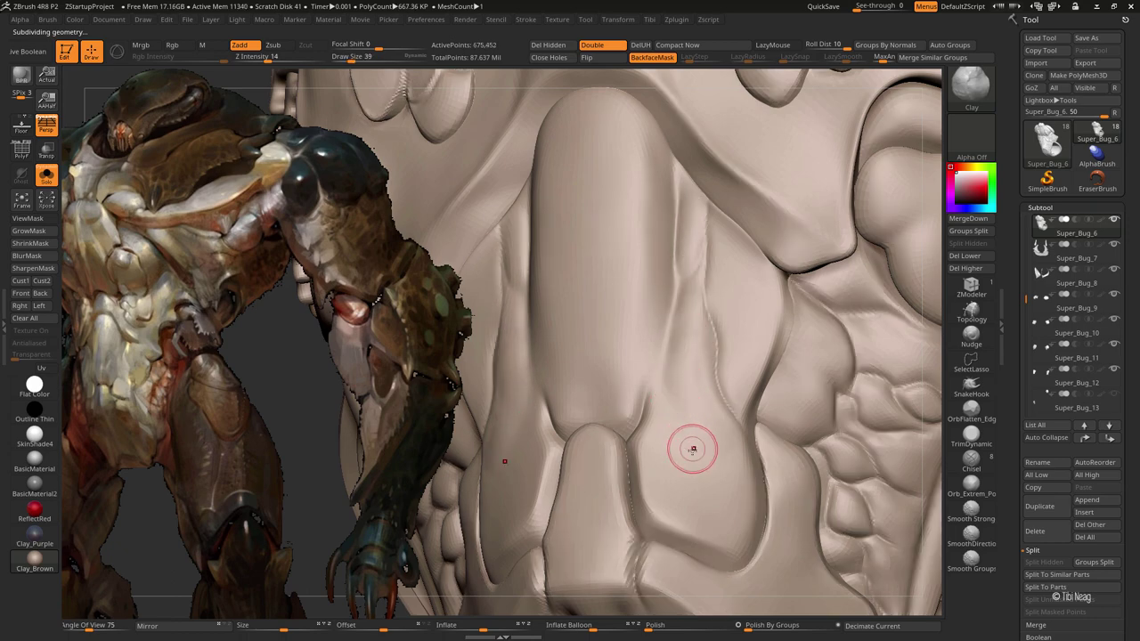
left_click_drag(681, 359, 704, 371, "shift")
key("shift+d")
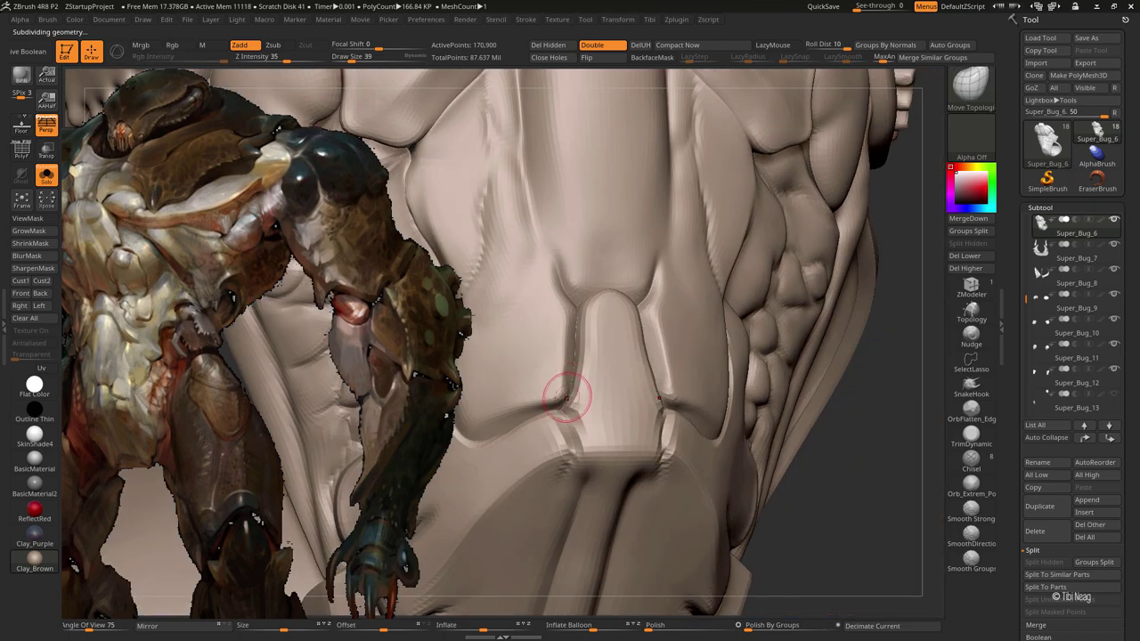
mouse_move(564, 395)
right_mouse_down("shift")
mouse_move(600, 377)
mouse_move(633, 300)
mouse_move(625, 288)
right_mouse_up("shift")
Step: Carve an arch at the valley top and a stroke down the ridge centre with Standard
key("b")
key("s")
key("t")
left_click_drag(634, 254, 611, 242)
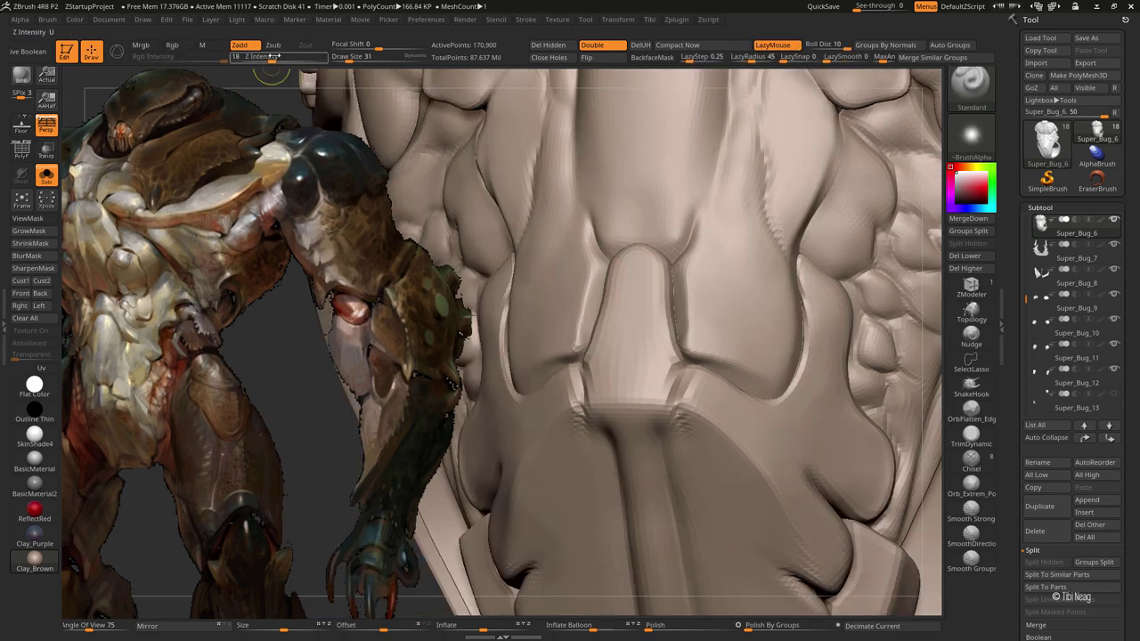
right_click_drag(604, 275, 626, 193)
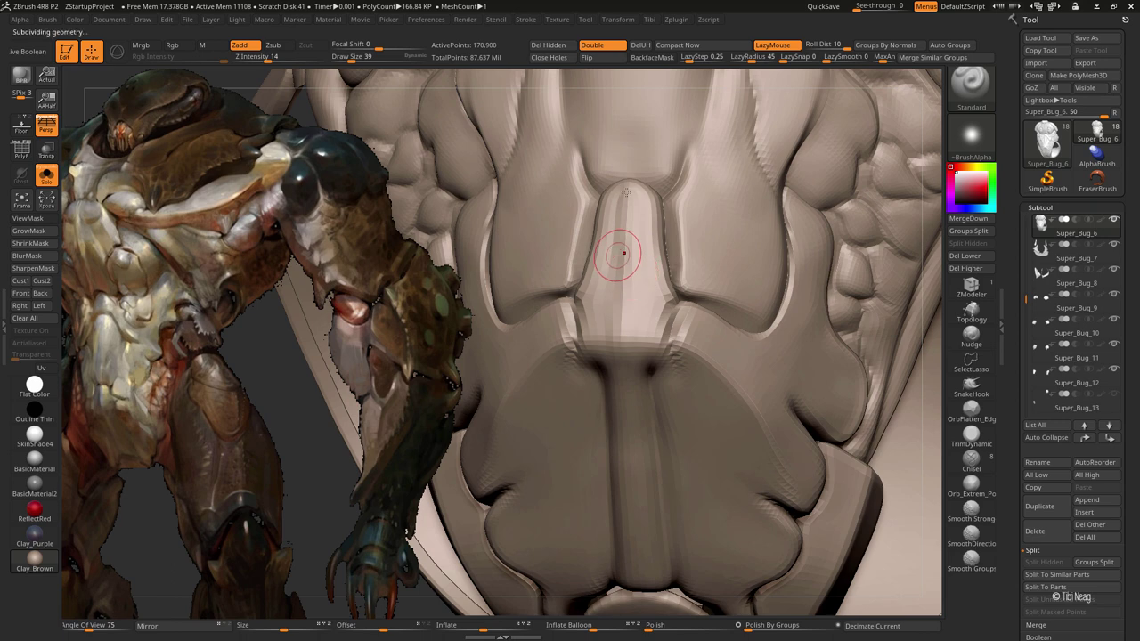
key("ctrl+d")
left_click_drag(625, 183, 624, 338)
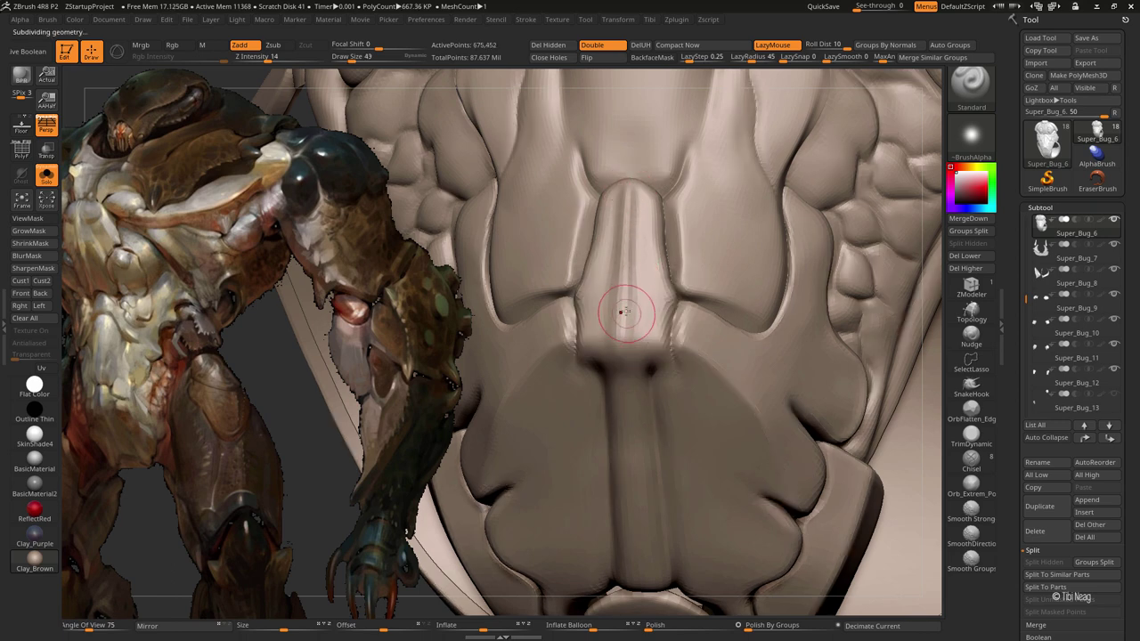
Step: Ready a smaller hPolish brush at the highest subdivision level to flatten the ridge
key("b")
key("h")
key("p")
key("bracketright")
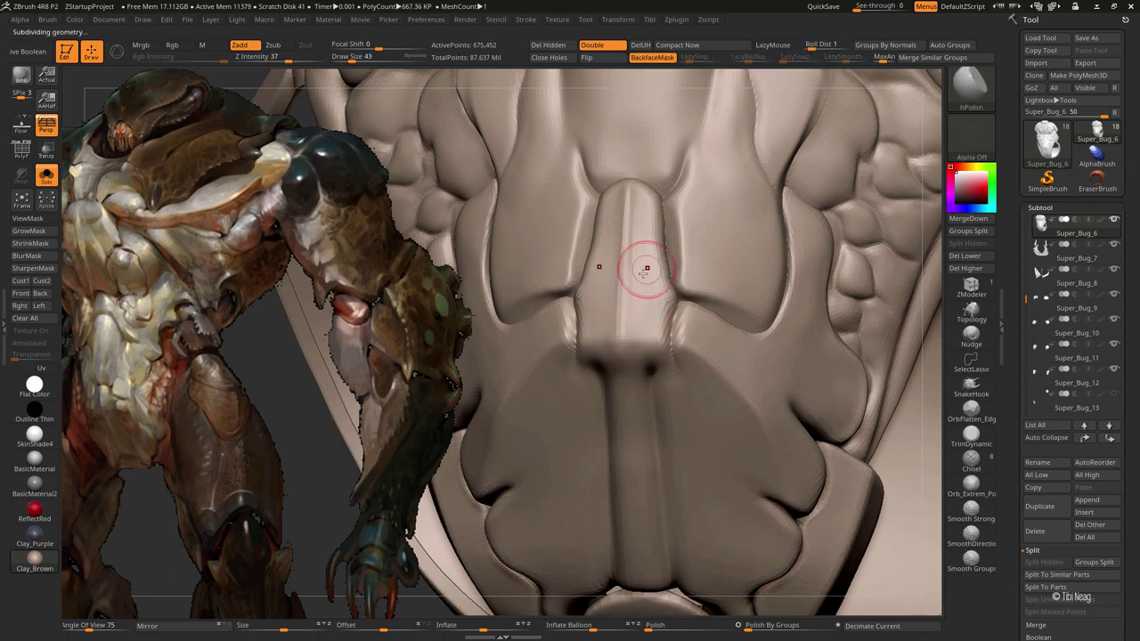
key("ctrl+d")
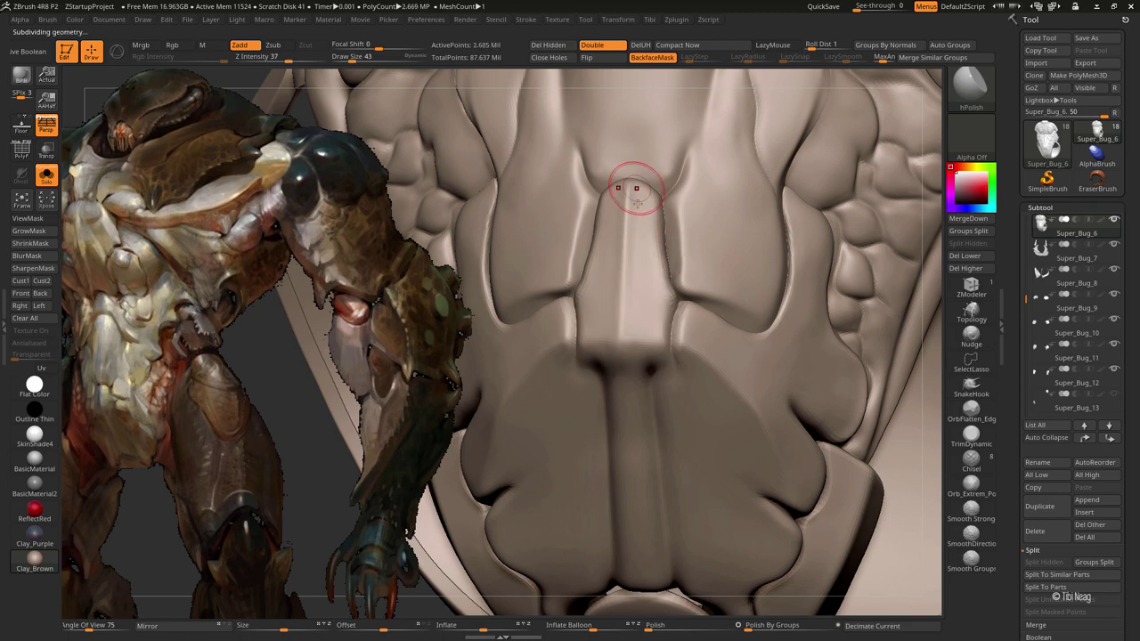
key("bracketleft")
key("bracketleft")
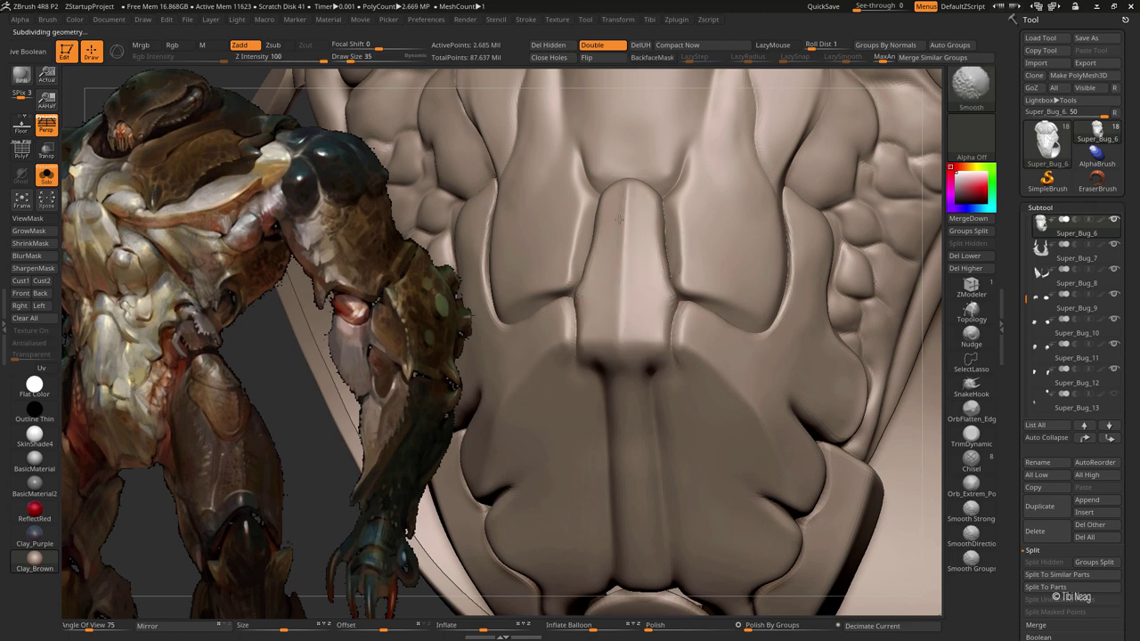
key("bracketleft")
right_click_drag(619, 345, 656, 234)
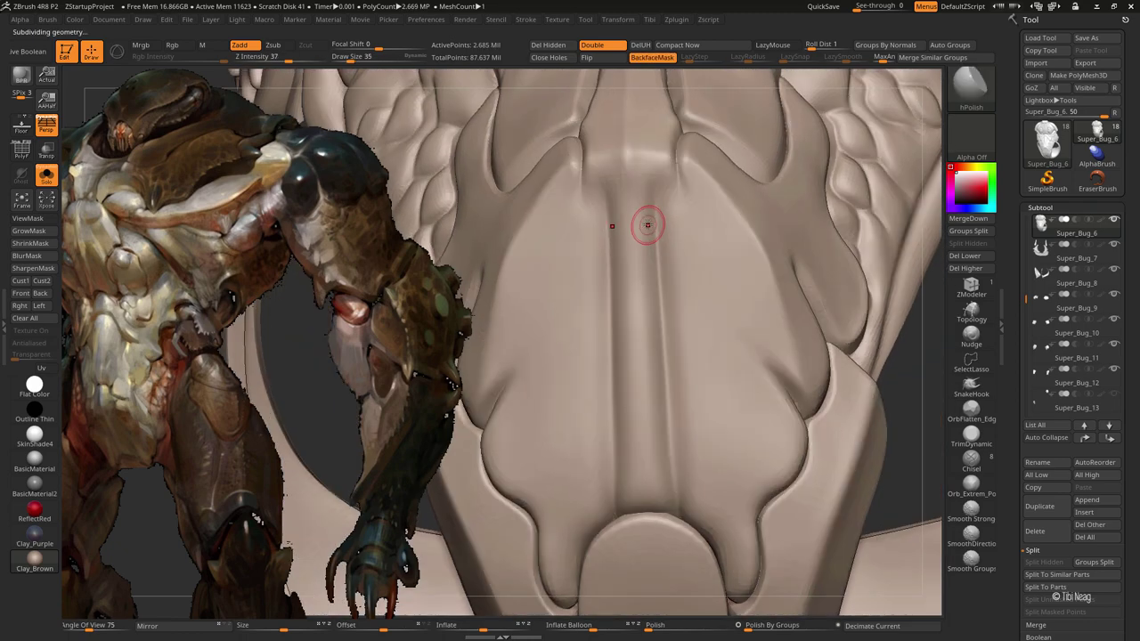
Step: Carve thin mirrored DamStandard grooves along the top of the ridge
key("b")
key("d")
key("s")
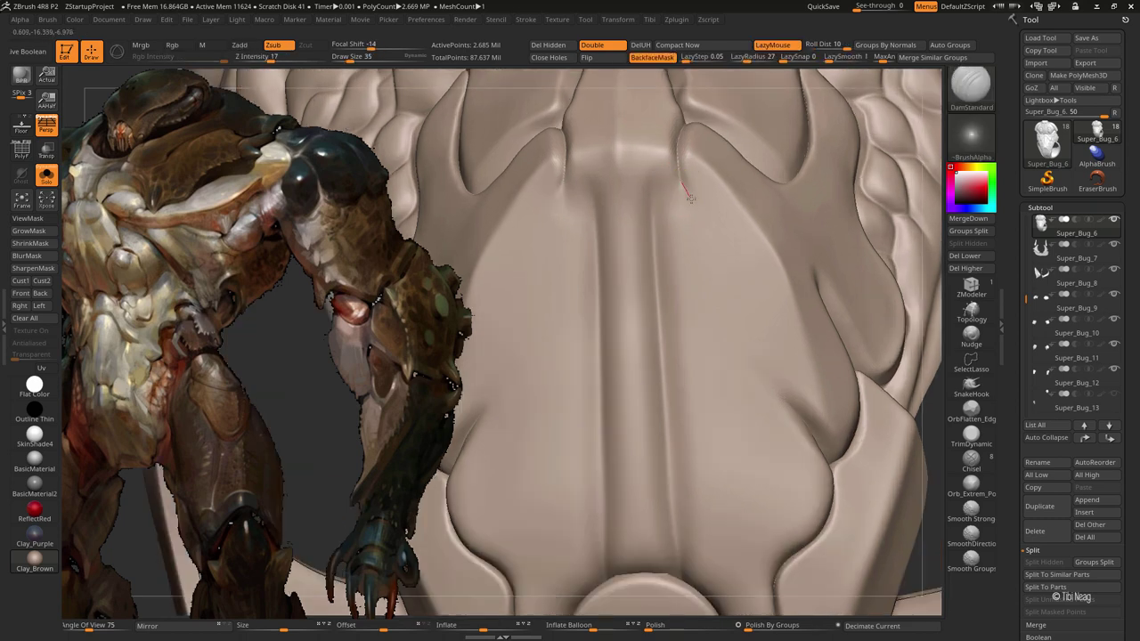
left_click_drag(690, 197, 677, 169)
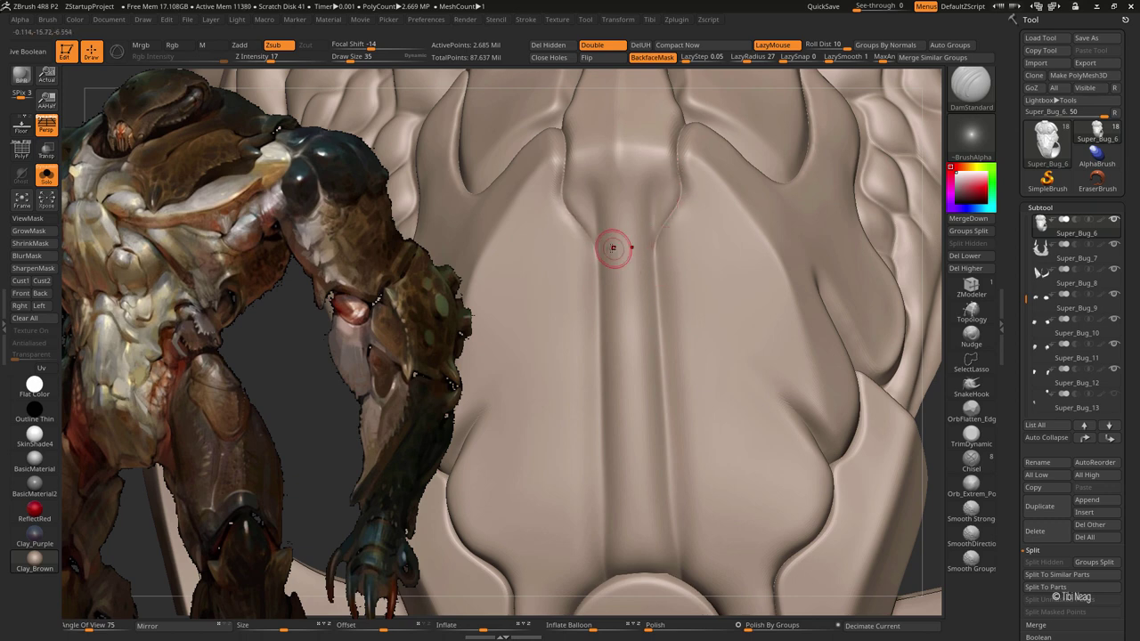
Step: Add a small Clay stroke to the ridge at a lower level and smooth it at the top level
key("b")
key("c")
key("l")
key("shift+d")
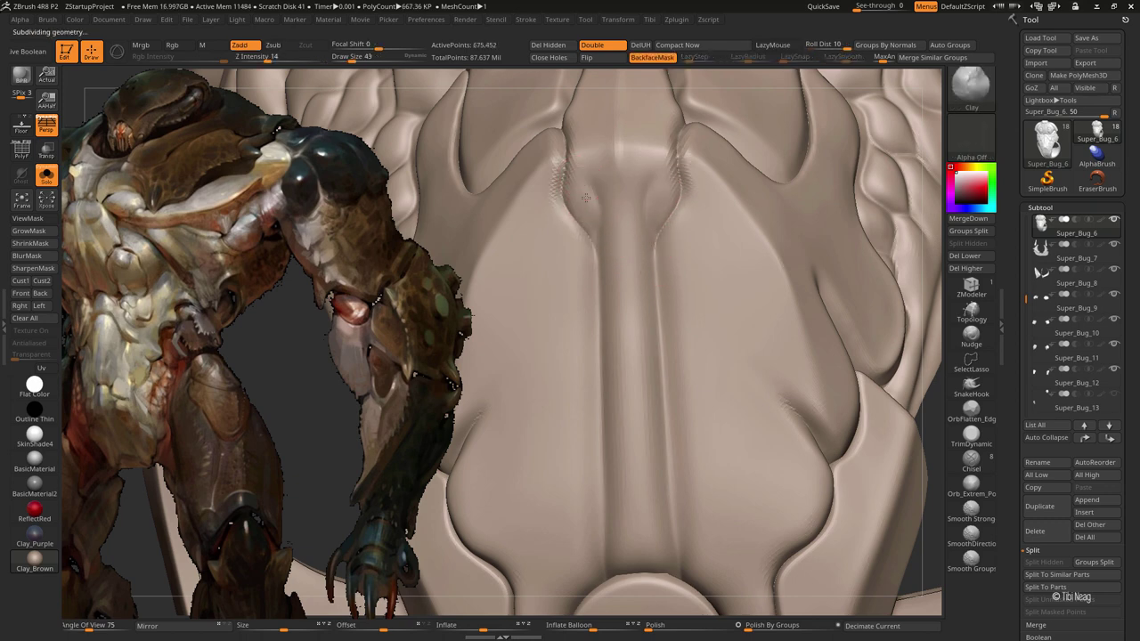
left_click_drag(586, 197, 580, 172)
key("d")
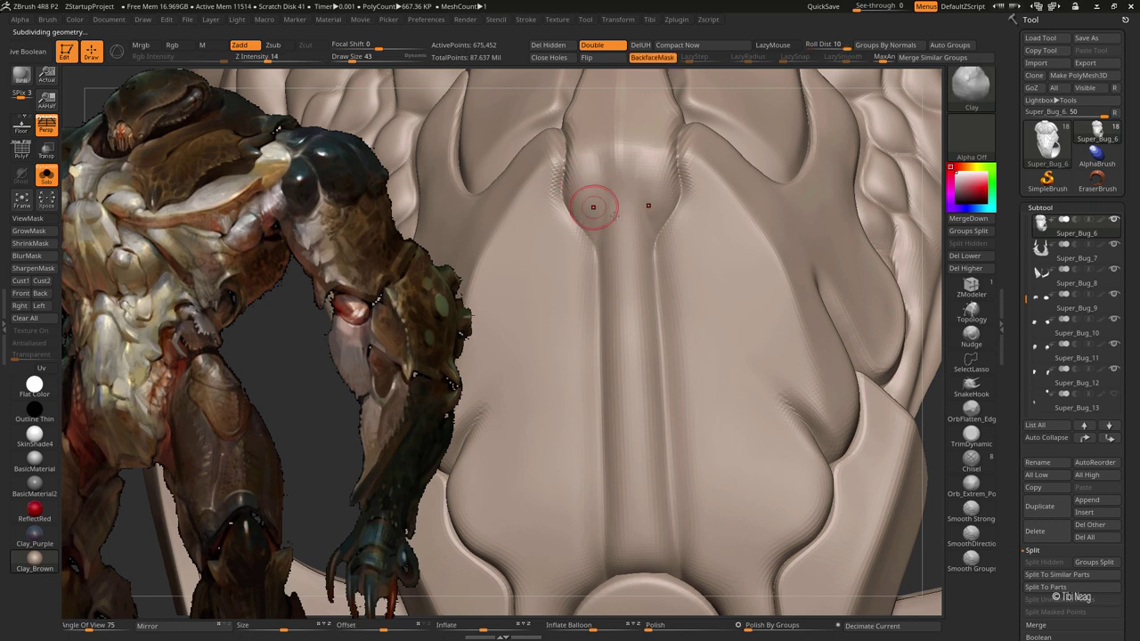
right_click_drag(630, 451, 621, 257, "alt")
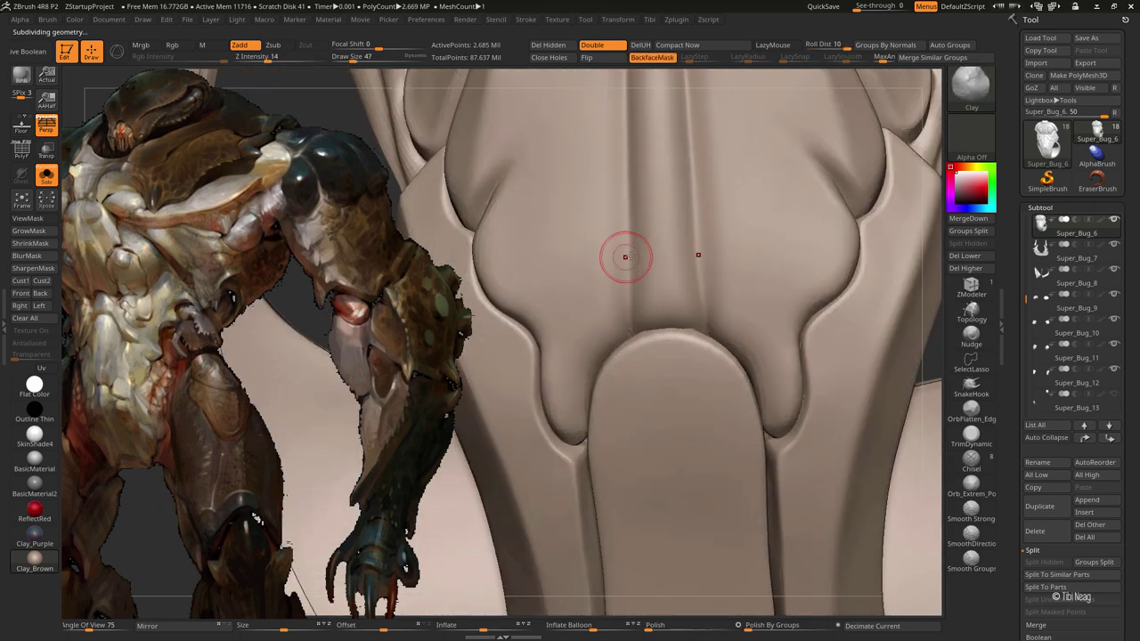
right_click_drag(611, 330, 636, 227, "ctrl")
Step: Cut a thin DamStandard crease up the central ridge and extend it upward
key("shift+d")
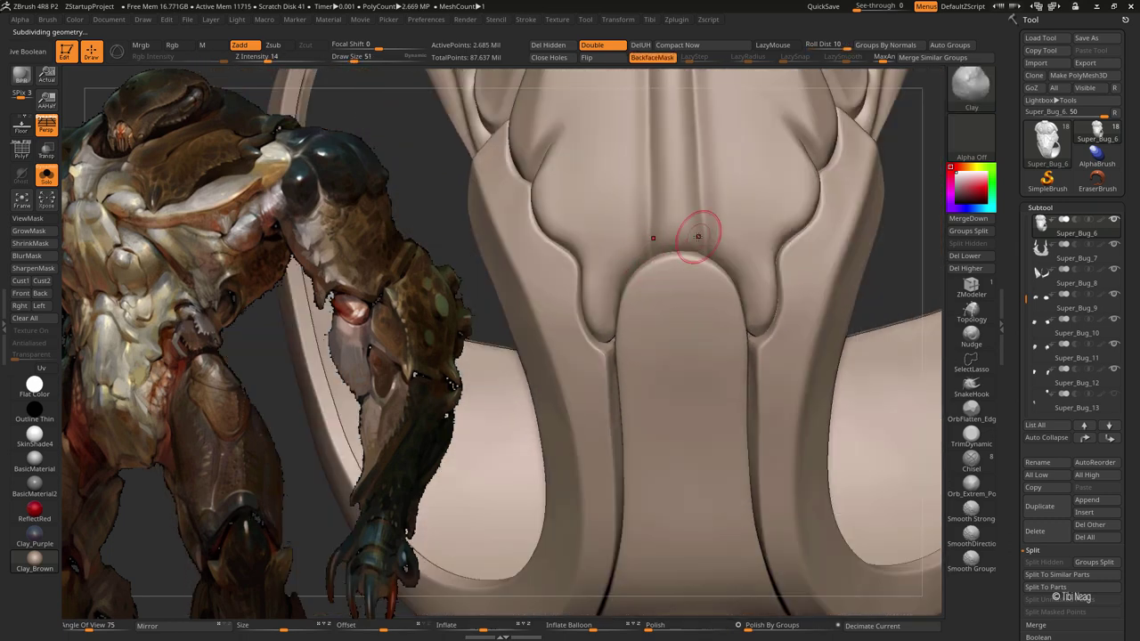
key("b")
key("d")
key("s")
right_click_drag(713, 196, 702, 276, "ctrl")
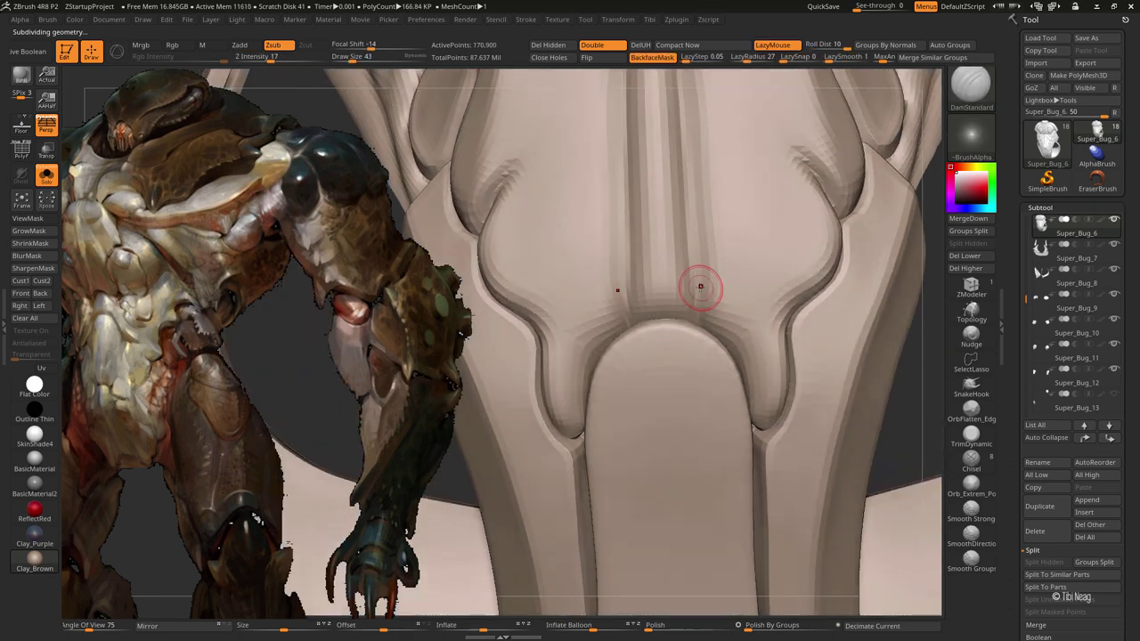
key("d")
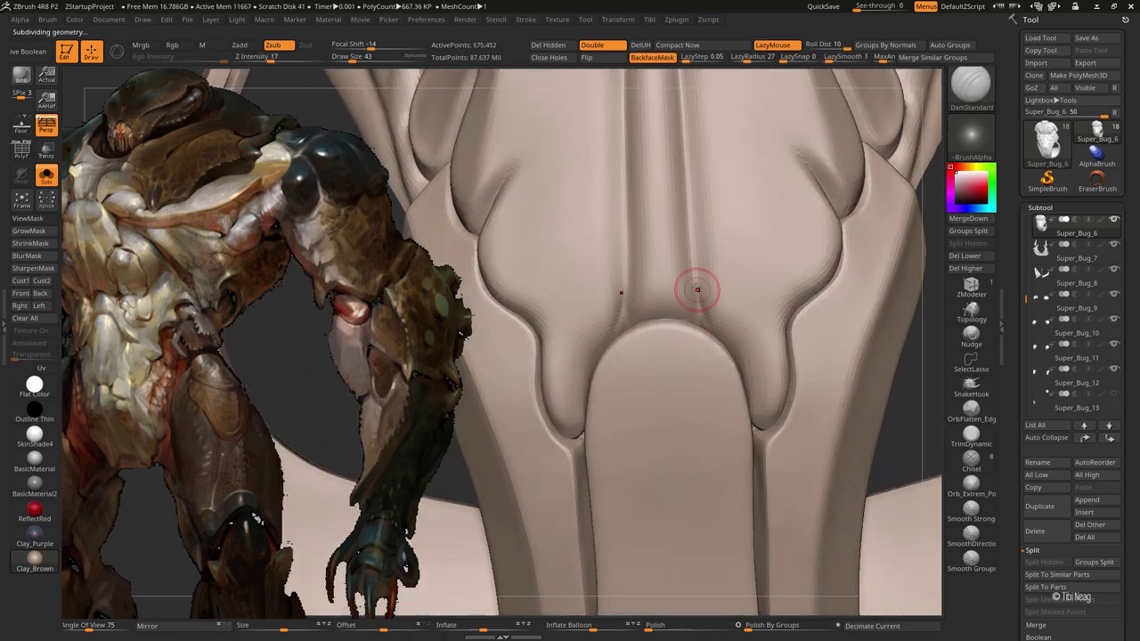
left_click_drag(703, 314, 691, 195)
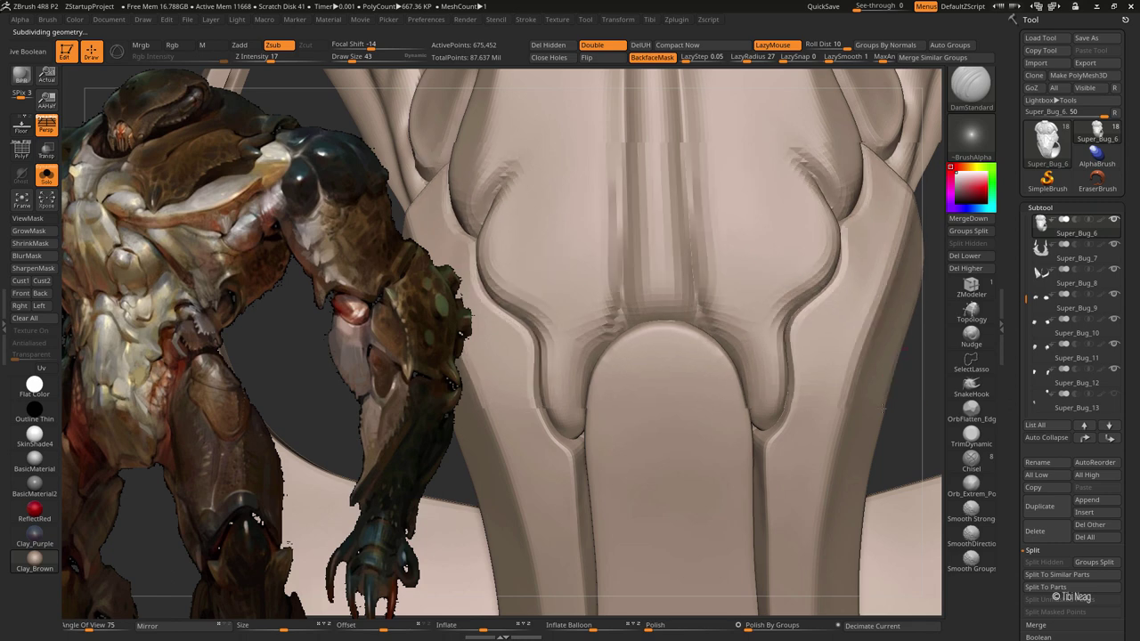
right_click_drag(774, 268, 626, 371)
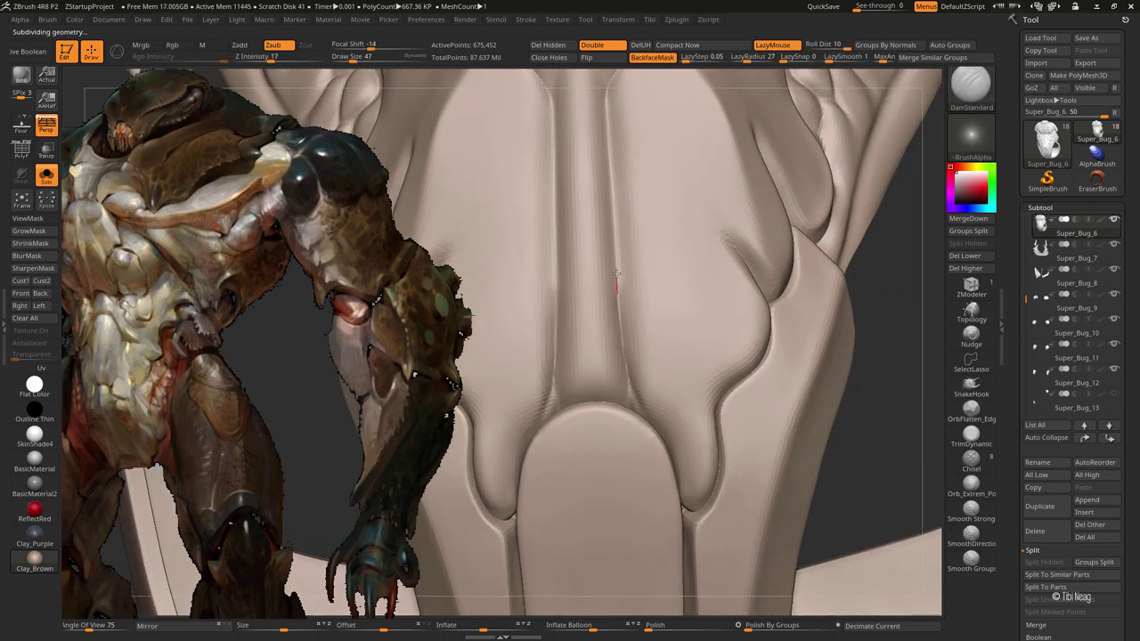
left_click_drag(616, 276, 611, 214)
Step: Carve another crease near the ridge base and raise the mesh to its highest subdivision
key("b")
key("c")
key("l")
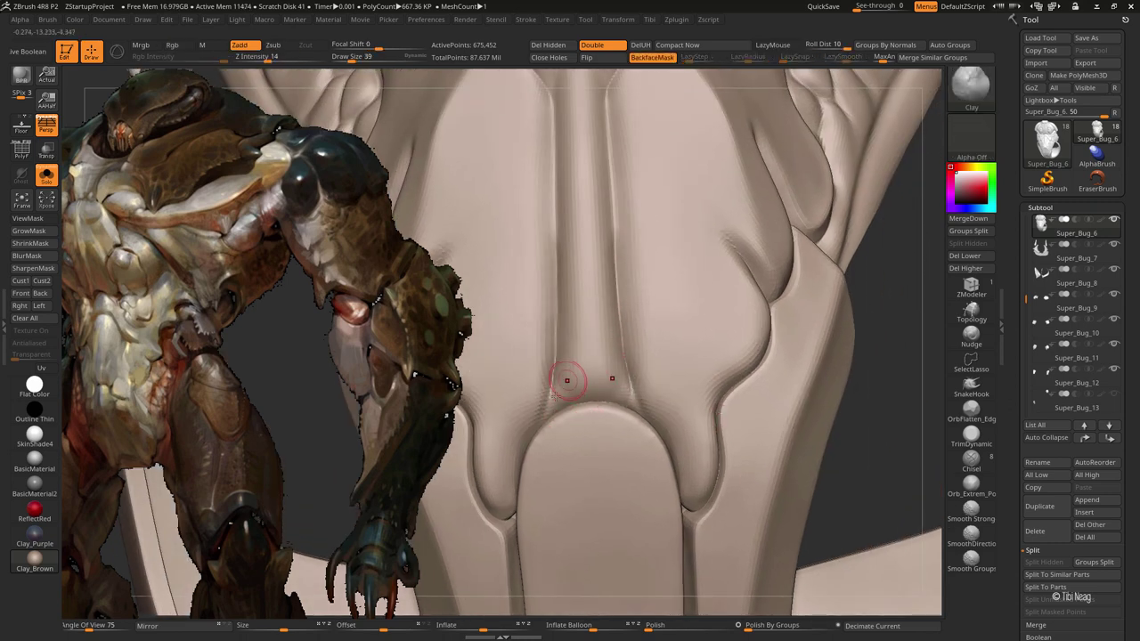
key("b")
key("d")
key("s")
left_click_drag(623, 369, 649, 439)
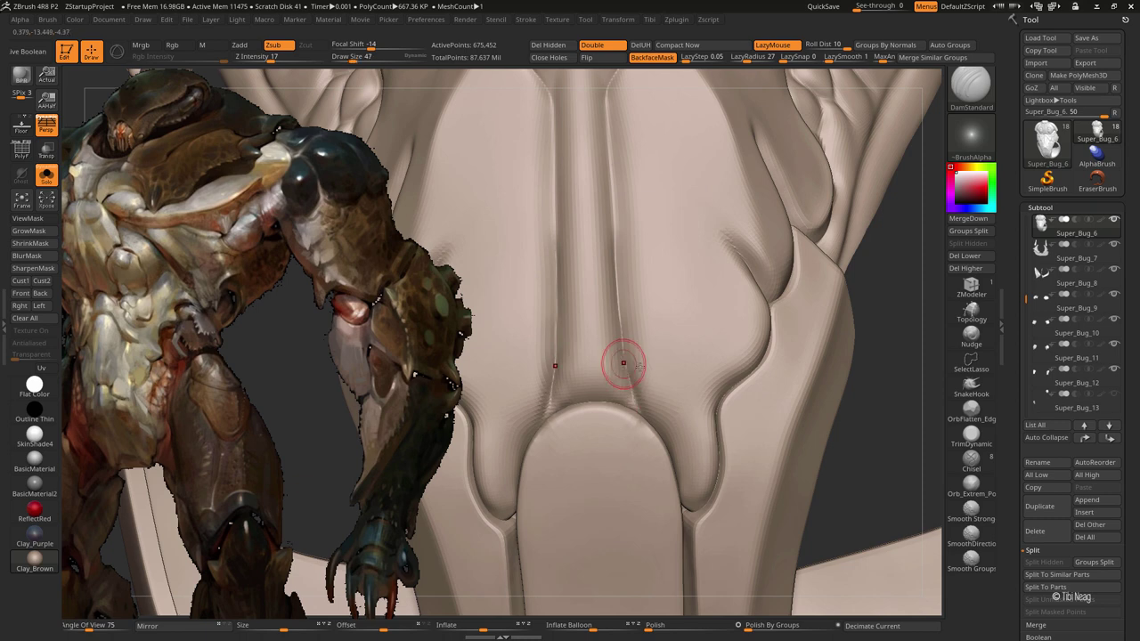
key("ctrl+d")
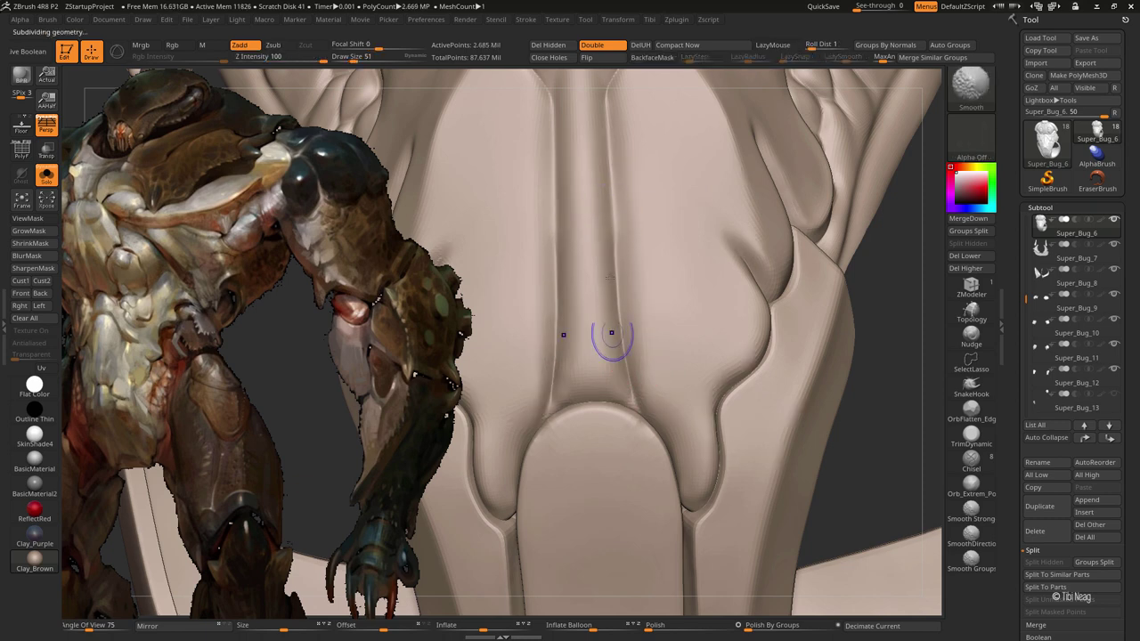
key("b")
key("m")
key("v")
left_click_drag(784, 391, 805, 318)
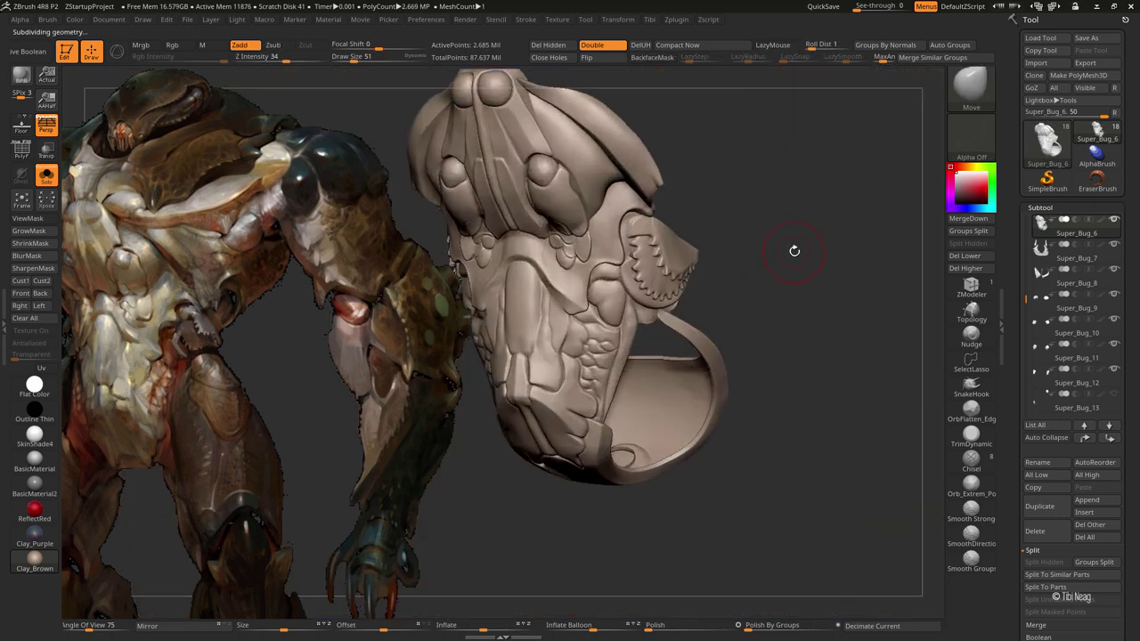
Step: Drop the torso piece to its lowest subdivision level, then step back up one
mouse_move(794, 250)
left_mouse_down()
mouse_move(687, 293)
mouse_move(720, 305)
left_mouse_up()
key("shift")
key("shift+d")
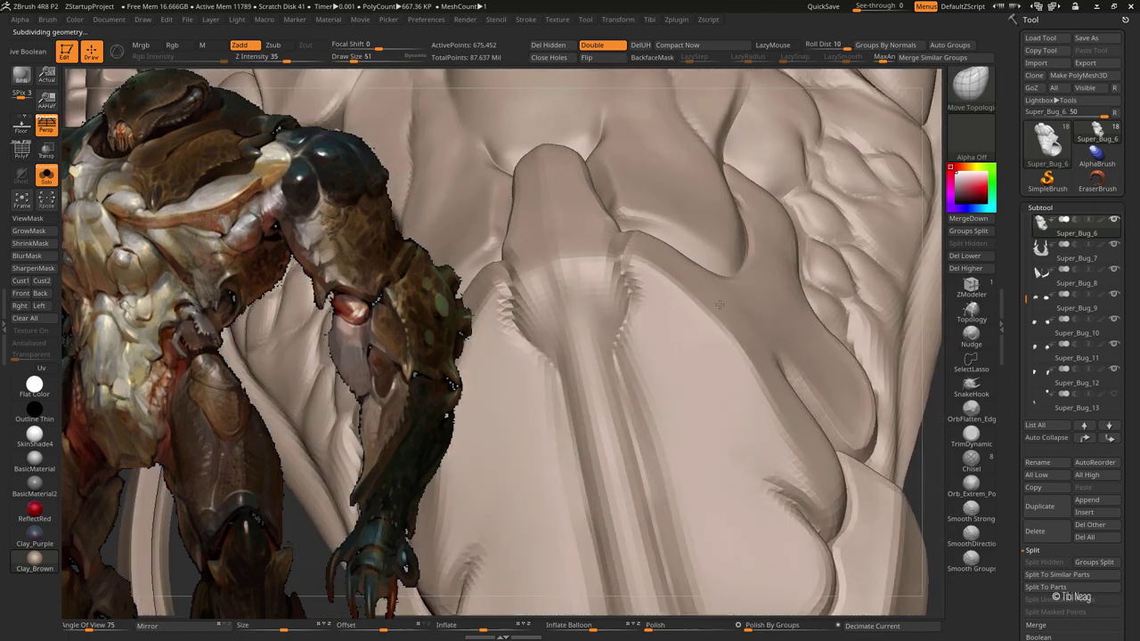
key("shift+d")
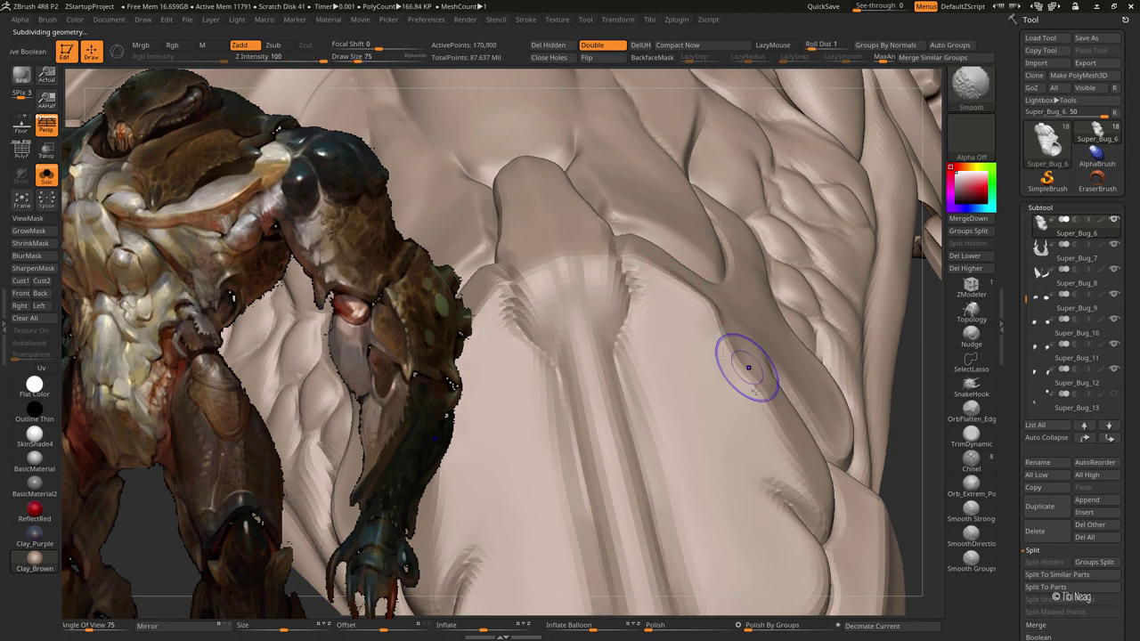
key("shift+d")
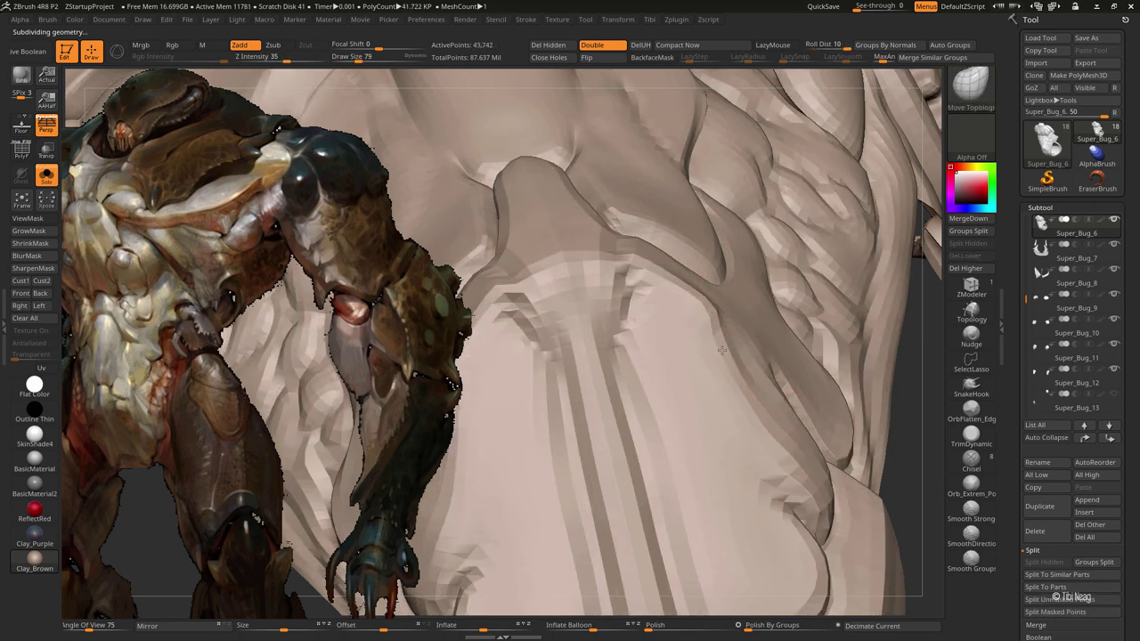
key("d")
Step: Polish the fold edges with hPolish, then return to Move Topological one level lower
key("b")
key("h")
key("p")
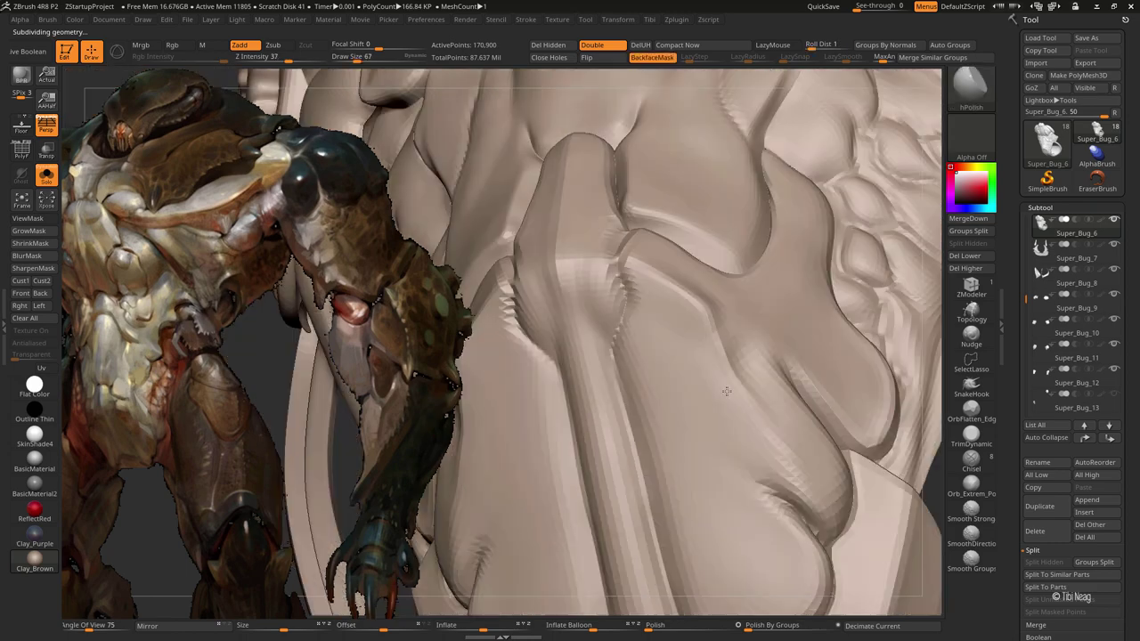
right_click_drag(742, 384, 750, 352)
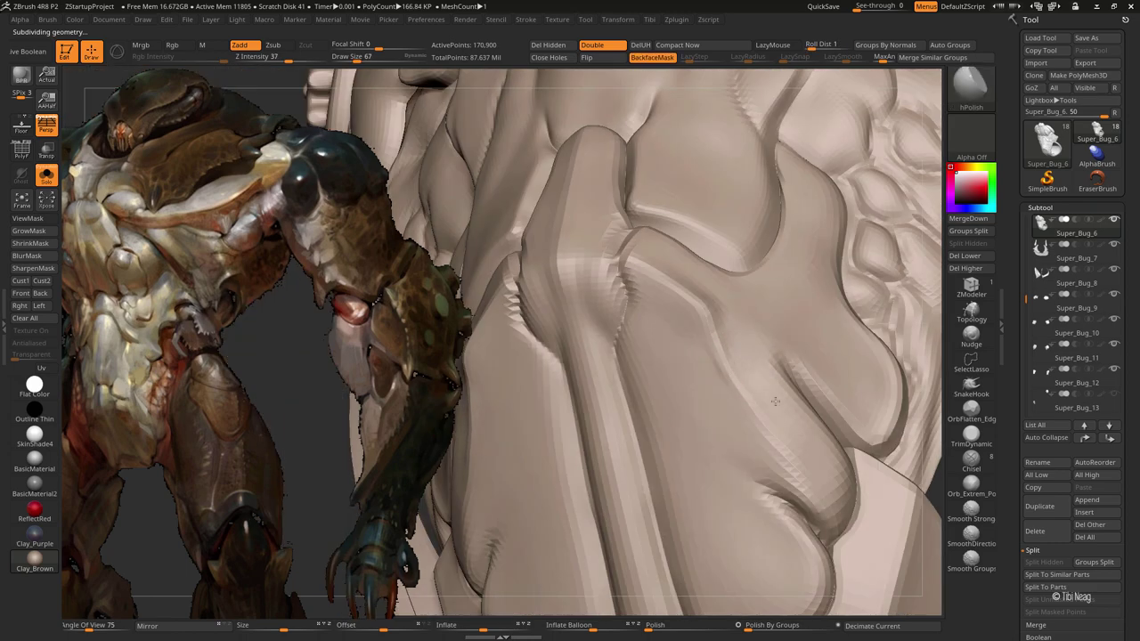
key("f")
mouse_move(585, 496)
right_mouse_down("alt")
mouse_move(692, 300)
mouse_move(636, 415)
mouse_move(727, 375)
mouse_move(666, 325)
mouse_move(674, 381)
mouse_move(623, 428)
mouse_move(712, 374)
mouse_move(489, 318)
mouse_move(681, 320)
mouse_move(648, 292)
right_mouse_up("alt")
key("b")
key("m")
key("t")
key("shift+d")
key("shift")
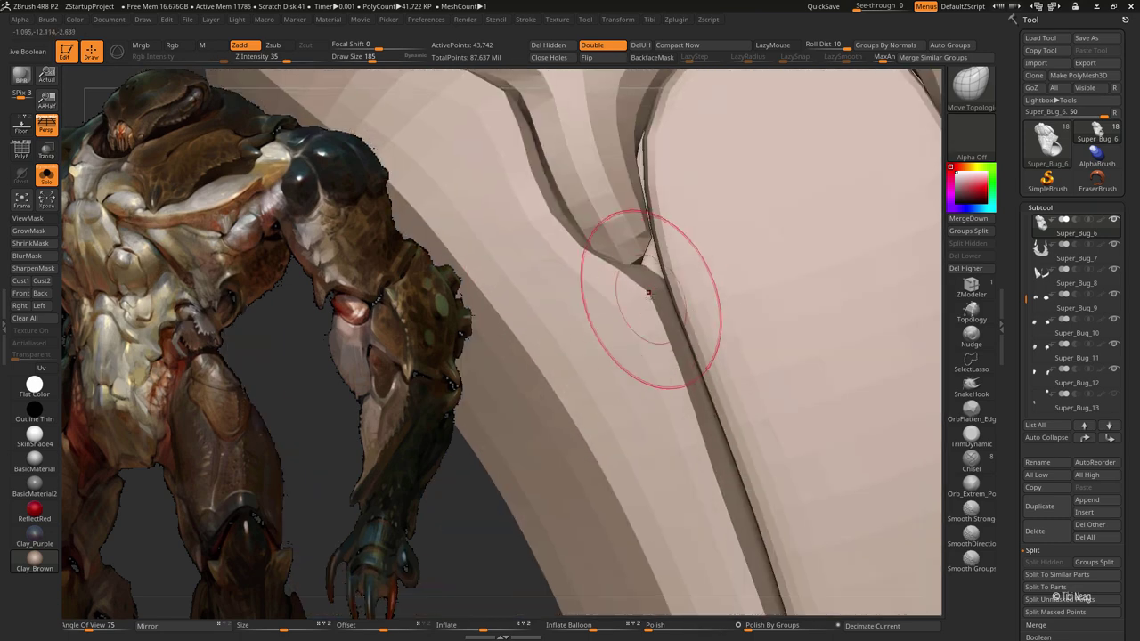
Step: One level up, push the oval lobe's top and left groove into a cleaner shape
right_click_drag(657, 336, 687, 433)
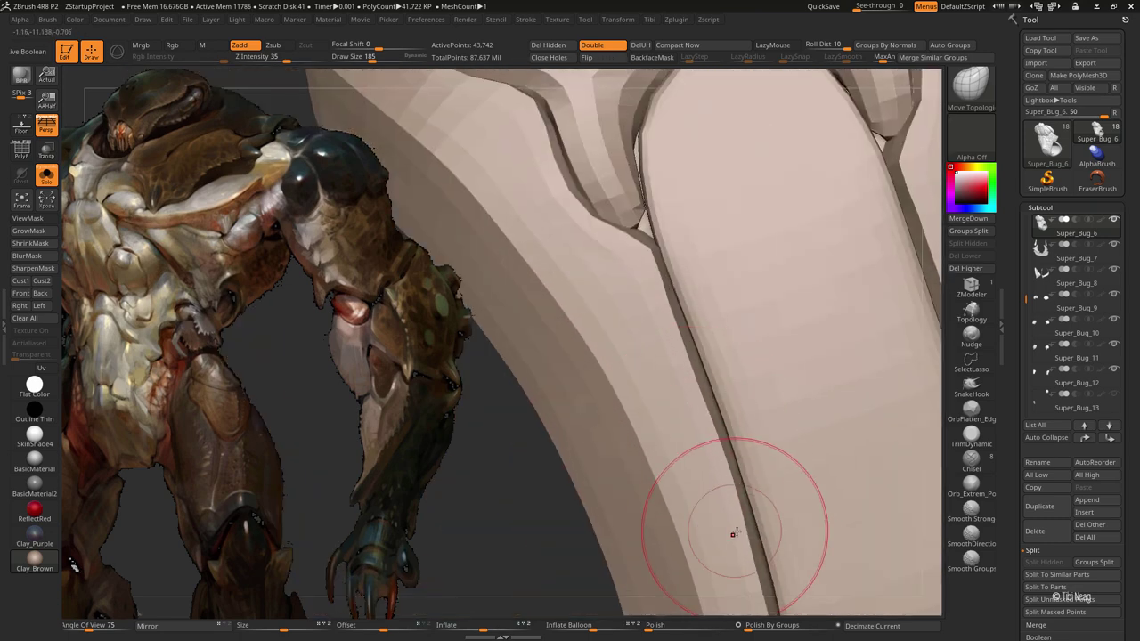
right_click_drag(738, 521, 723, 457)
mouse_move(626, 203)
right_mouse_down()
mouse_move(565, 362)
mouse_move(649, 336)
mouse_move(692, 241)
mouse_move(700, 289)
mouse_move(666, 341)
mouse_move(674, 280)
mouse_move(719, 300)
mouse_move(744, 373)
right_mouse_up()
key("d")
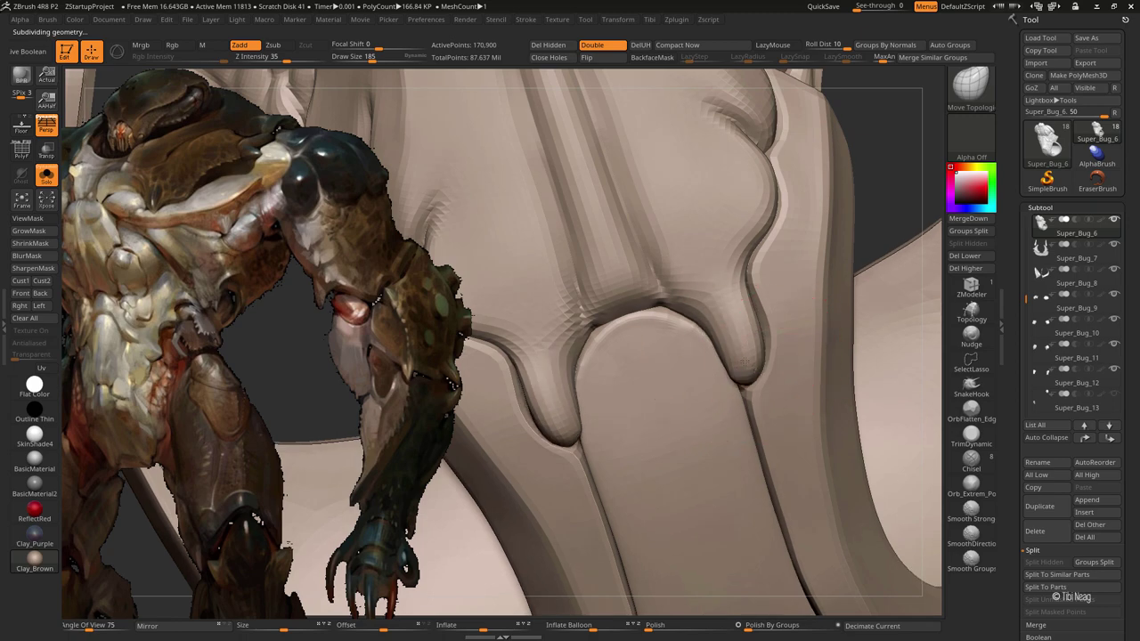
left_click_drag(735, 367, 690, 305)
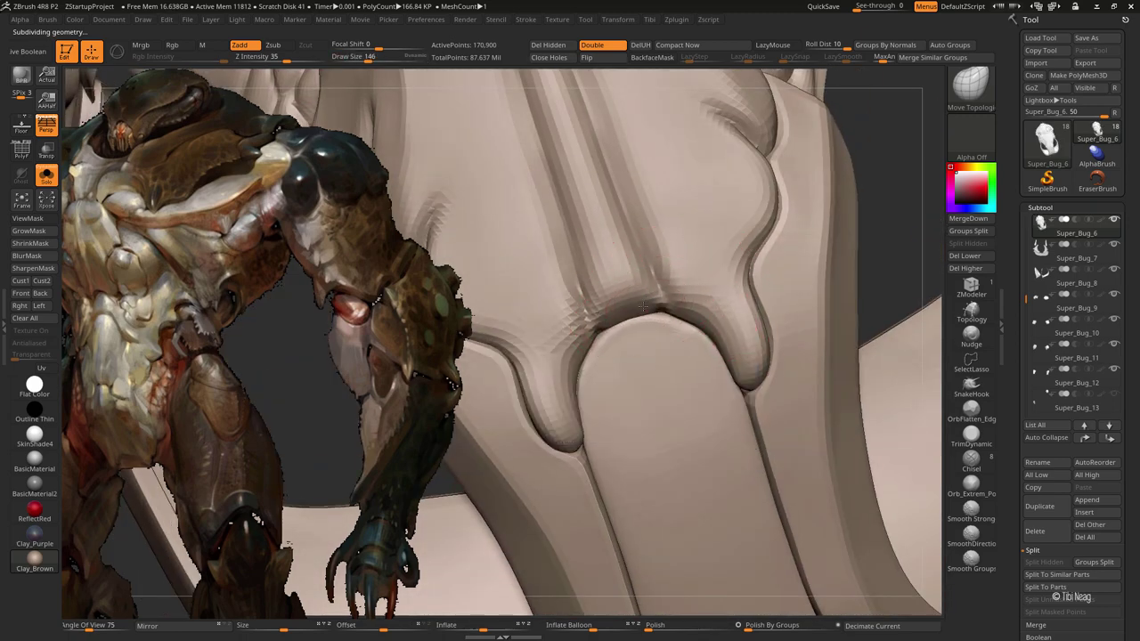
Step: Inspect the reshaped limb joint from several close angles
left_click_drag(639, 261, 590, 257)
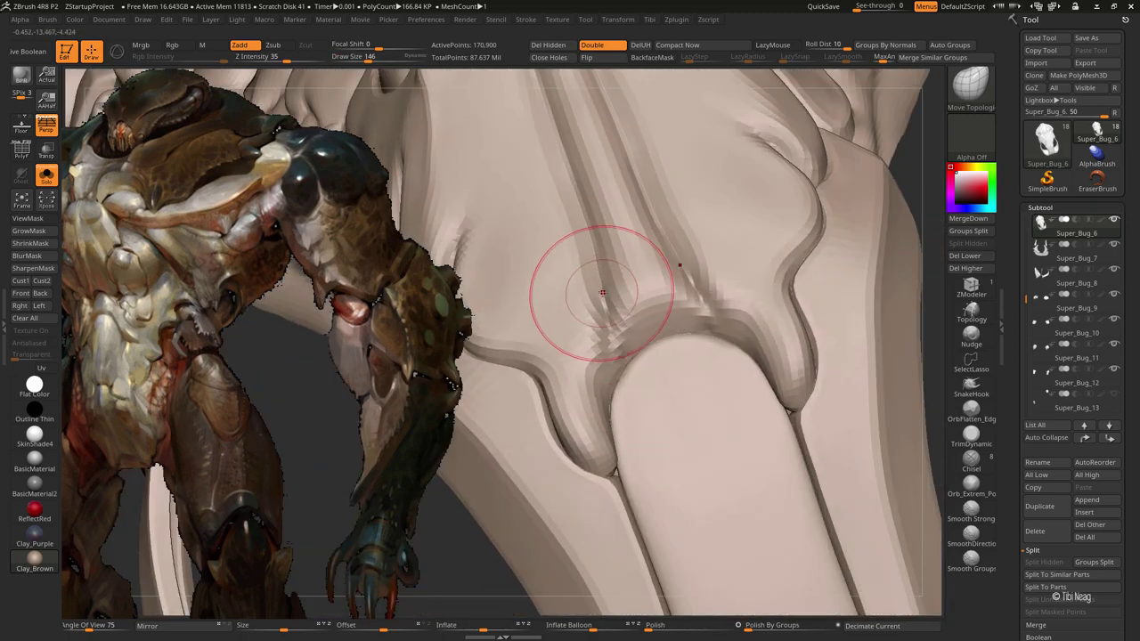
mouse_move(570, 183)
left_mouse_down()
mouse_move(683, 289)
mouse_move(661, 305)
left_mouse_up()
key("space")
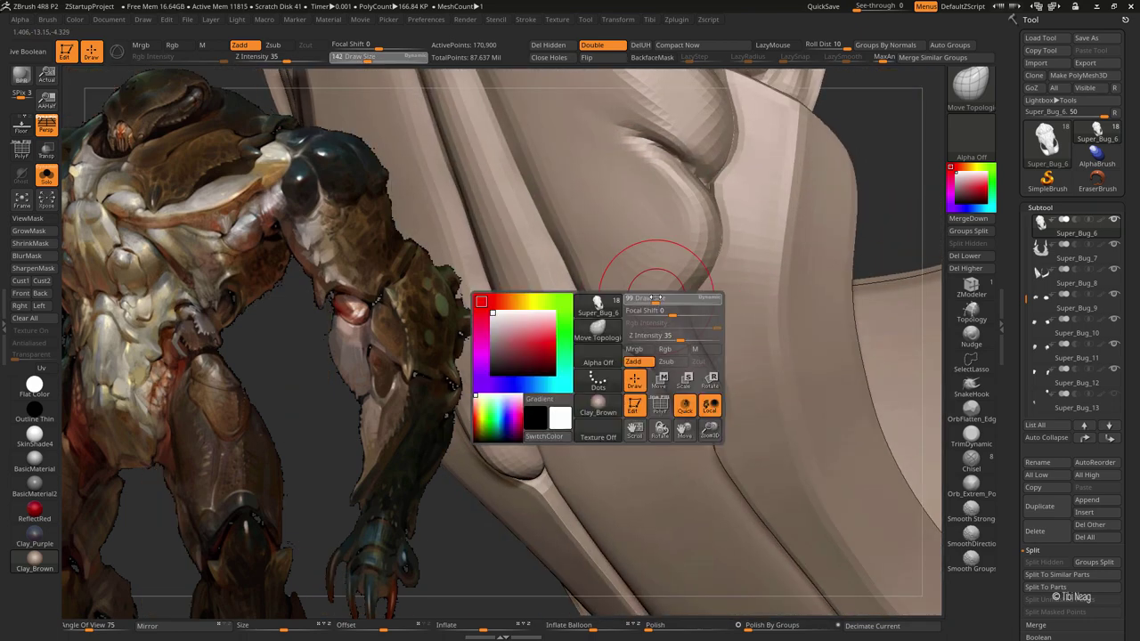
mouse_move(645, 234)
left_mouse_down()
mouse_move(686, 229)
mouse_move(692, 285)
mouse_move(724, 276)
left_mouse_up()
left_click_drag(693, 364, 712, 289)
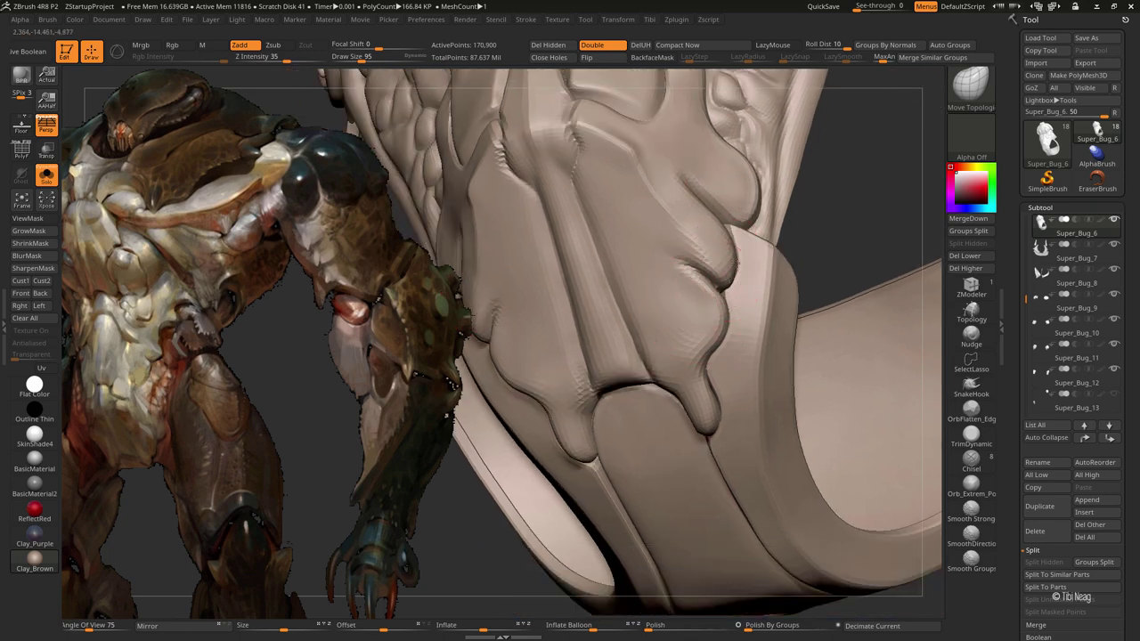
mouse_move(717, 330)
left_mouse_down()
mouse_move(718, 353)
mouse_move(733, 325)
left_mouse_up()
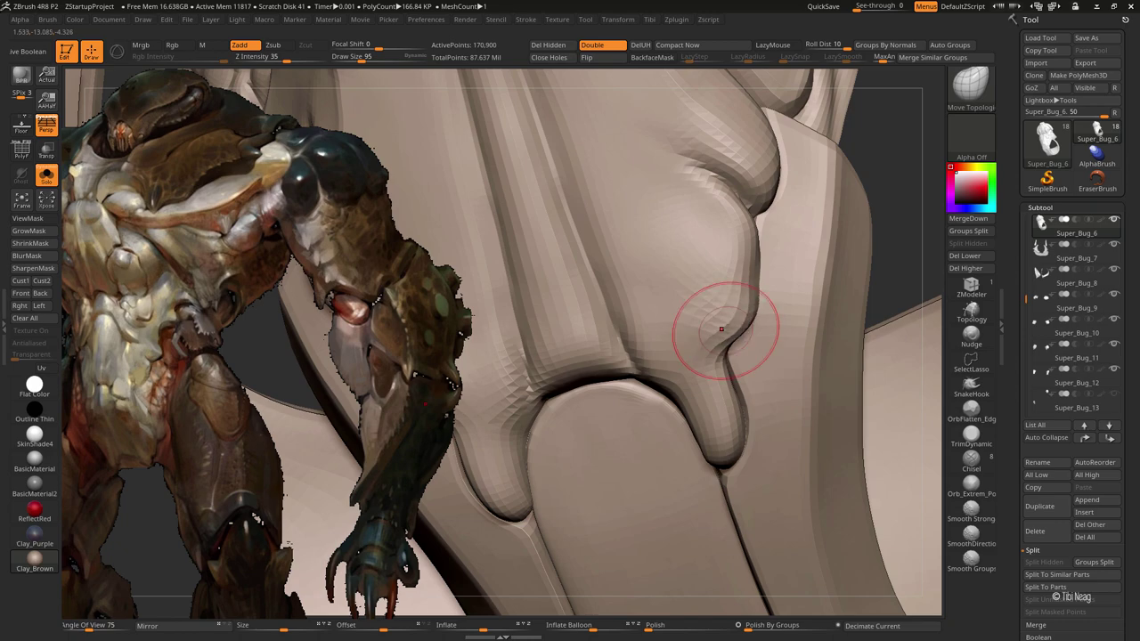
mouse_move(730, 247)
left_mouse_down()
mouse_move(714, 249)
mouse_move(791, 270)
mouse_move(574, 445)
mouse_move(697, 325)
left_mouse_up()
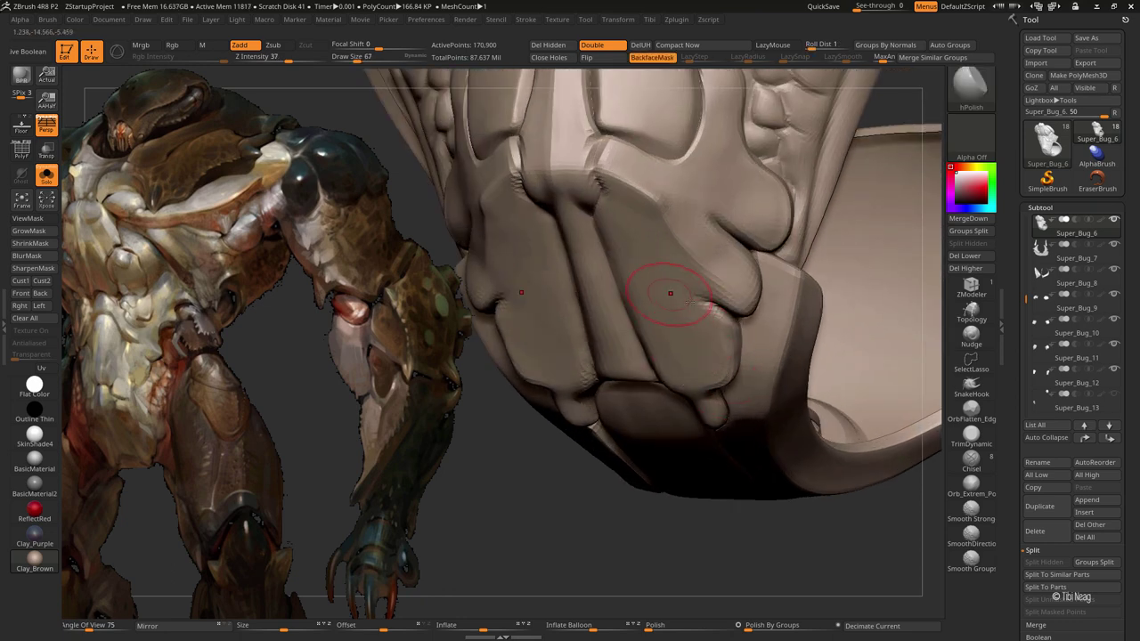
Step: Turn to the jaw underside and ready DamStandard to carve a crease there
left_click_drag(669, 293, 743, 351)
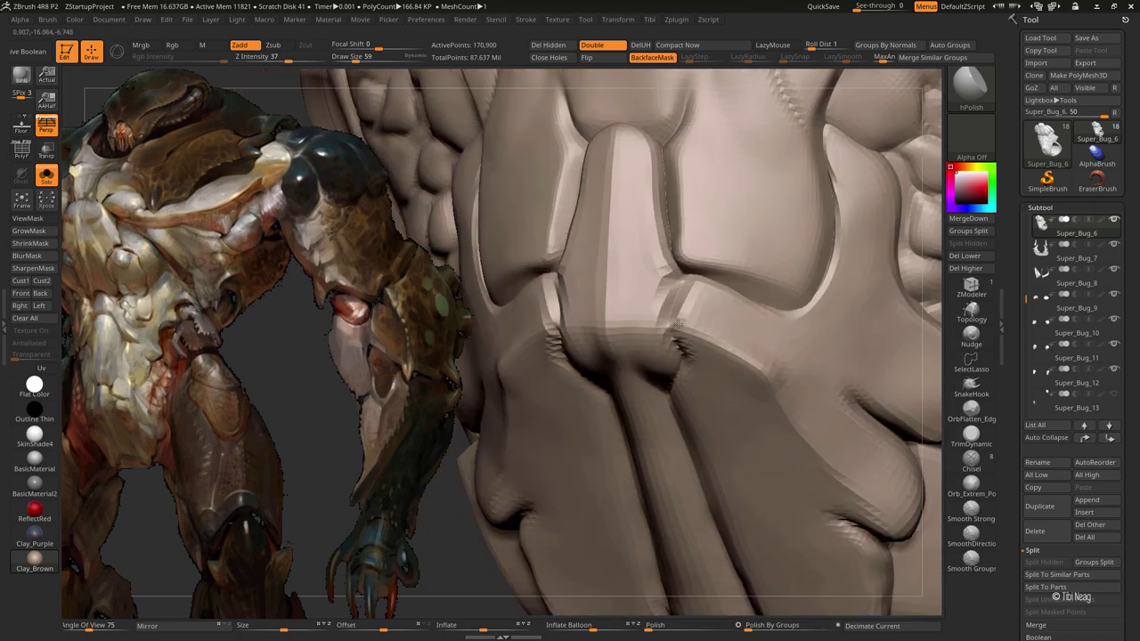
left_click_drag(636, 283, 679, 301)
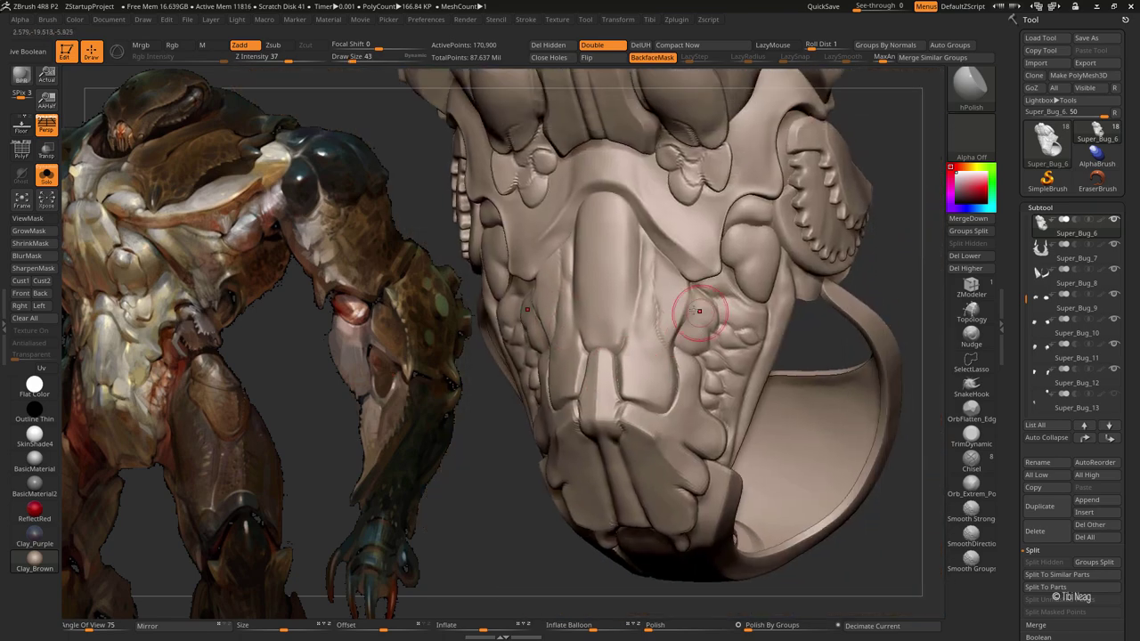
key("b")
key("d")
key("s")
scroll(669, 264, "up", 2)
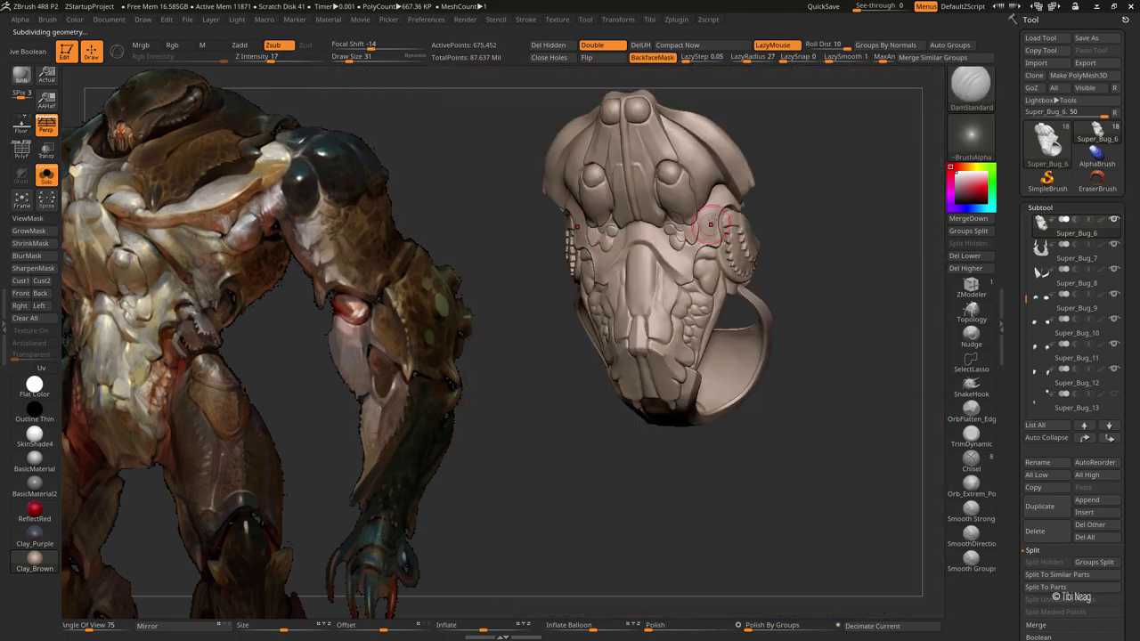
mouse_move(669, 353)
left_mouse_down()
mouse_move(618, 336)
mouse_move(678, 385)
mouse_move(677, 347)
left_mouse_up()
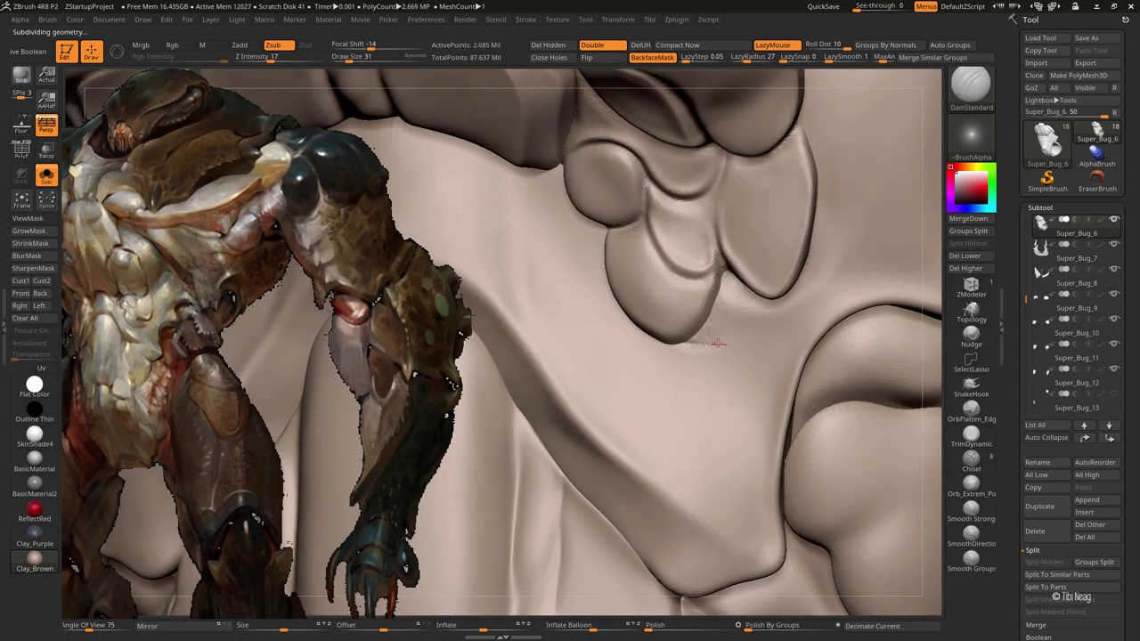
Step: Cut a thin crease into the lobed plates along the jaw at full resolution
left_click_drag(787, 313, 680, 343)
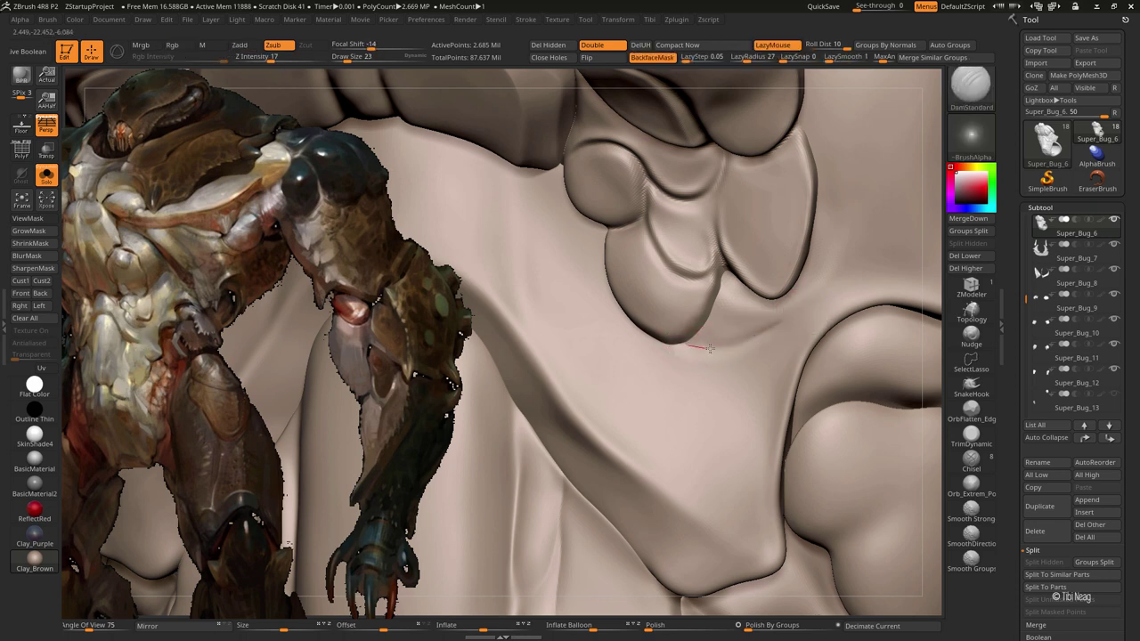
key("b")
key("c")
key("l")
key("shift+d")
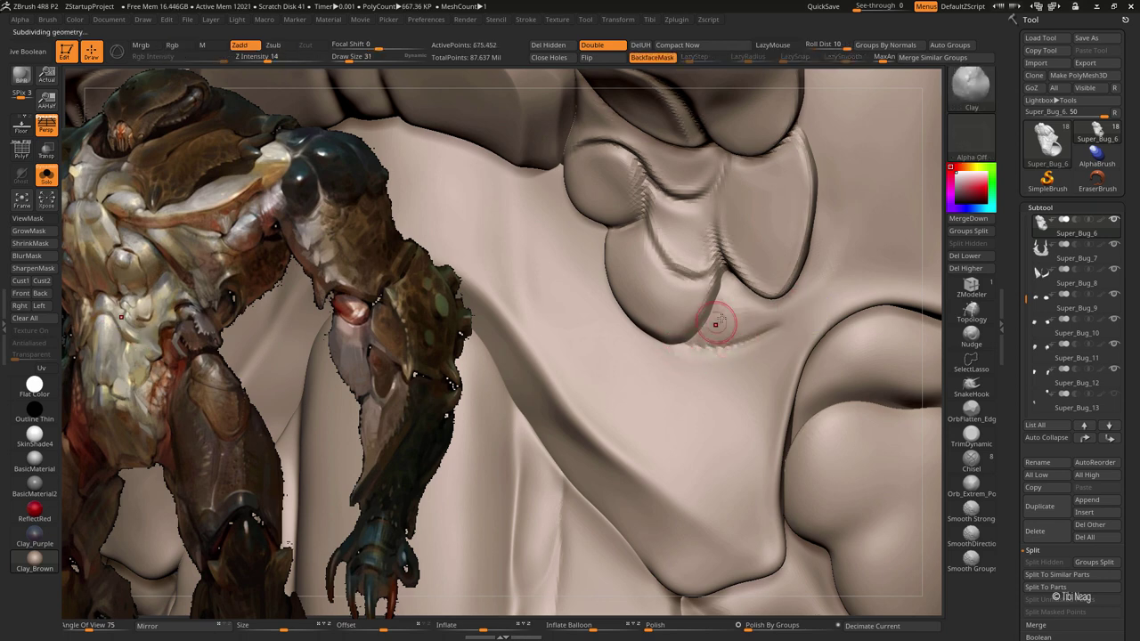
key("d")
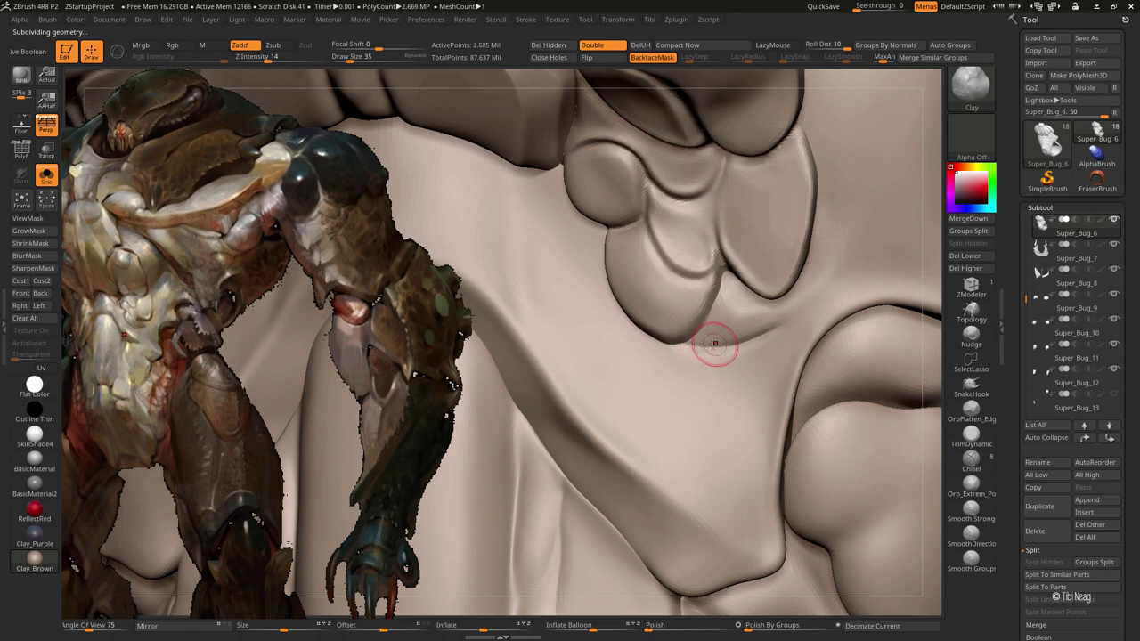
key("b")
key("i")
key("n")
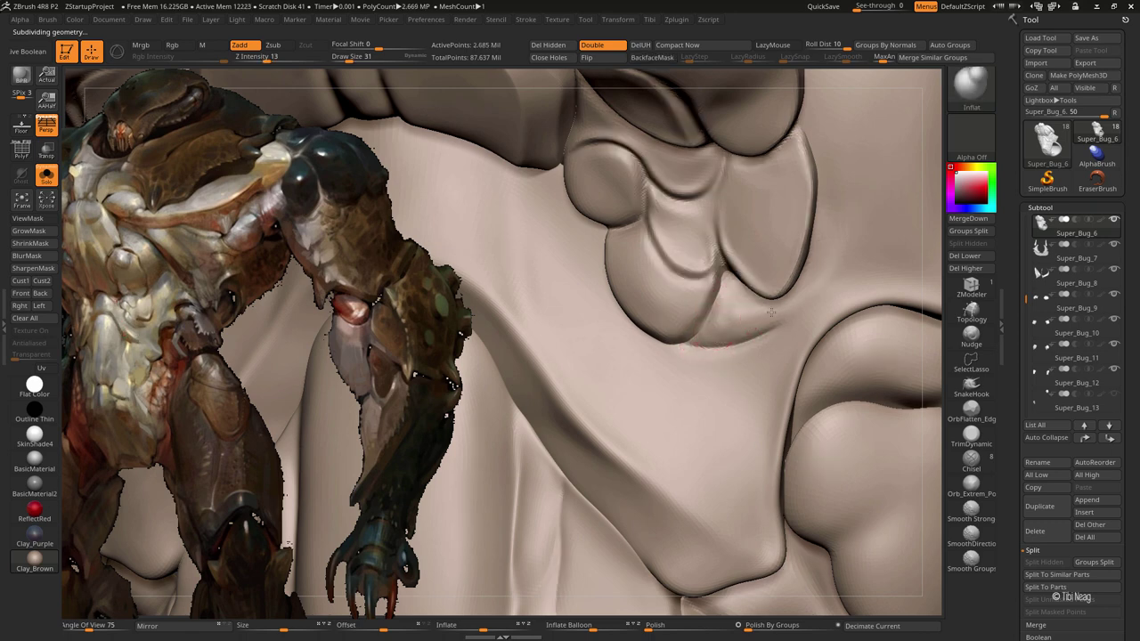
key("shift")
Step: Reselect DamStandard and bring the large rounded bulge into view
key("b")
key("d")
key("s")
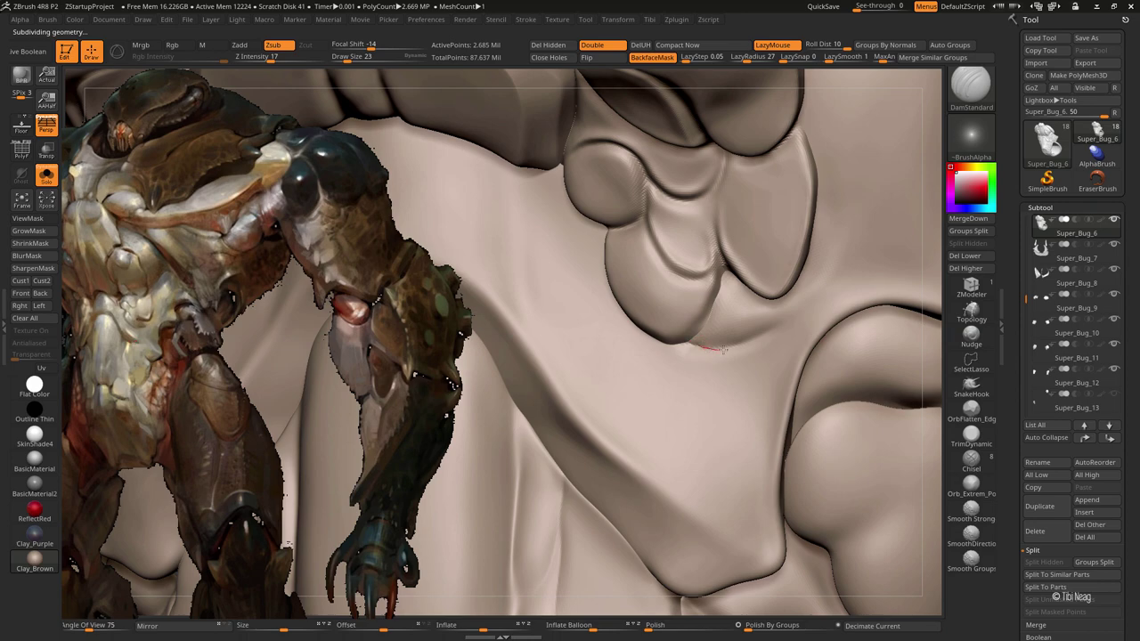
mouse_move(718, 344)
right_mouse_down("ctrl")
mouse_move(720, 369)
mouse_move(724, 300)
mouse_move(763, 204)
mouse_move(713, 382)
mouse_move(746, 334)
mouse_move(650, 309)
right_mouse_up("ctrl")
right_click_drag(672, 356, 757, 325)
mouse_move(780, 251)
right_mouse_down()
mouse_move(750, 325)
mouse_move(758, 285)
right_mouse_up()
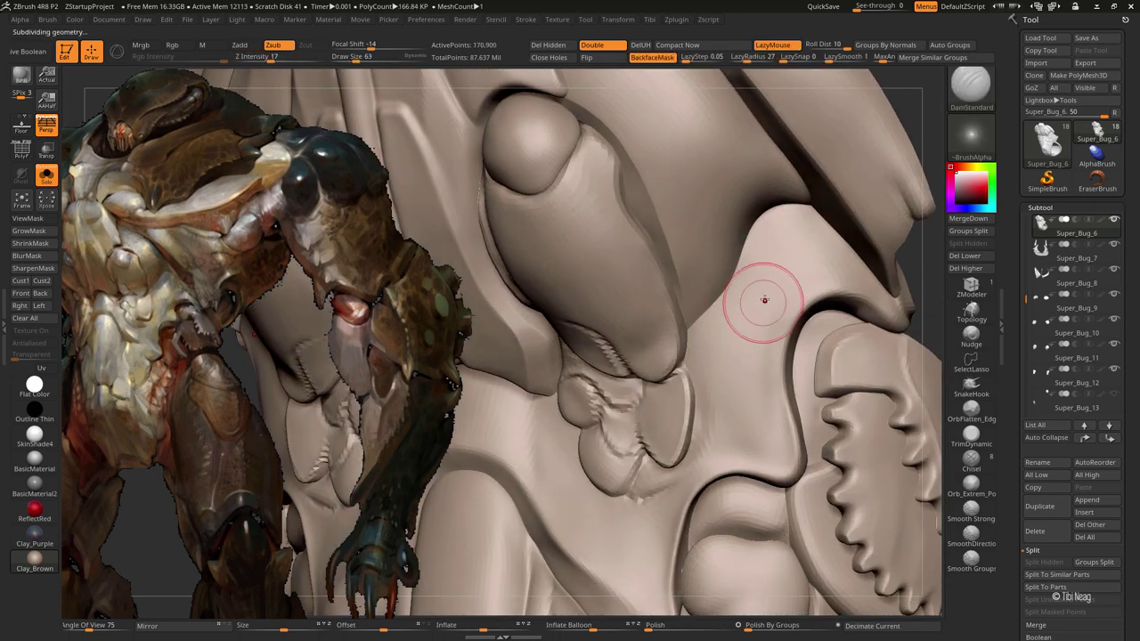
Step: Pull the broad bulge's surface upward with the Move brush one subdivision level down
key("b")
key("m")
key("v")
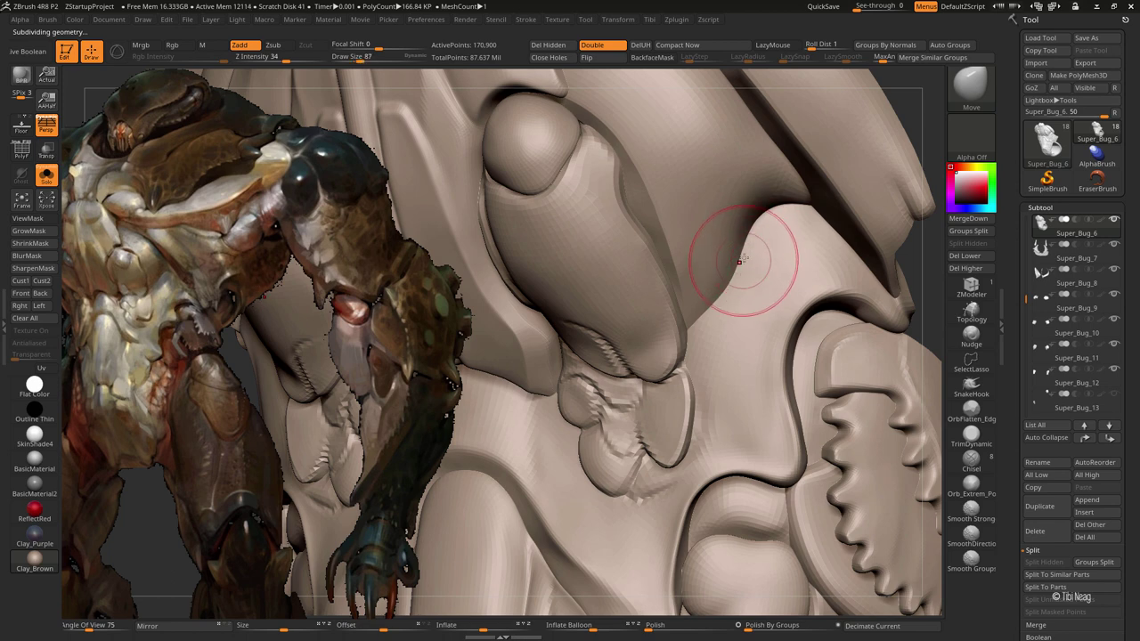
key("shift+d")
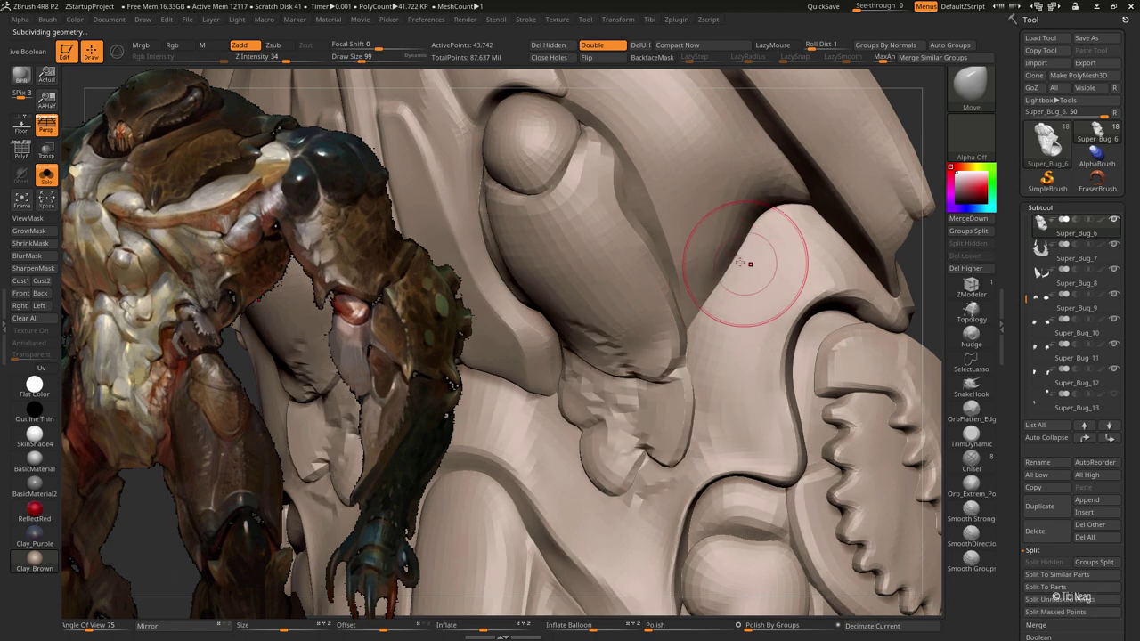
mouse_move(695, 279)
left_mouse_down()
mouse_move(711, 232)
mouse_move(764, 231)
left_mouse_up()
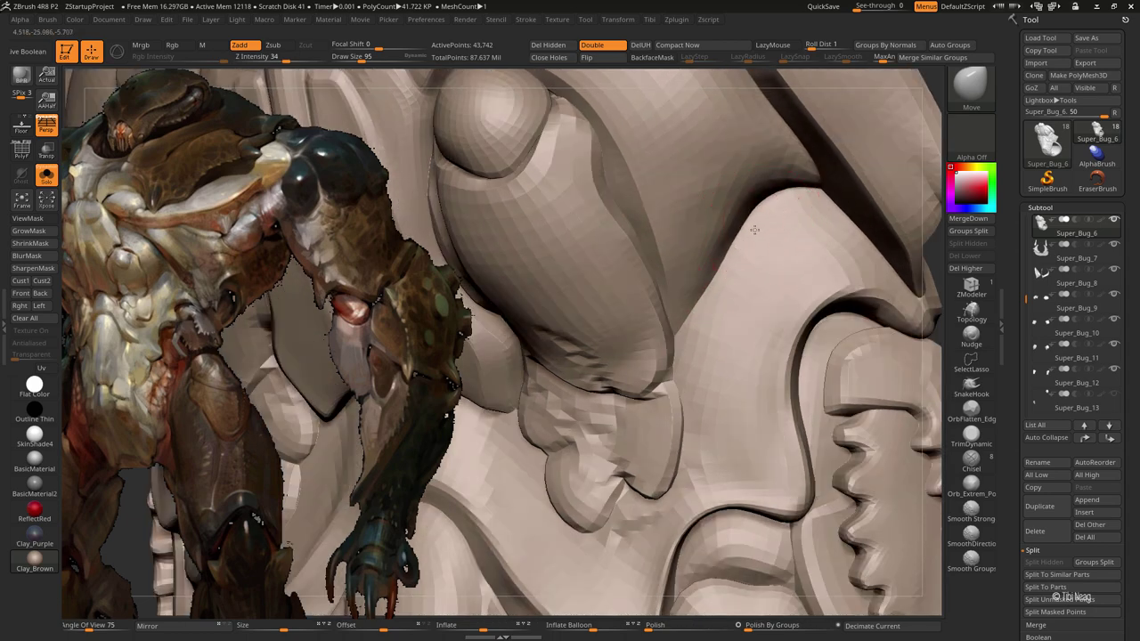
mouse_move(754, 230)
right_mouse_down()
mouse_move(712, 229)
mouse_move(738, 363)
mouse_move(736, 323)
right_mouse_up()
Step: Swell the bulge with Inflate and a smaller Clay brush, checking it from new angles
key("b")
key("i")
key("n")
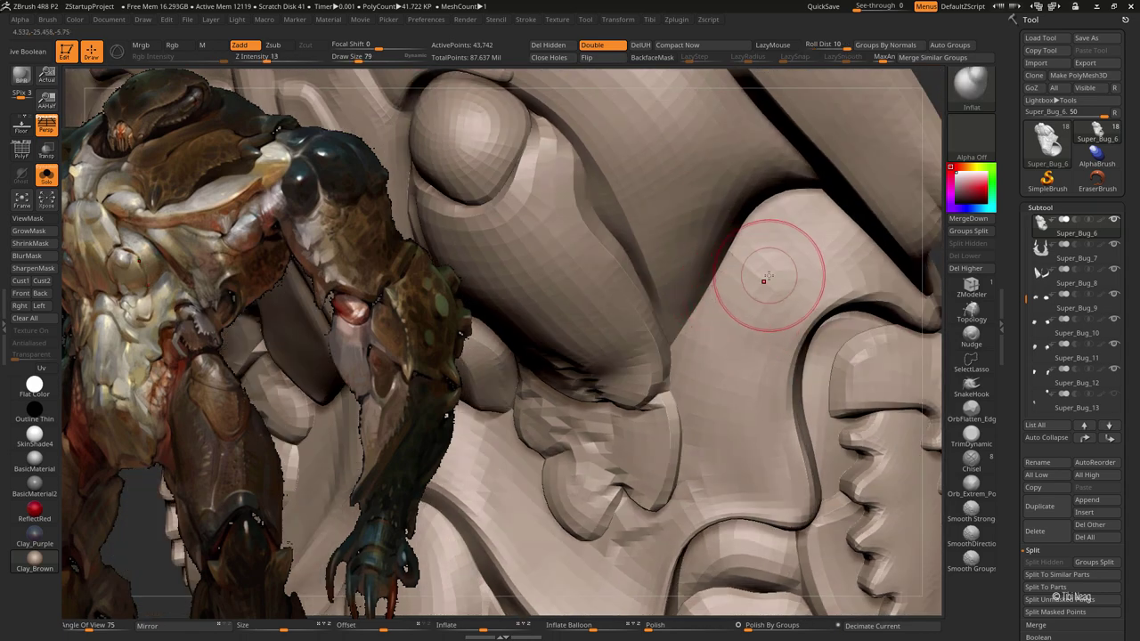
key("b")
key("c")
key("l")
key("bracketleft")
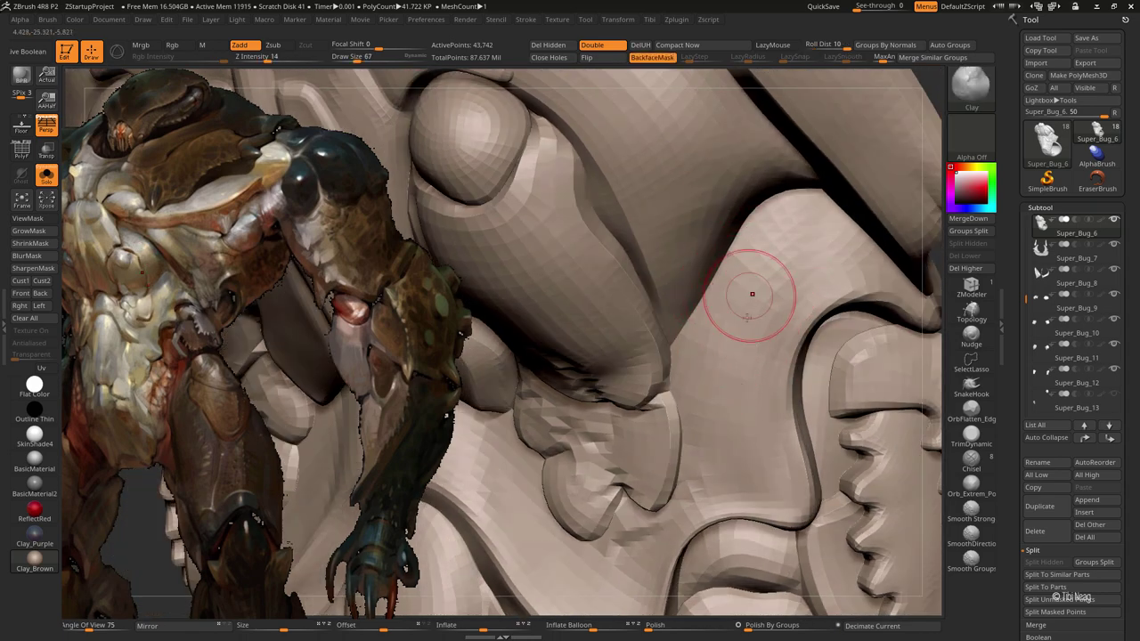
key("bracketleft")
right_click_drag(730, 400, 717, 320)
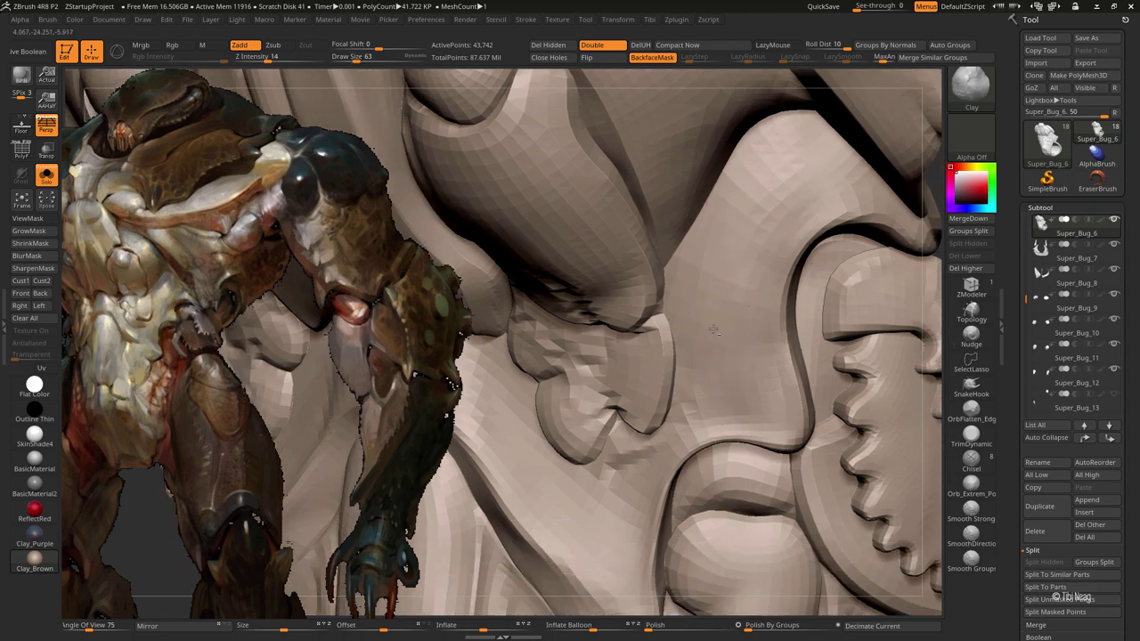
key("bracketleft")
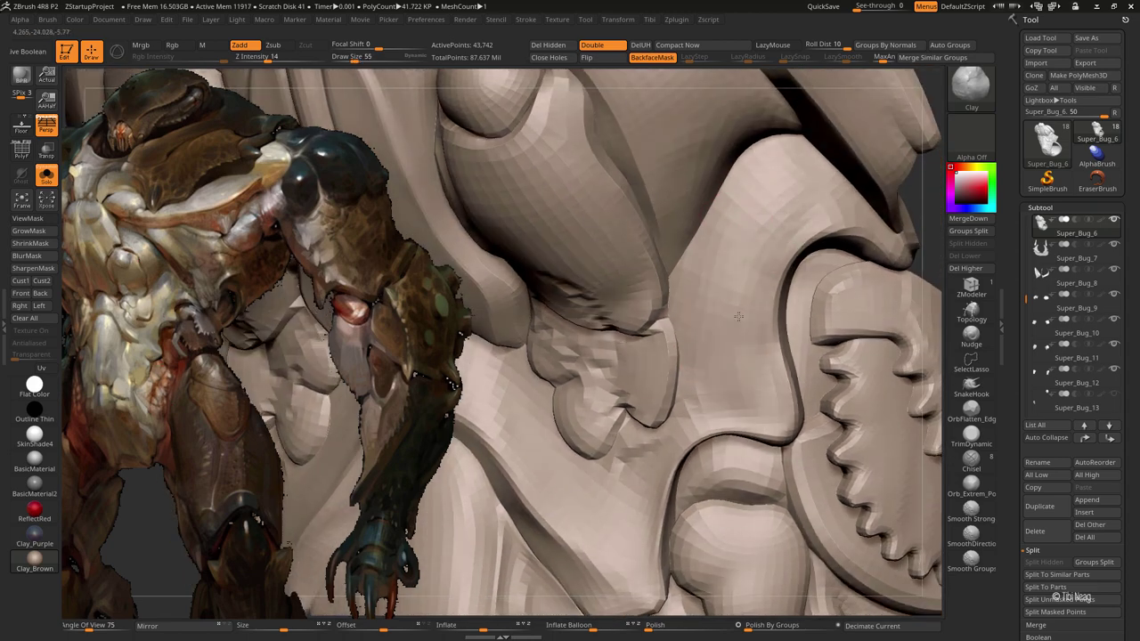
right_click_drag(765, 187, 727, 244)
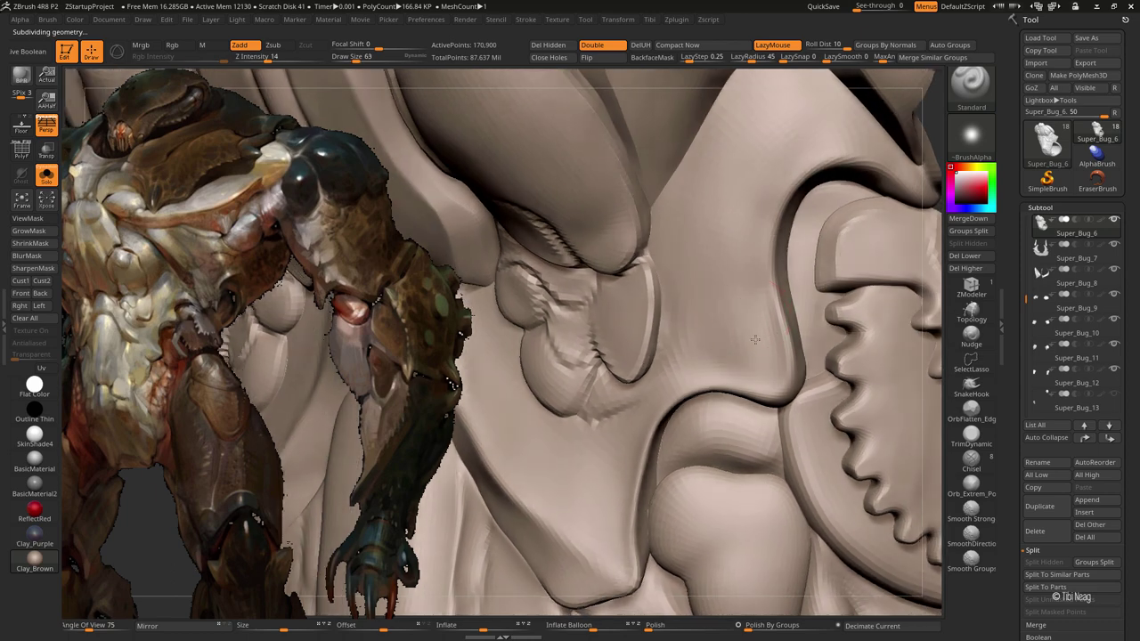
Step: Dig a shallow Clay Zsub recess beside the crease and Shift-smooth its edges
key("bracketright")
key("alt")
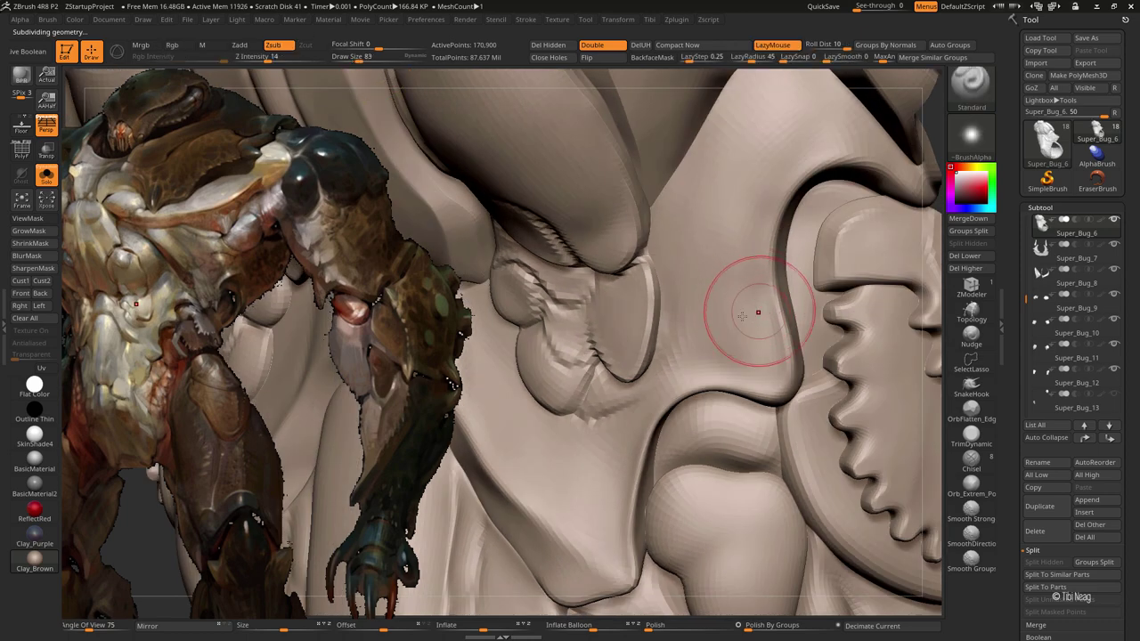
key("bracketright")
key("bracketright")
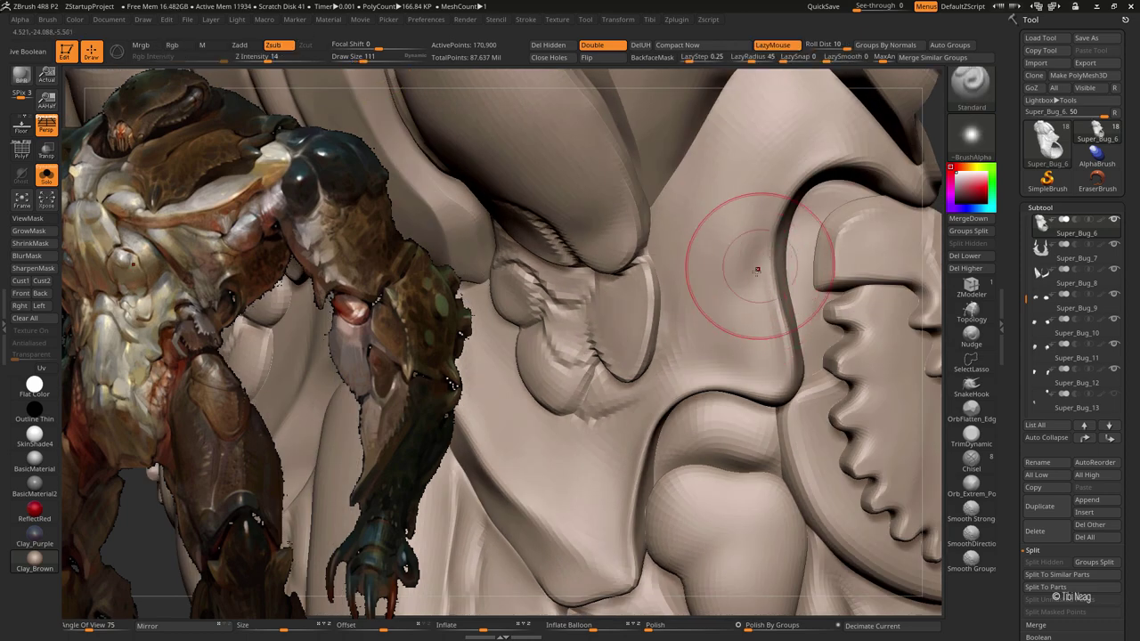
right_click_drag(826, 203, 763, 229, "alt")
key("space")
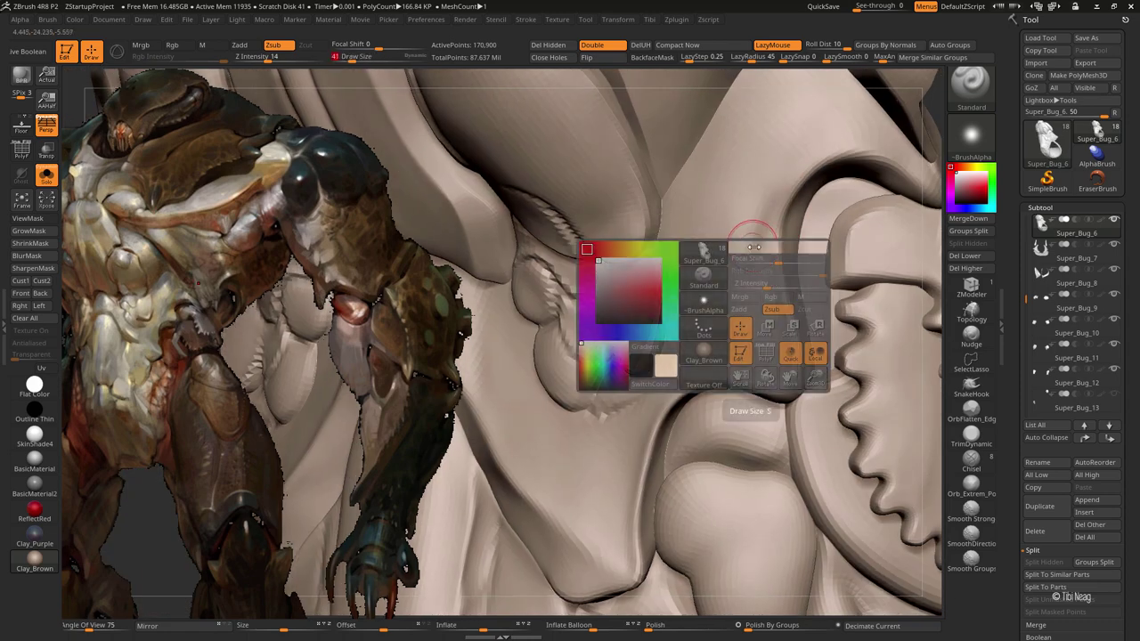
key("shift")
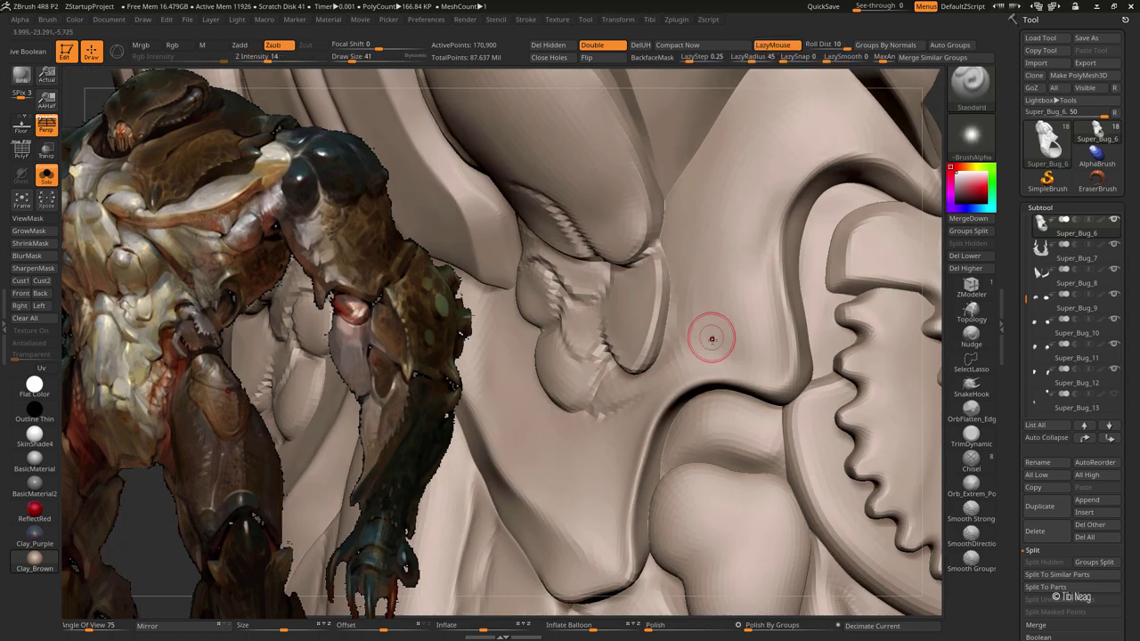
mouse_move(692, 347)
right_mouse_down()
mouse_move(736, 356)
mouse_move(686, 356)
right_mouse_up()
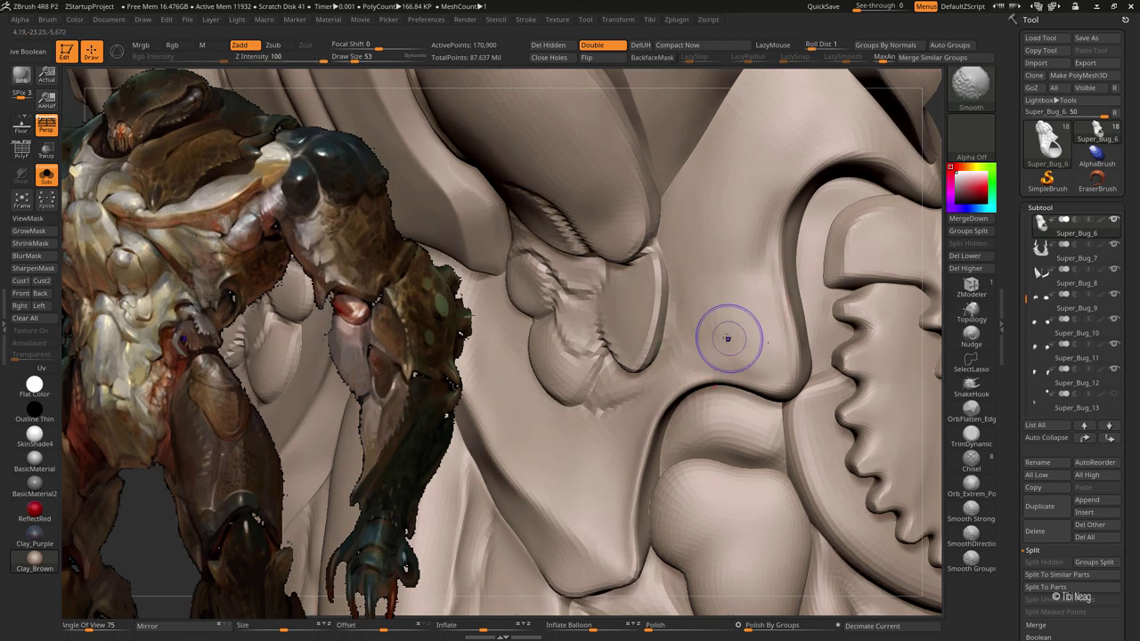
mouse_move(753, 333)
right_mouse_down()
mouse_move(738, 344)
mouse_move(749, 325)
mouse_move(788, 332)
mouse_move(787, 309)
mouse_move(763, 375)
right_mouse_up()
Step: Pull out the cleft beside the knobbly plates with SnakeHook, with Rgb painting turned off
left_click(971, 386)
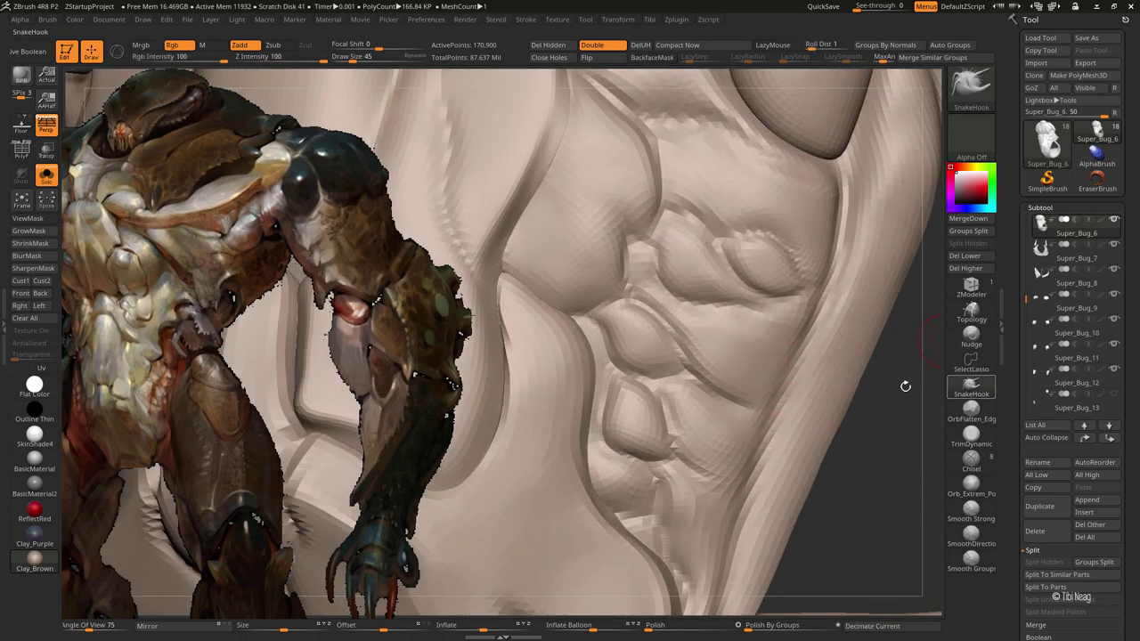
right_click_drag(784, 315, 808, 275)
left_click_drag(809, 275, 764, 255)
key("ctrl+z")
type("48")
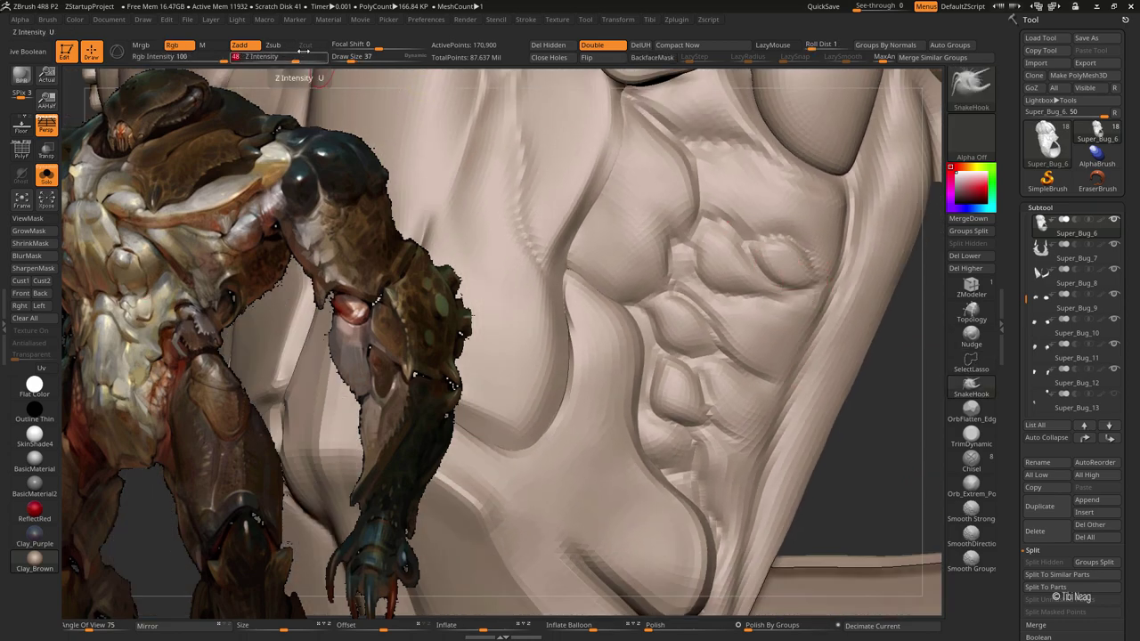
left_click(190, 46)
right_click_drag(802, 272, 801, 276)
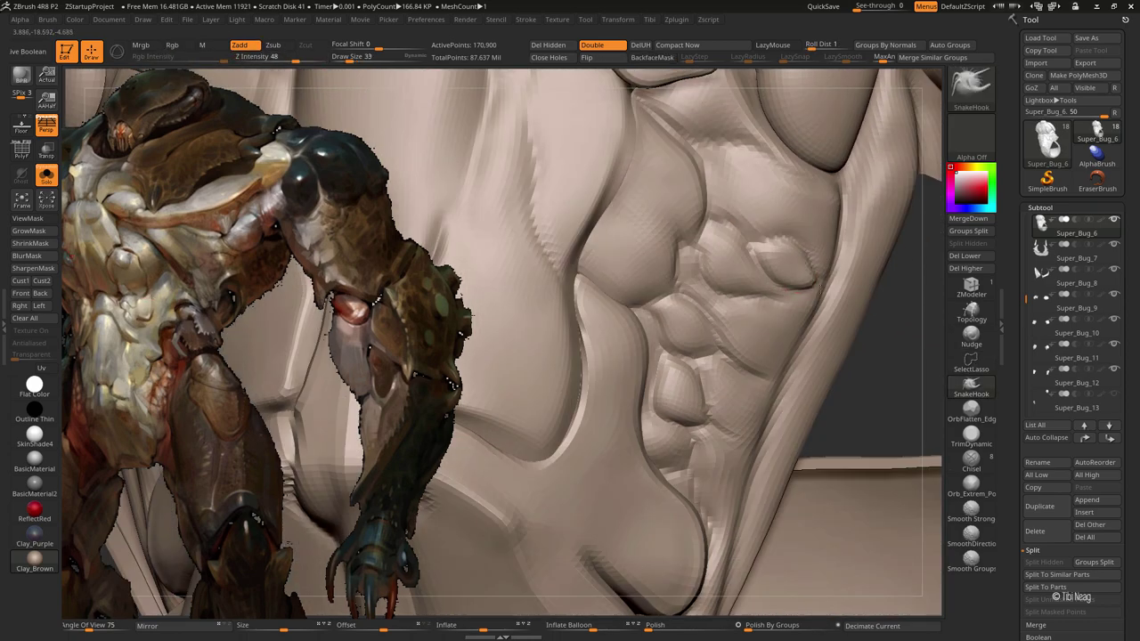
mouse_move(705, 346)
right_mouse_down()
mouse_move(762, 278)
mouse_move(724, 264)
mouse_move(739, 341)
mouse_move(727, 392)
mouse_move(757, 368)
mouse_move(739, 352)
mouse_move(757, 365)
mouse_move(775, 356)
mouse_move(762, 374)
mouse_move(743, 312)
mouse_move(730, 356)
mouse_move(776, 321)
mouse_move(753, 301)
mouse_move(765, 320)
mouse_move(783, 311)
mouse_move(719, 183)
mouse_move(686, 234)
mouse_move(696, 258)
mouse_move(686, 257)
right_mouse_up()
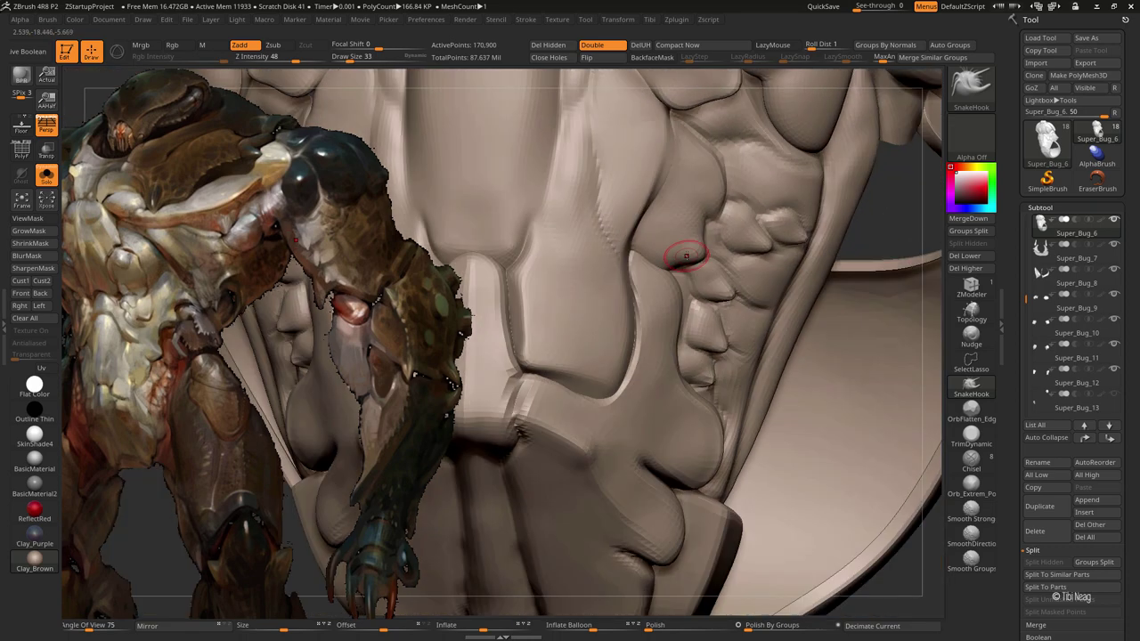
left_click_drag(686, 237, 700, 241)
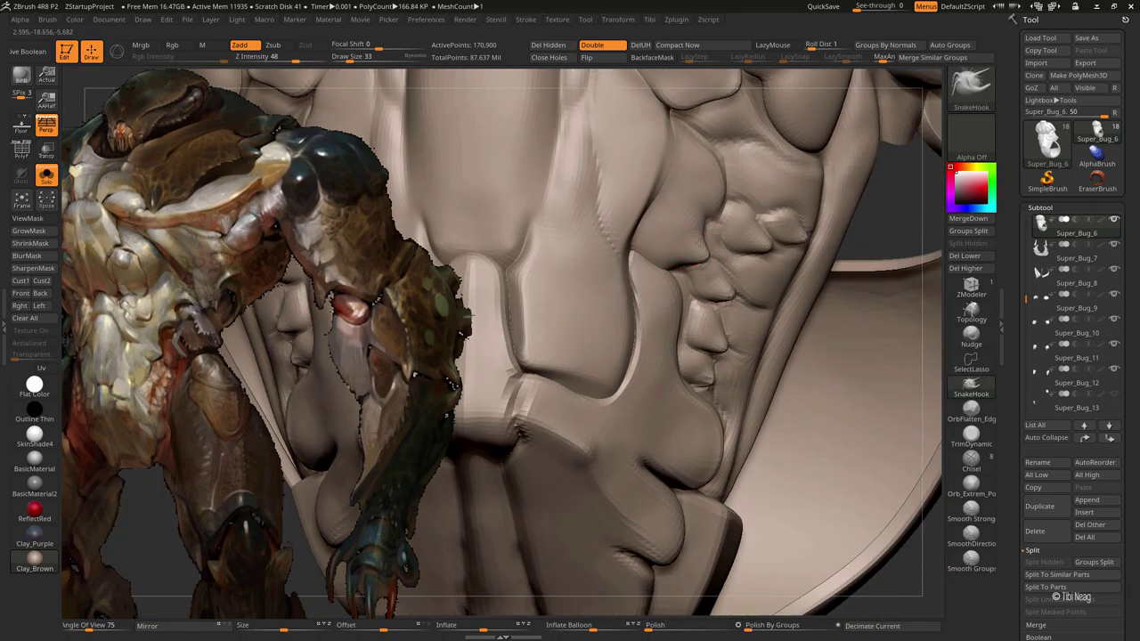
mouse_move(704, 234)
right_mouse_down()
mouse_move(744, 272)
mouse_move(753, 297)
mouse_move(739, 313)
right_mouse_up()
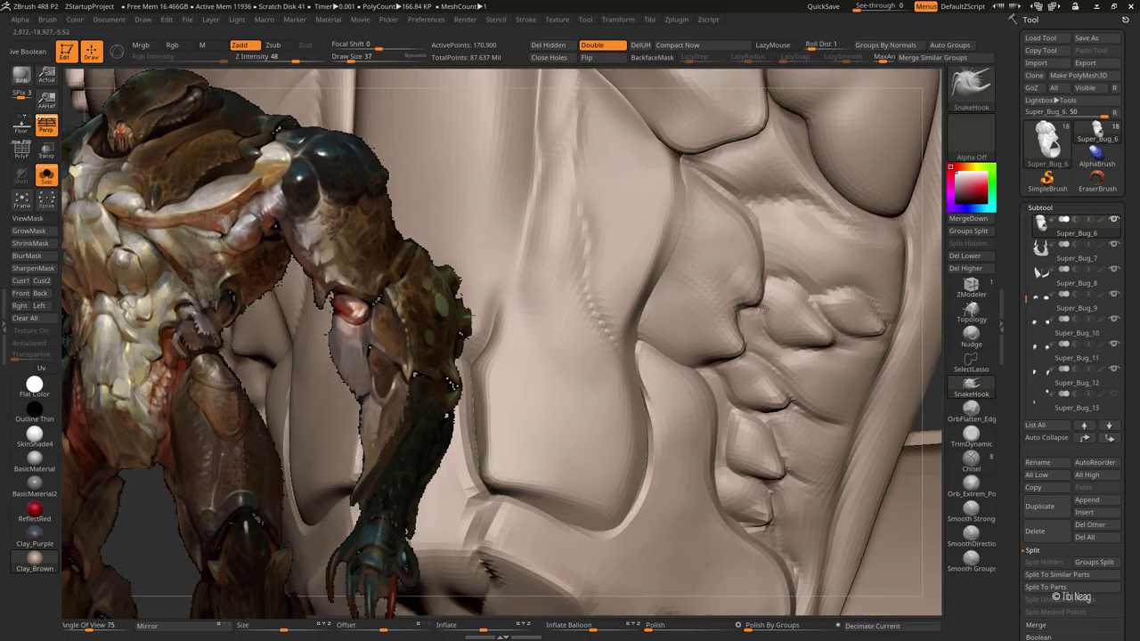
Step: Sharpen the cleft with DamStandard at a higher subdivision and smooth the area below it
key("b")
key("d")
key("s")
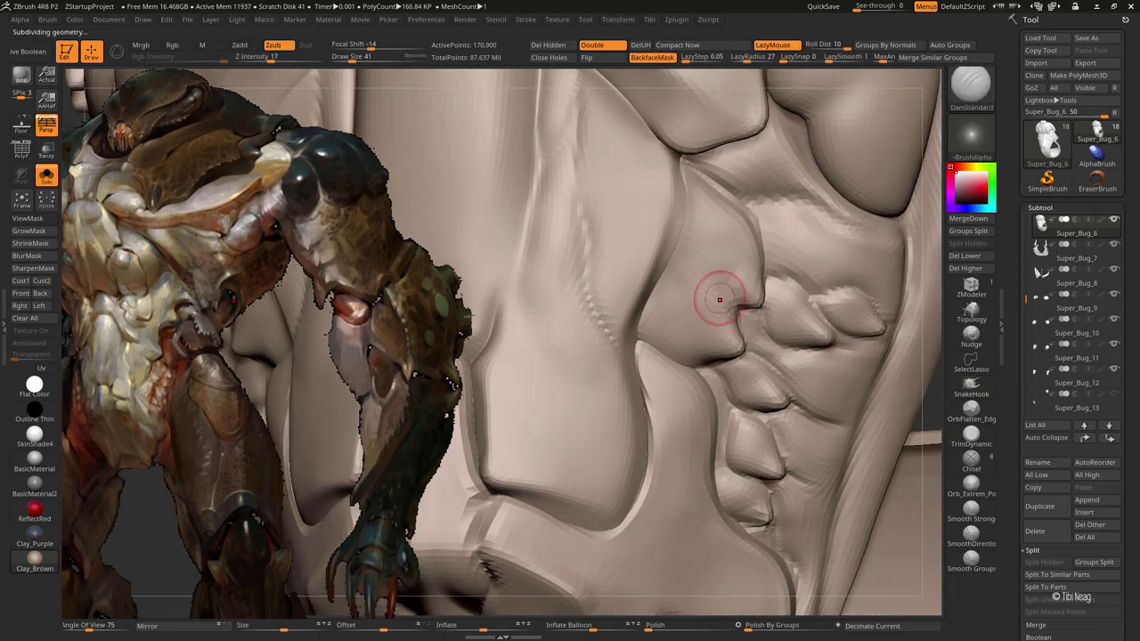
key("ctrl+d")
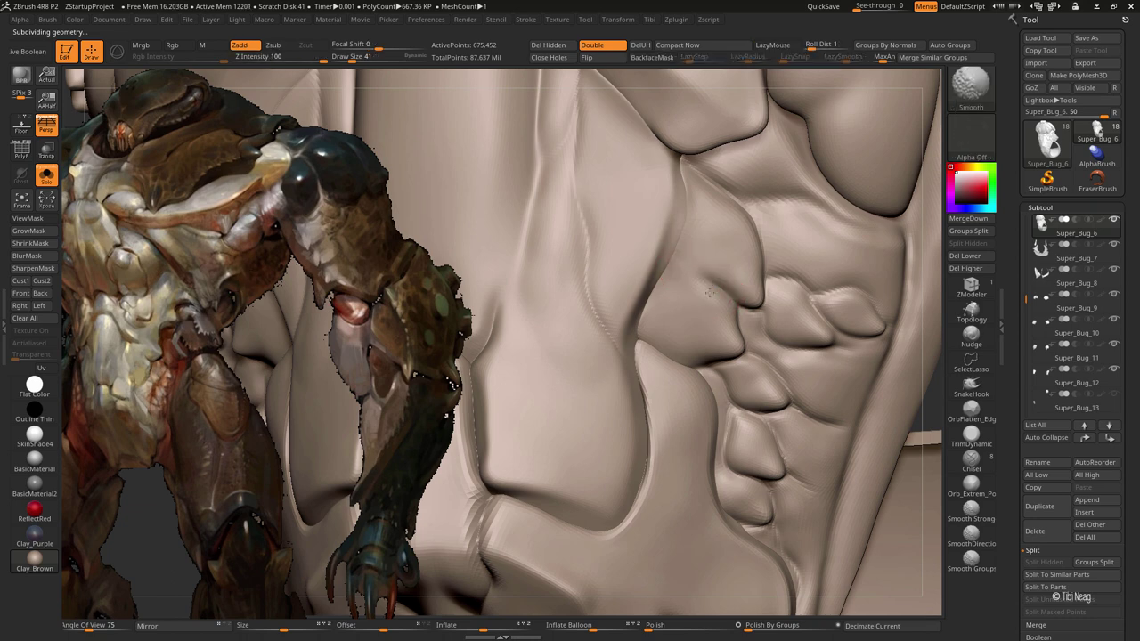
mouse_move(725, 216)
left_mouse_down()
mouse_move(692, 217)
mouse_move(684, 360)
left_mouse_up()
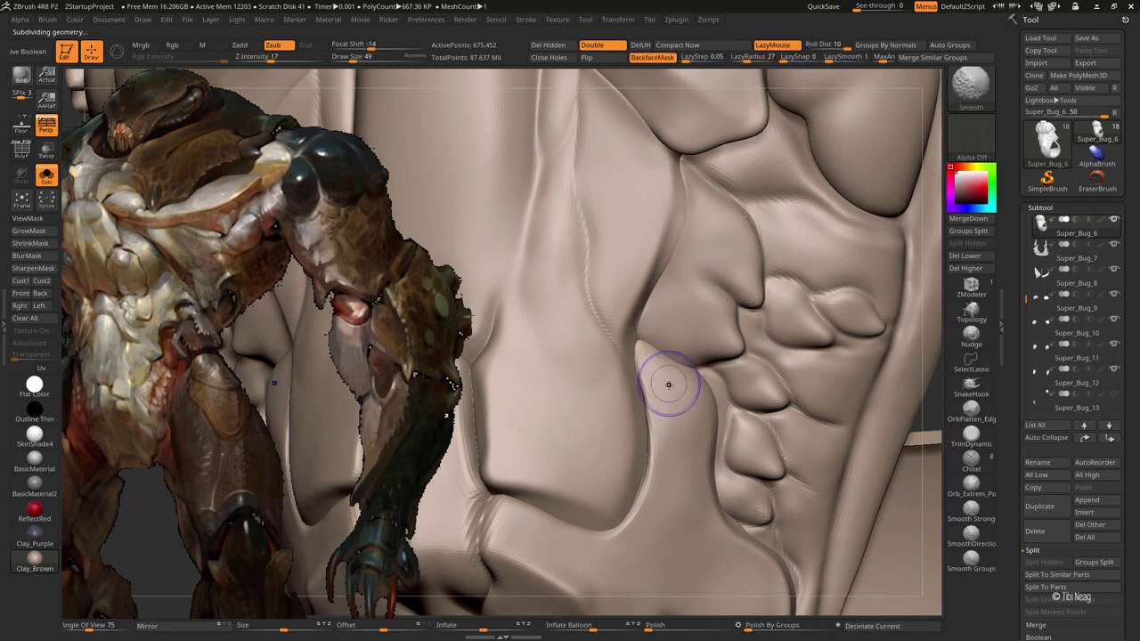
left_click_drag(689, 433, 694, 430, "shift")
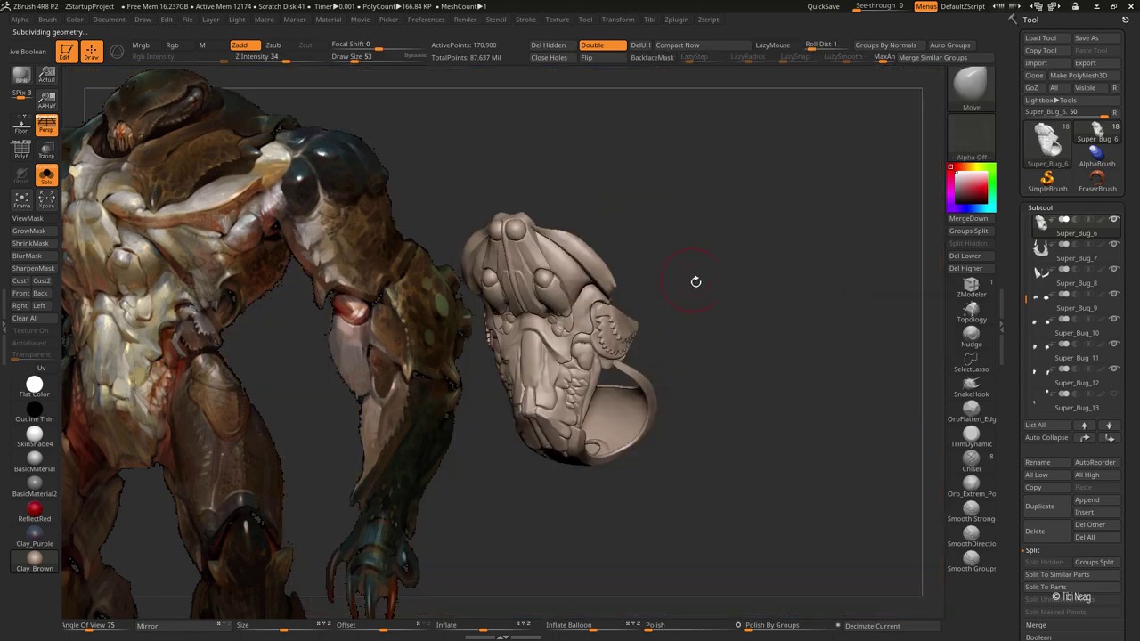
Step: Make the arm guard (Super_Bug_11) the active subtool and zoom in on it
mouse_move(695, 281)
left_mouse_down()
mouse_move(738, 300)
mouse_move(796, 264)
mouse_move(788, 259)
left_mouse_up()
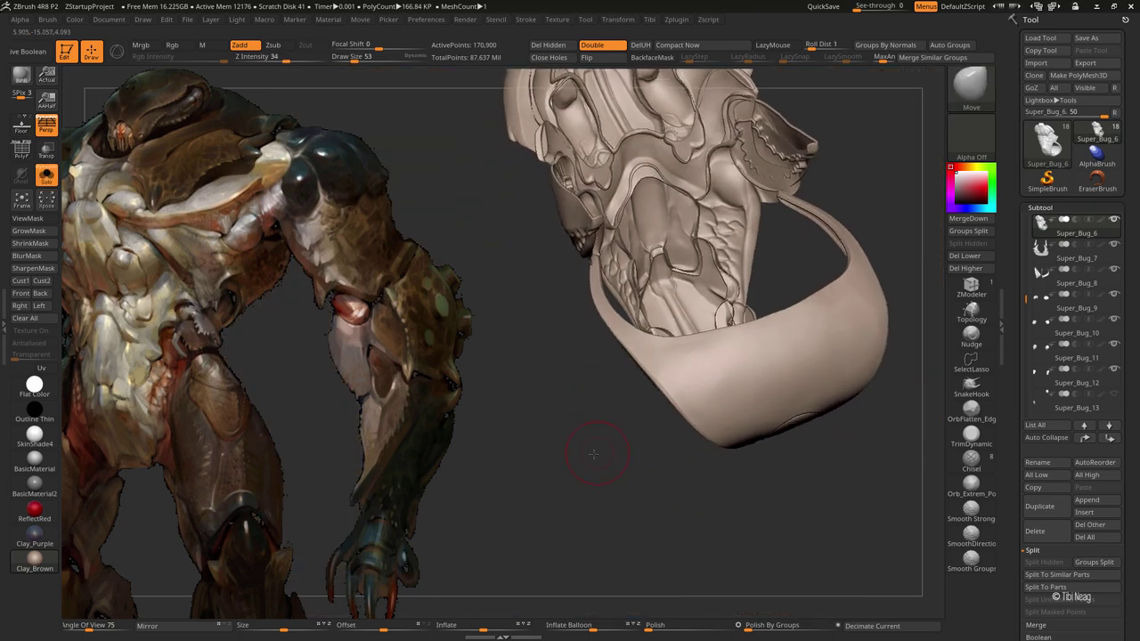
mouse_move(890, 280)
left_mouse_down()
mouse_move(575, 501)
mouse_move(690, 357)
left_mouse_up()
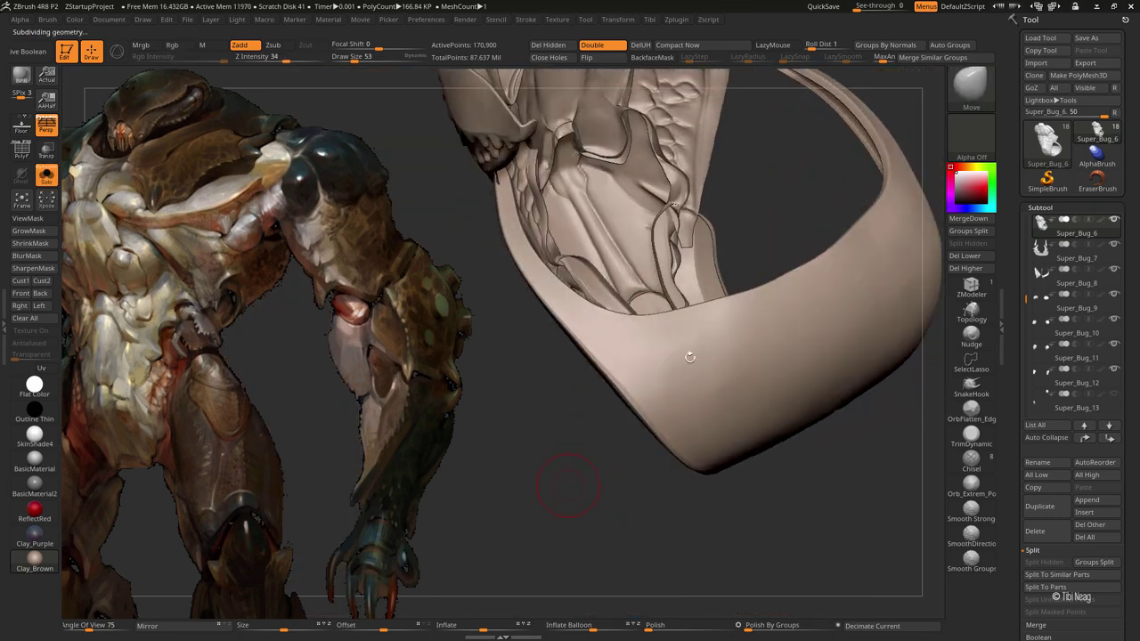
key("b")
key("h")
key("p")
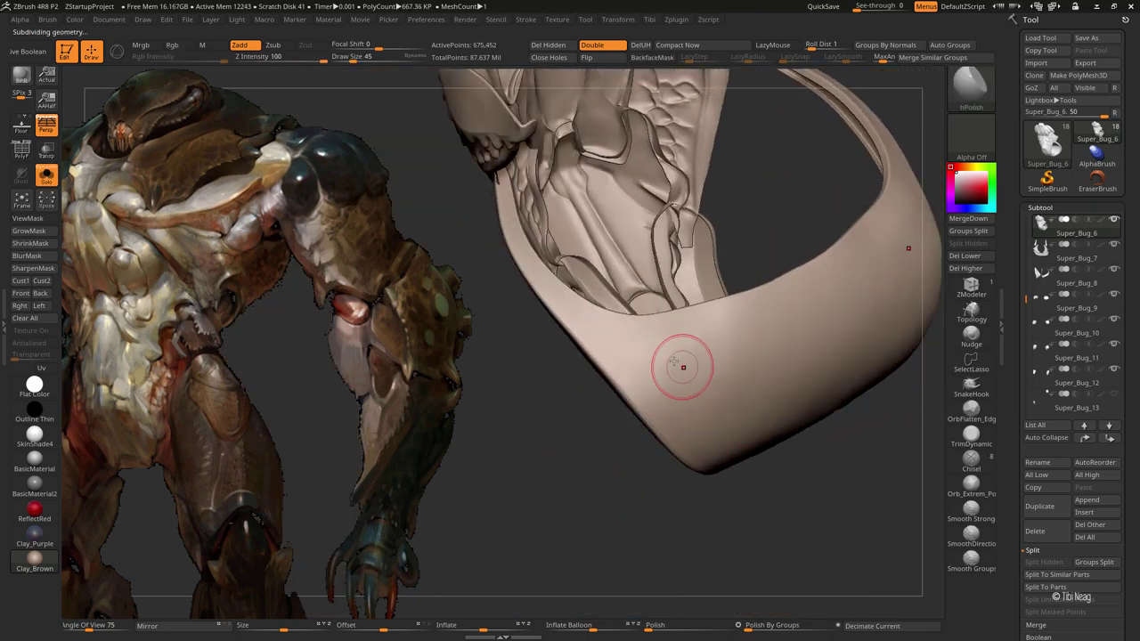
left_click_drag(641, 390, 799, 168)
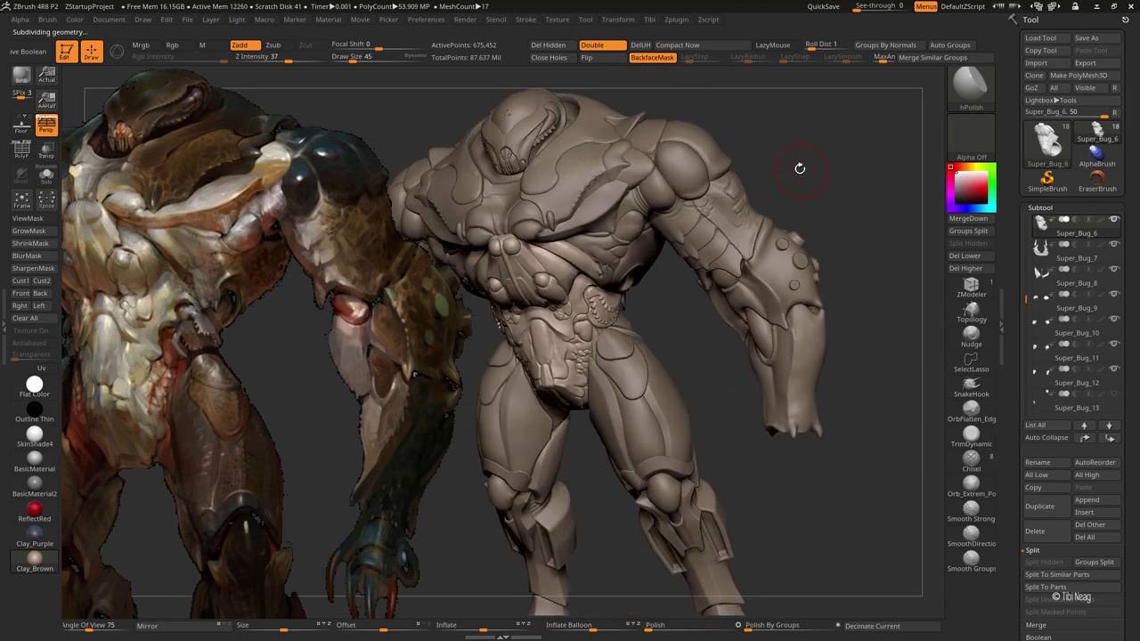
left_click(694, 271, "alt")
right_click_drag(694, 272, 914, 94, "ctrl")
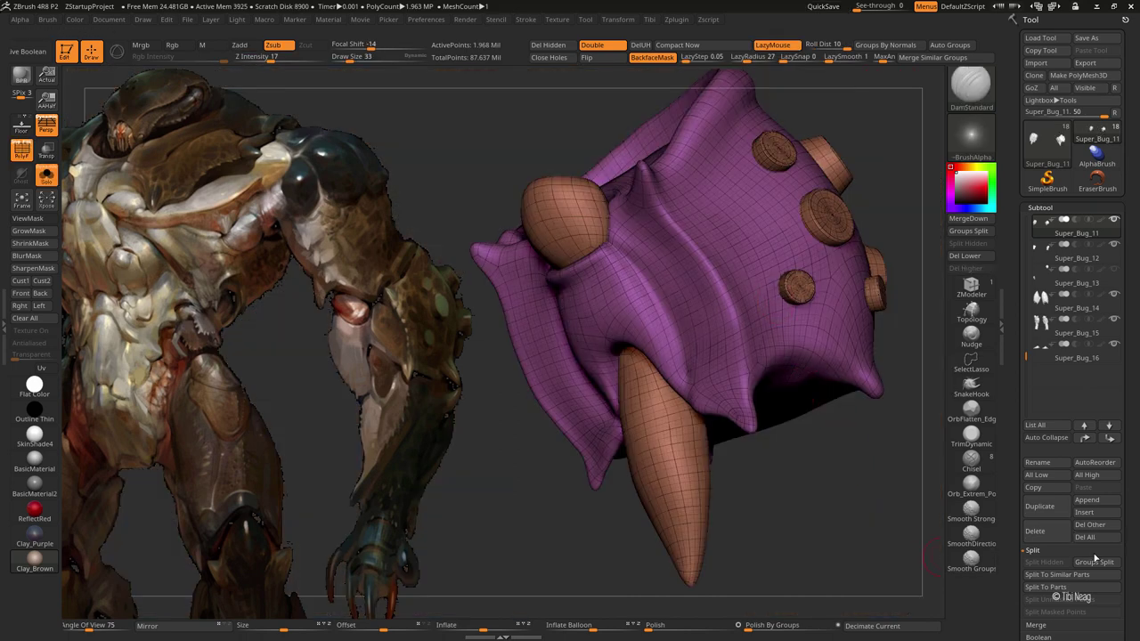
Step: Groups Split the arm guard into separate subtools, hide PolyF, and subdivide the new Super_Bug_12 shell
left_click(967, 230)
left_click(935, 585)
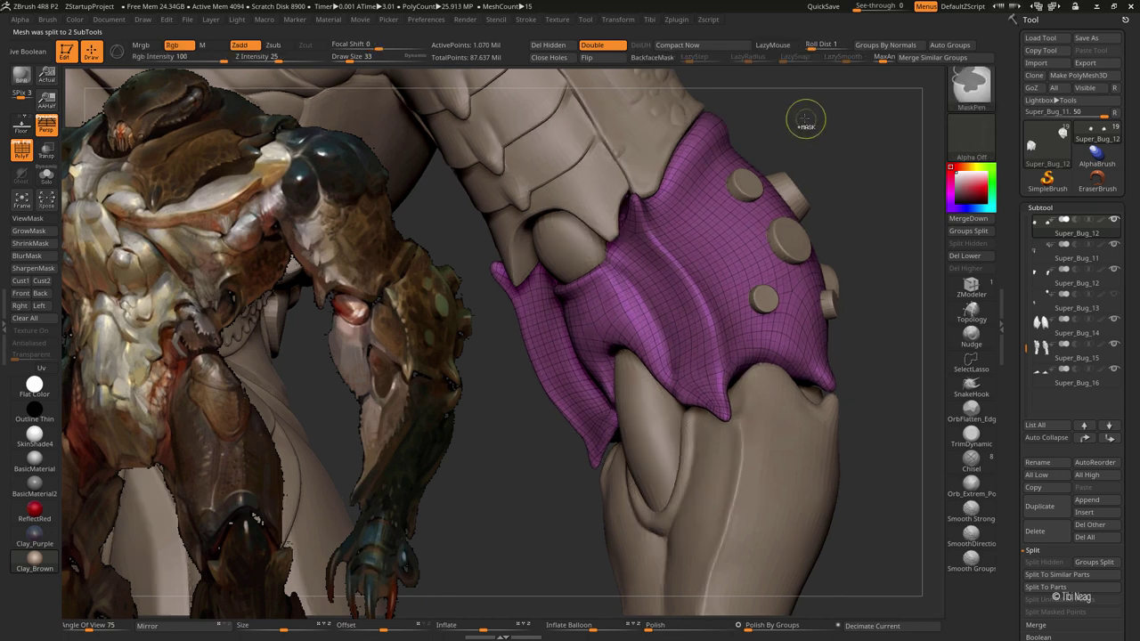
key("ctrl+d")
key("shift+f")
mouse_move(821, 148)
left_mouse_down()
mouse_move(667, 303)
mouse_move(623, 270)
left_mouse_up()
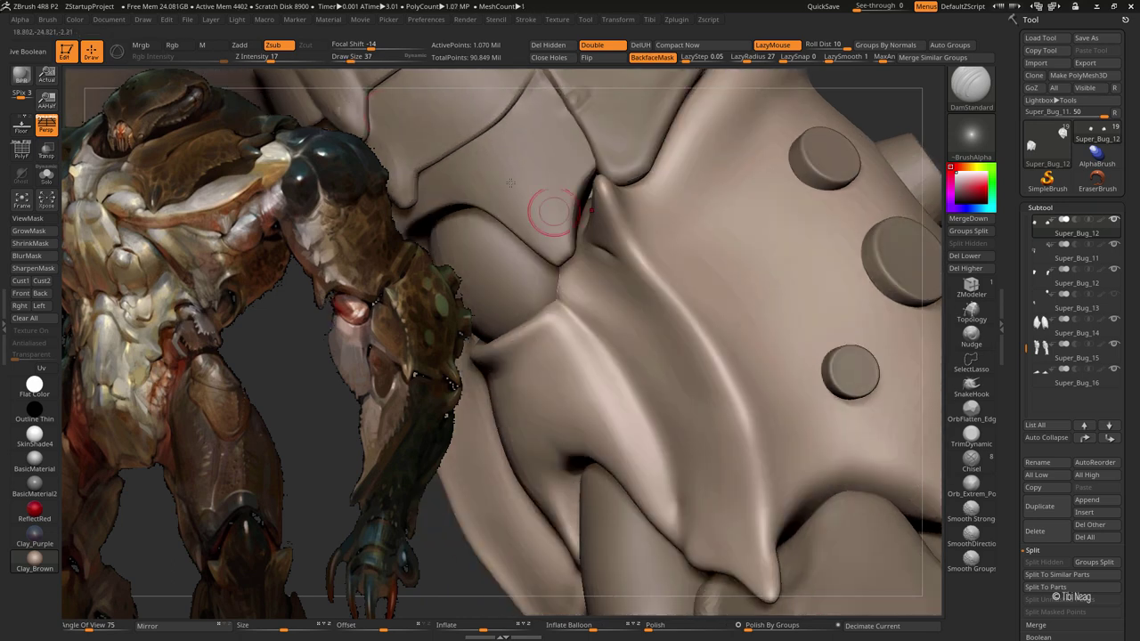
Step: Carve a Zsub DamStandard crease at Z Intensity 14 along the shell beside the spike
left_click_drag(595, 254, 547, 208)
left_click(262, 57)
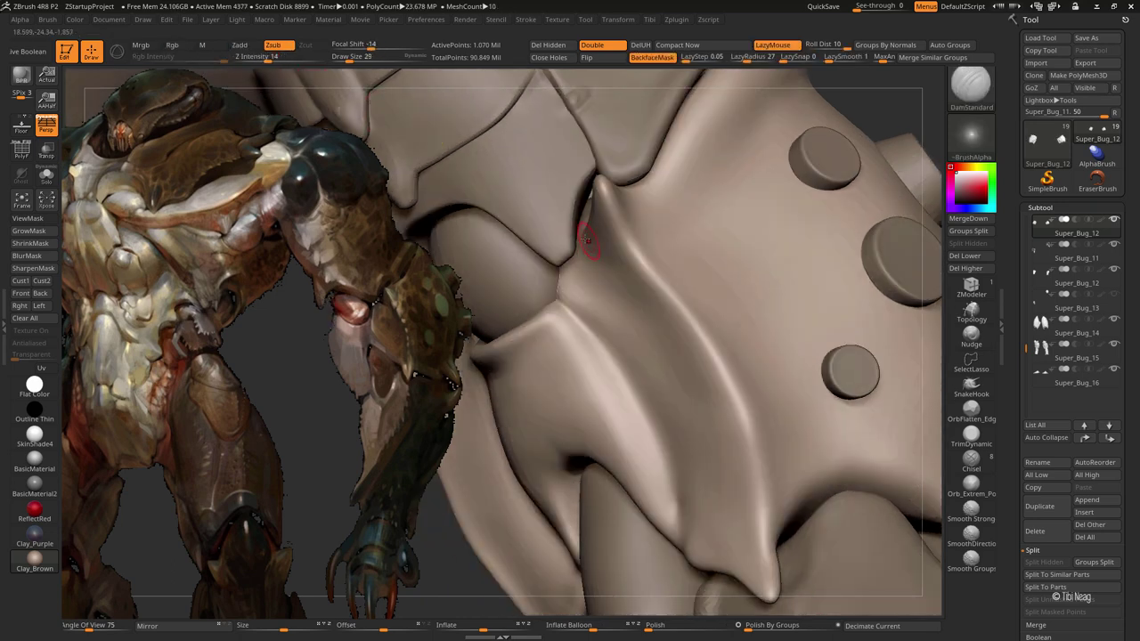
left_click_drag(643, 261, 647, 208)
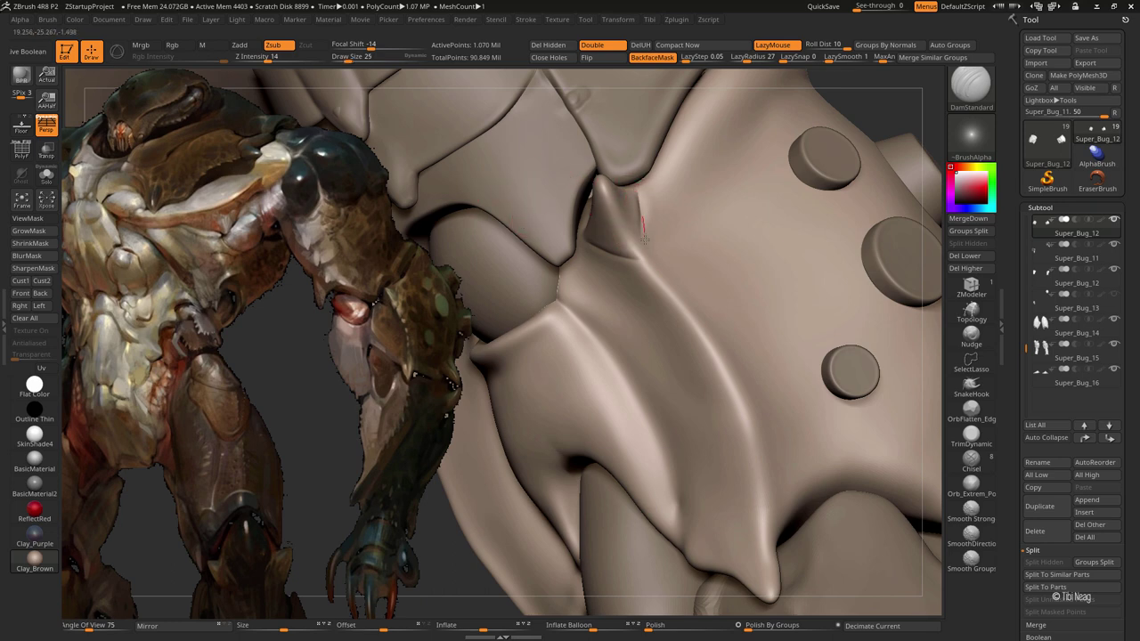
key("ctrl")
key("alt")
mouse_move(621, 270)
right_mouse_down()
mouse_move(687, 138)
mouse_move(634, 252)
mouse_move(632, 204)
mouse_move(682, 178)
mouse_move(677, 226)
right_mouse_up()
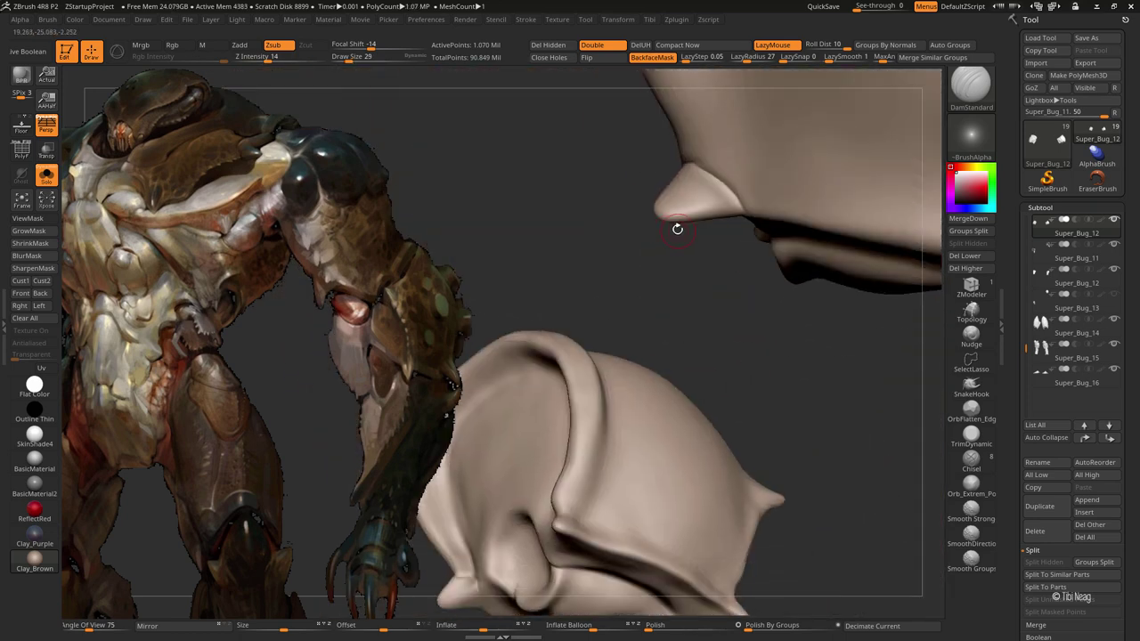
Step: Reshape the shell's spike into a sharper point with the Move Topological brush
key("b")
key("c")
key("l")
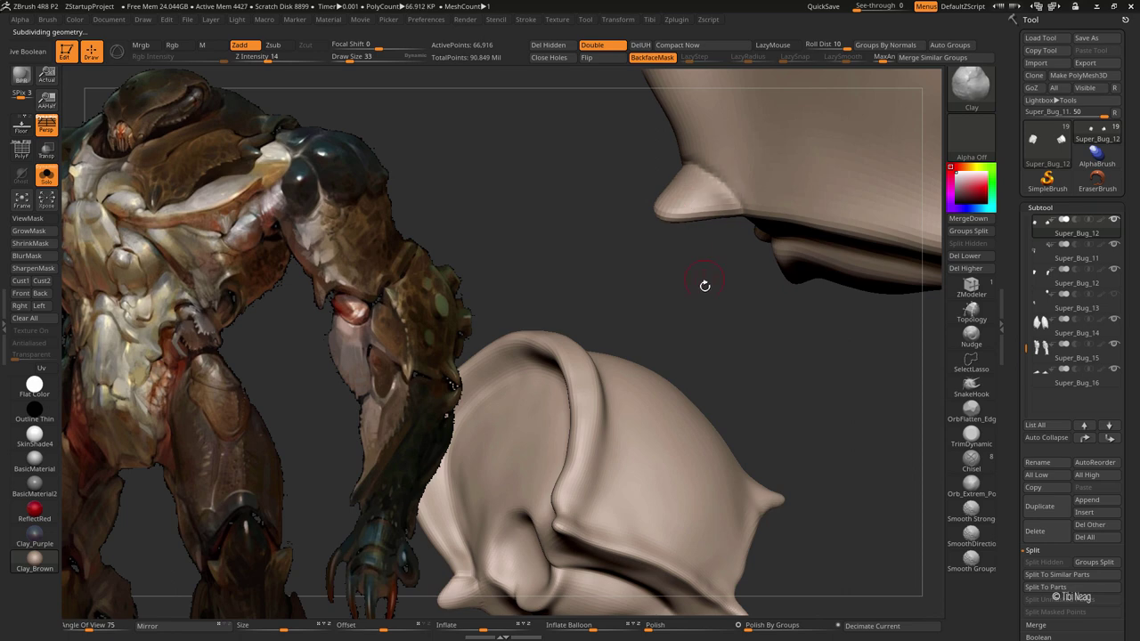
mouse_move(703, 282)
right_mouse_down()
mouse_move(704, 245)
mouse_move(739, 165)
mouse_move(699, 114)
mouse_move(689, 158)
right_mouse_up()
key("b")
key("d")
key("s")
key("b")
key("m")
key("t")
mouse_move(647, 207)
right_mouse_down()
mouse_move(720, 163)
mouse_move(738, 267)
mouse_move(725, 313)
right_mouse_up()
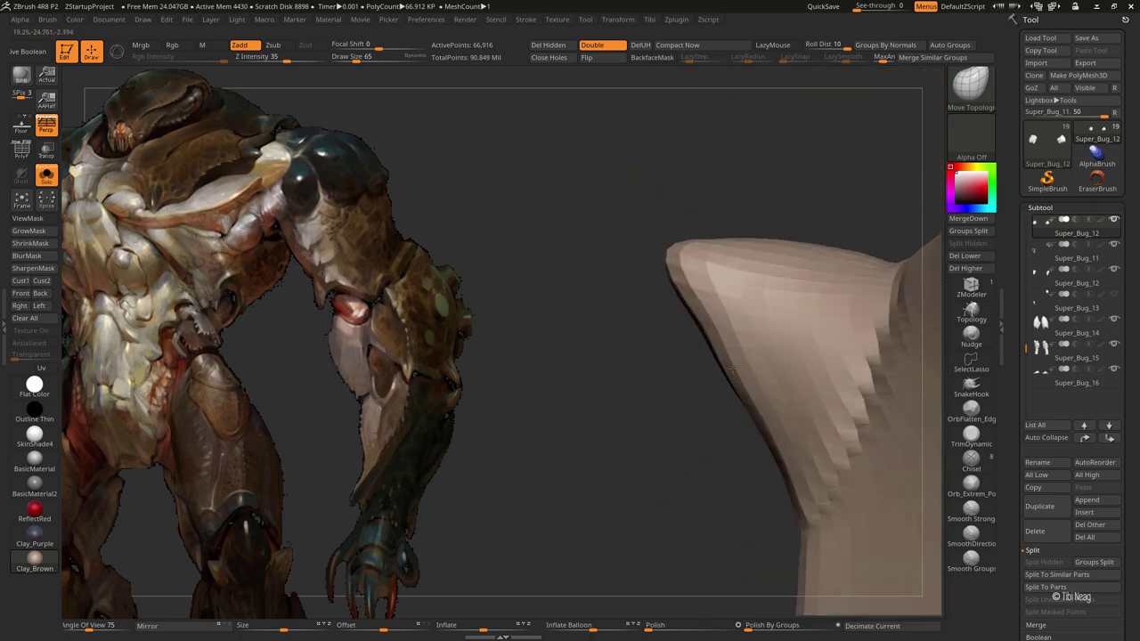
left_click_drag(628, 227, 725, 254)
left_click_drag(725, 381, 674, 285)
key("f")
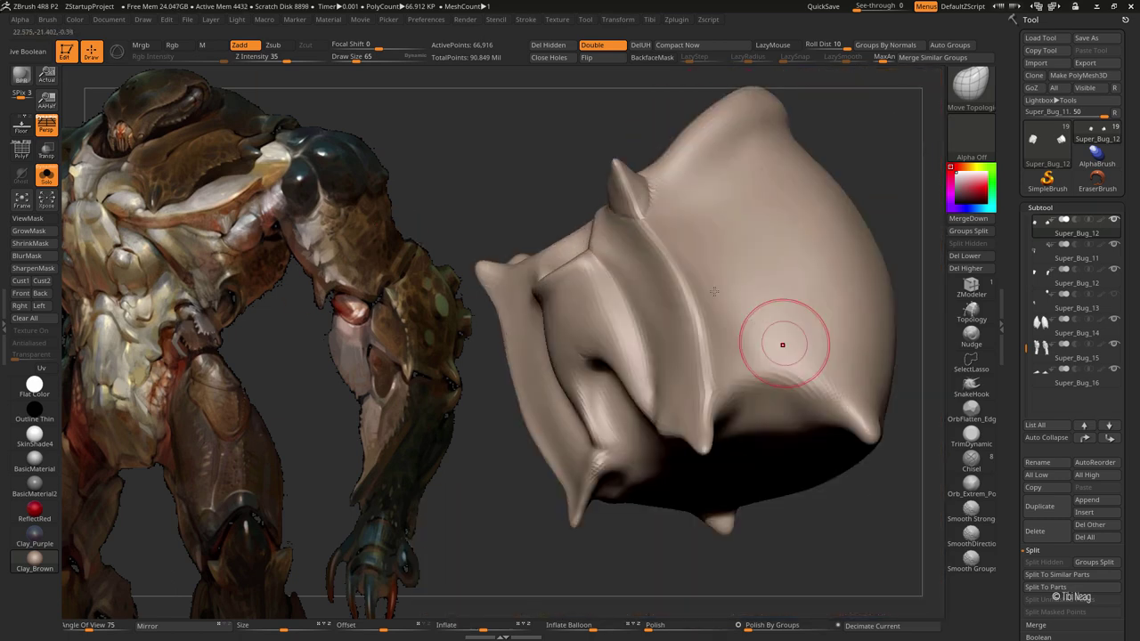
Step: Polish the spike with hPolish, subdivide one level, and carve its edges with DamStandard
key("b")
key("h")
key("p")
key("ctrl+d")
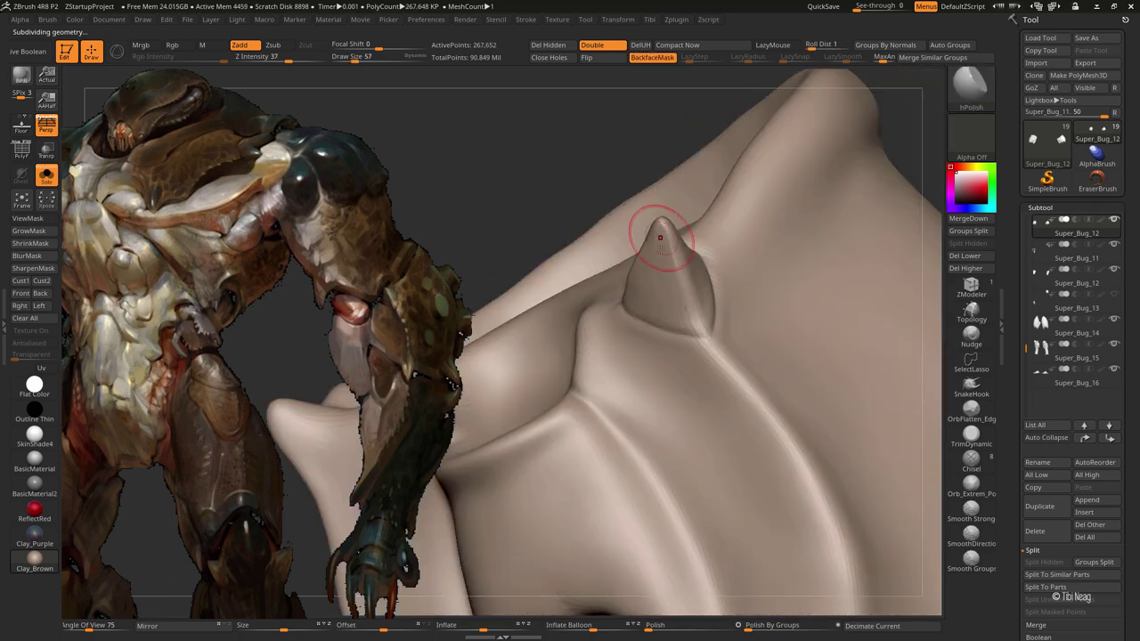
mouse_move(672, 294)
left_mouse_down()
mouse_move(682, 241)
mouse_move(666, 270)
mouse_move(698, 262)
mouse_move(677, 228)
mouse_move(724, 255)
left_mouse_up()
key("b")
key("d")
key("s")
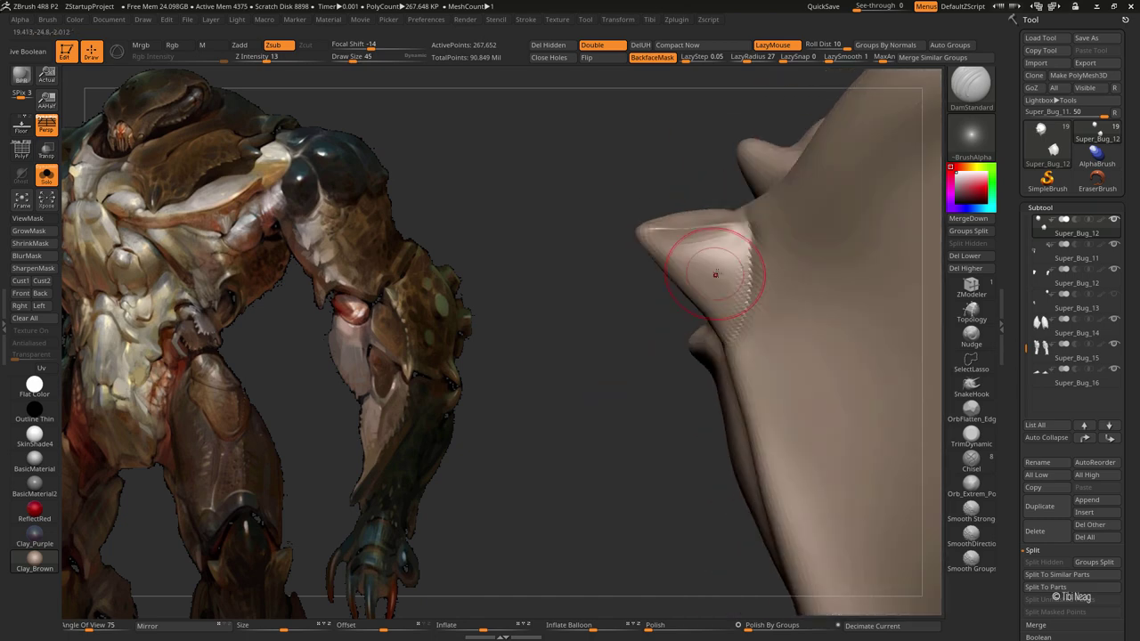
Step: Polish the spike again, subdivide further, and turn Solo off to show the whole creature
key("b")
key("h")
key("p")
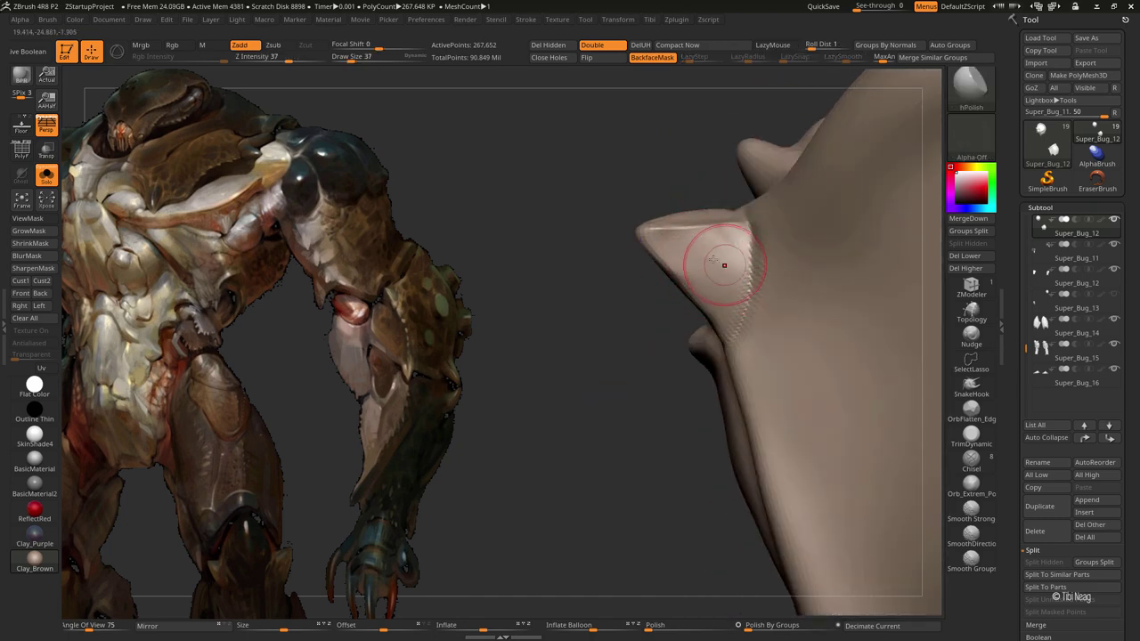
key("ctrl+d")
left_click_drag(570, 234, 668, 262)
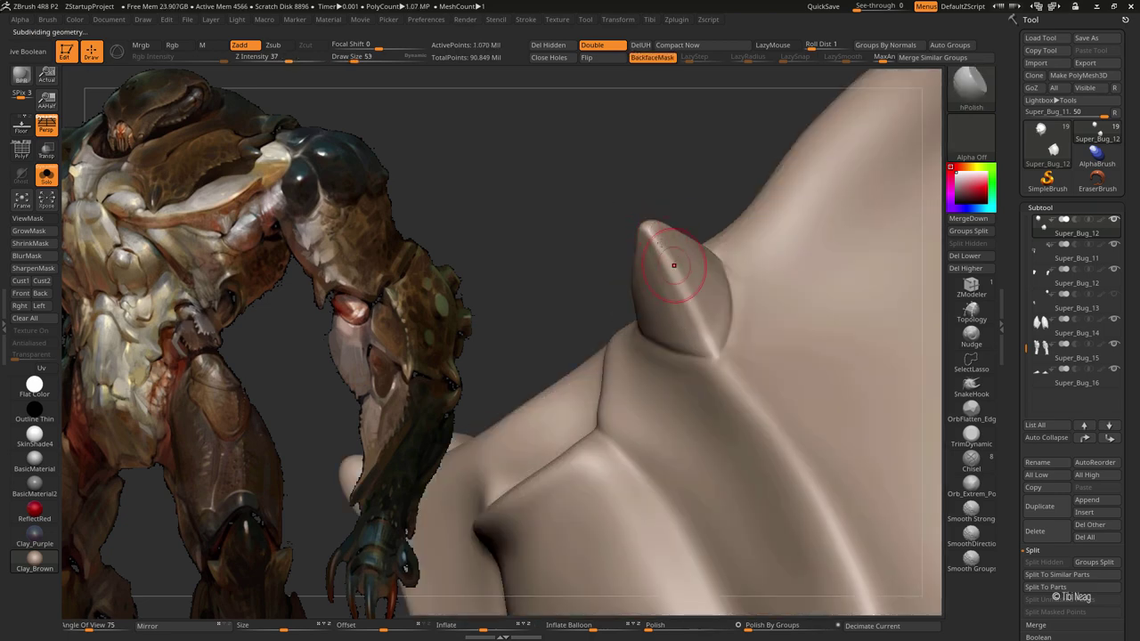
key("f")
left_click_drag(633, 228, 575, 214)
key("ctrl+shift+s")
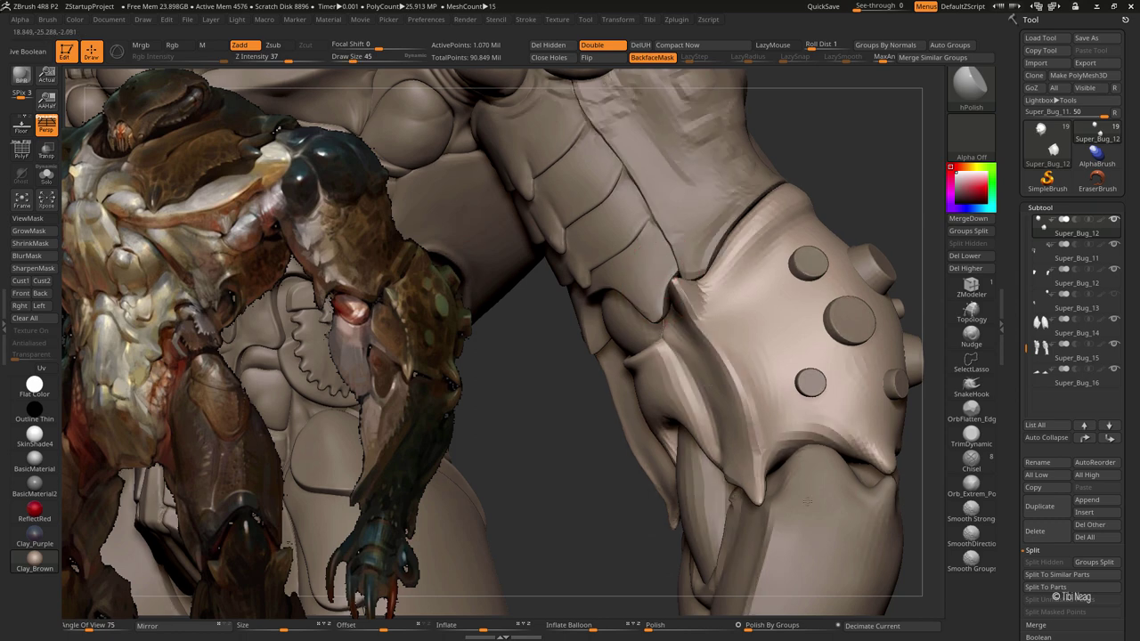
Step: With Solo on, inflate the spike base using Inflat at size 25 and Shift-smooth it into the shell
key("ctrl+shift+s")
mouse_move(733, 369)
left_mouse_down()
mouse_move(796, 412)
mouse_move(742, 134)
left_mouse_up()
key("l")
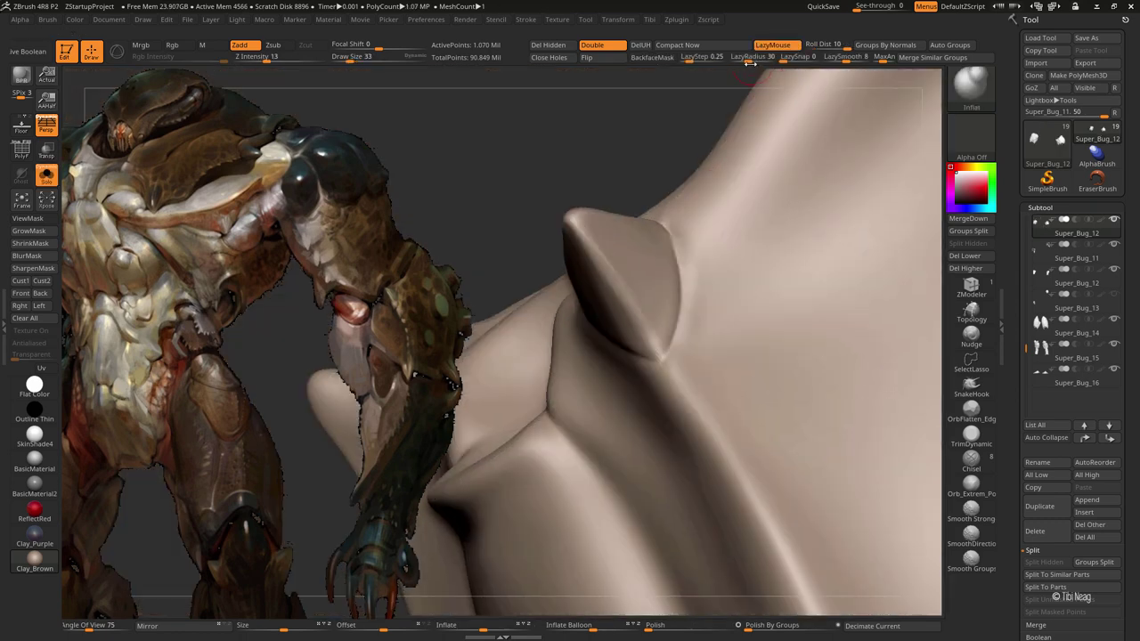
left_click_drag(751, 59, 744, 59)
left_click_drag(699, 204, 691, 317)
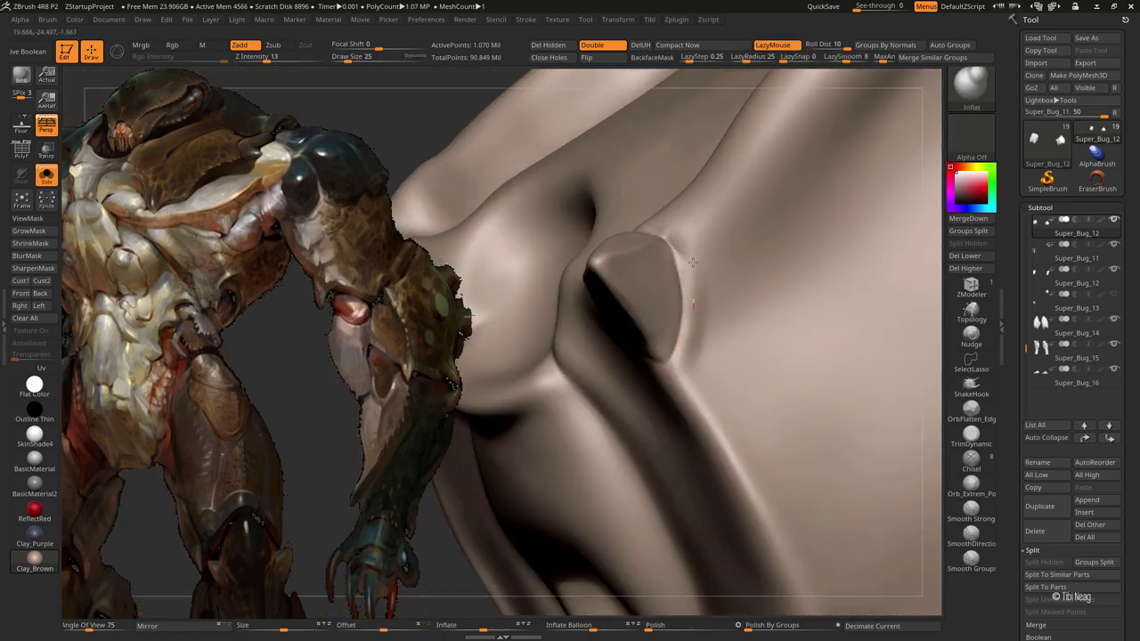
mouse_move(693, 262)
left_mouse_down()
mouse_move(548, 354)
mouse_move(623, 388)
left_mouse_up()
key("shift")
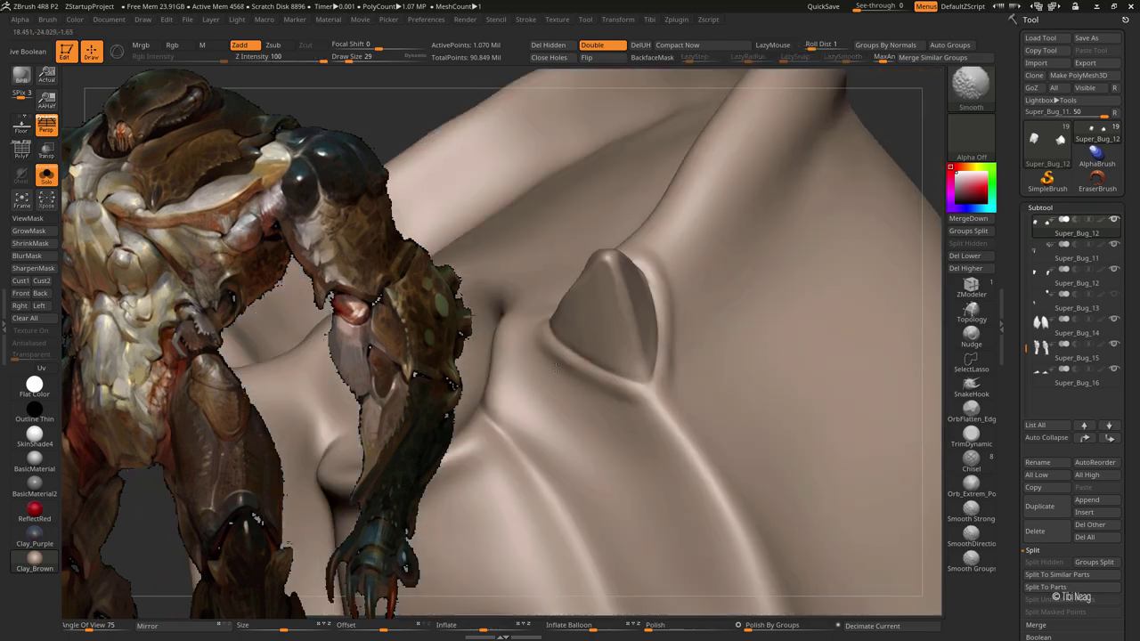
left_click_drag(556, 365, 682, 364)
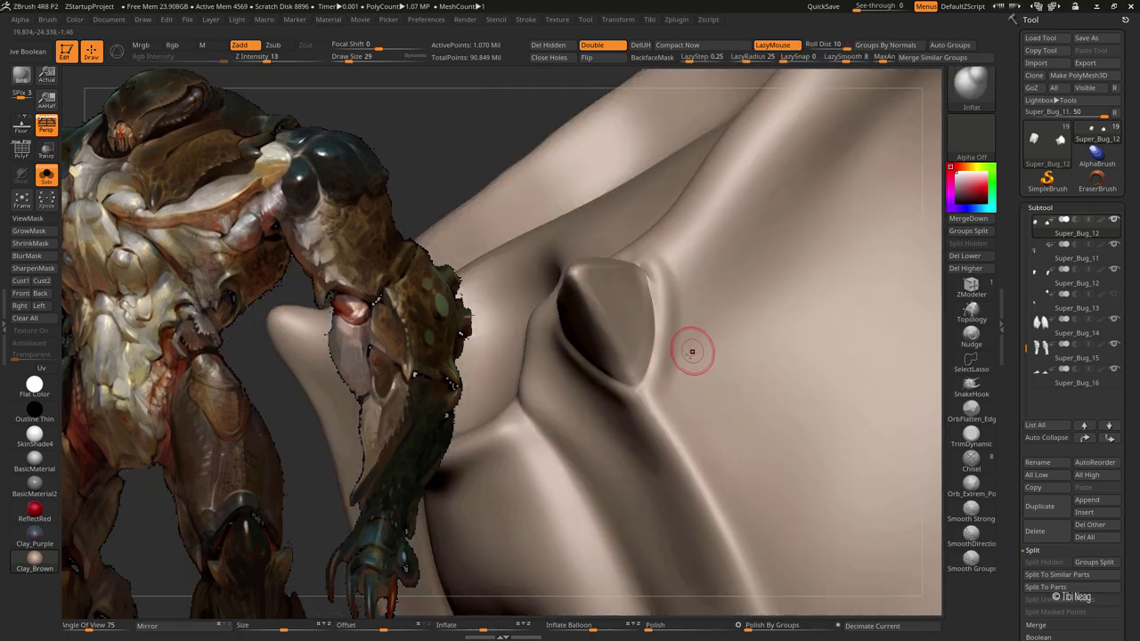
key("shift")
mouse_move(624, 294)
left_mouse_down()
mouse_move(725, 357)
mouse_move(738, 351)
left_mouse_up()
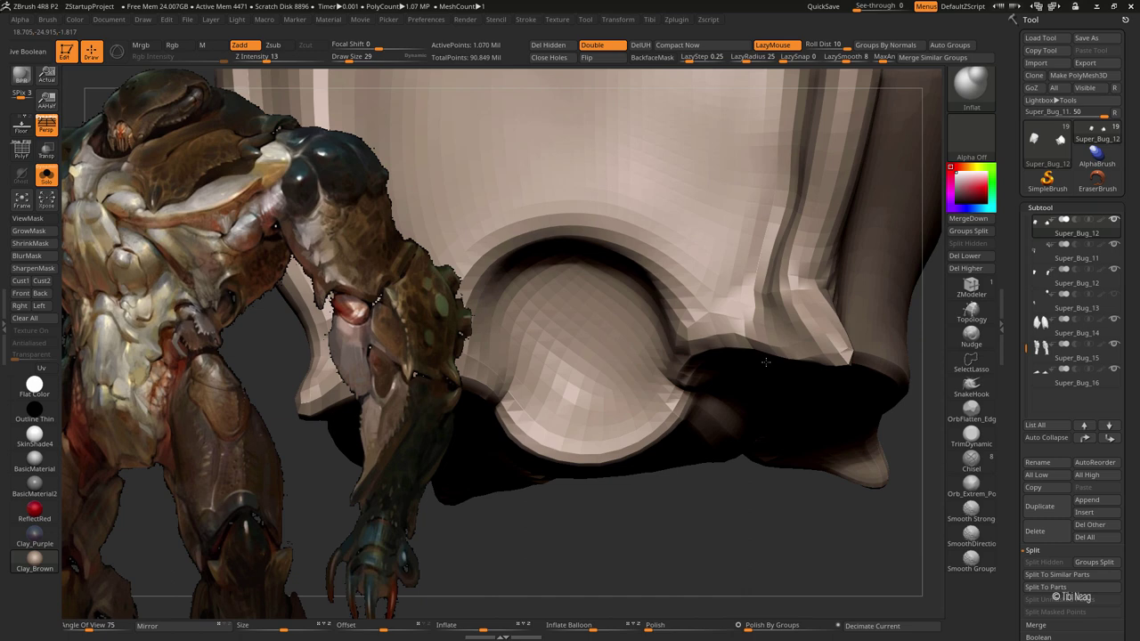
left_click_drag(749, 296, 805, 314)
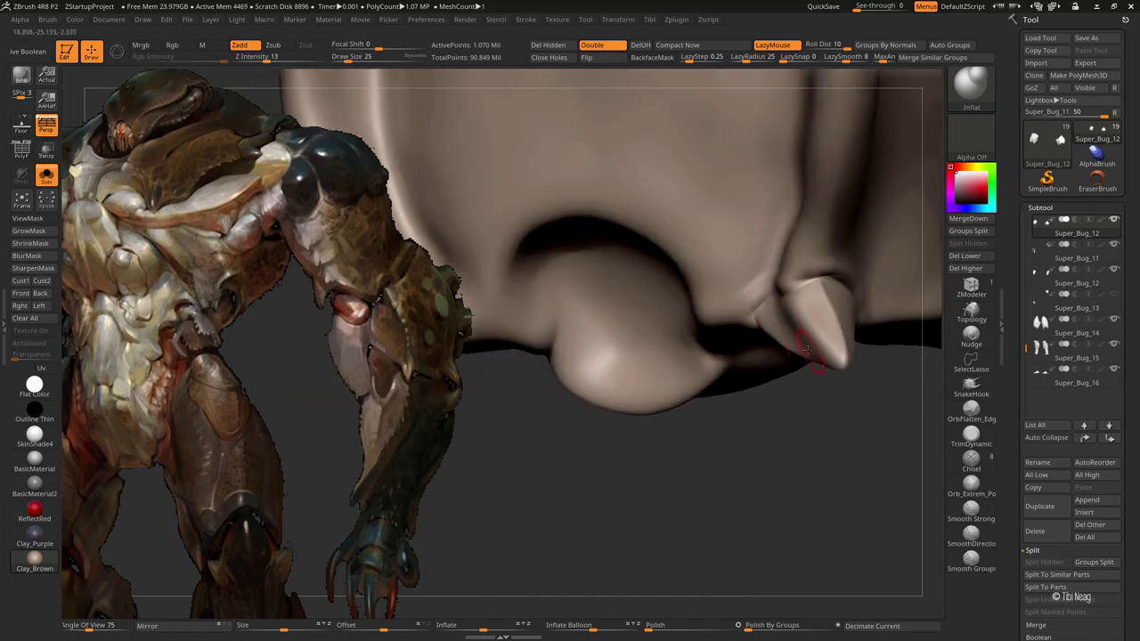
Step: Polish the underside of the spike flatter with hPolish
key("b")
key("h")
key("p")
left_click_drag(825, 357, 788, 325)
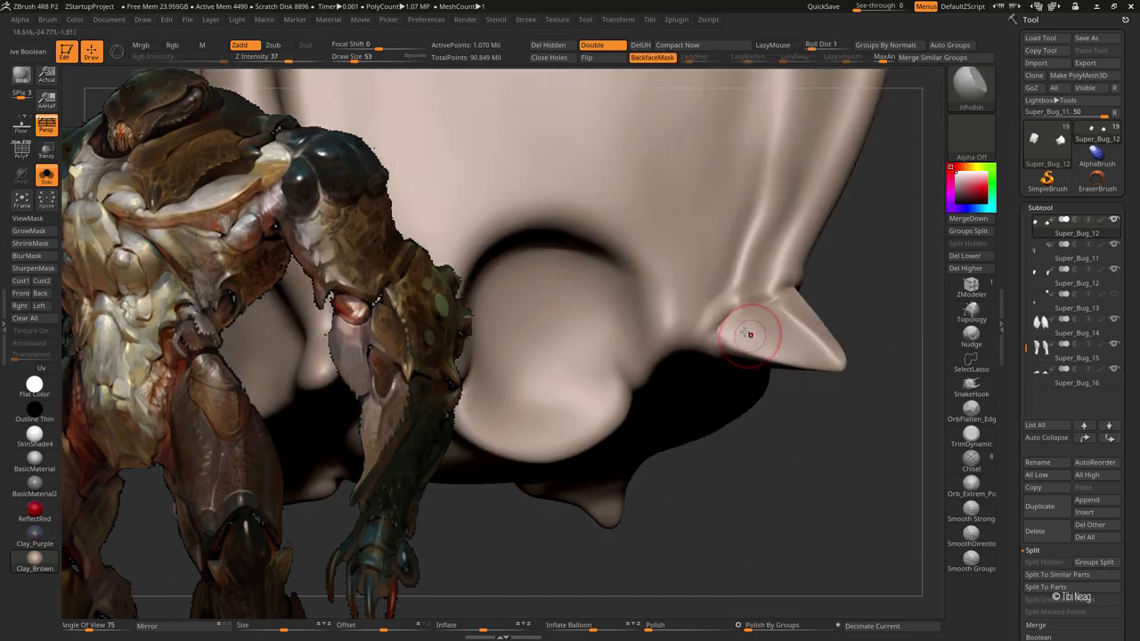
mouse_move(823, 342)
left_mouse_down()
mouse_move(788, 356)
mouse_move(808, 376)
mouse_move(822, 356)
mouse_move(819, 234)
mouse_move(798, 305)
left_mouse_up()
key("b")
key("m")
key("v")
Step: Cut short DamStandard creases around both spike bases, nudging the brush size up and down
key("b")
key("d")
key("s")
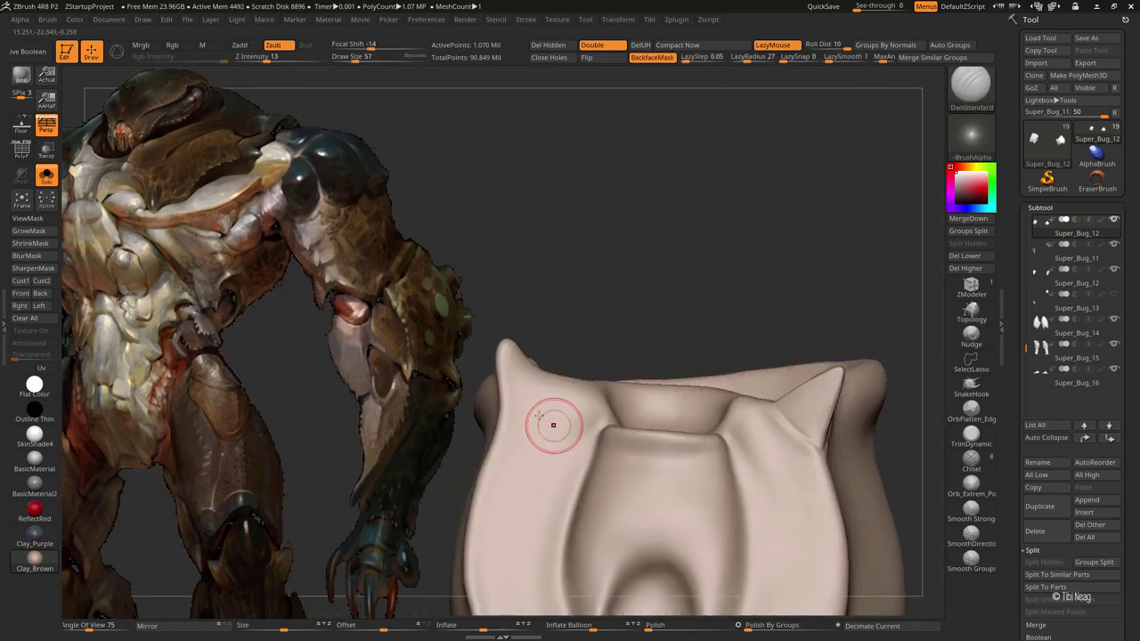
mouse_move(549, 419)
left_mouse_down()
mouse_move(545, 407)
mouse_move(575, 448)
mouse_move(753, 344)
mouse_move(797, 332)
left_mouse_up()
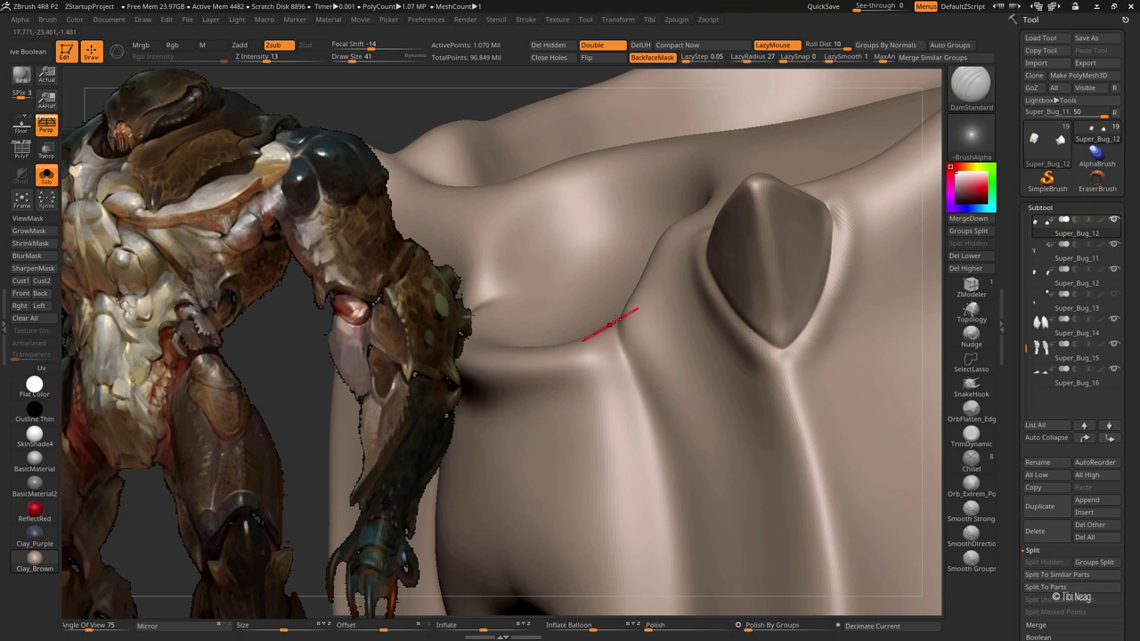
mouse_move(611, 322)
left_mouse_down()
mouse_move(523, 322)
mouse_move(497, 340)
left_mouse_up()
key("bracketright")
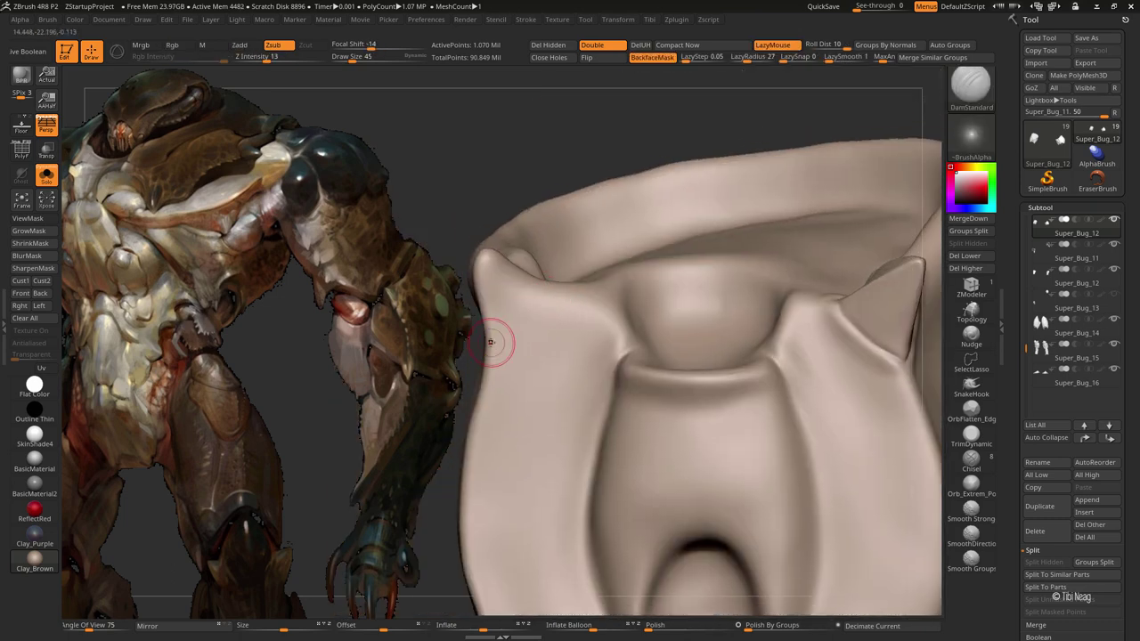
mouse_move(489, 331)
left_mouse_down()
mouse_move(562, 325)
mouse_move(510, 325)
mouse_move(601, 308)
left_mouse_up()
key("bracketright")
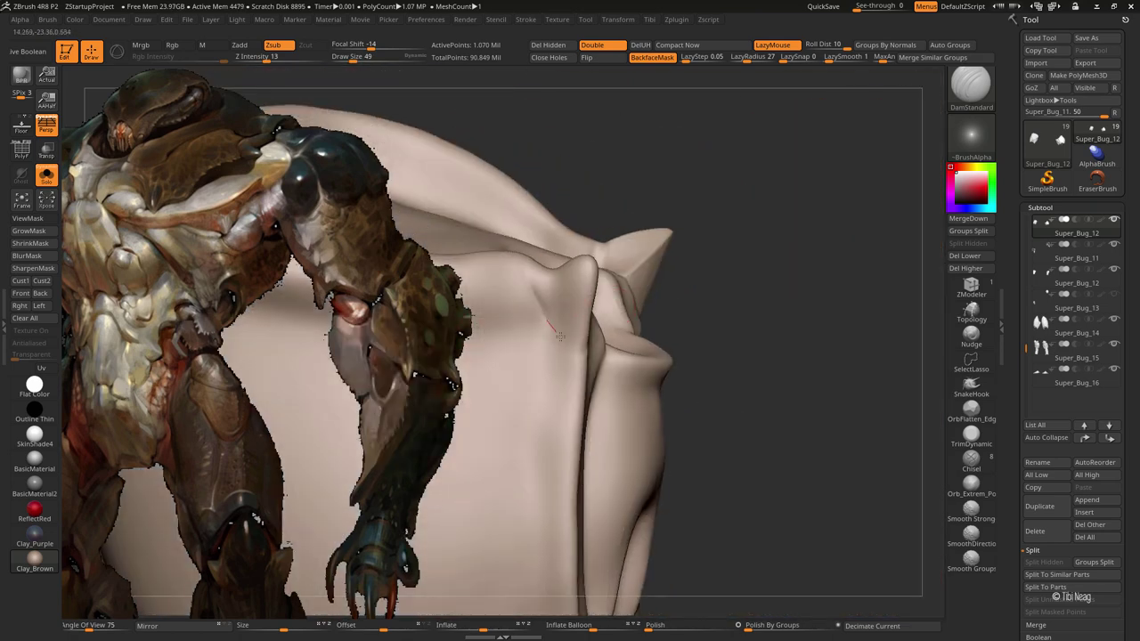
mouse_move(556, 328)
left_mouse_down()
mouse_move(521, 273)
mouse_move(581, 249)
mouse_move(621, 303)
left_mouse_up()
key("bracketleft")
Step: Polish the spike with hPolish, briefly nudging its shape with Move Topological
key("bracketright")
key("bracketright")
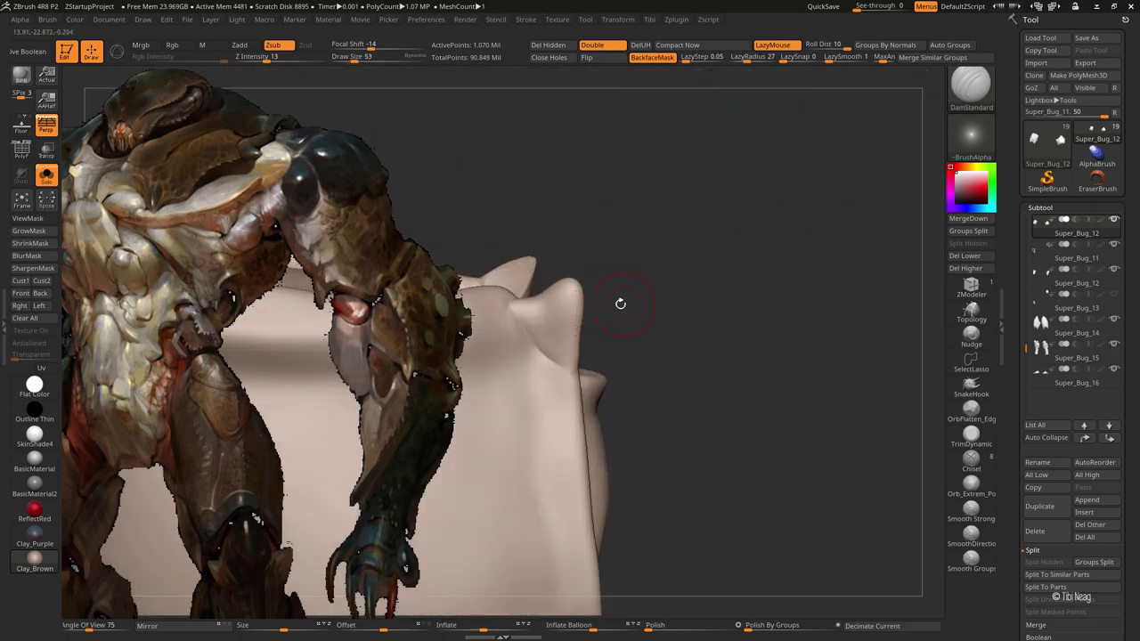
key("b")
key("h")
key("p")
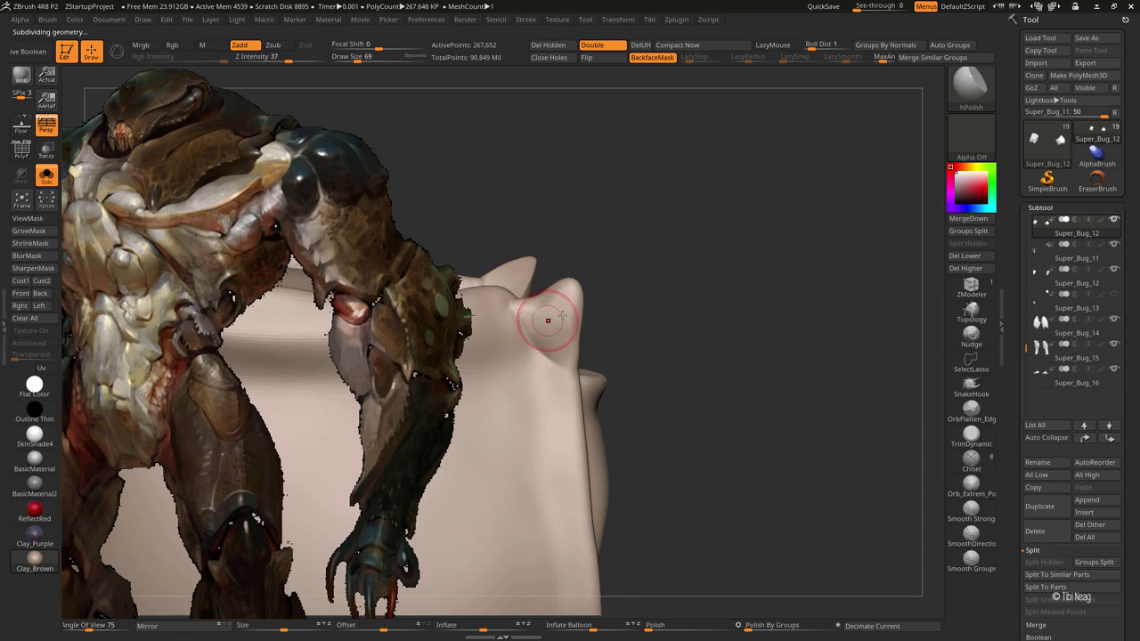
left_click_drag(542, 318, 538, 301)
key("b")
key("m")
key("t")
key("b")
key("h")
key("p")
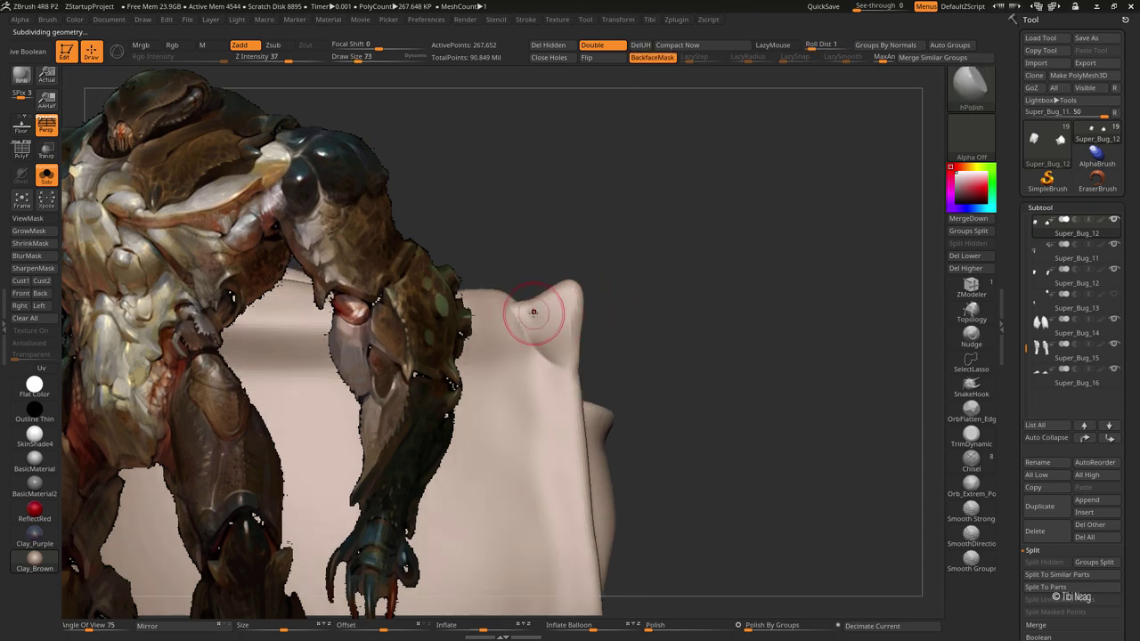
Step: Flatten the horn tip into sharp planes with hPolish, toggling between subdivision levels
left_click_drag(562, 286, 631, 186)
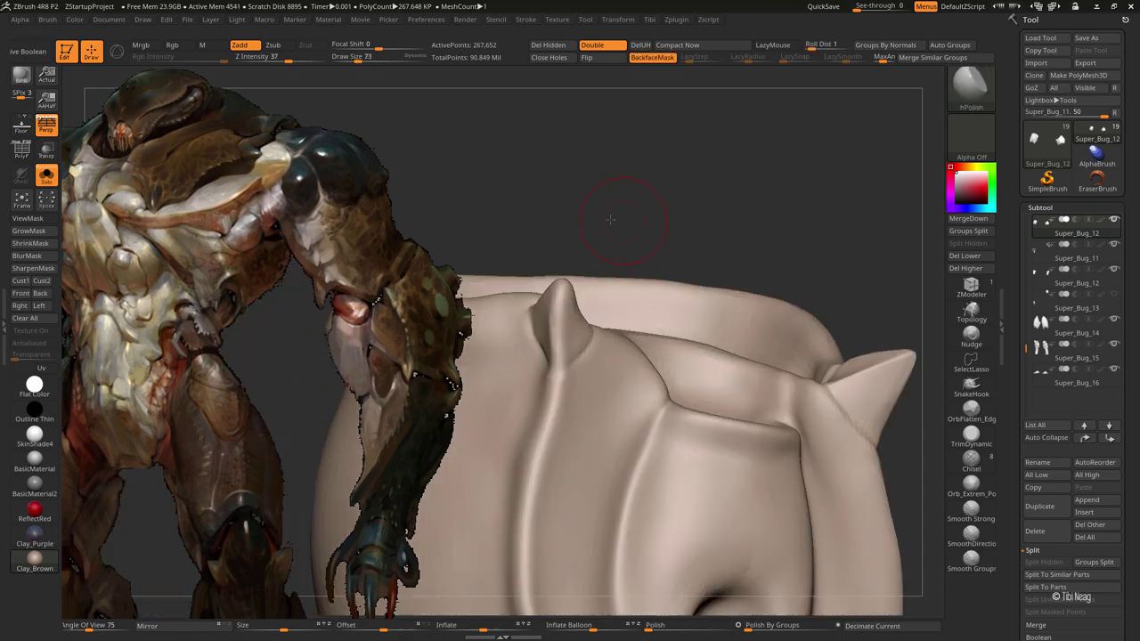
key("b")
key("m")
key("t")
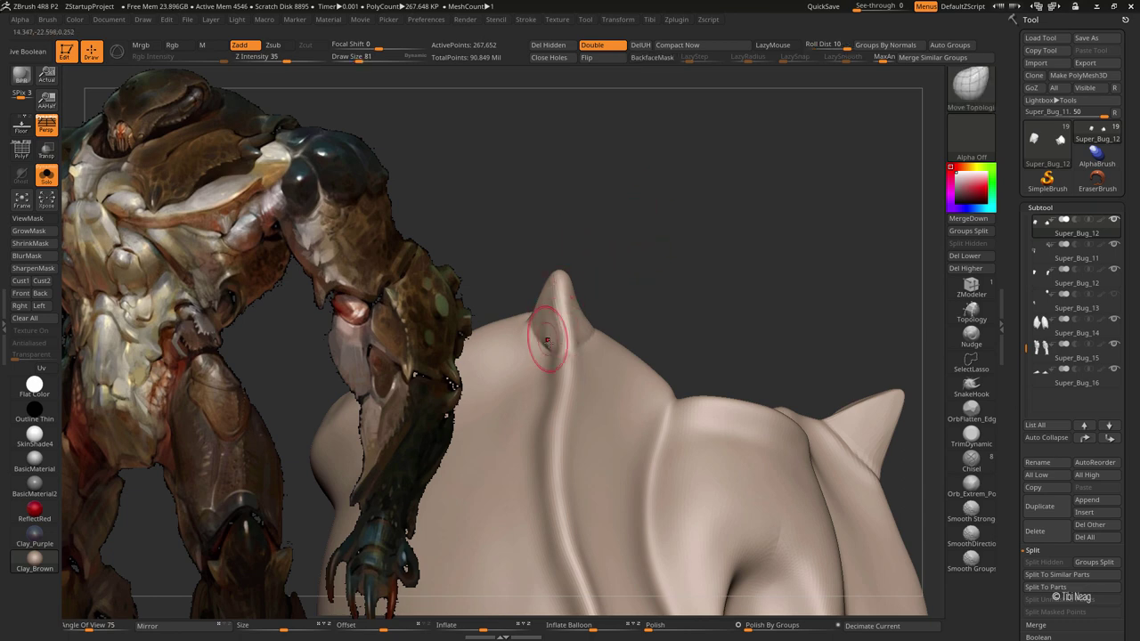
key("shift+d")
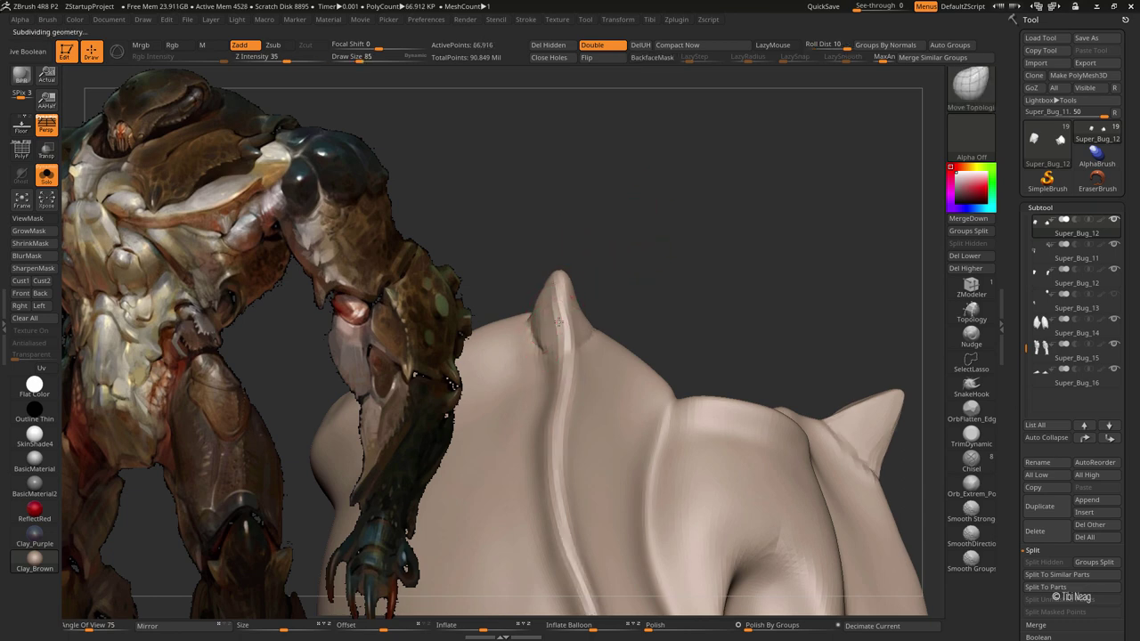
key("d")
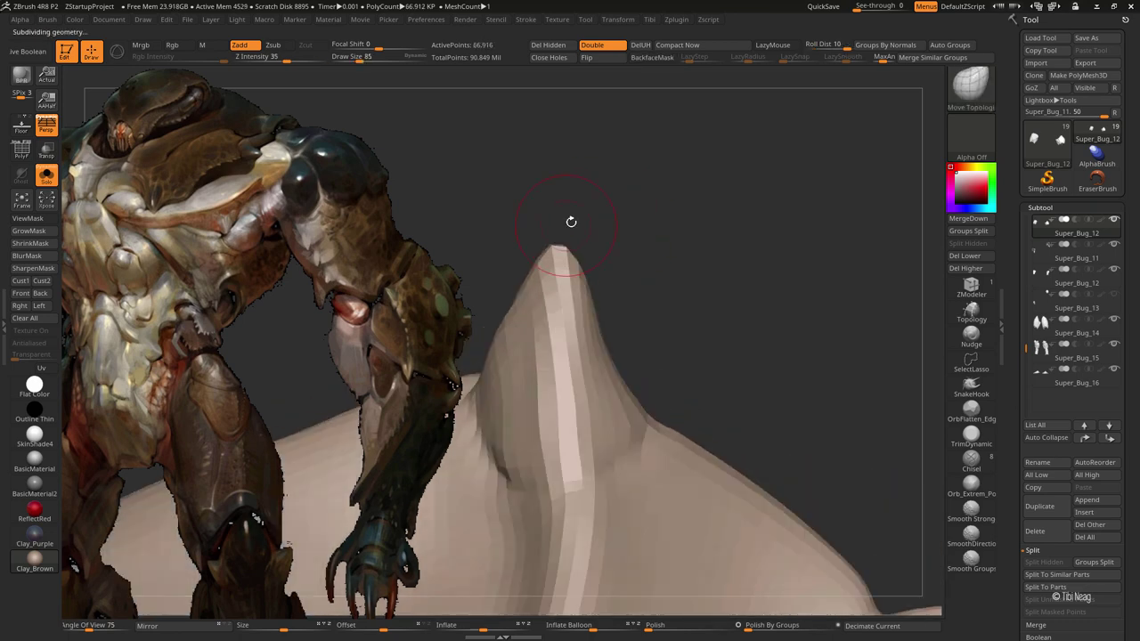
left_click_drag(573, 221, 563, 233)
key("b")
key("h")
key("p")
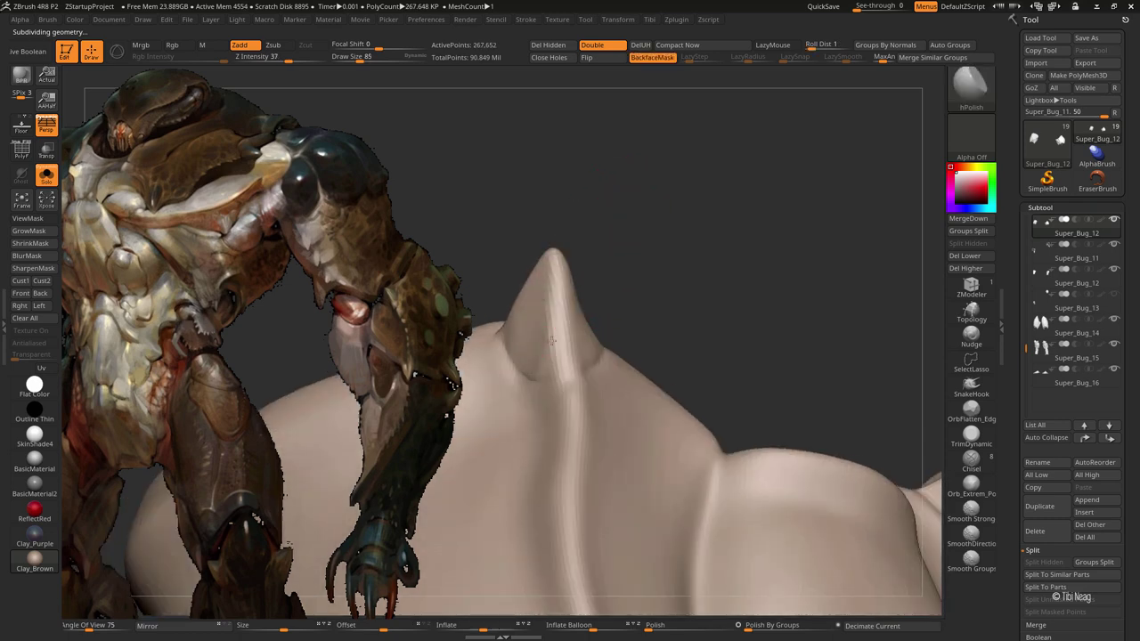
mouse_move(514, 318)
left_mouse_down()
mouse_move(651, 219)
mouse_move(623, 183)
mouse_move(656, 168)
mouse_move(676, 276)
mouse_move(568, 334)
mouse_move(581, 291)
left_mouse_up()
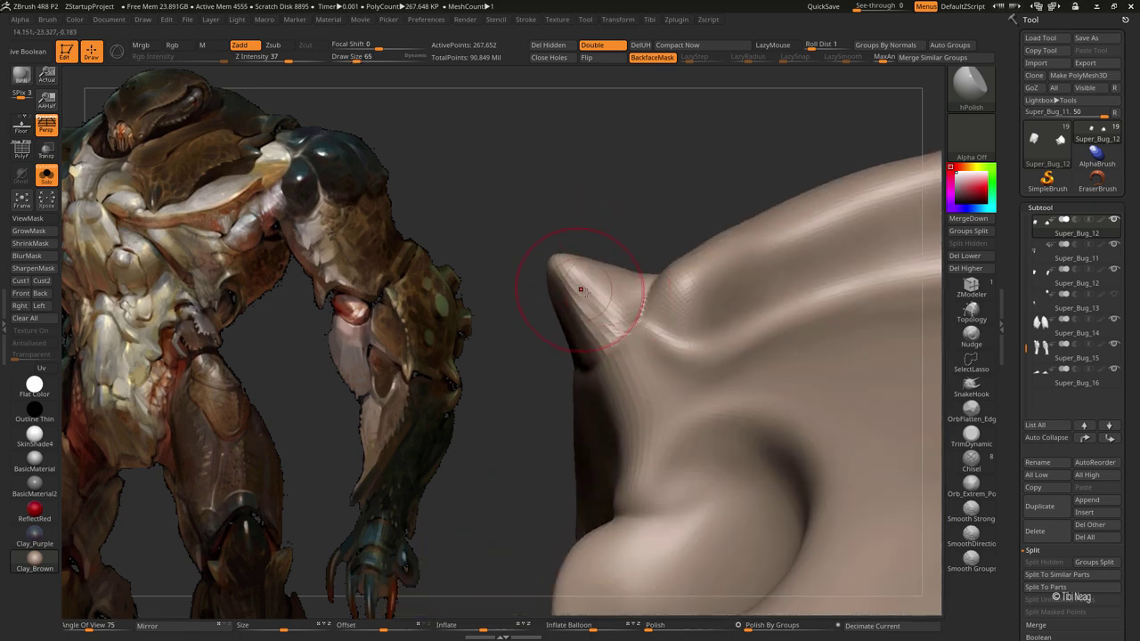
left_click_drag(548, 255, 586, 268)
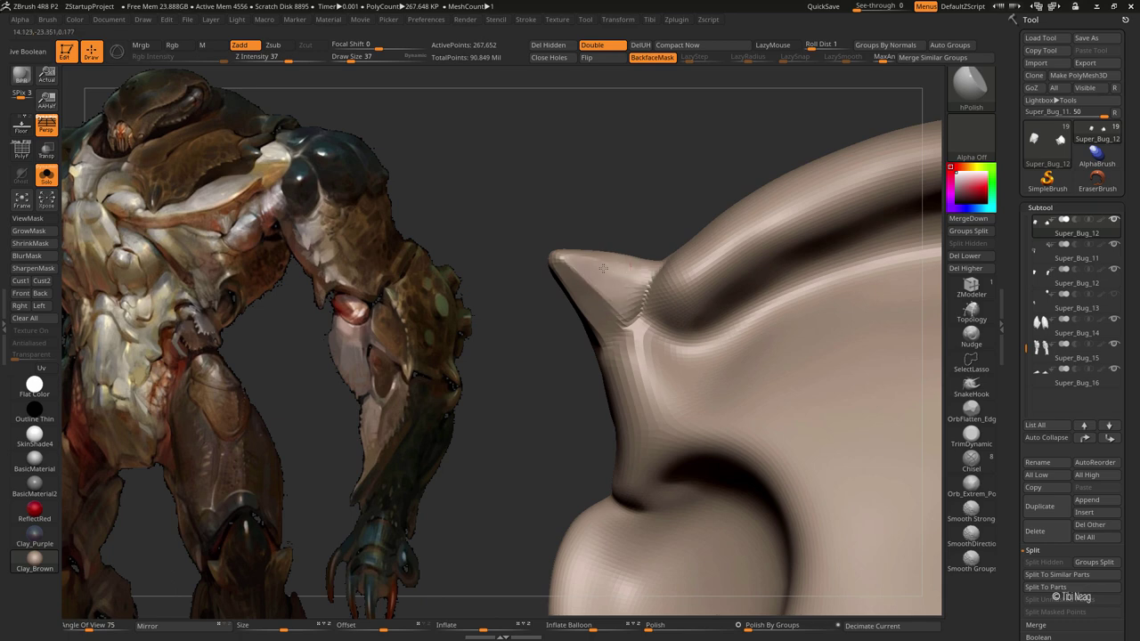
left_click_drag(561, 259, 633, 184)
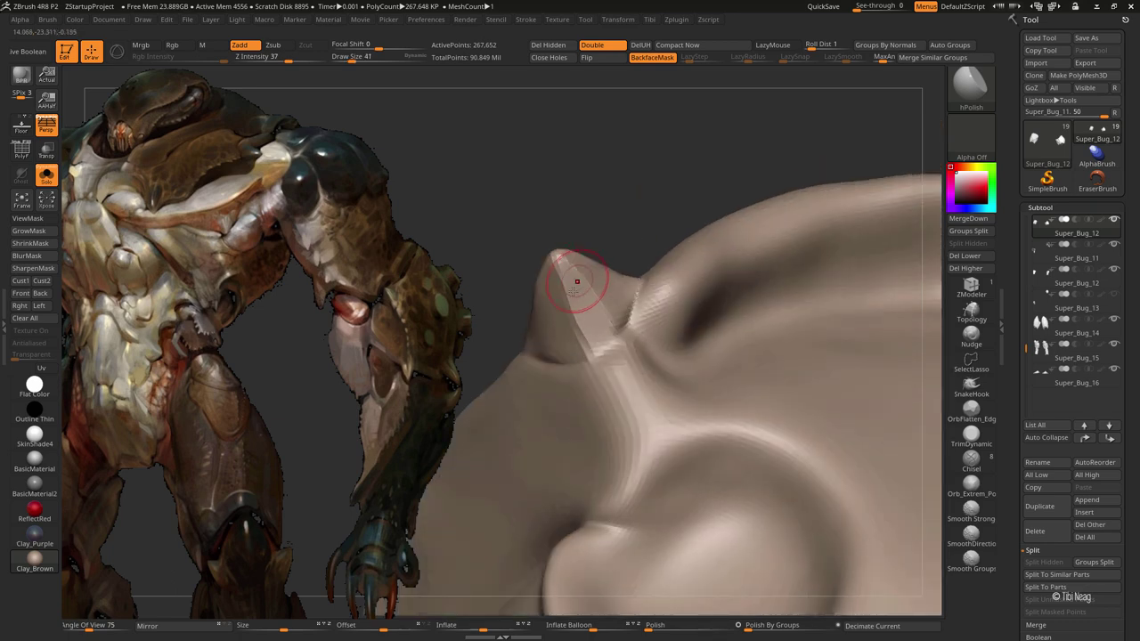
Step: Carve a DamStandard crease around the horn base at the highest subdivision level
key("b")
key("d")
key("s")
key("ctrl+d")
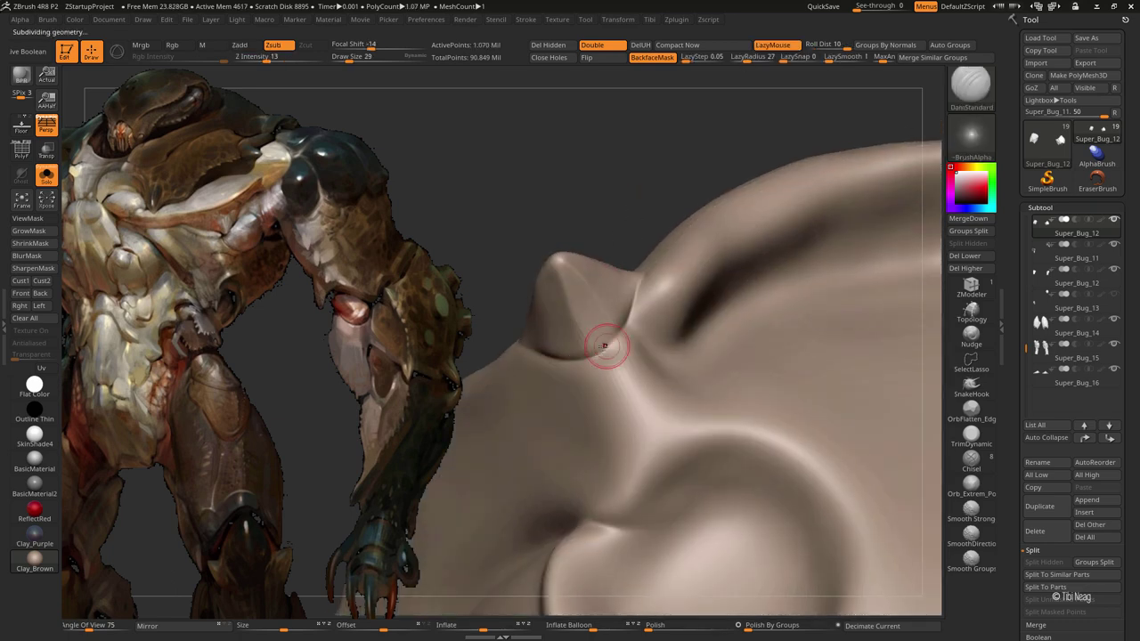
left_click_drag(603, 204, 560, 324)
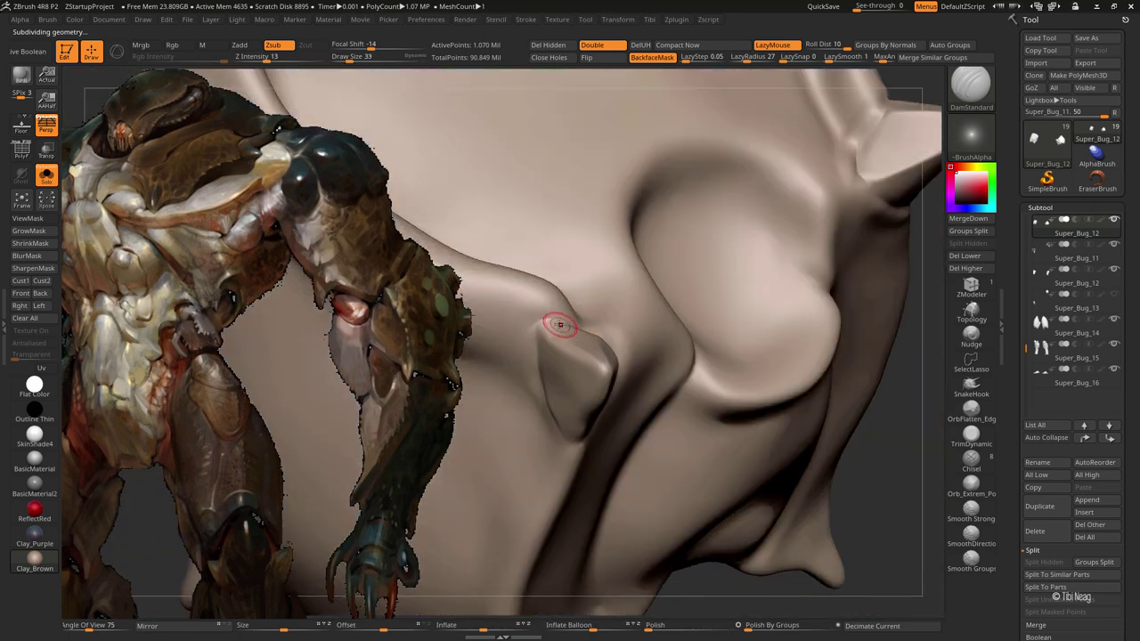
mouse_move(527, 370)
left_mouse_down()
mouse_move(727, 264)
mouse_move(731, 290)
left_mouse_up()
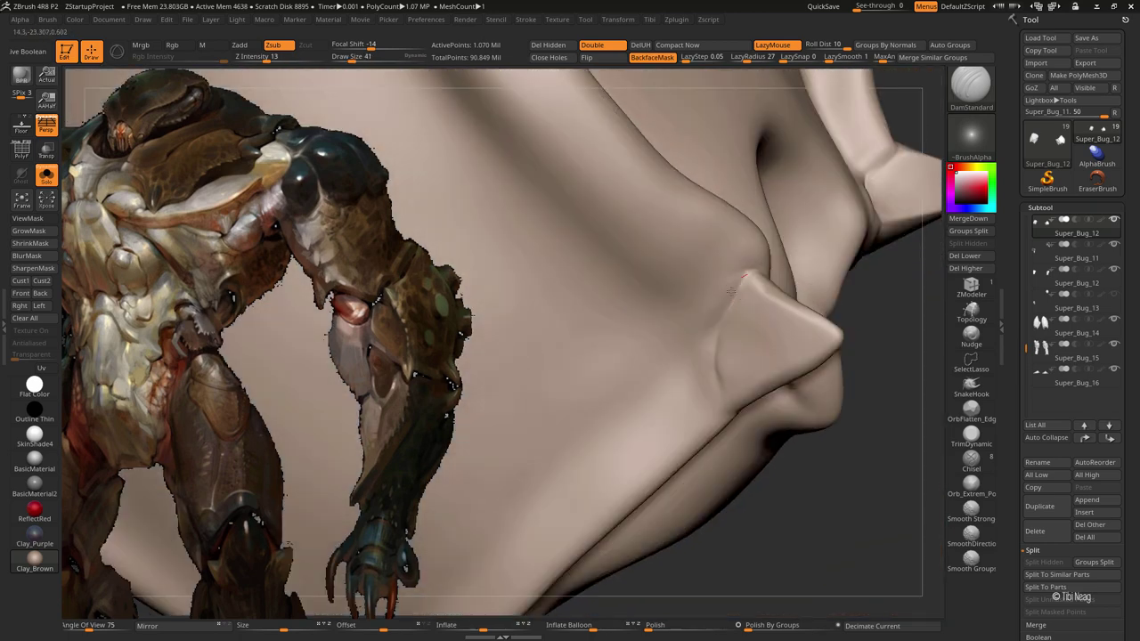
mouse_move(713, 383)
left_mouse_down()
mouse_move(739, 417)
mouse_move(790, 390)
mouse_move(809, 326)
mouse_move(758, 249)
mouse_move(696, 279)
mouse_move(658, 342)
mouse_move(717, 403)
mouse_move(804, 425)
left_mouse_up()
Step: Inflate and build up the creased horn base with Inflat and Clay, switching subdivision levels
key("b")
key("i")
key("n")
key("b")
key("c")
key("l")
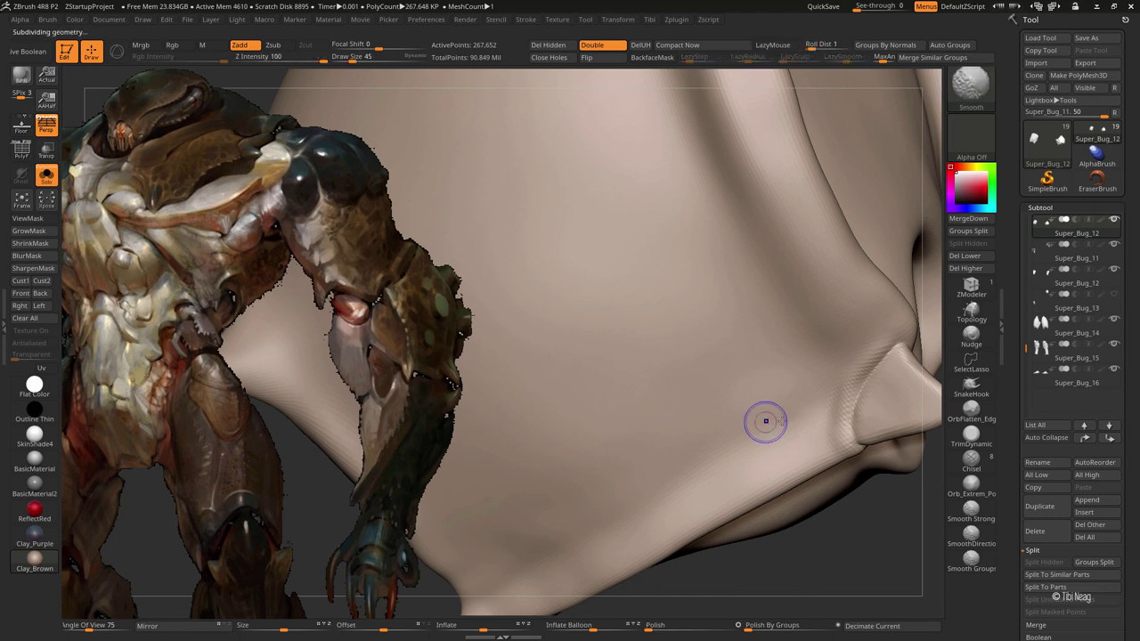
key("shift+d")
key("d")
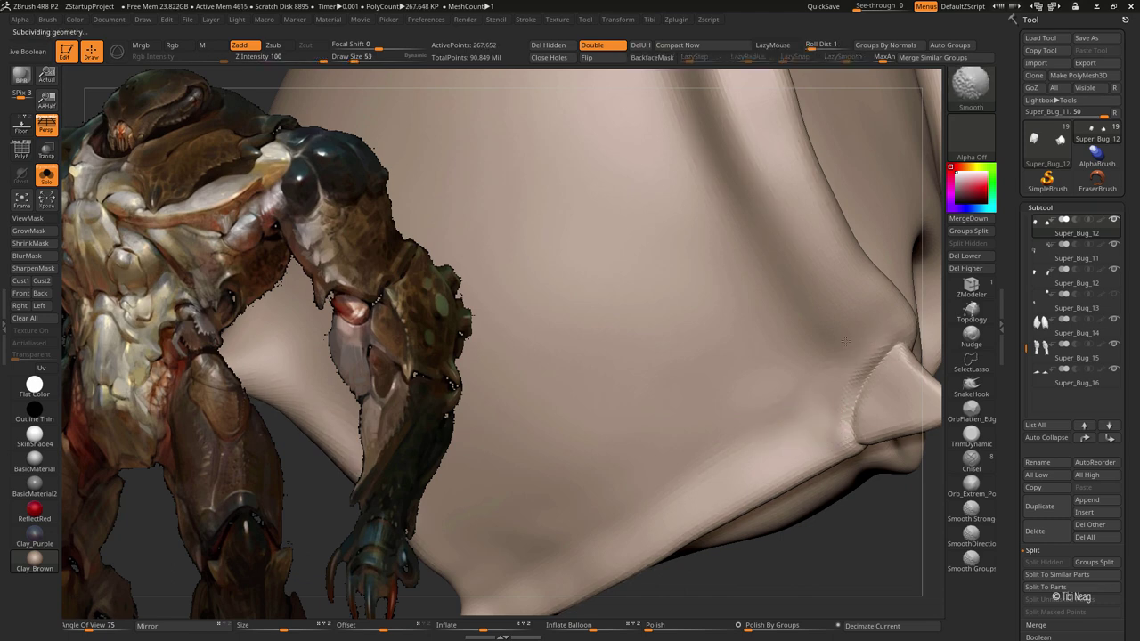
mouse_move(801, 419)
left_mouse_down()
mouse_move(723, 420)
mouse_move(851, 402)
left_mouse_up()
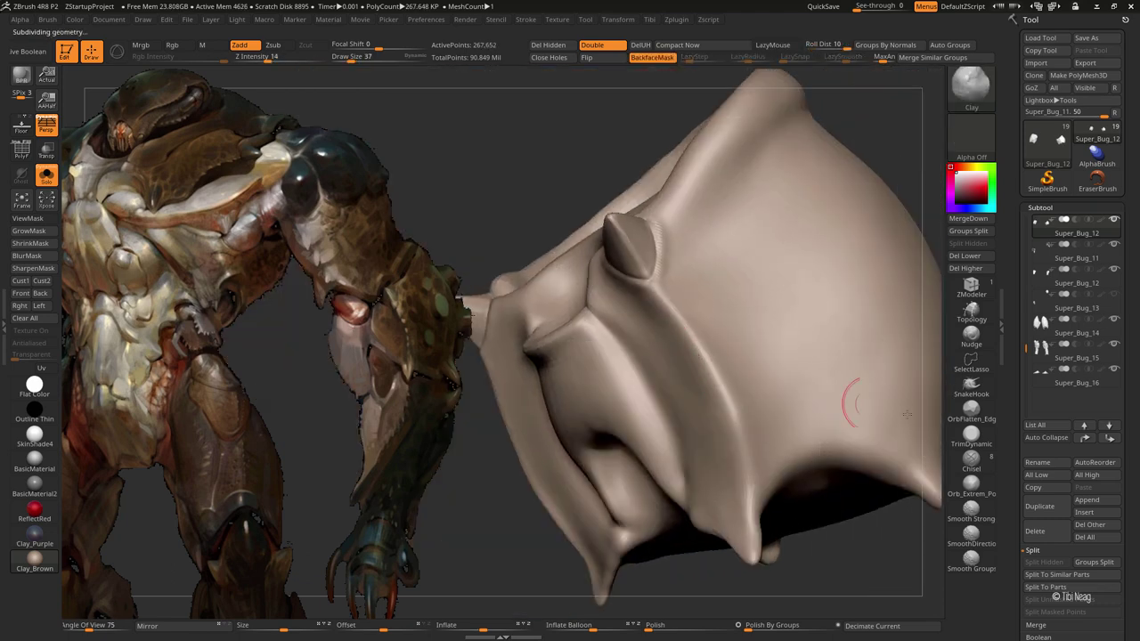
Step: Pull the first small spikes out of the arm-guard's edge with a larger, stronger SnakeHook brush
left_click(970, 387)
left_click_drag(793, 377, 398, 304)
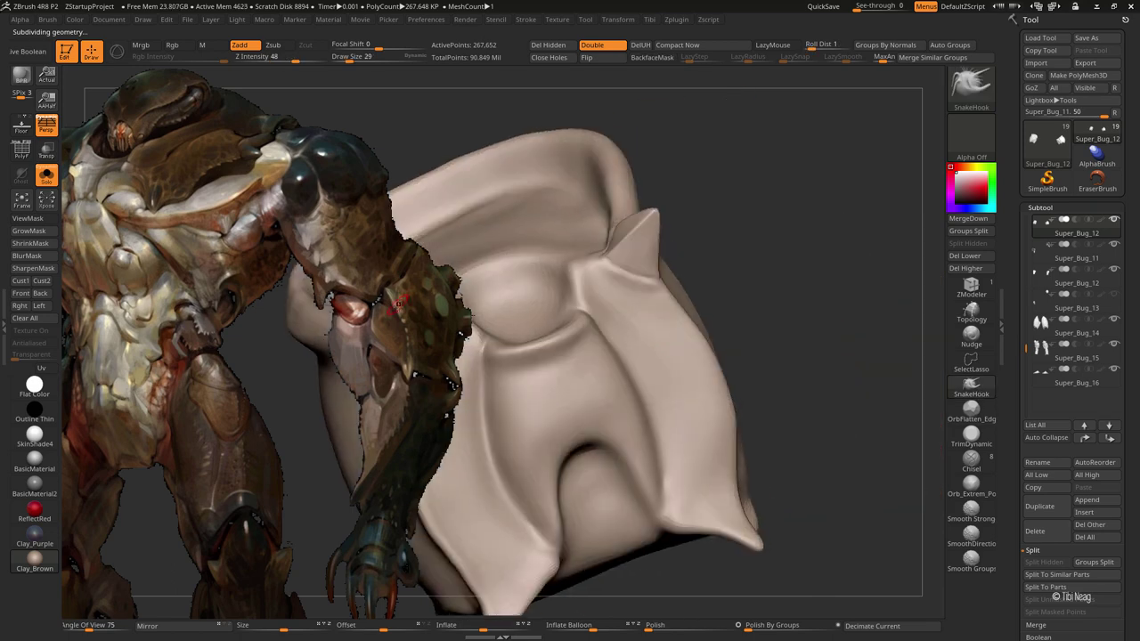
mouse_move(812, 403)
left_mouse_down()
mouse_move(692, 267)
mouse_move(714, 277)
left_mouse_up()
key("bracketright")
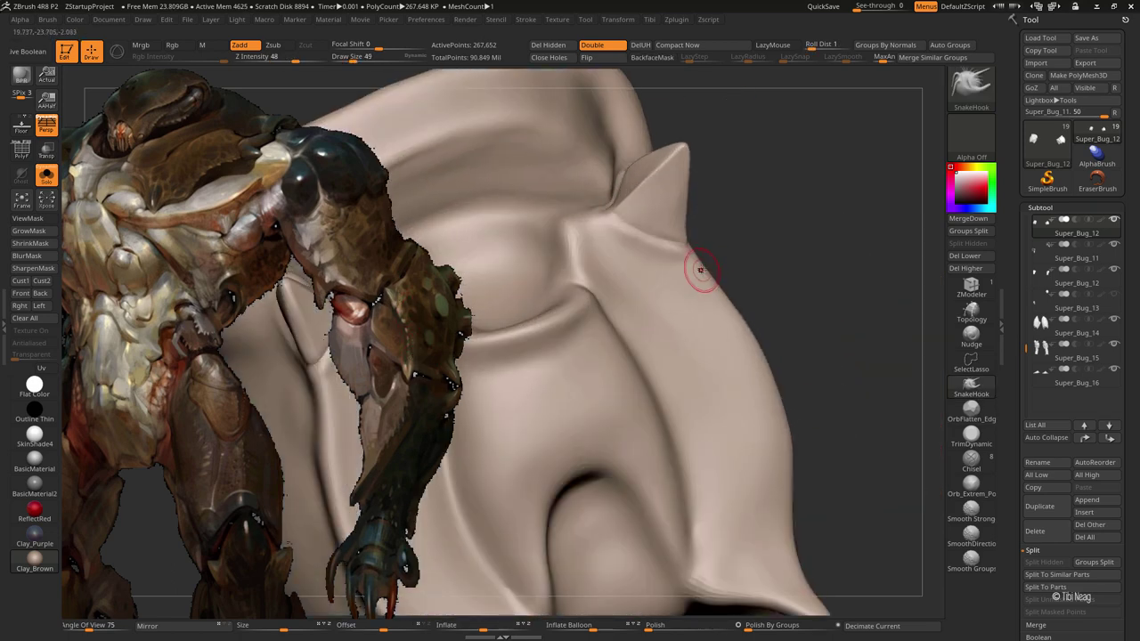
key("u")
left_click_drag(385, 106, 406, 122)
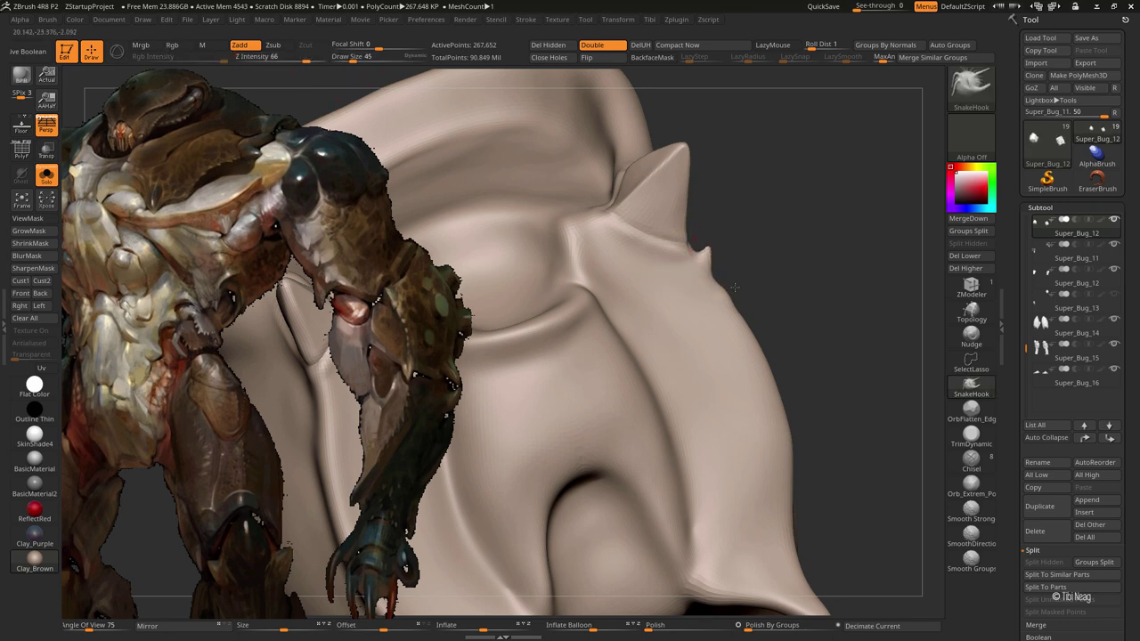
mouse_move(787, 262)
left_mouse_down()
mouse_move(743, 312)
mouse_move(783, 295)
mouse_move(821, 308)
mouse_move(797, 332)
mouse_move(751, 317)
mouse_move(854, 269)
mouse_move(761, 337)
left_mouse_up()
mouse_move(767, 379)
left_mouse_down()
mouse_move(825, 368)
mouse_move(757, 396)
mouse_move(787, 384)
mouse_move(821, 246)
mouse_move(742, 249)
left_mouse_up()
Step: Nudge a spike tip into shape with Move Topological and check the row from the side
key("b")
key("c")
key("l")
key("b")
key("m")
key("t")
left_click_drag(728, 199, 712, 219)
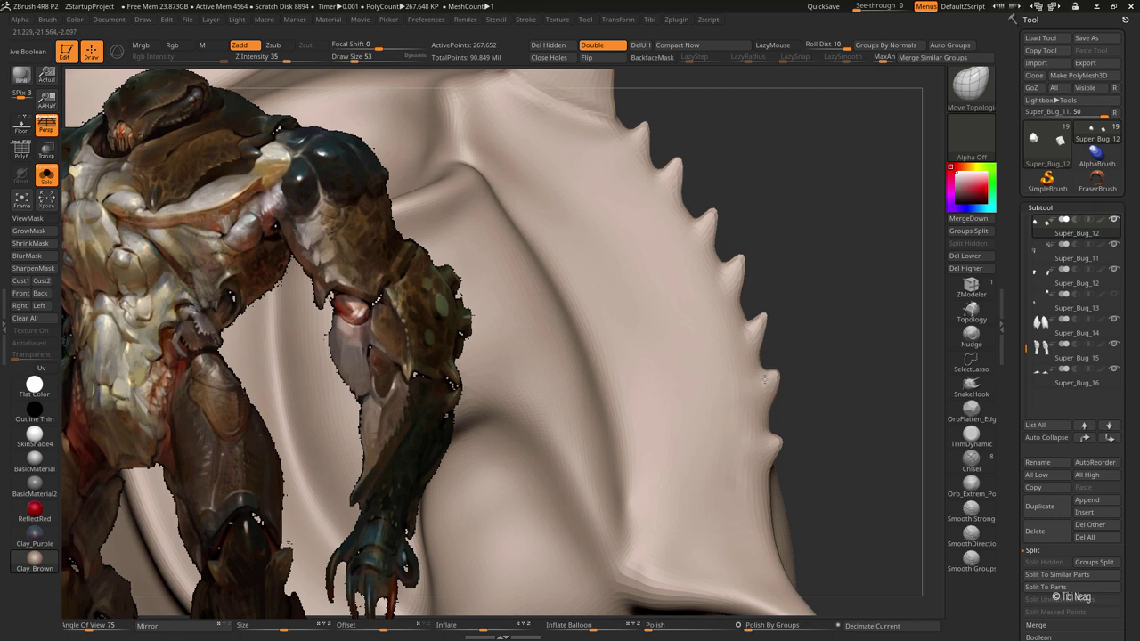
mouse_move(782, 434)
left_mouse_down()
mouse_move(727, 387)
mouse_move(592, 351)
left_mouse_up()
Step: At the highest subdivision level, smooth the surface between the spike bases
key("b")
key("c")
key("l")
key("ctrl+d")
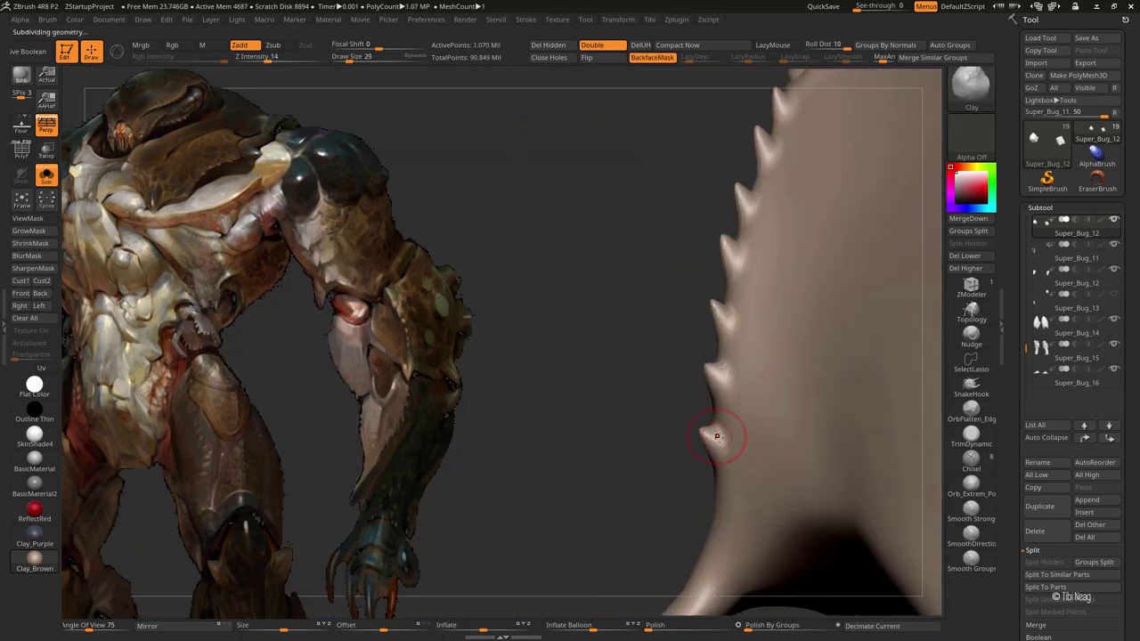
mouse_move(728, 445)
left_mouse_down()
mouse_move(598, 359)
mouse_move(655, 449)
left_mouse_up()
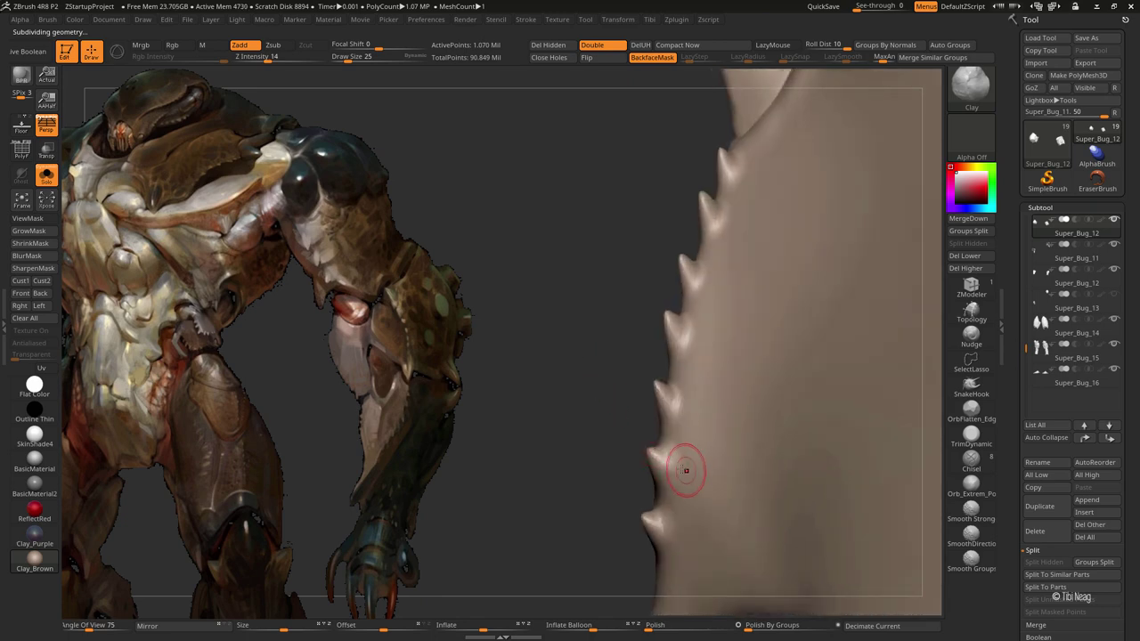
key("shift")
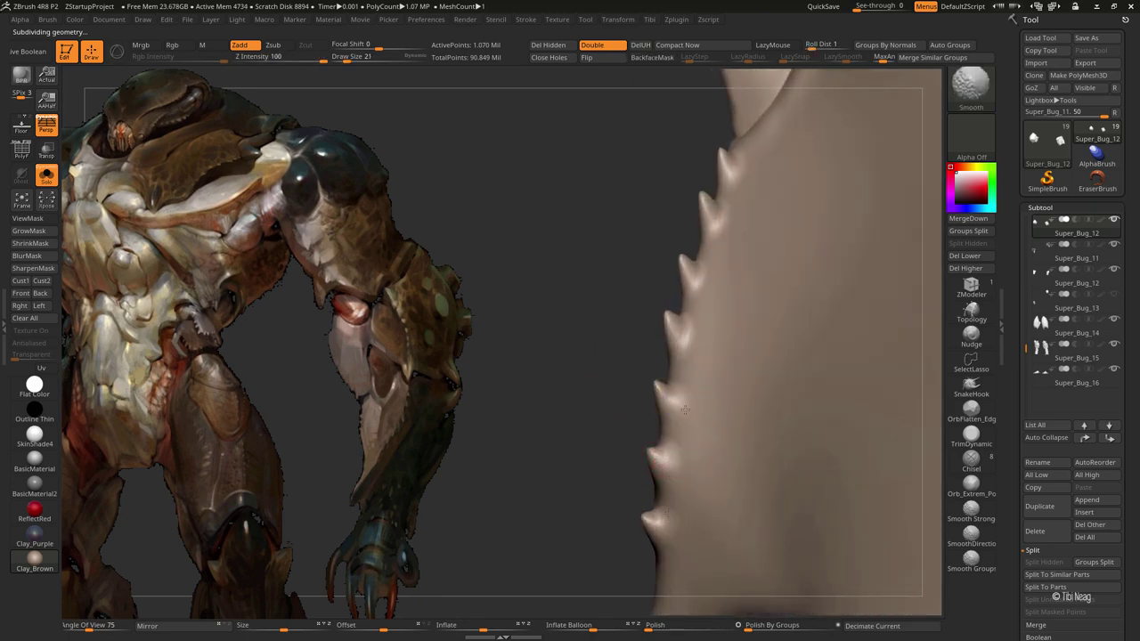
left_click_drag(682, 392, 683, 383)
key("shift")
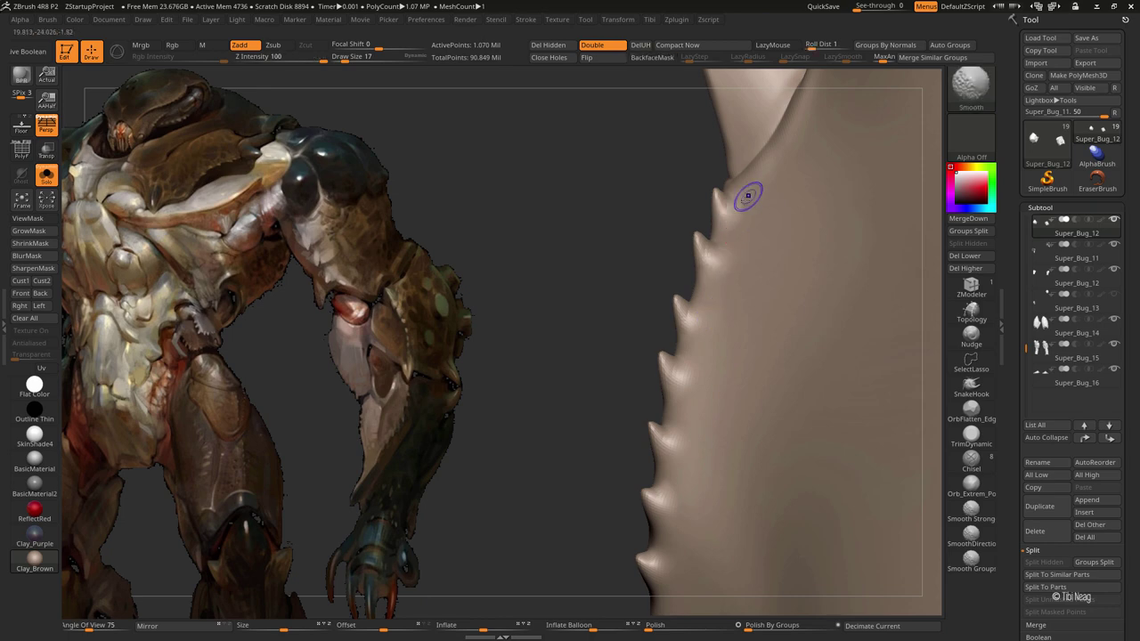
mouse_move(745, 191)
left_mouse_down()
mouse_move(692, 242)
mouse_move(854, 163)
mouse_move(823, 136)
mouse_move(801, 178)
left_mouse_up()
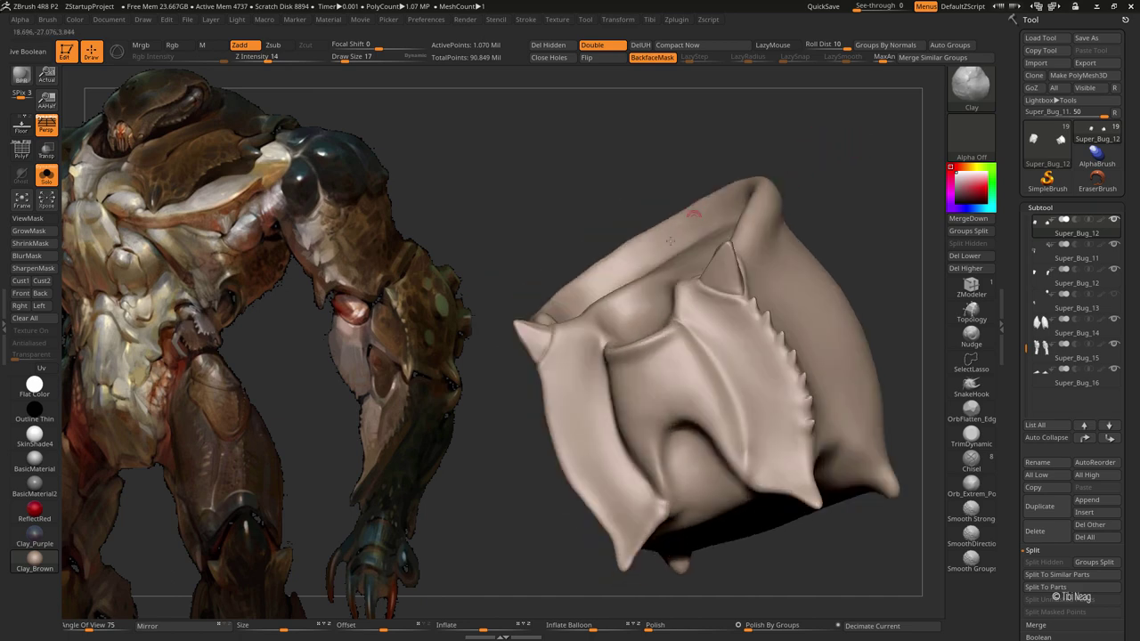
Step: Reshape the arm guard's overall form with Move Topological at the lowest subdivision level
key("b")
key("d")
key("s")
key("shift+d")
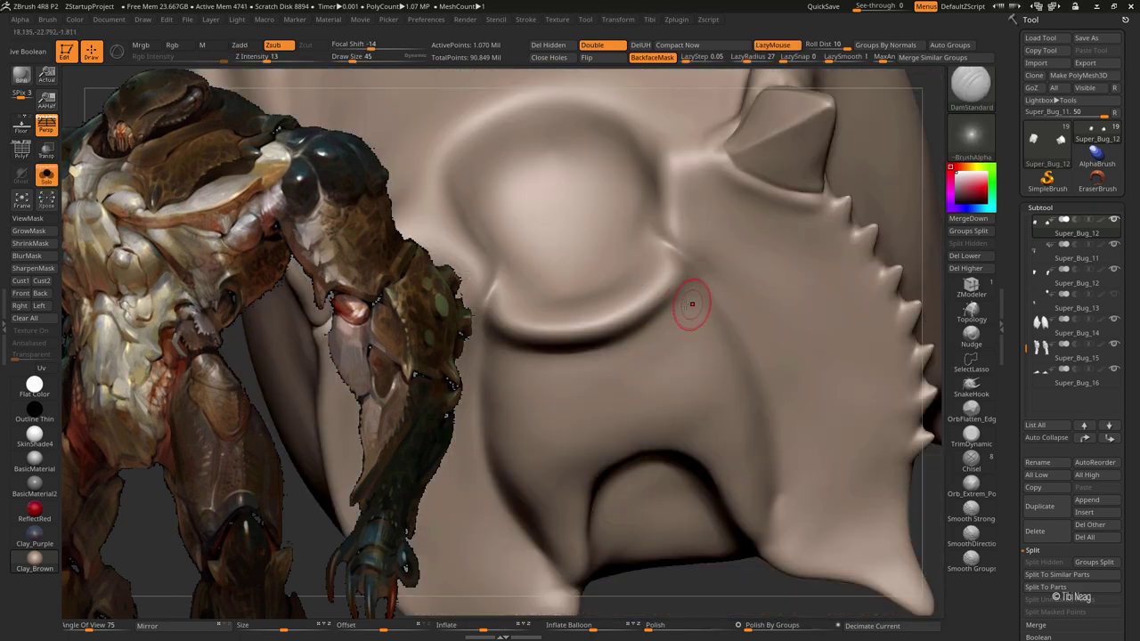
key("b")
key("m")
key("t")
mouse_move(706, 305)
left_mouse_down()
mouse_move(682, 293)
mouse_move(653, 308)
mouse_move(674, 229)
mouse_move(554, 278)
mouse_move(549, 254)
mouse_move(593, 247)
mouse_move(585, 311)
mouse_move(559, 323)
mouse_move(575, 343)
mouse_move(681, 325)
mouse_move(699, 285)
mouse_move(621, 333)
left_mouse_up()
key("space")
key("d")
Step: Build up and smooth the lump inside the dome with the Clay brush
key("space")
left_click(559, 323)
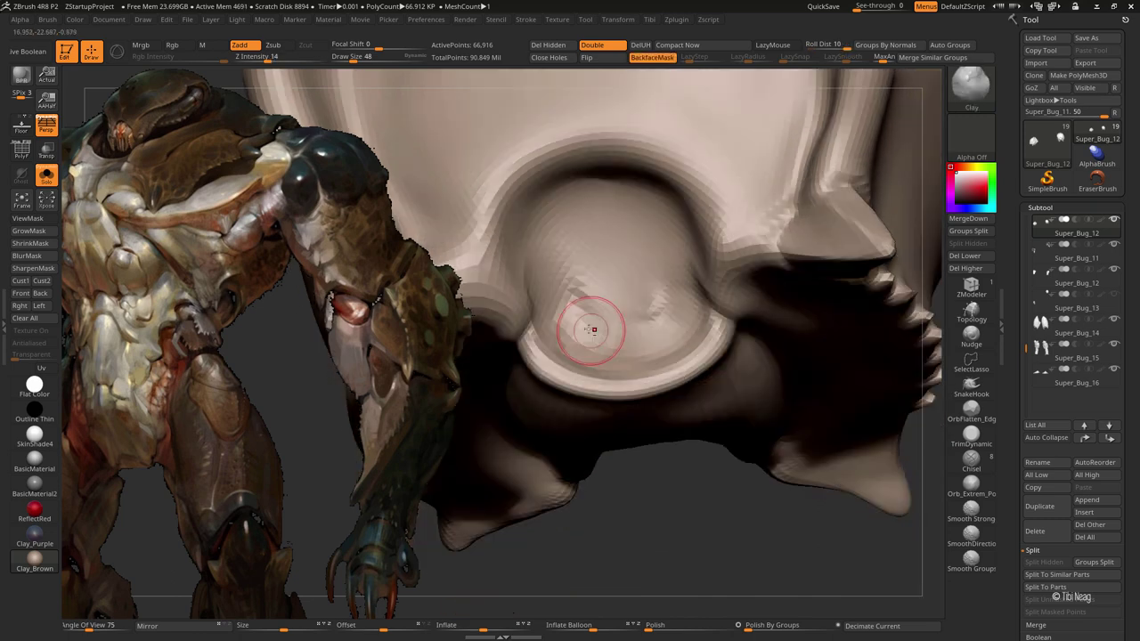
mouse_move(626, 289)
left_mouse_down()
mouse_move(590, 325)
mouse_move(588, 267)
left_mouse_up()
left_click_drag(659, 311, 570, 258)
left_click_drag(614, 311, 552, 231)
left_click_drag(666, 283, 665, 275)
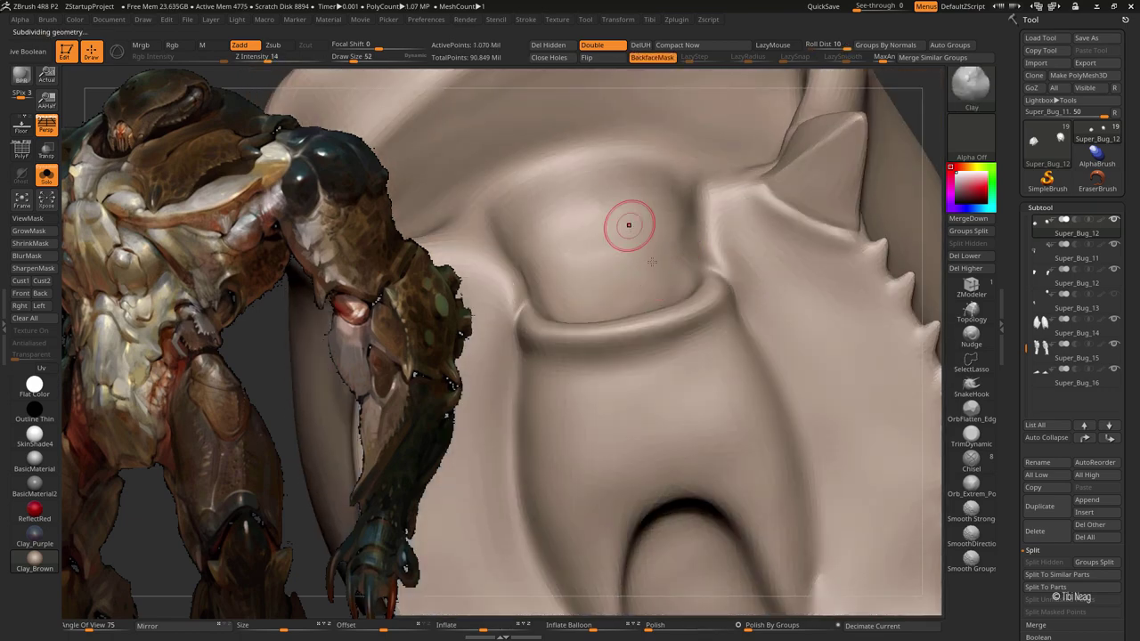
Step: Select the Super_Bug_11 part and set up a smaller DamStandard brush
left_click(608, 303, "alt")
key("b")
key("d")
key("s")
mouse_move(608, 303)
left_mouse_down()
mouse_move(745, 262)
mouse_move(661, 205)
mouse_move(637, 154)
left_mouse_up()
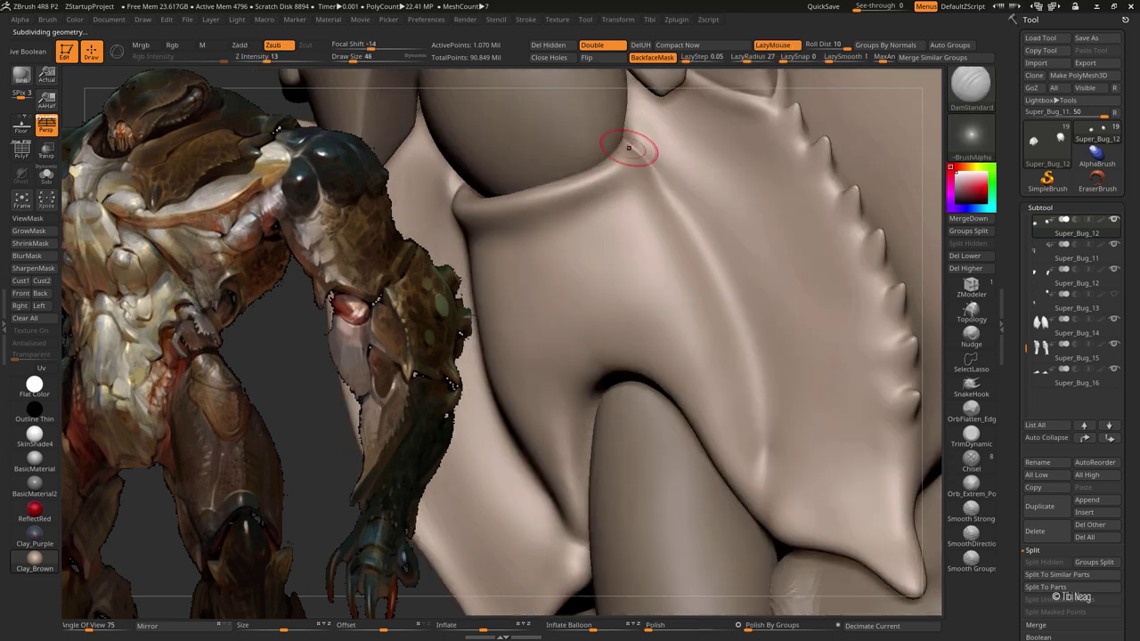
key("[")
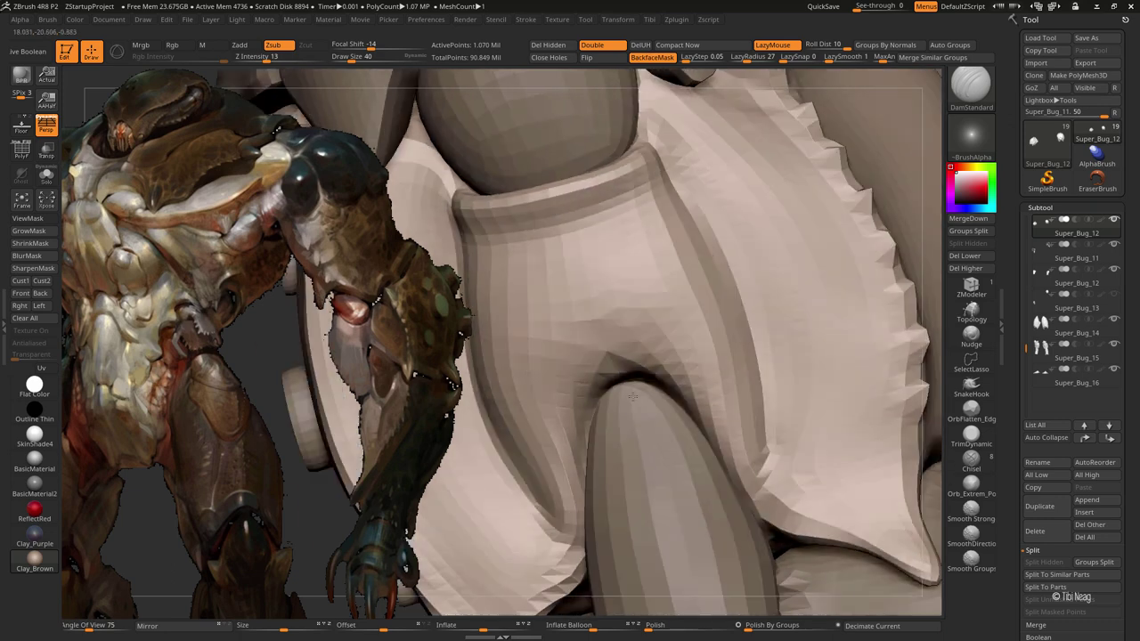
right_click_drag(751, 497, 528, 189)
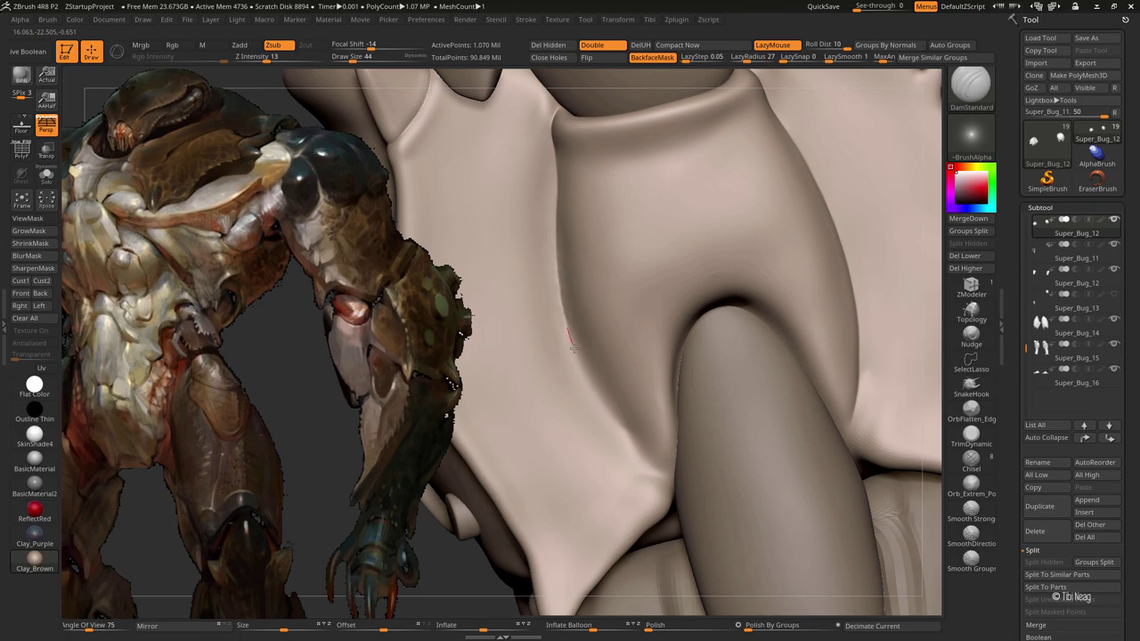
mouse_move(684, 478)
right_mouse_down()
mouse_move(653, 398)
mouse_move(603, 344)
right_mouse_up()
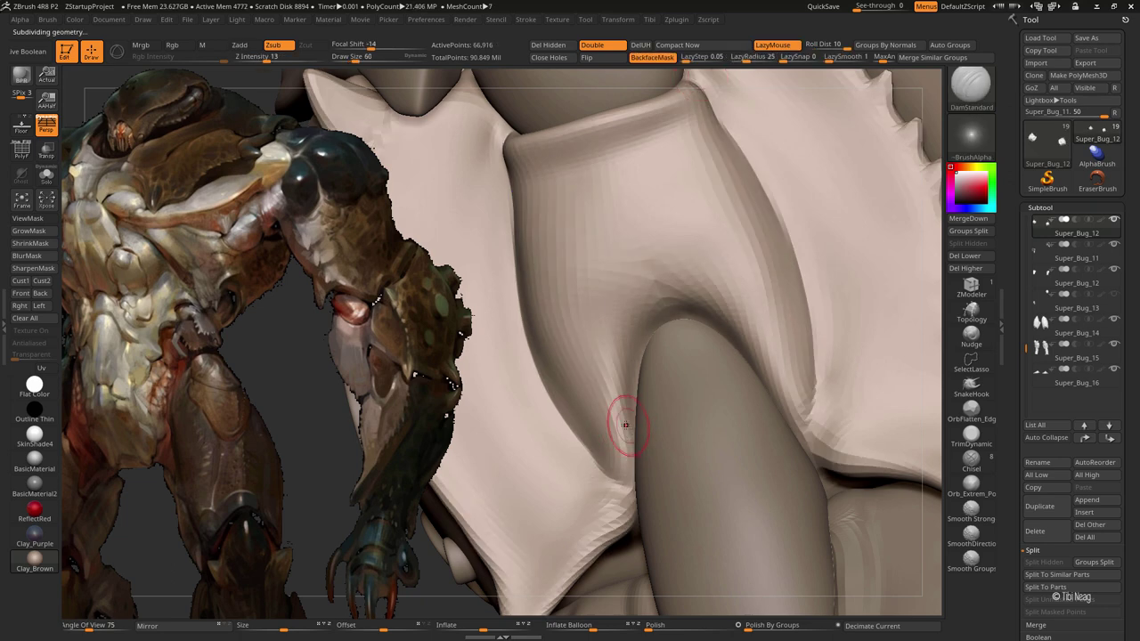
Step: Sharpen the central fold's creases with DamStandard in Zadd mode at the higher subdivision level
key("alt")
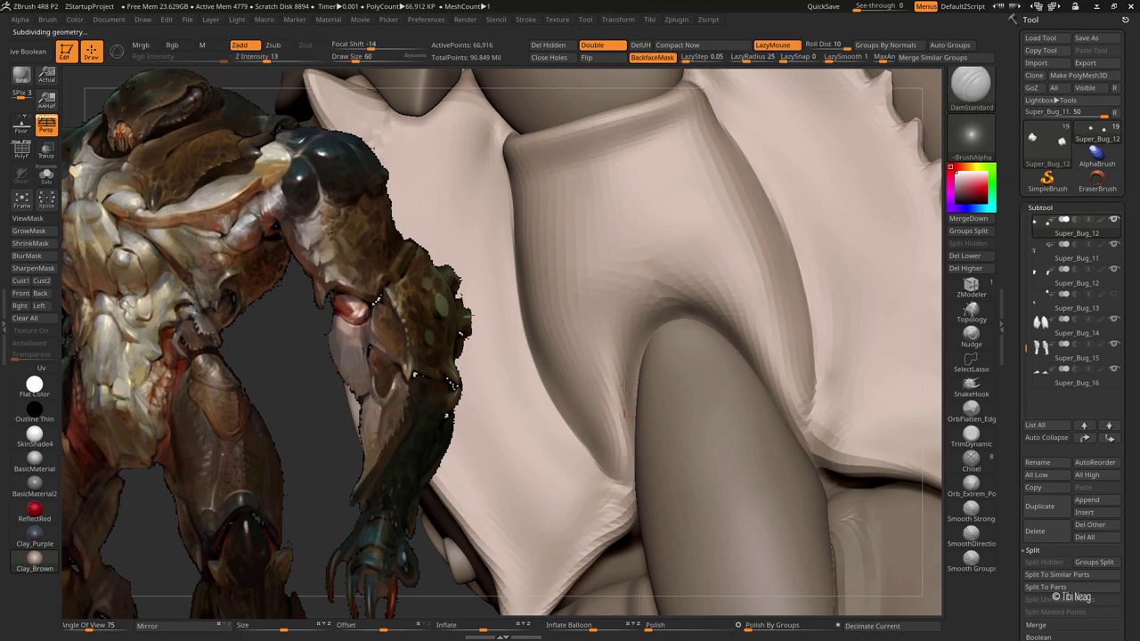
mouse_move(618, 374)
right_mouse_down()
mouse_move(474, 485)
mouse_move(485, 471)
right_mouse_up()
right_click_drag(654, 225, 685, 214)
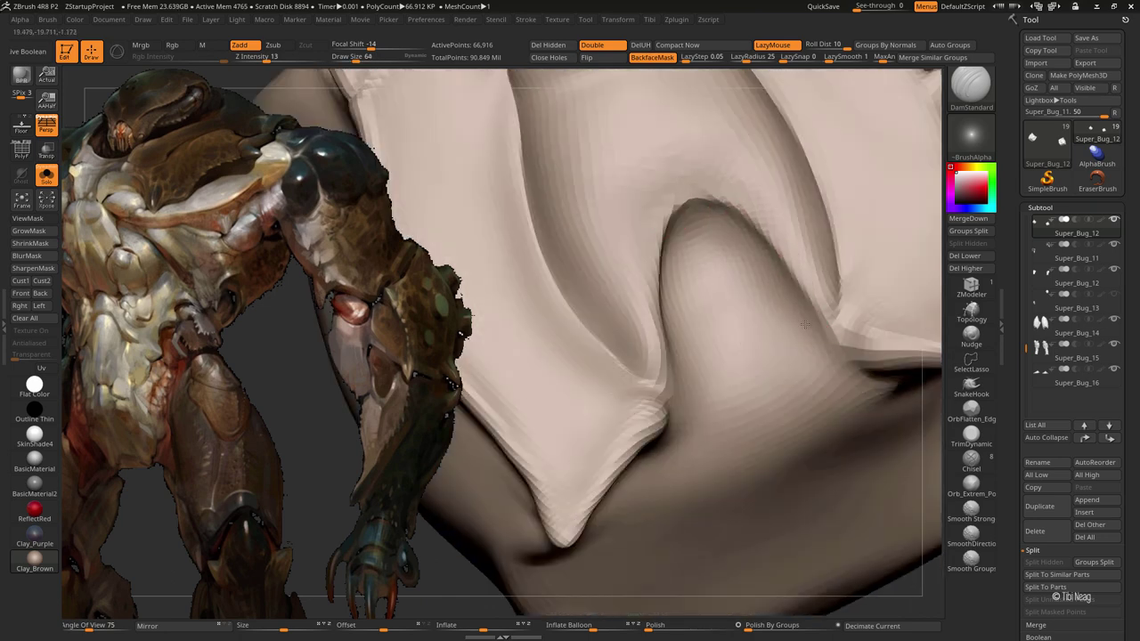
key("ctrl+d")
right_click_drag(650, 349, 656, 338)
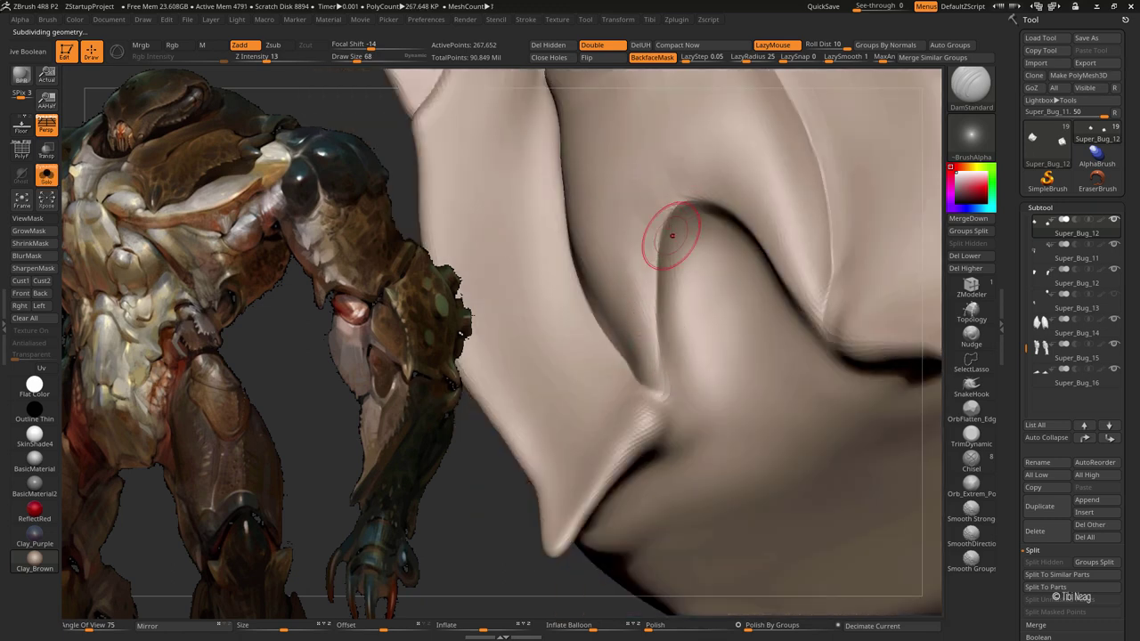
right_click_drag(668, 234, 671, 204)
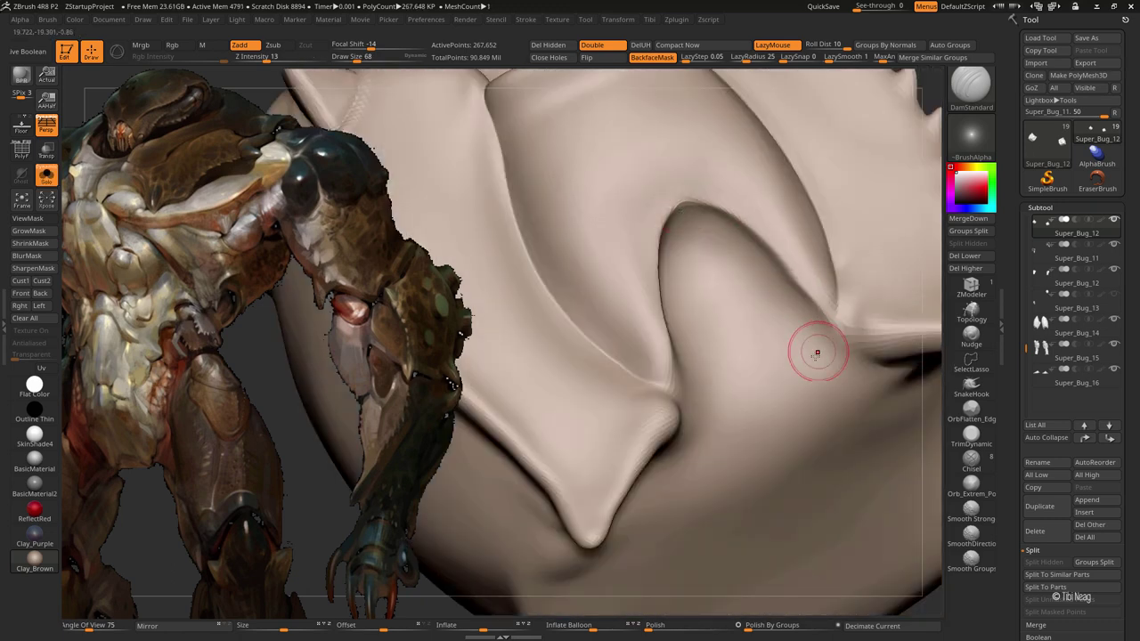
mouse_move(809, 350)
right_mouse_down()
mouse_move(758, 290)
mouse_move(748, 258)
mouse_move(707, 223)
right_mouse_up()
key("b")
key("m")
key("t")
right_click_drag(691, 280, 730, 259)
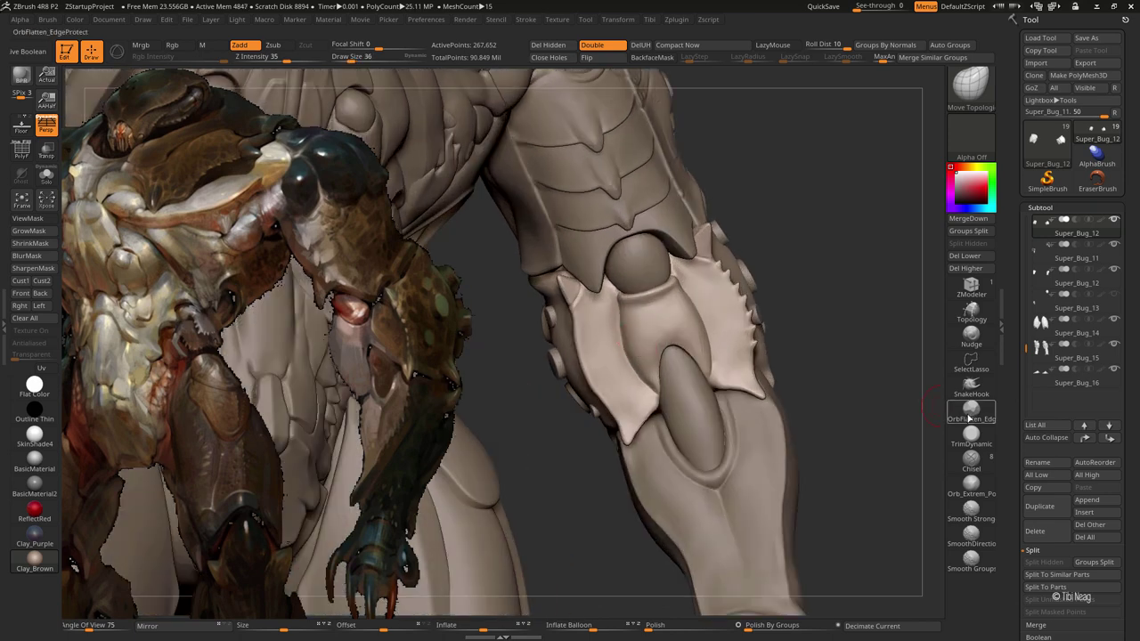
Step: Switch from SnakeHook to Move Topological and turn the guard toward its spiked flap edge
left_click(970, 389)
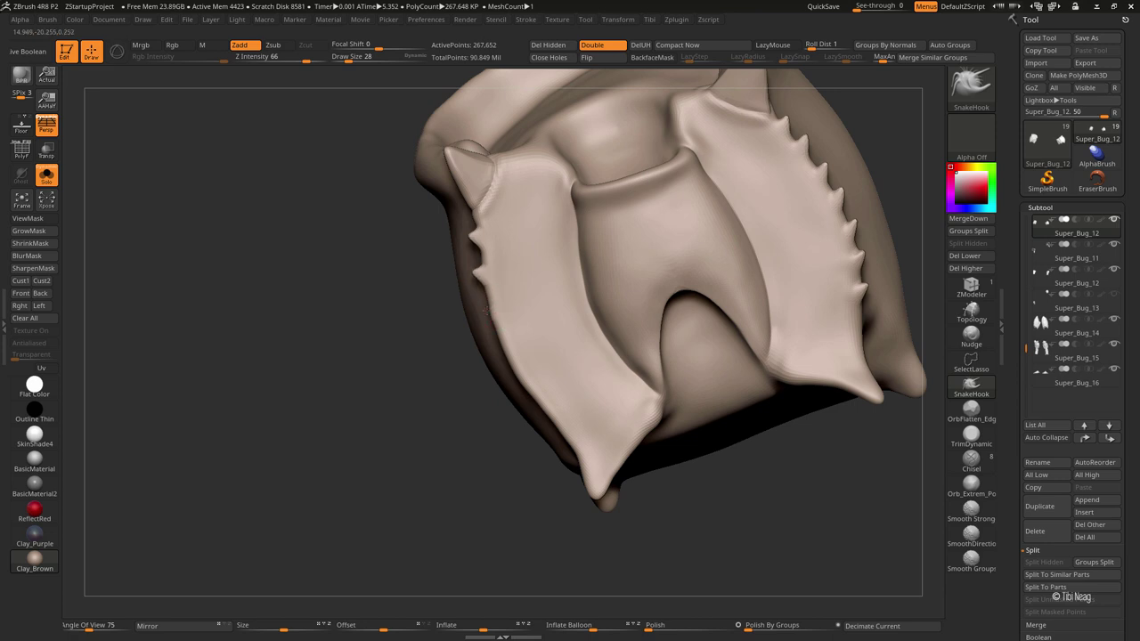
left_click_drag(424, 362, 478, 299)
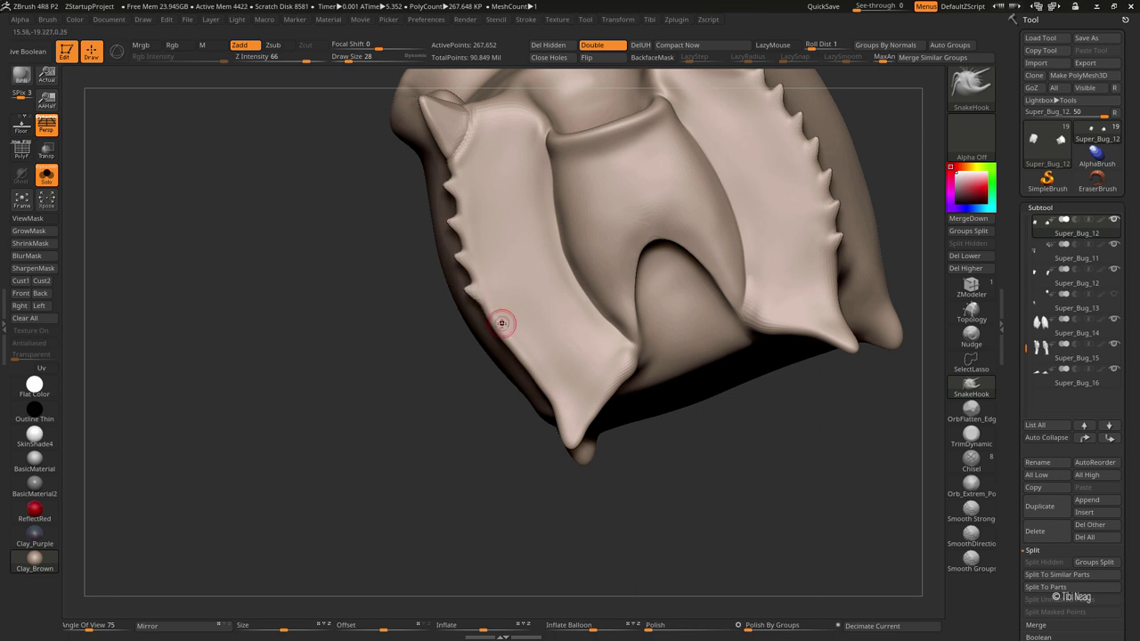
left_click_drag(473, 354, 497, 316)
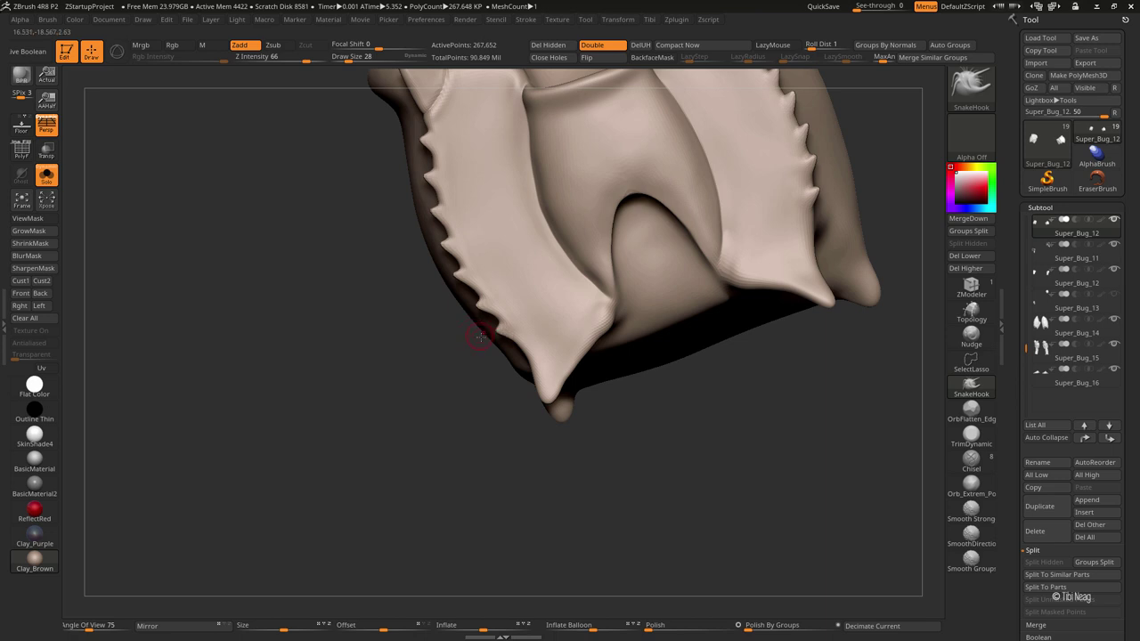
key("f")
mouse_move(400, 387)
left_mouse_down()
mouse_move(422, 359)
mouse_move(512, 317)
left_mouse_up()
key("b")
key("m")
key("t")
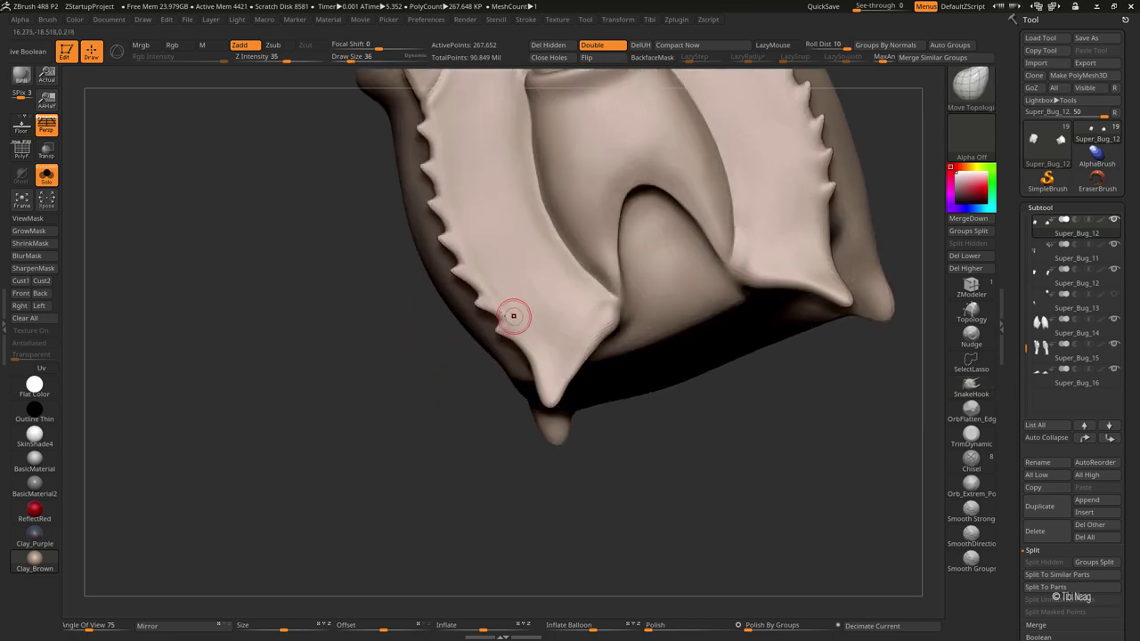
Step: Refine the serrated spikes along the flap edge up close, then drop one subdivision level
scroll(513, 316, "up", 3)
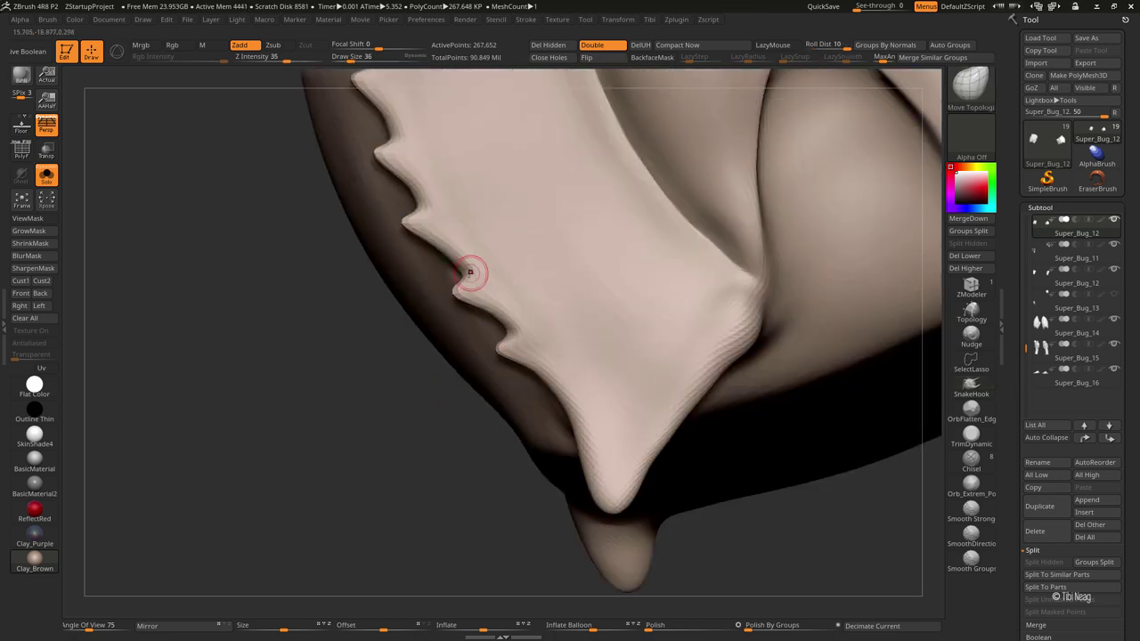
left_click_drag(469, 272, 469, 277)
right_click_drag(473, 289, 492, 289)
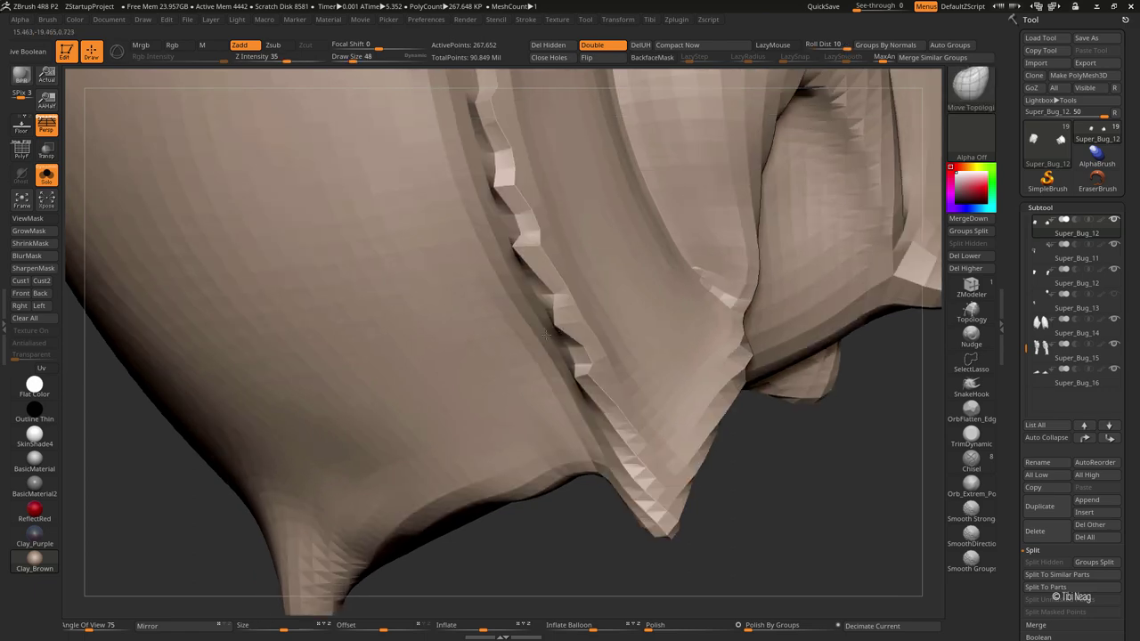
mouse_move(470, 242)
right_mouse_down()
mouse_move(511, 311)
mouse_move(538, 313)
right_mouse_up()
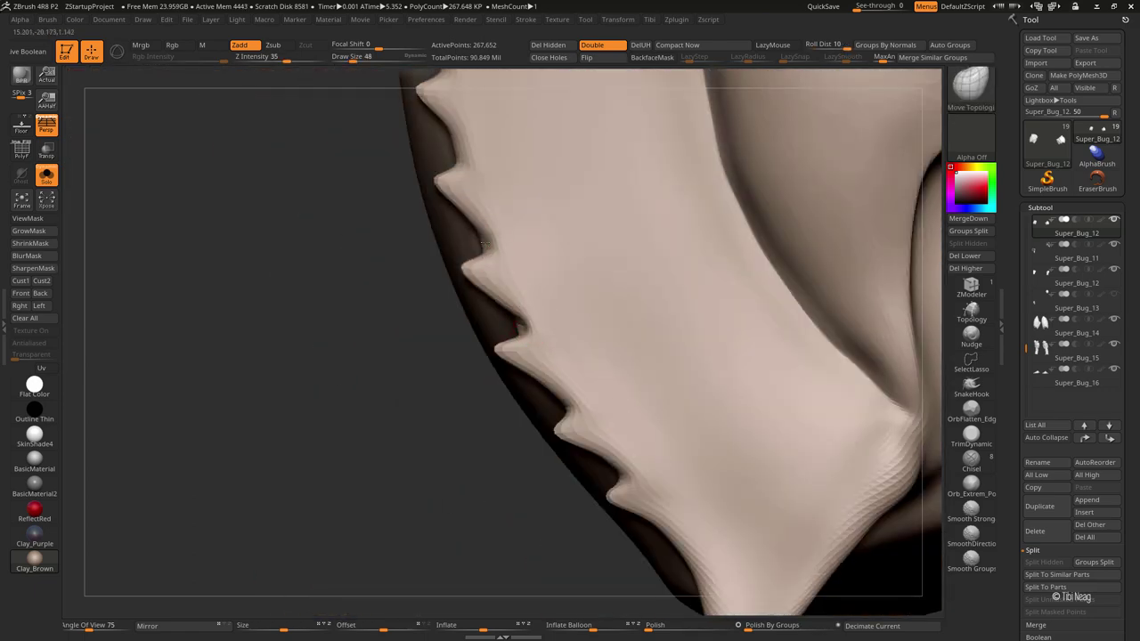
right_click_drag(483, 246, 532, 256)
mouse_move(490, 173)
right_mouse_down()
mouse_move(537, 249)
mouse_move(538, 191)
mouse_move(466, 293)
mouse_move(483, 287)
mouse_move(448, 310)
mouse_move(389, 280)
mouse_move(529, 255)
mouse_move(490, 270)
mouse_move(591, 284)
mouse_move(496, 317)
right_mouse_up()
mouse_move(590, 369)
right_mouse_down()
mouse_move(547, 410)
mouse_move(661, 298)
mouse_move(771, 273)
right_mouse_up()
key("shift+d")
Step: Compare subdivision levels while inspecting the guard's inside, underside and side-view spikes
key("d")
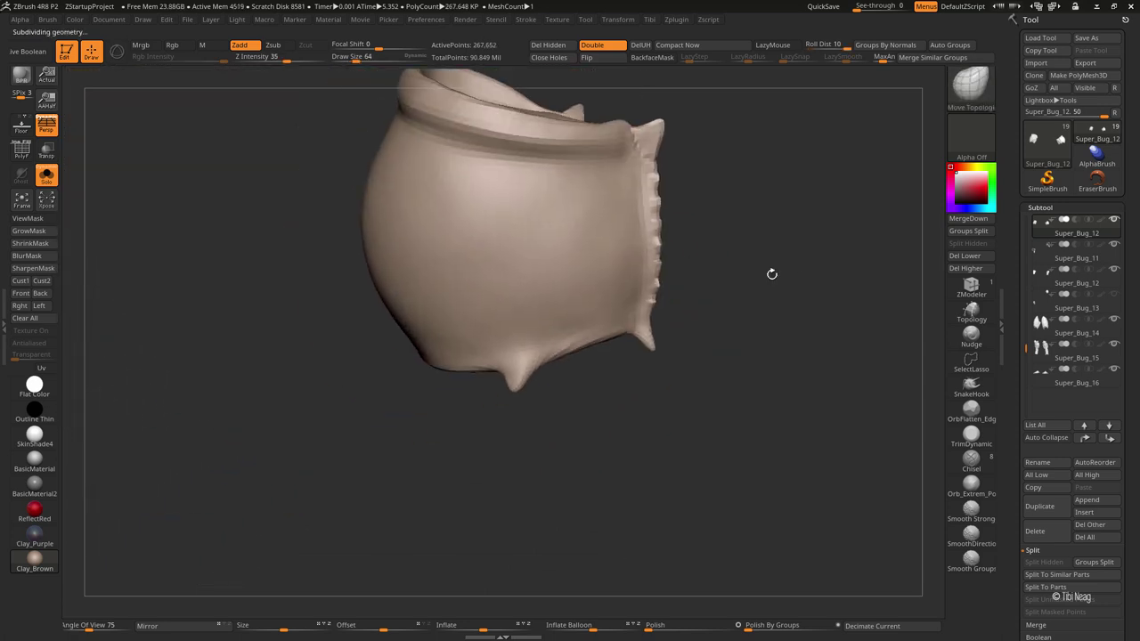
mouse_move(592, 420)
right_mouse_down()
mouse_move(653, 428)
mouse_move(732, 183)
mouse_move(747, 270)
mouse_move(736, 186)
right_mouse_up()
mouse_move(795, 250)
right_mouse_down()
mouse_move(831, 257)
mouse_move(819, 241)
mouse_move(424, 348)
right_mouse_up()
key("shift+d")
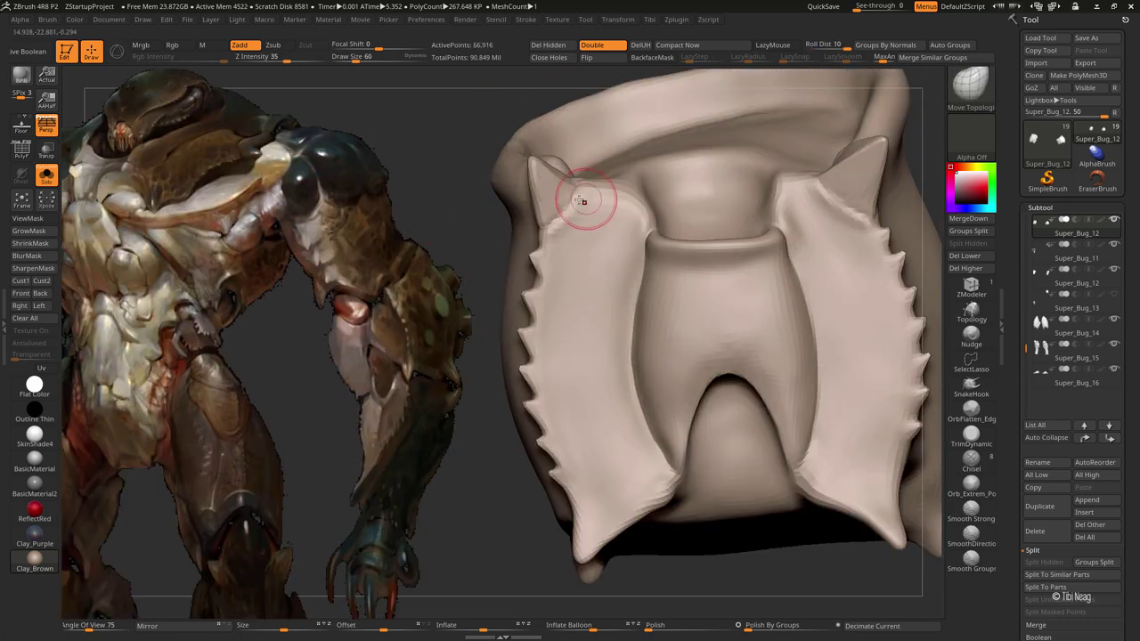
key("shift+d")
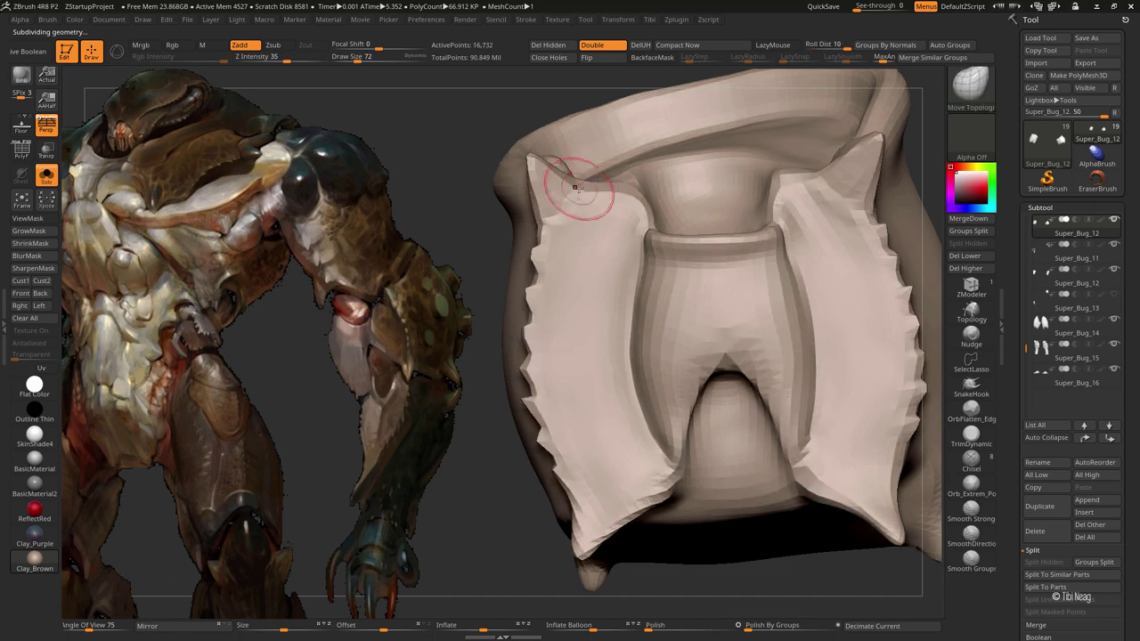
key("d")
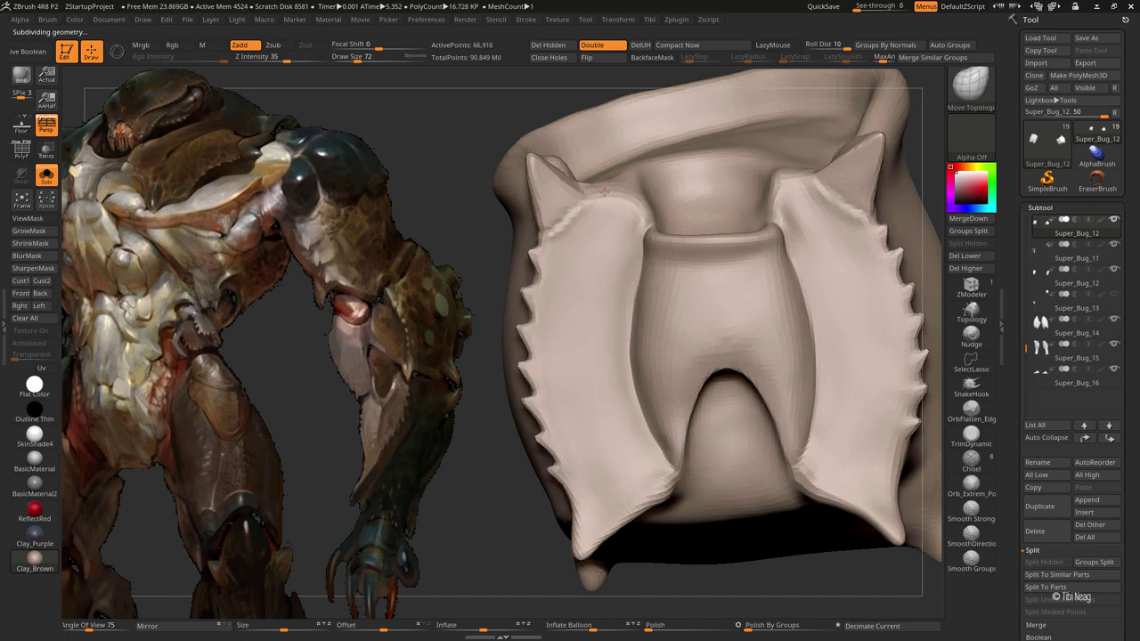
mouse_move(649, 204)
right_mouse_down()
mouse_move(630, 161)
mouse_move(640, 178)
right_mouse_up()
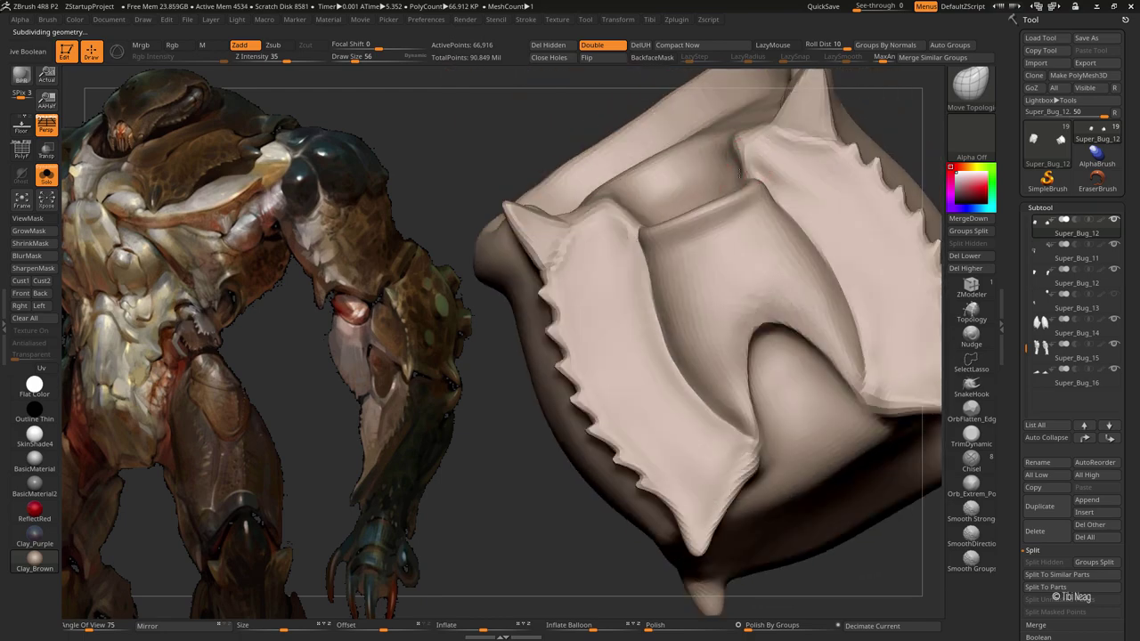
right_click_drag(739, 174, 637, 233)
mouse_move(682, 198)
right_mouse_down()
mouse_move(700, 302)
mouse_move(745, 190)
mouse_move(543, 264)
right_mouse_up()
Step: Return to the highest subdivision level and frame the guard to fill the view
key("ctrl+d")
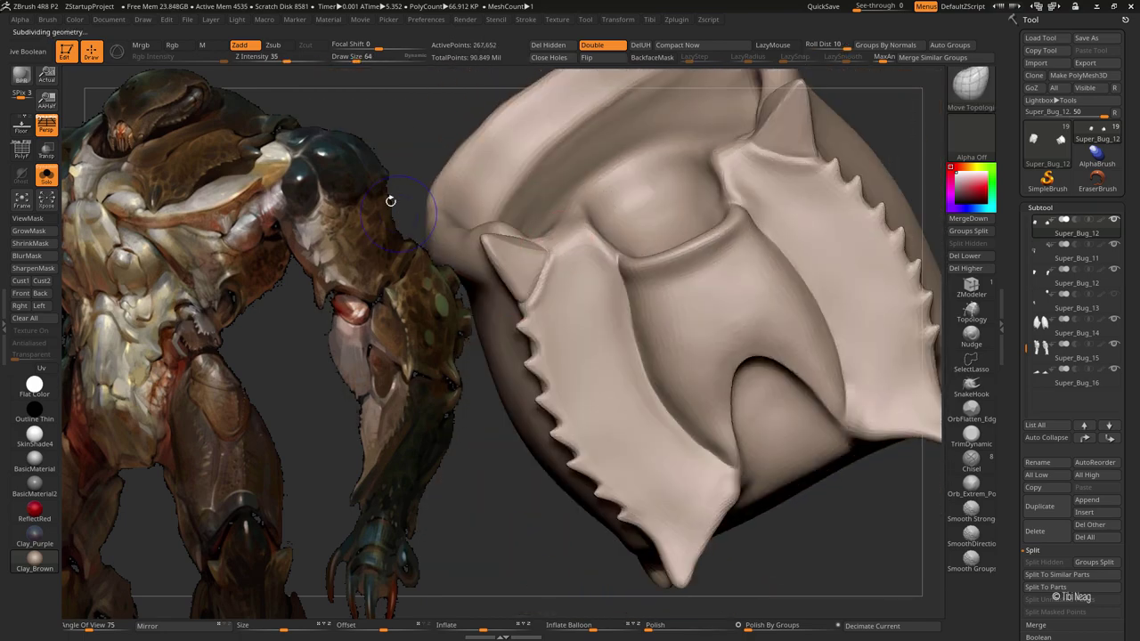
mouse_move(390, 201)
right_mouse_down()
mouse_move(398, 148)
mouse_move(424, 124)
mouse_move(440, 146)
right_mouse_up()
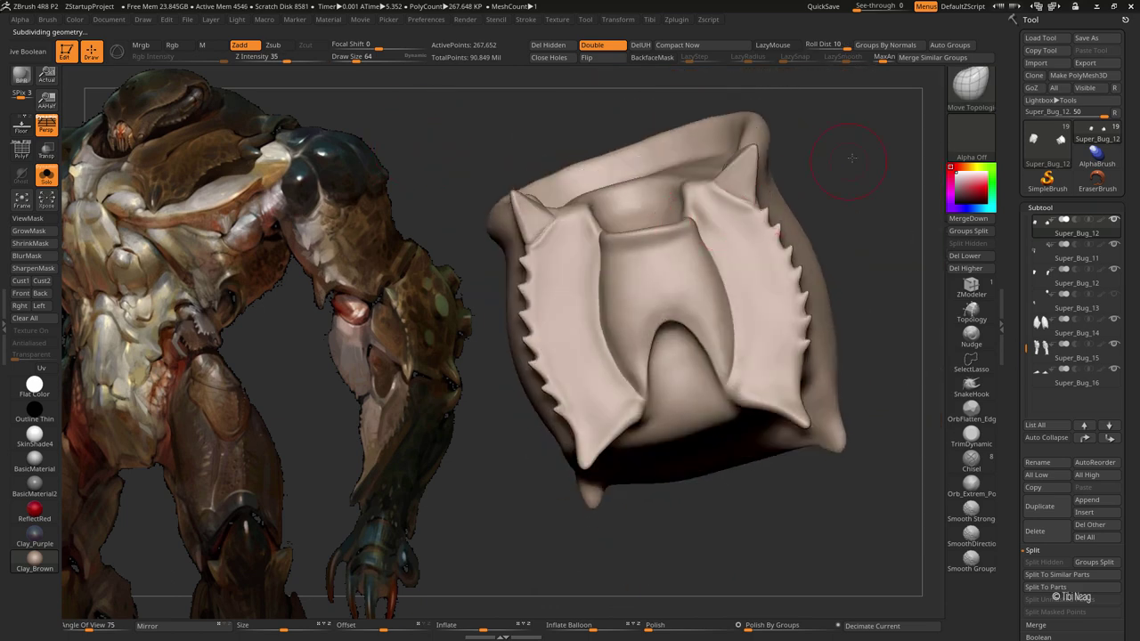
right_click_drag(851, 158, 829, 199, "ctrl")
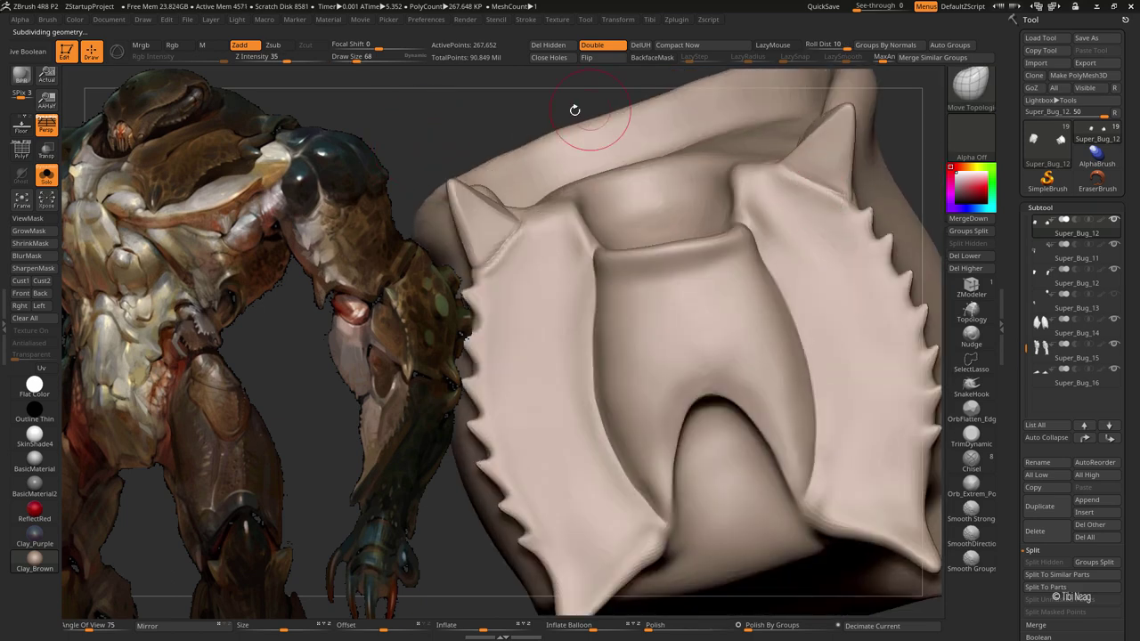
right_click_drag(574, 110, 516, 174)
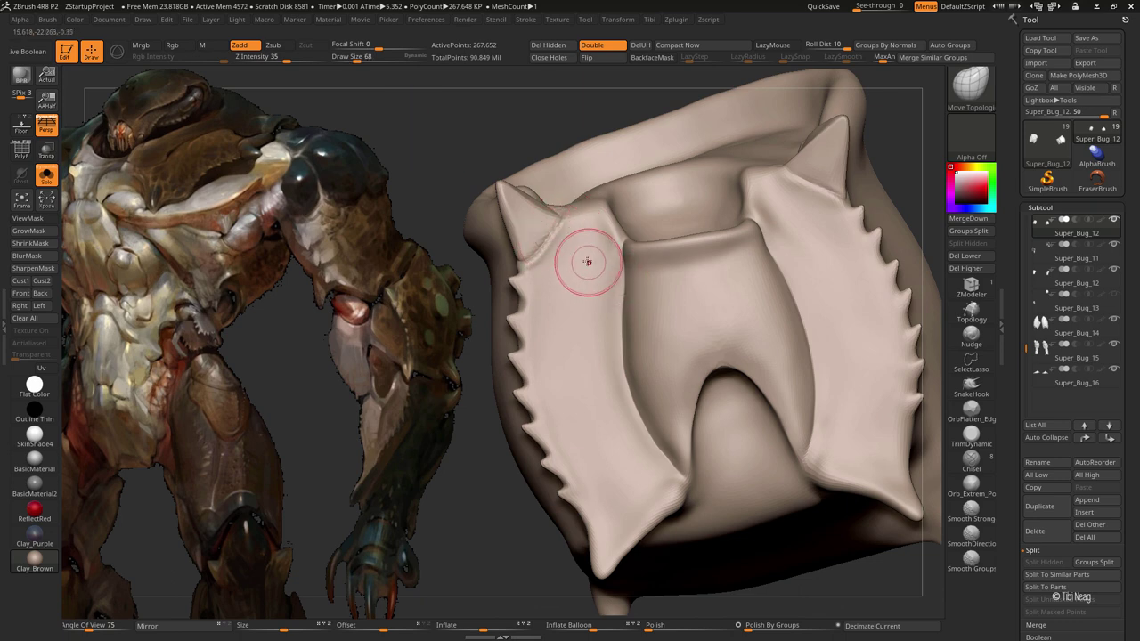
right_click_drag(533, 215, 488, 189)
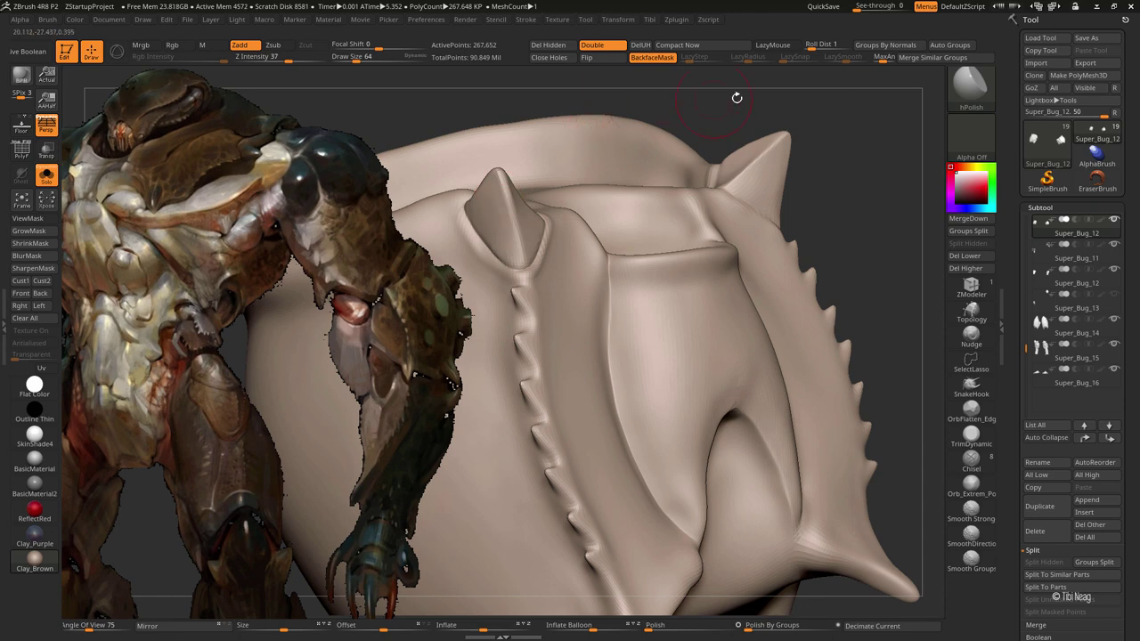
mouse_move(736, 97)
right_mouse_down()
mouse_move(730, 158)
mouse_move(829, 191)
mouse_move(809, 194)
mouse_move(900, 209)
mouse_move(752, 352)
mouse_move(641, 314)
mouse_move(648, 262)
mouse_move(695, 374)
mouse_move(792, 304)
right_mouse_up()
Step: Carve creases with DamStandard and smooth the wing-like flap with Clay and Smooth
key("b")
key("d")
key("s")
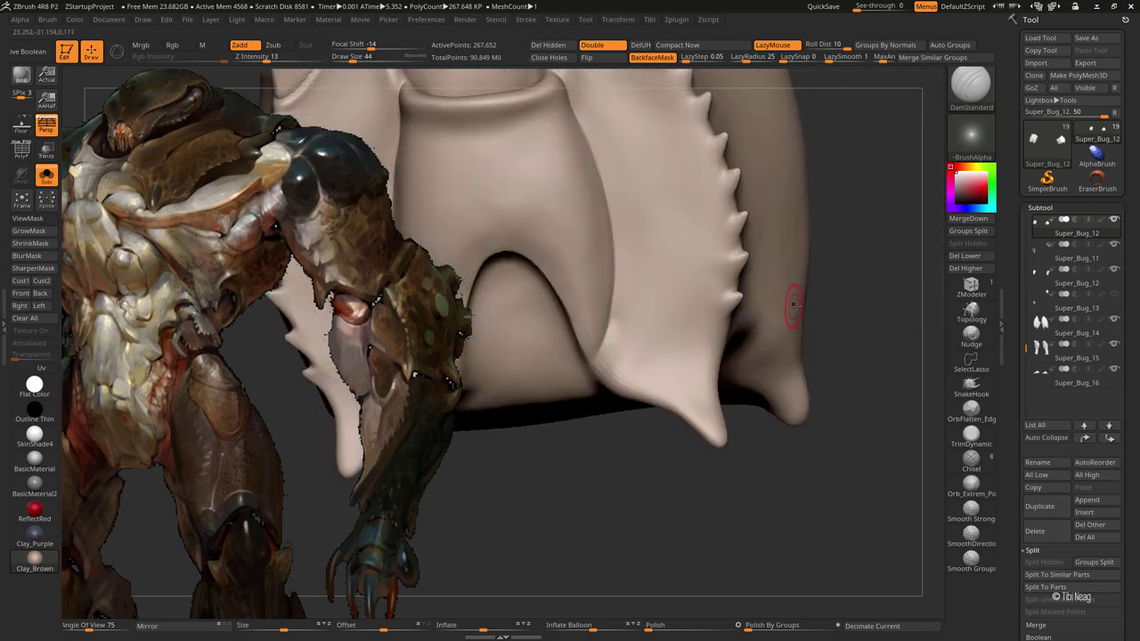
mouse_move(698, 389)
right_mouse_down()
mouse_move(667, 361)
mouse_move(707, 478)
mouse_move(650, 323)
mouse_move(629, 356)
mouse_move(478, 406)
mouse_move(568, 378)
mouse_move(615, 466)
mouse_move(741, 249)
right_mouse_up()
key("b")
key("c")
key("l")
key("shift")
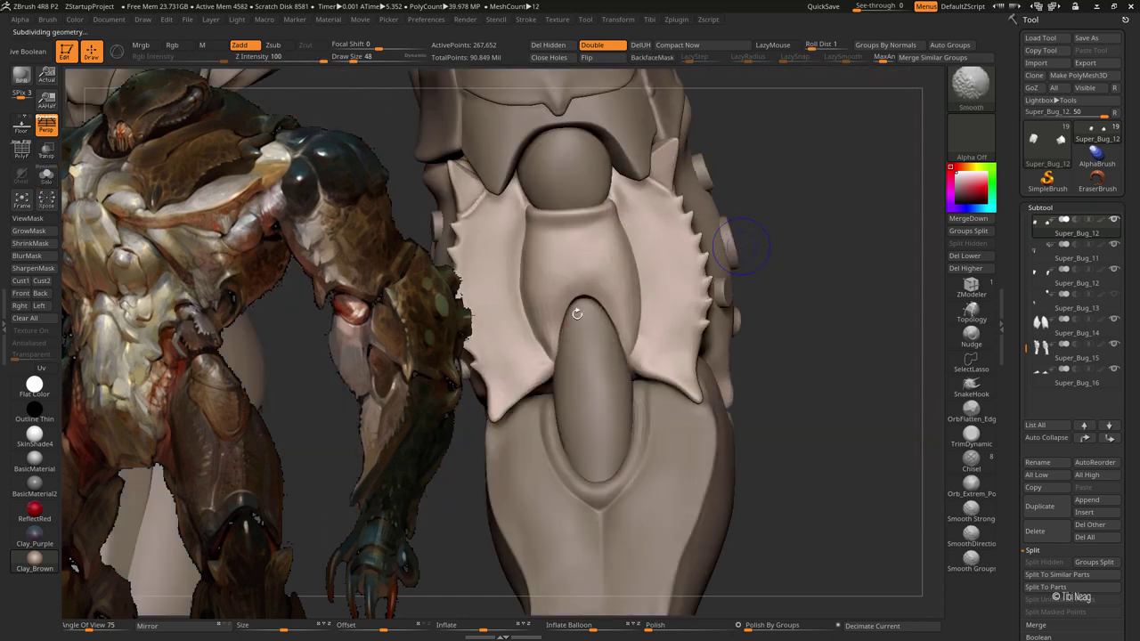
right_click_drag(819, 231, 553, 320, "alt")
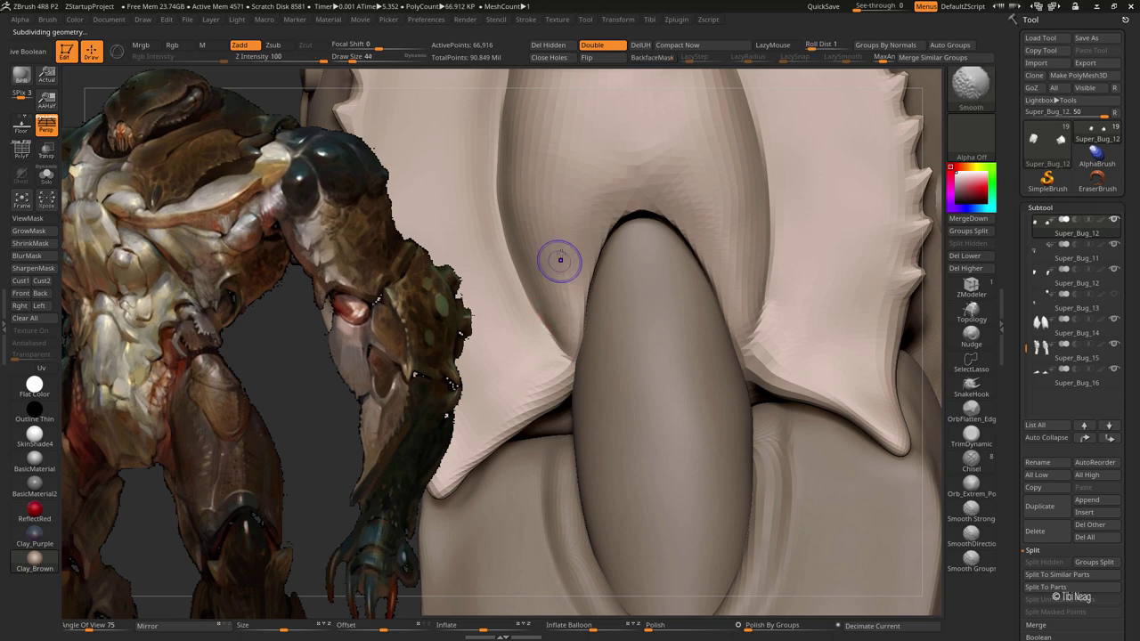
mouse_move(554, 258)
right_mouse_down("alt")
mouse_move(425, 300)
mouse_move(791, 221)
right_mouse_up("alt")
key("b")
key("m")
key("t")
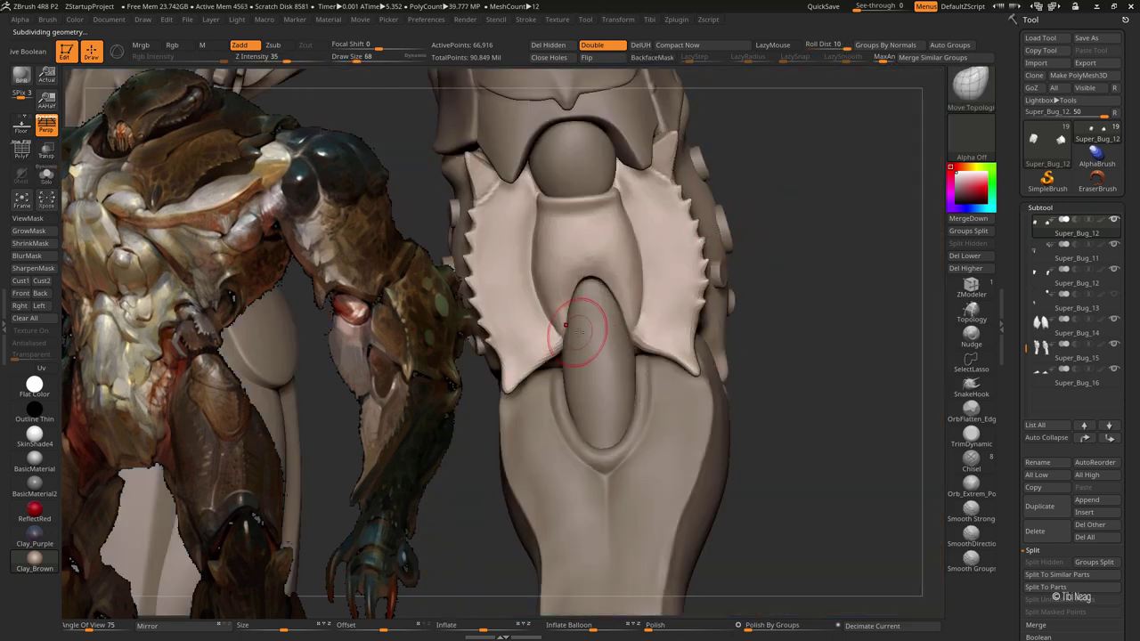
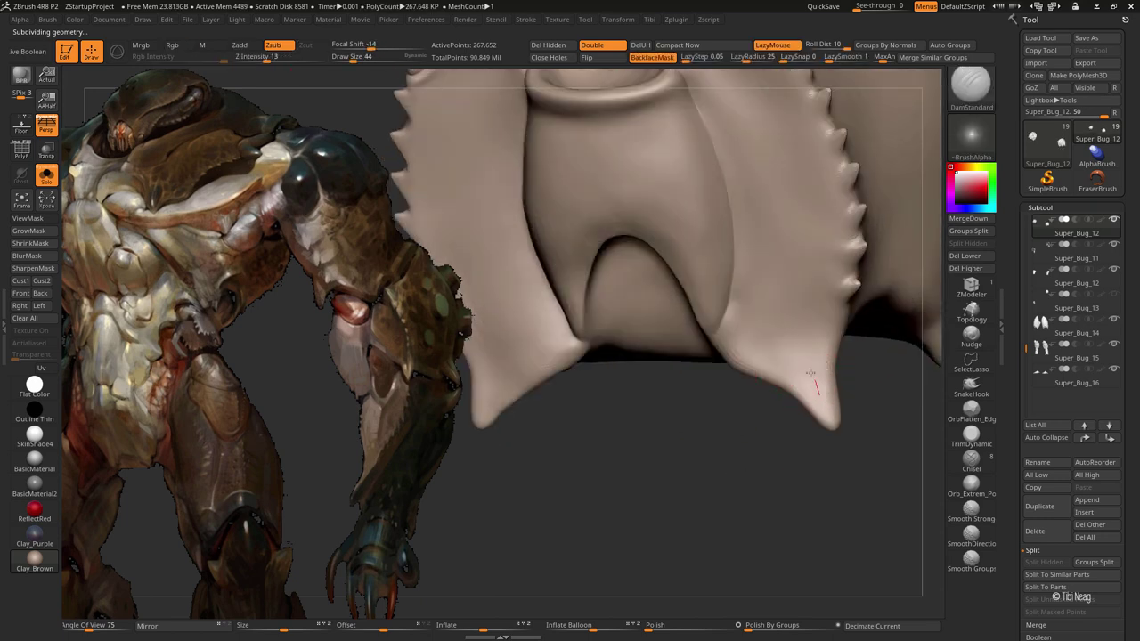
Step: Carve DamStandard creases near each spiked elbow flap tip, subdividing once and smoothing lightly
left_click_drag(810, 372, 773, 307)
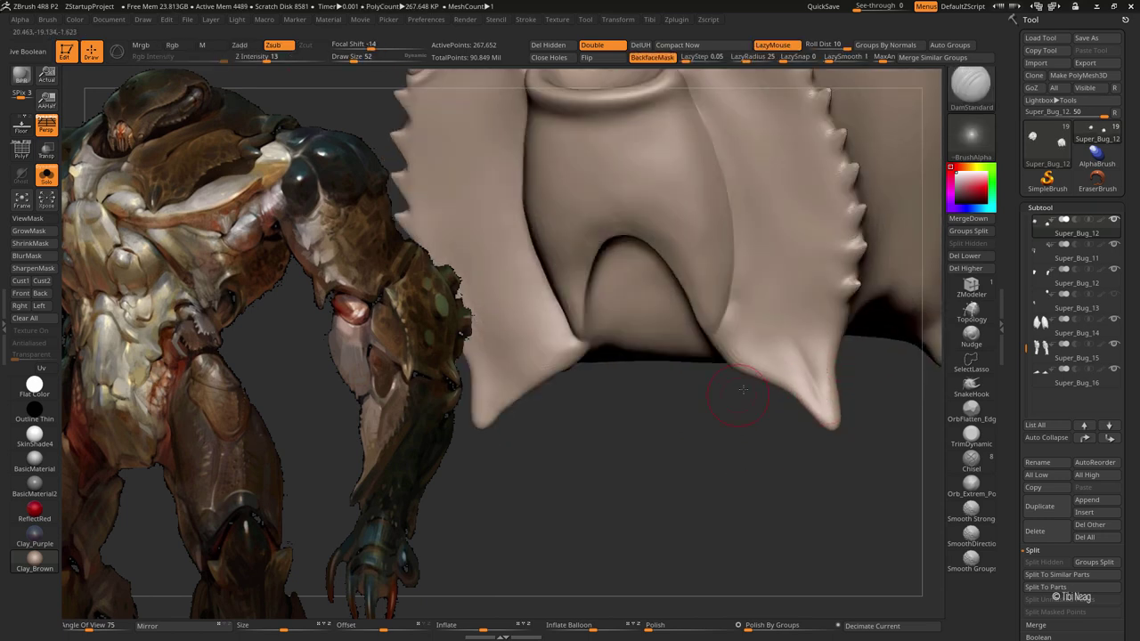
left_click_drag(743, 389, 526, 395)
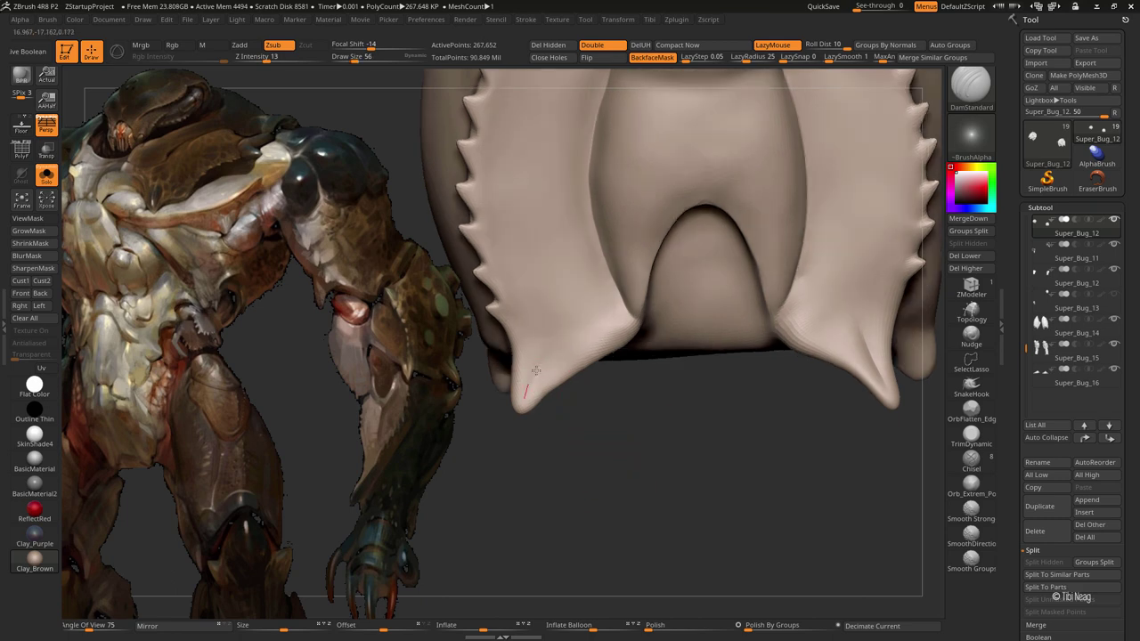
mouse_move(623, 470)
left_mouse_down()
mouse_move(767, 365)
mouse_move(734, 388)
left_mouse_up()
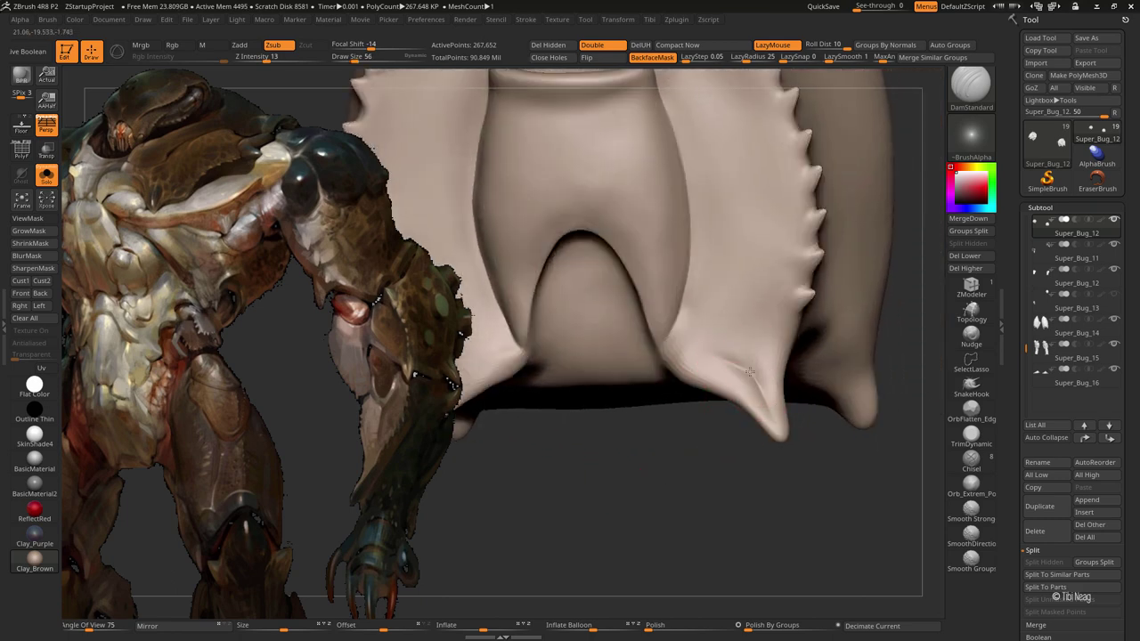
left_click_drag(730, 427, 573, 455)
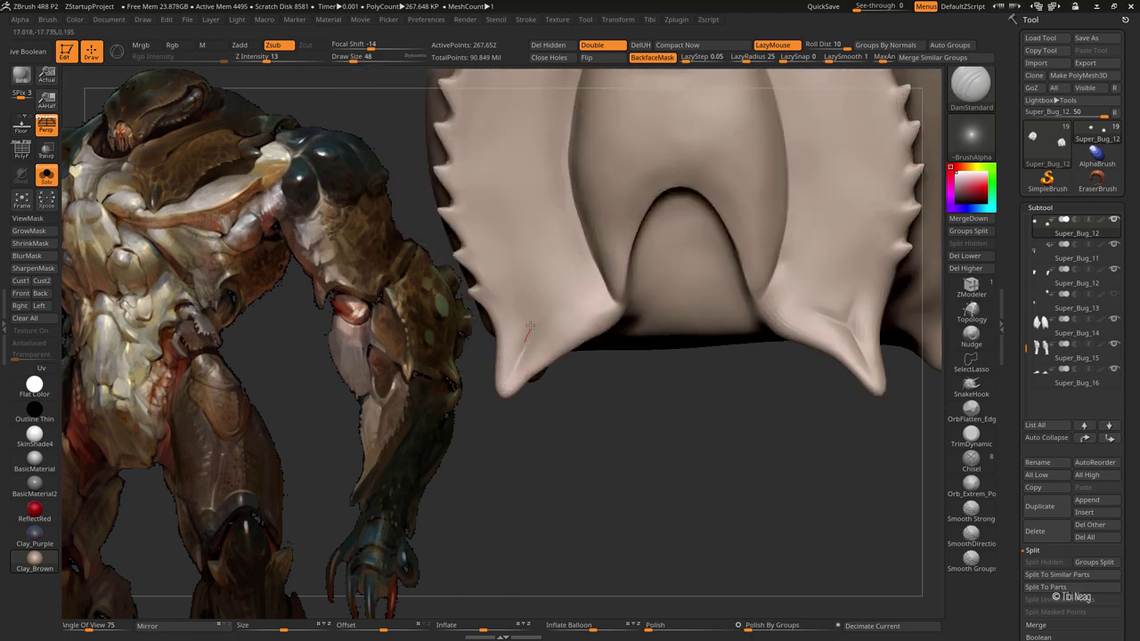
left_click_drag(592, 349, 769, 333)
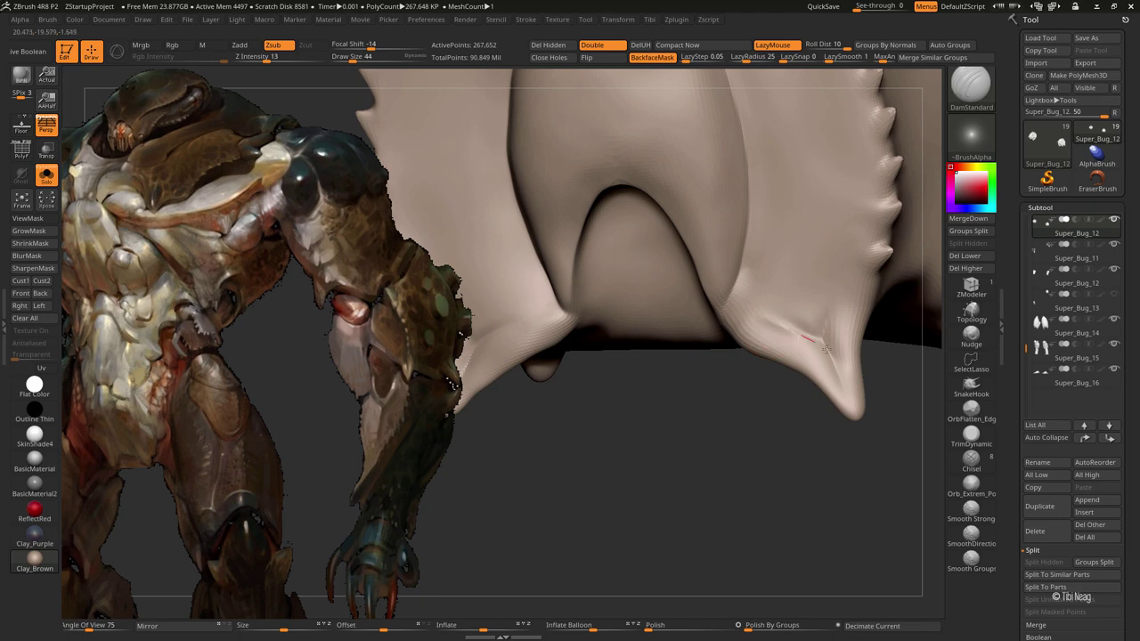
left_click_drag(834, 350, 829, 327)
key("ctrl+d")
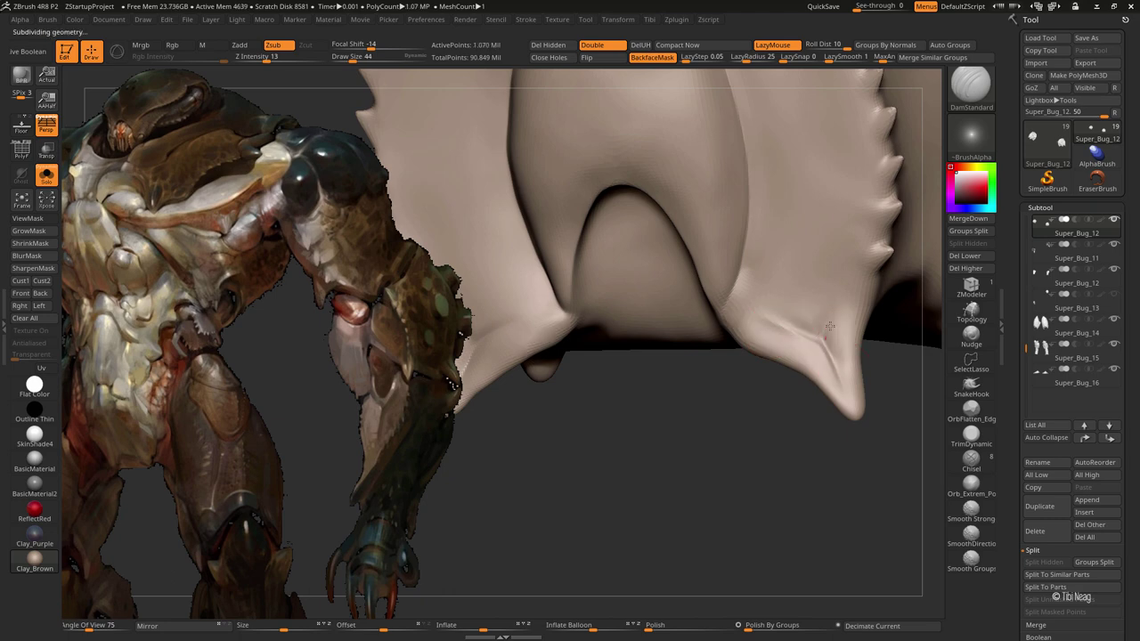
left_click_drag(762, 457, 588, 363)
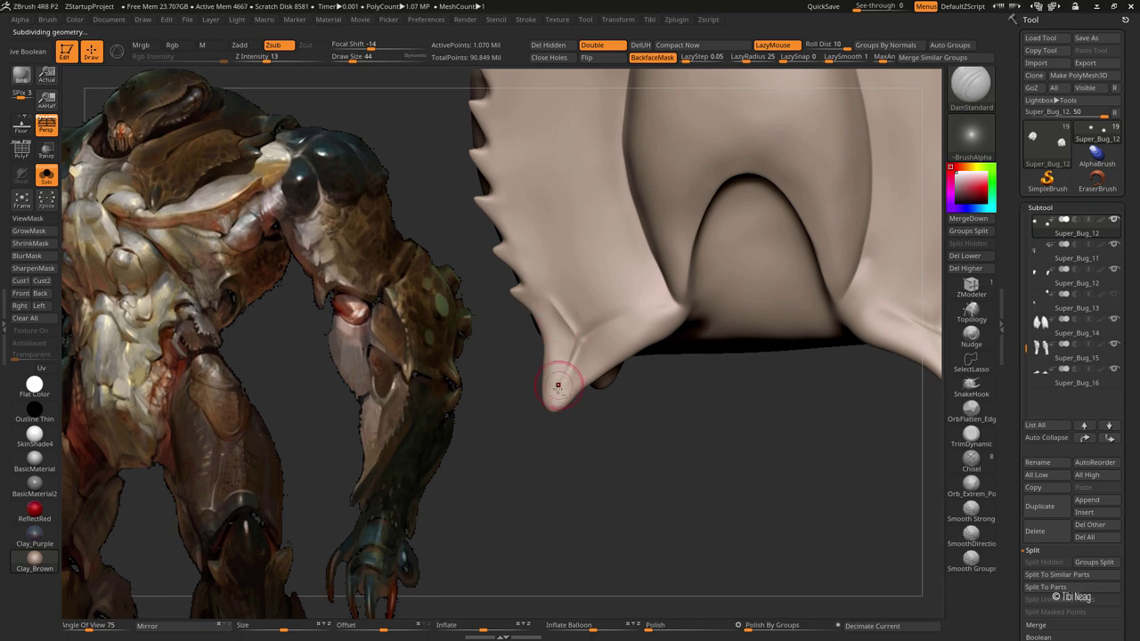
mouse_move(576, 361)
left_mouse_down()
mouse_move(591, 328)
mouse_move(571, 361)
left_mouse_up()
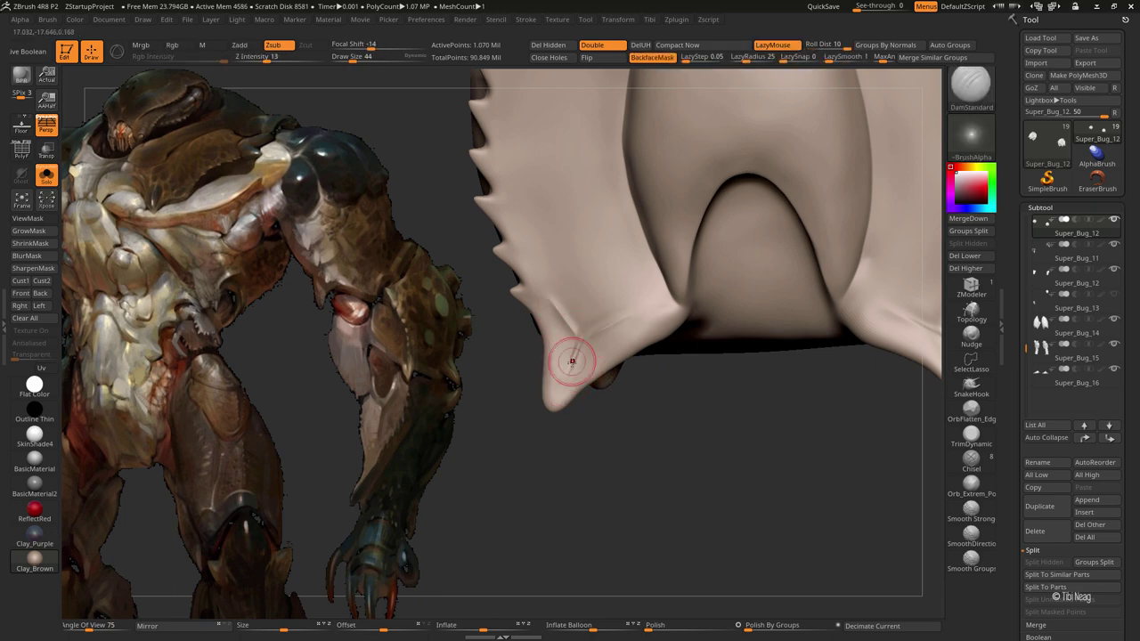
key("shift")
mouse_move(554, 317)
left_mouse_down()
mouse_move(695, 415)
mouse_move(855, 285)
mouse_move(865, 293)
mouse_move(750, 285)
mouse_move(738, 317)
left_mouse_up()
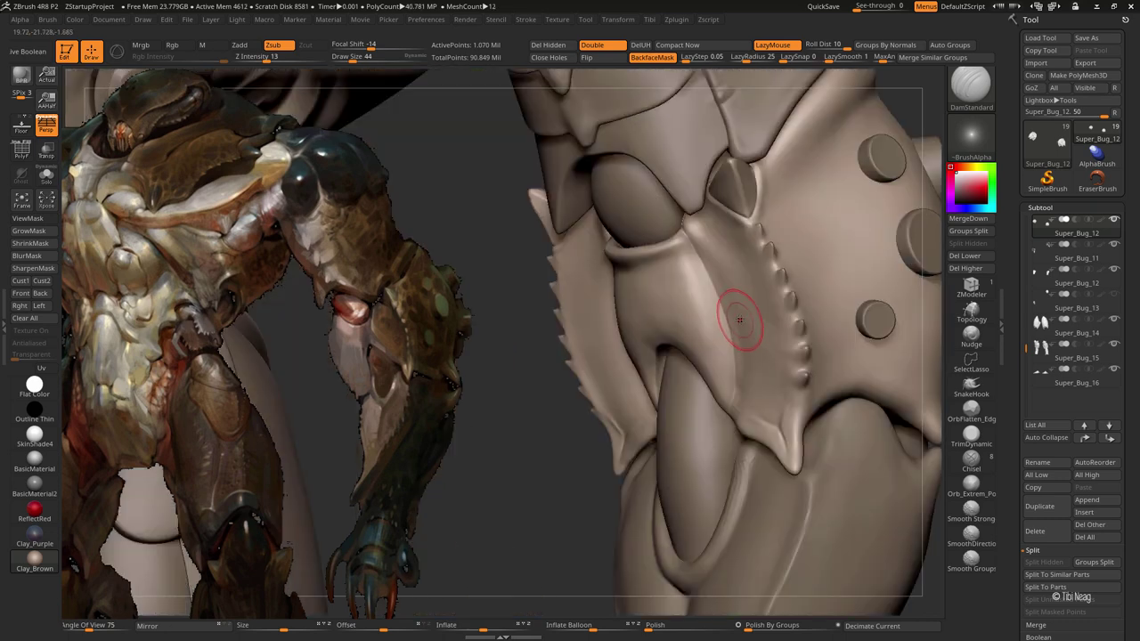
Step: Zoom in on the ribbed elbow flap and drop to a lower subdivision level
left_click_drag(719, 272, 709, 252, "alt")
key("bracketleft")
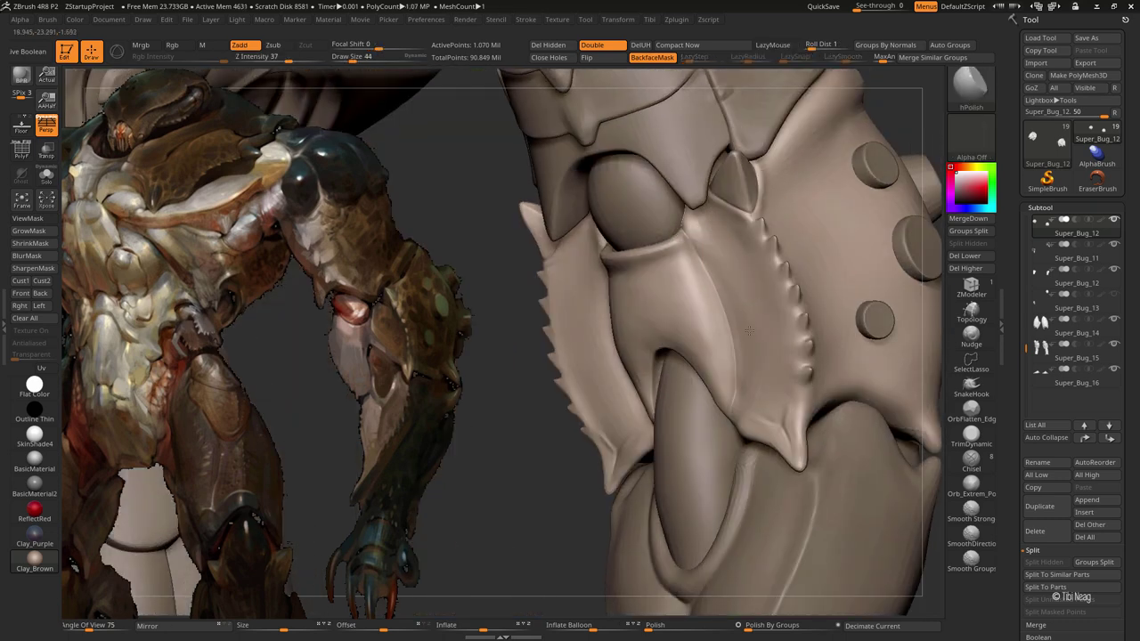
key("shift+d")
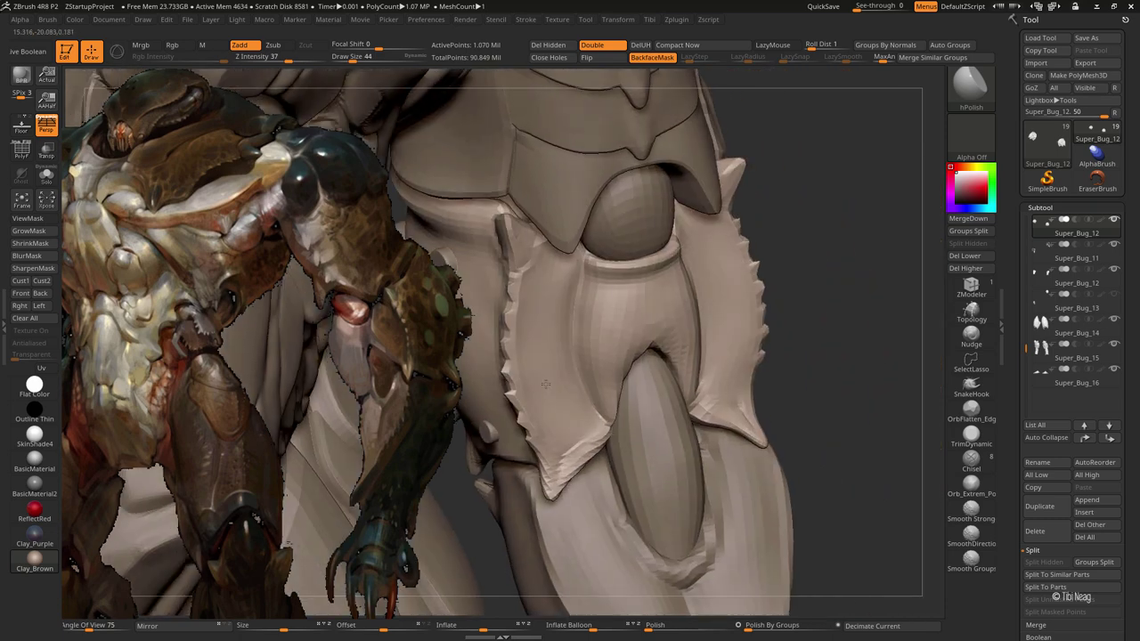
left_click_drag(722, 341, 566, 281)
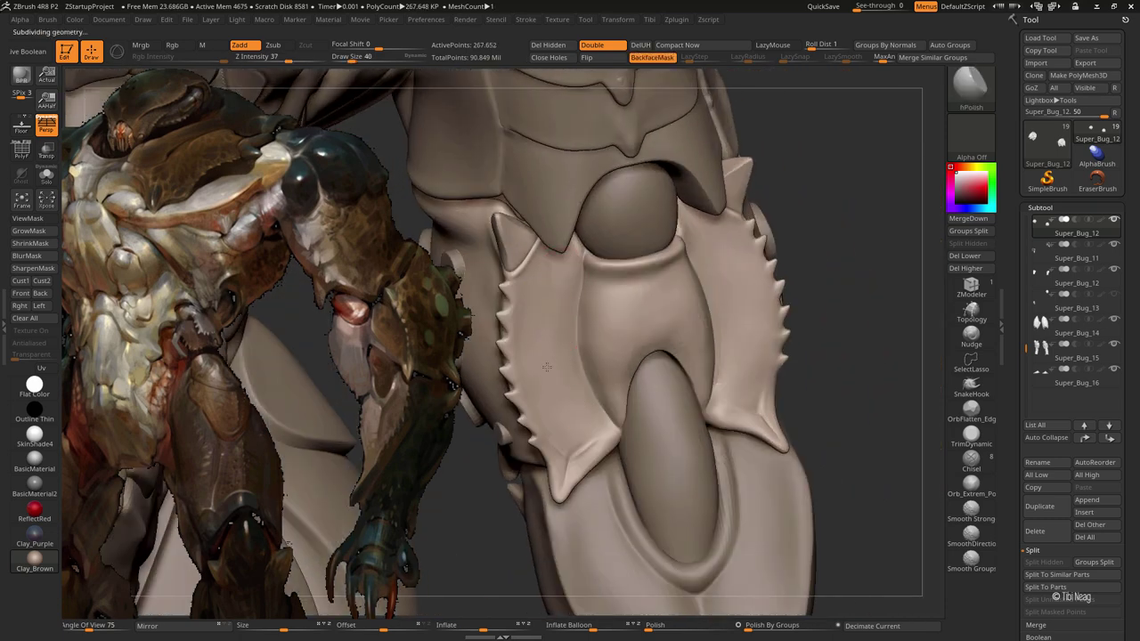
left_click_drag(546, 366, 651, 391)
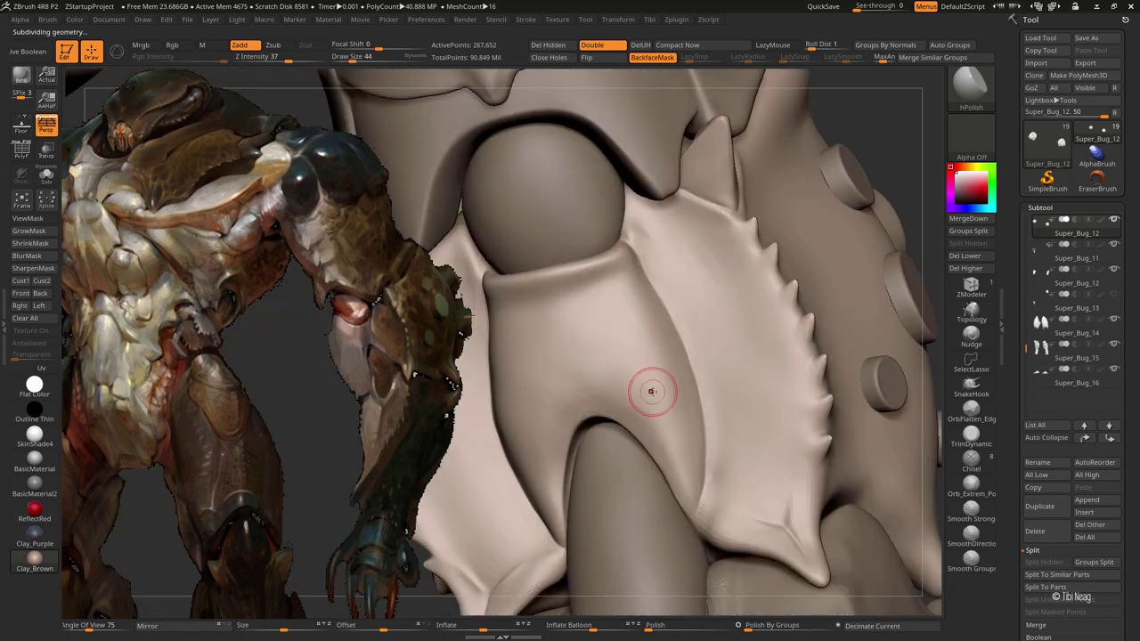
Step: Puff up the flap's lower arch with the Inflat brush, then smooth it
key("b")
key("i")
key("n")
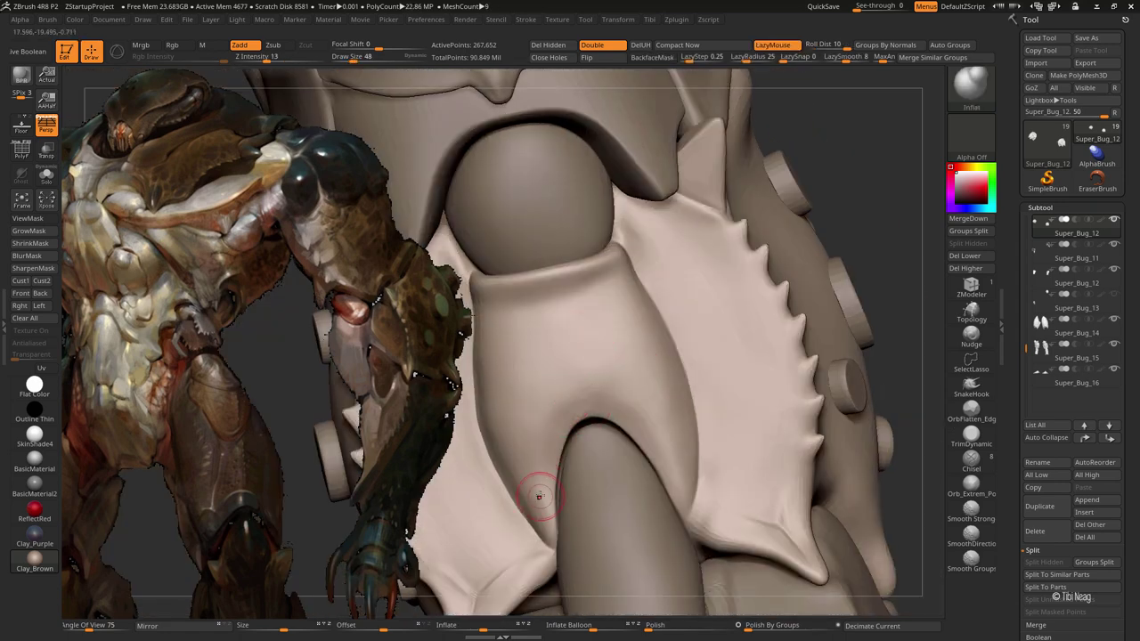
left_click_drag(549, 472, 596, 393)
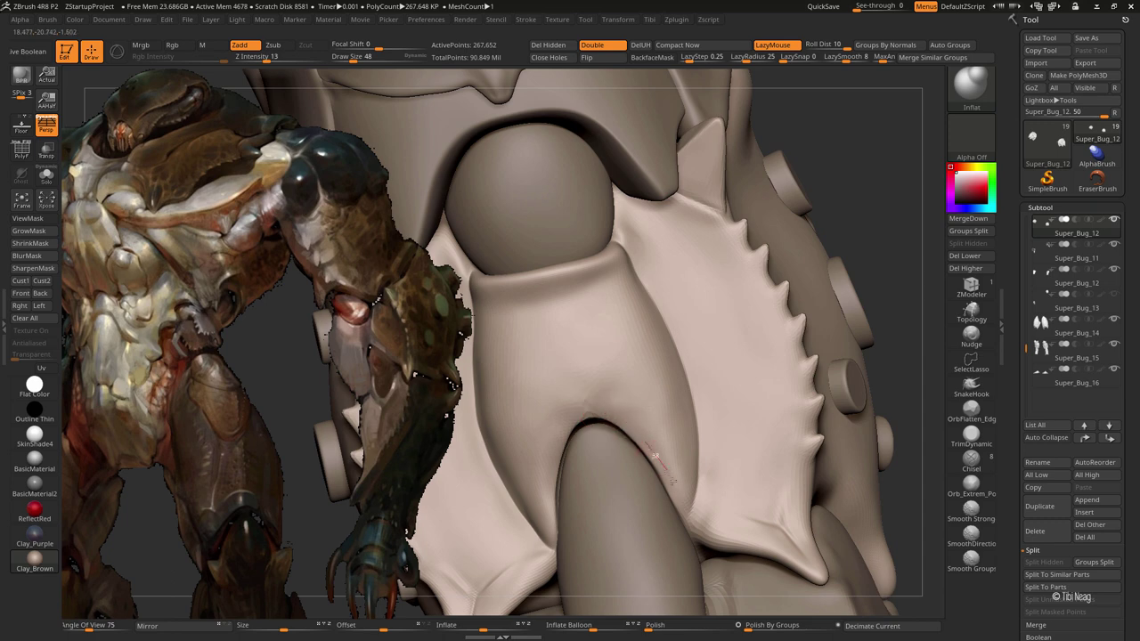
left_click_drag(649, 400, 604, 439)
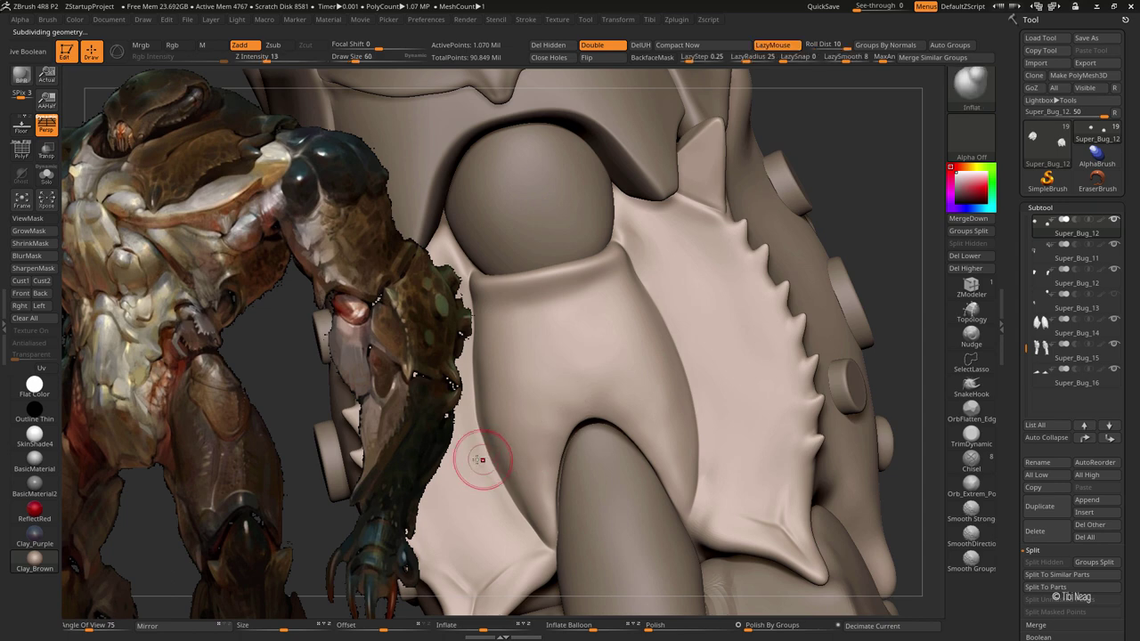
key("shift")
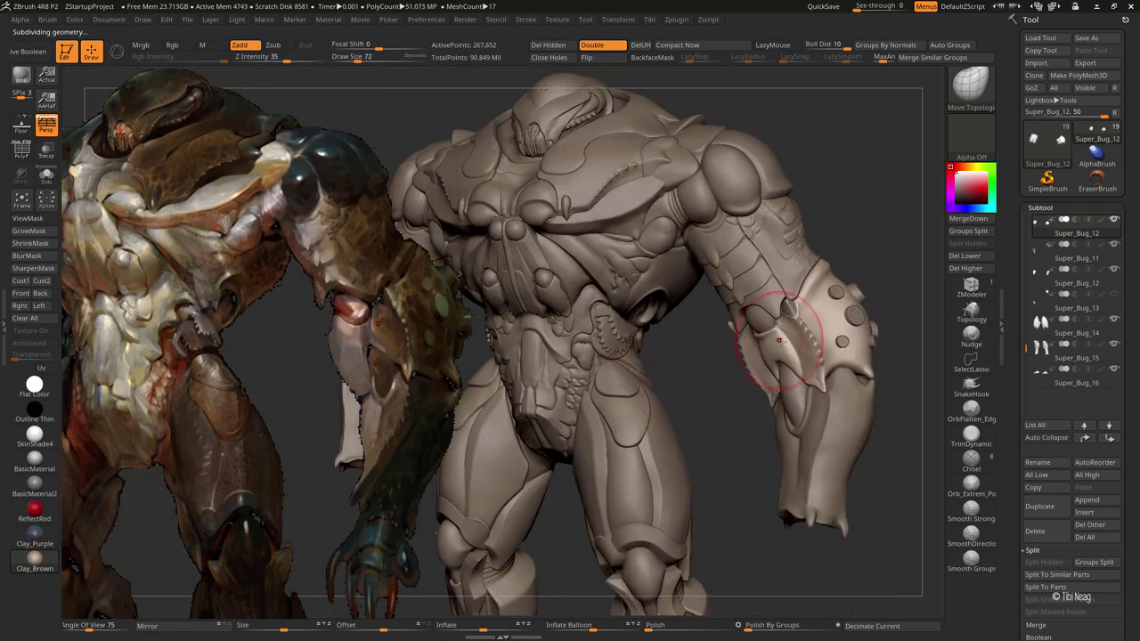
left_click_drag(739, 258, 752, 135)
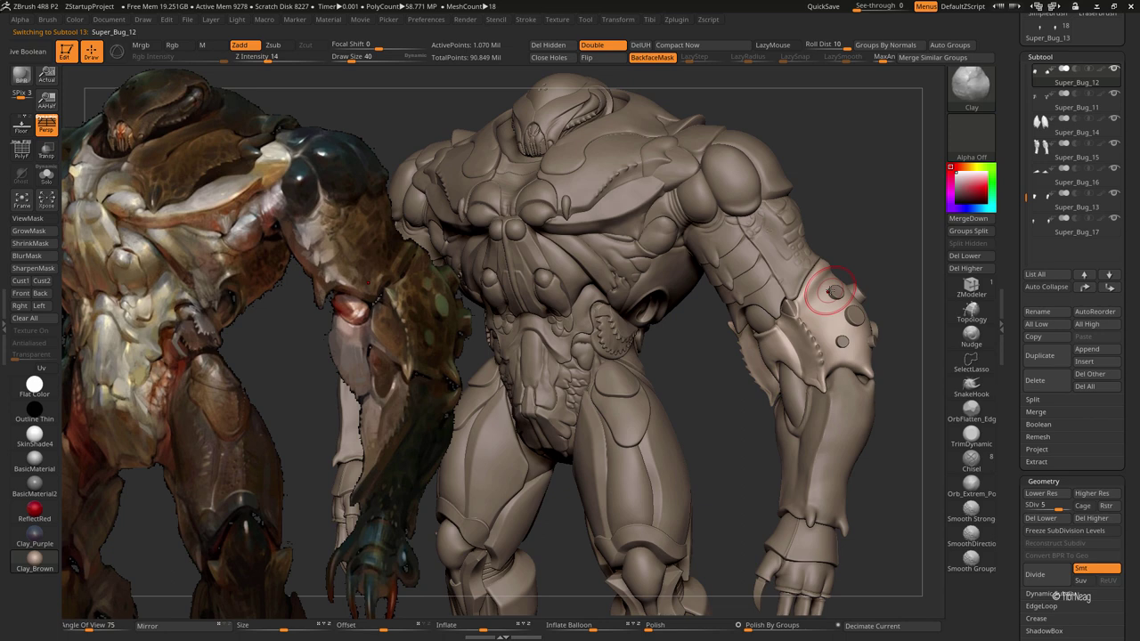
Step: Select the Super_Bug_12 subtool and show it solo, framed in view
left_click_drag(814, 344, 822, 315)
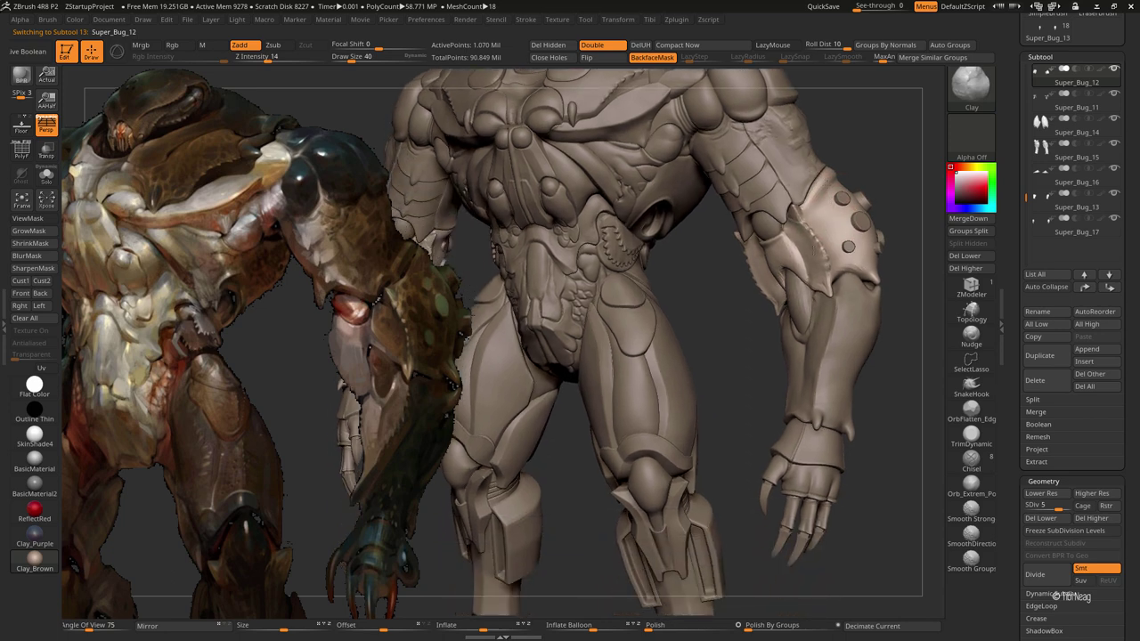
key("ctrl+shift+s")
key("f")
mouse_move(722, 318)
left_mouse_down()
mouse_move(653, 298)
mouse_move(675, 261)
left_mouse_up()
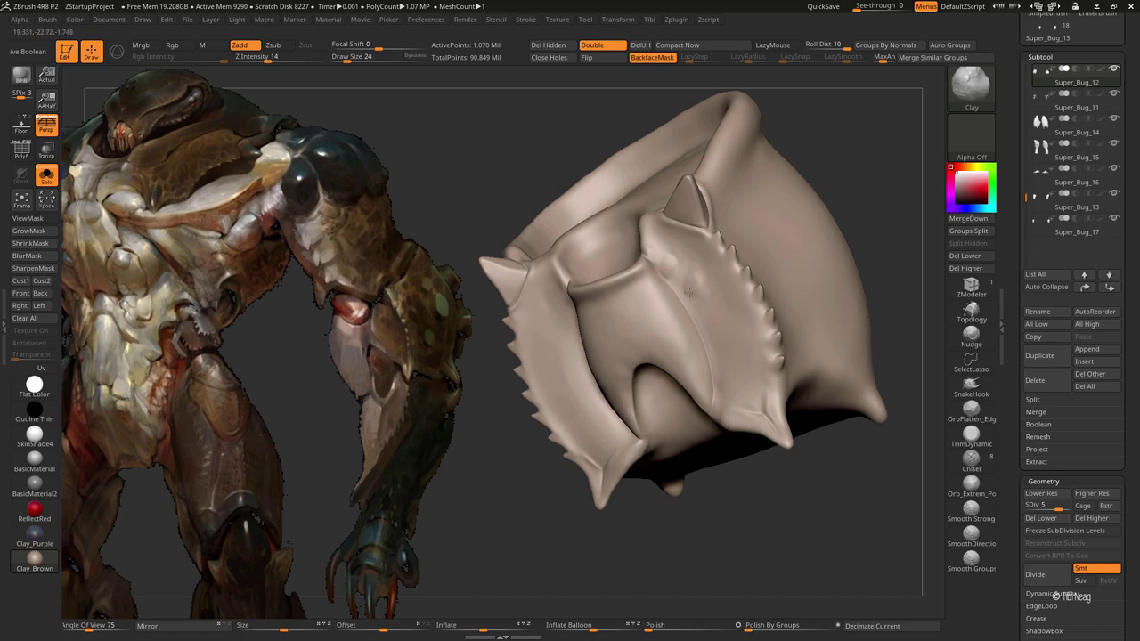
key("ctrl+z")
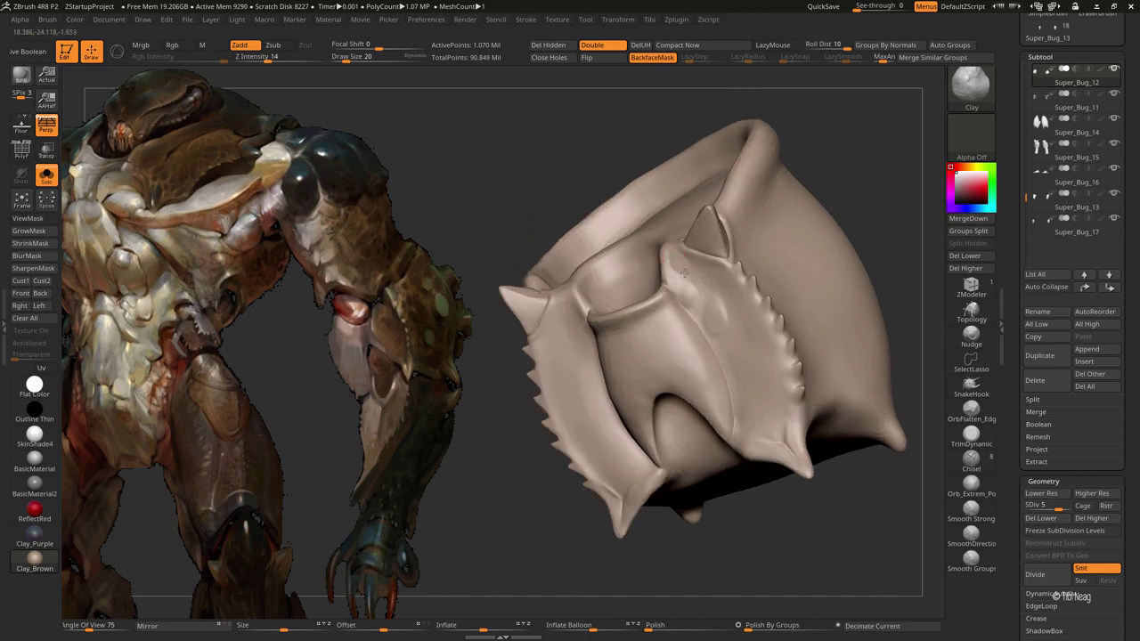
key("ctrl+shift+z")
key("ctrl+shift+z")
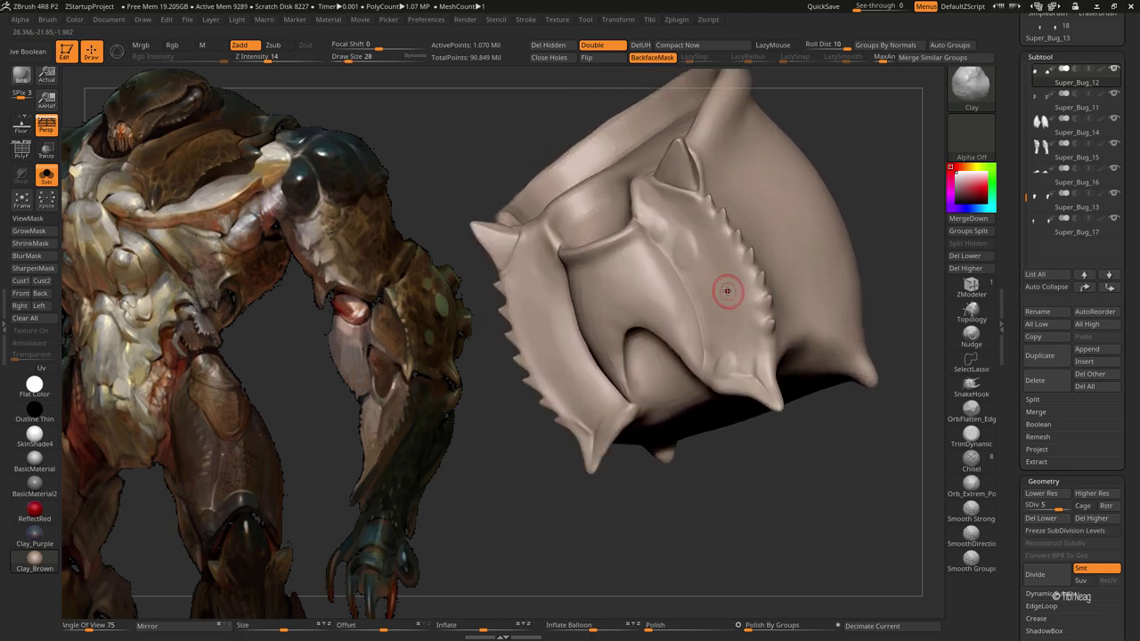
Step: Outline a dent's lower edge on the ribbed plate with a small DamStandard brush
key("bracketleft")
key("bracketleft")
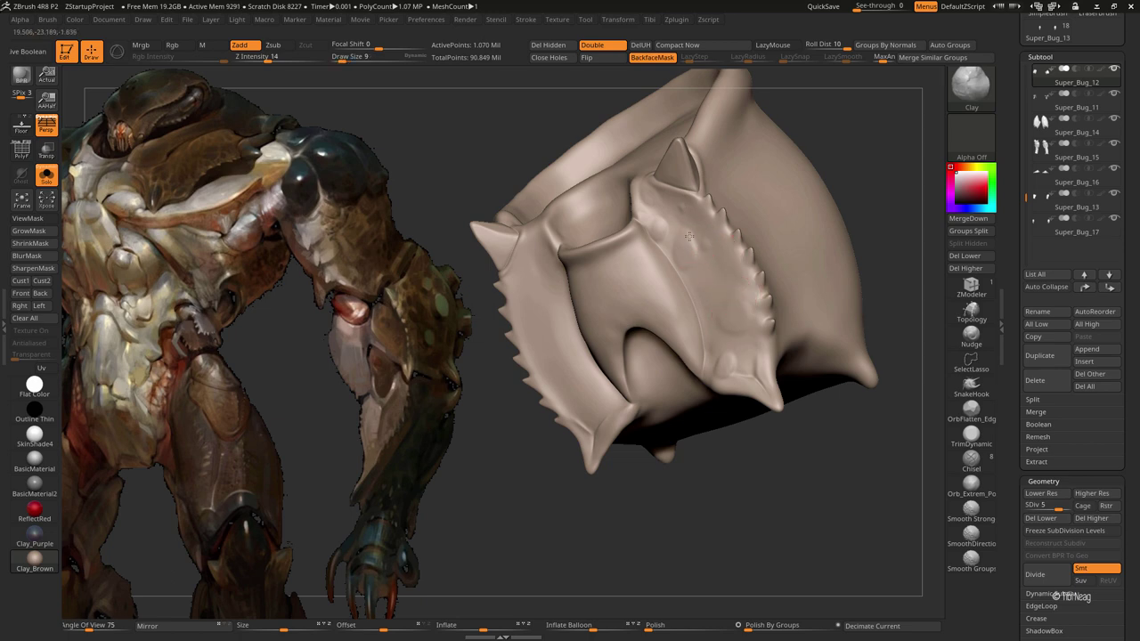
key("b")
key("d")
key("s")
right_click_drag(651, 165, 652, 201, "ctrl")
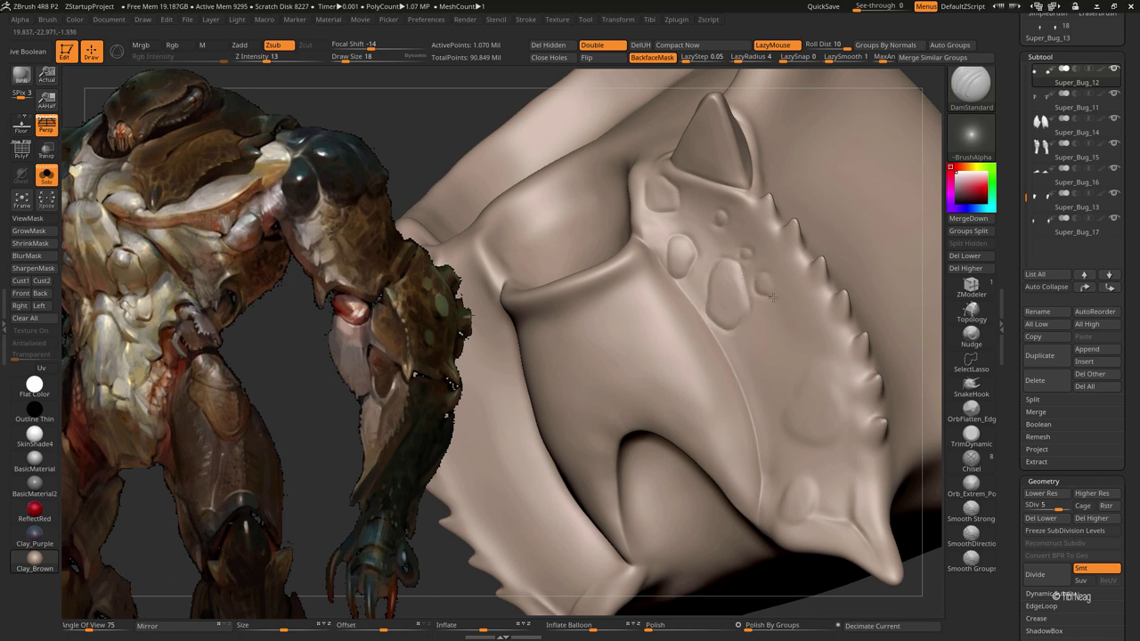
right_click_drag(770, 351, 694, 273, "alt")
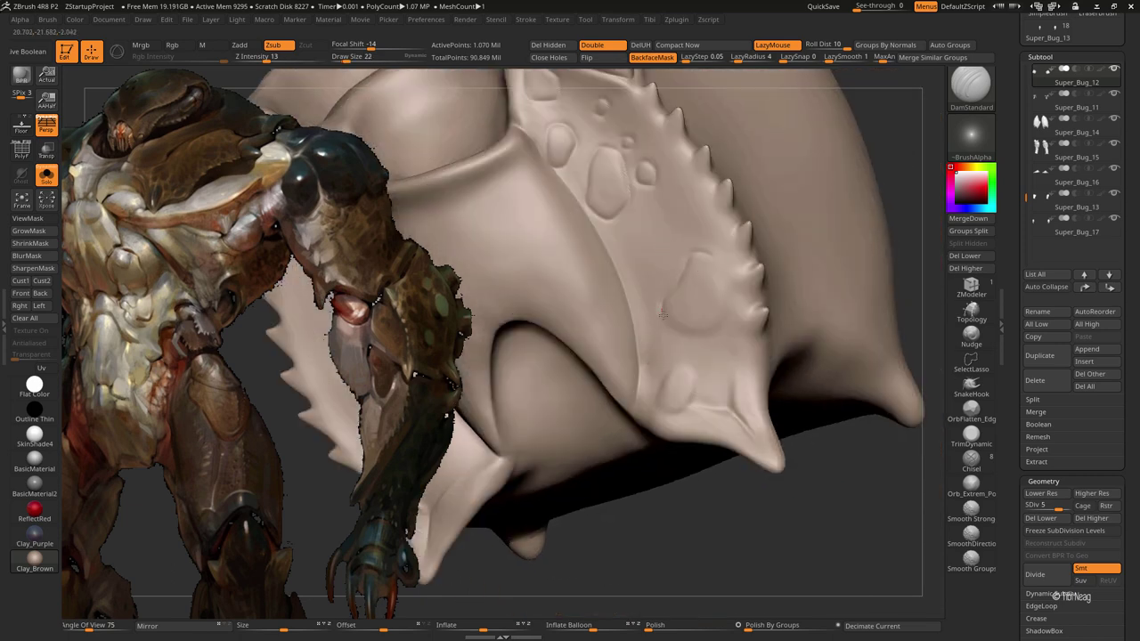
left_click_drag(660, 313, 717, 329)
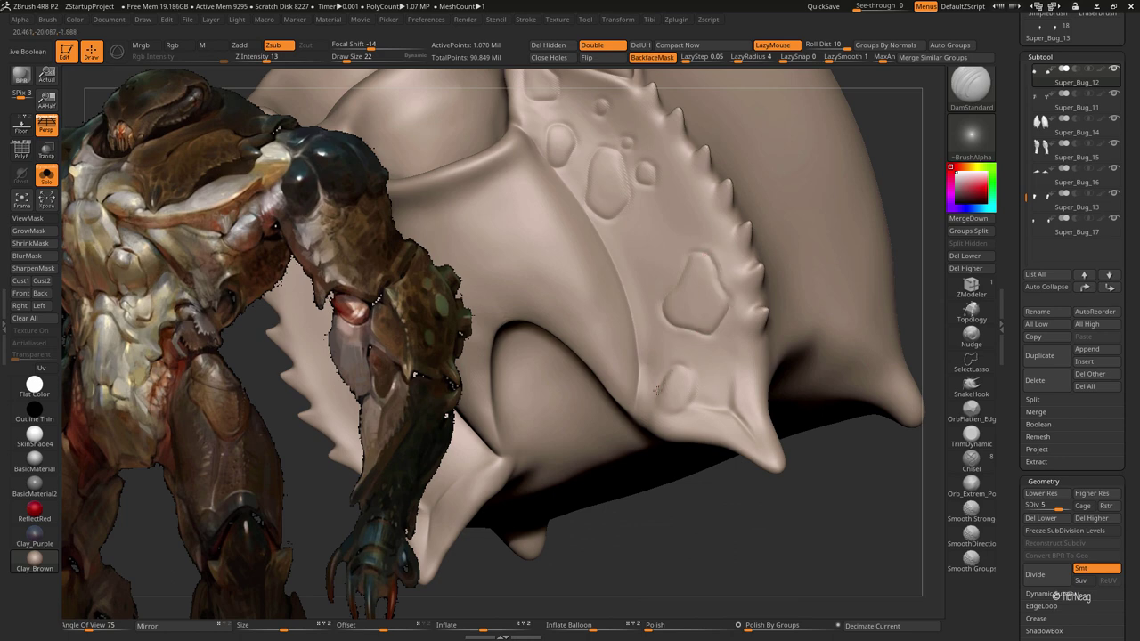
mouse_move(693, 386)
right_mouse_down()
mouse_move(787, 214)
mouse_move(632, 228)
right_mouse_up()
Step: Switch to the Clay brush and tune its size to build up the plate's upper surface
key("b")
key("c")
key("l")
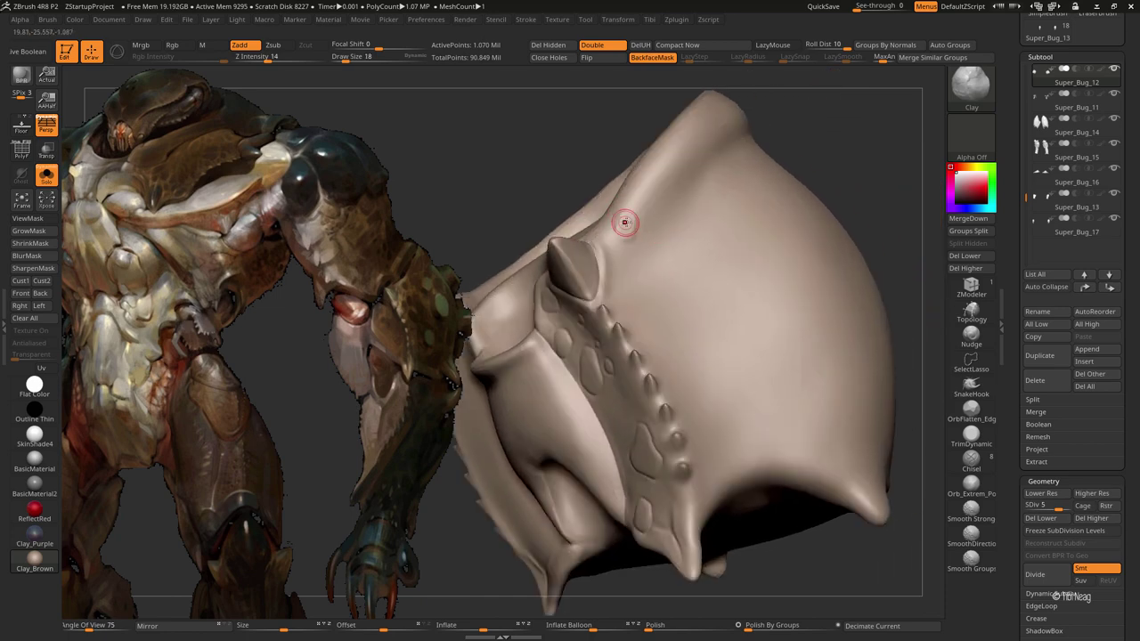
right_click_drag(624, 223, 622, 214)
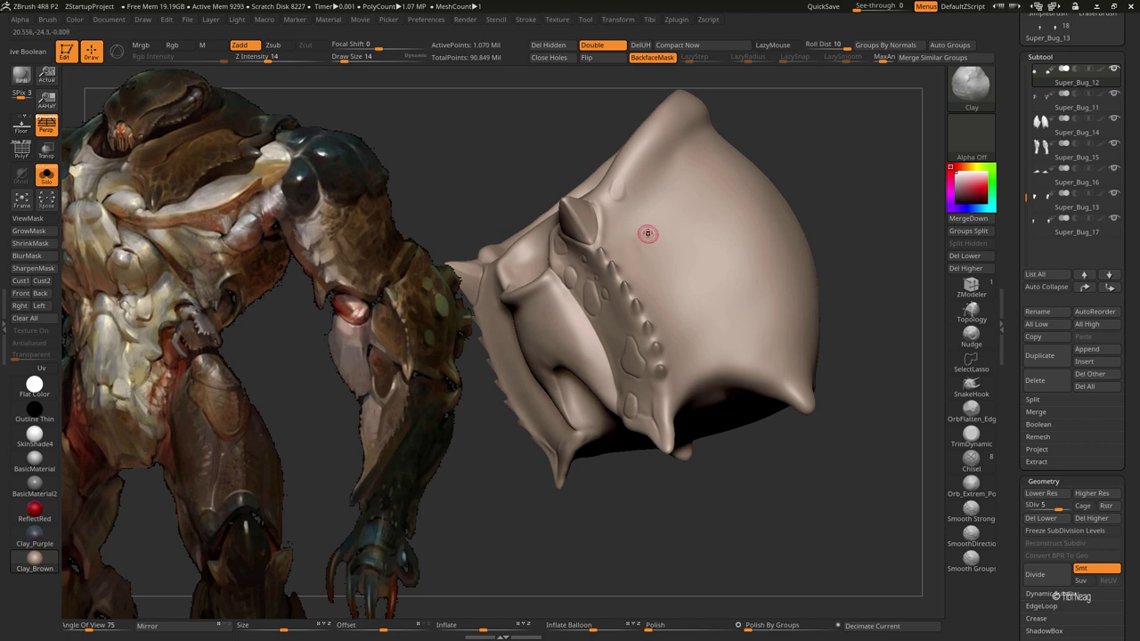
right_click_drag(790, 162, 787, 182)
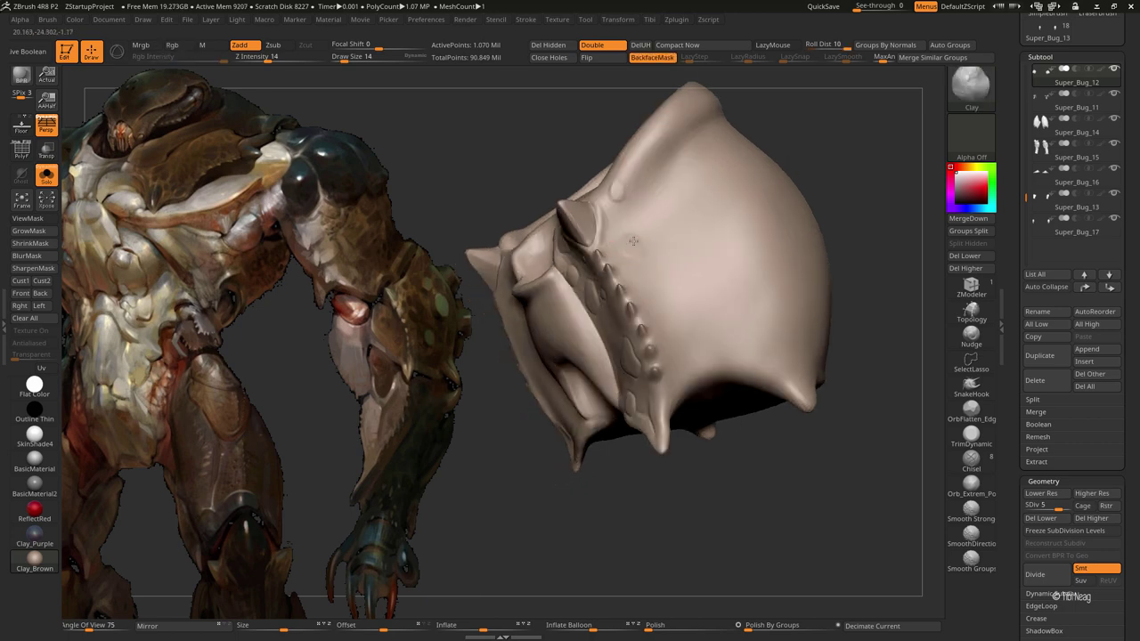
key("bracketright")
key("bracketleft")
key("bracketleft")
mouse_move(819, 170)
right_mouse_down()
mouse_move(650, 314)
mouse_move(835, 167)
mouse_move(786, 146)
mouse_move(671, 231)
mouse_move(756, 203)
right_mouse_up()
key("bracketright")
key("bracketright")
key("bracketright")
key("bracketleft")
key("bracketleft")
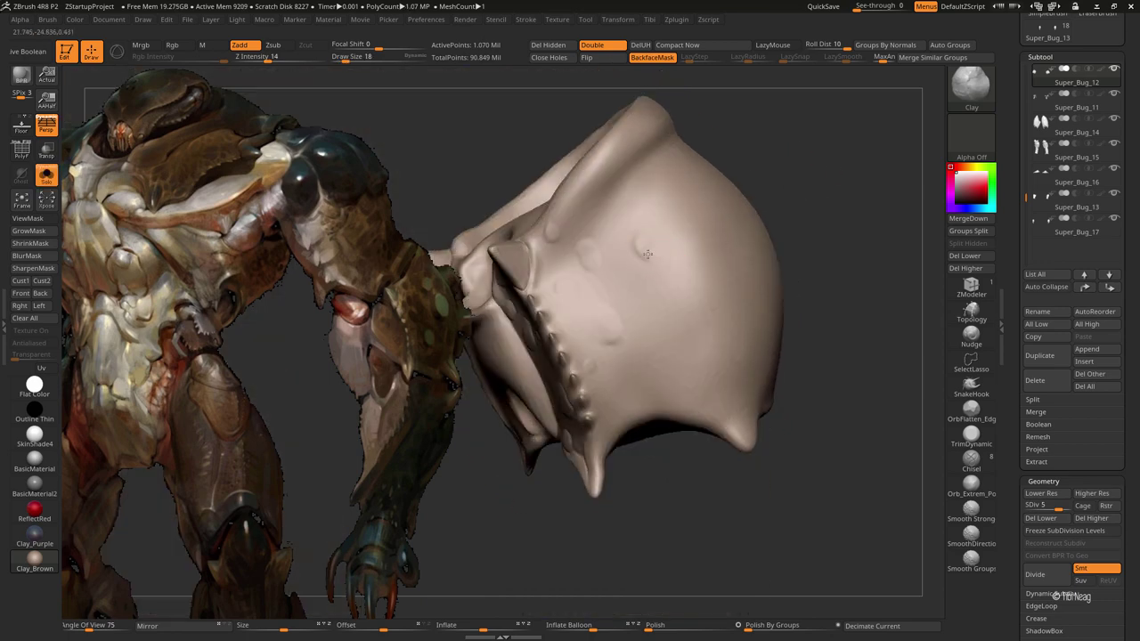
right_click_drag(646, 252, 663, 260, "ctrl")
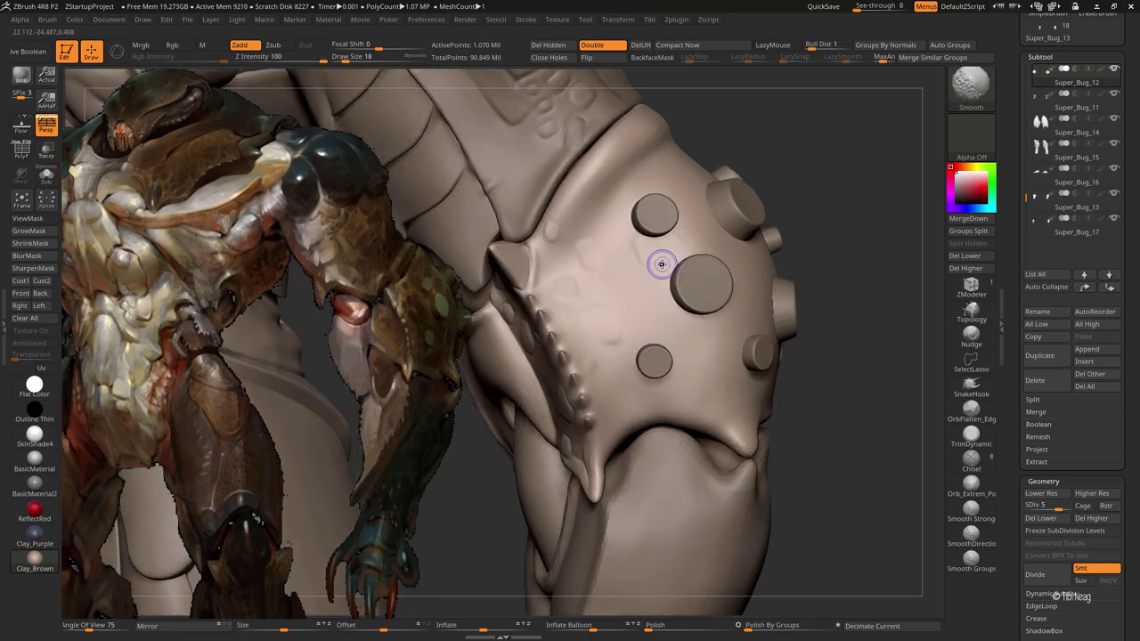
Step: Start roughening the studded armor with a larger brush, alternating hPolish and Clay
mouse_move(807, 136)
left_mouse_down()
mouse_move(786, 163)
mouse_move(801, 181)
mouse_move(679, 313)
mouse_move(615, 352)
left_mouse_up()
mouse_move(616, 352)
right_mouse_down()
mouse_move(611, 368)
mouse_move(612, 358)
right_mouse_up()
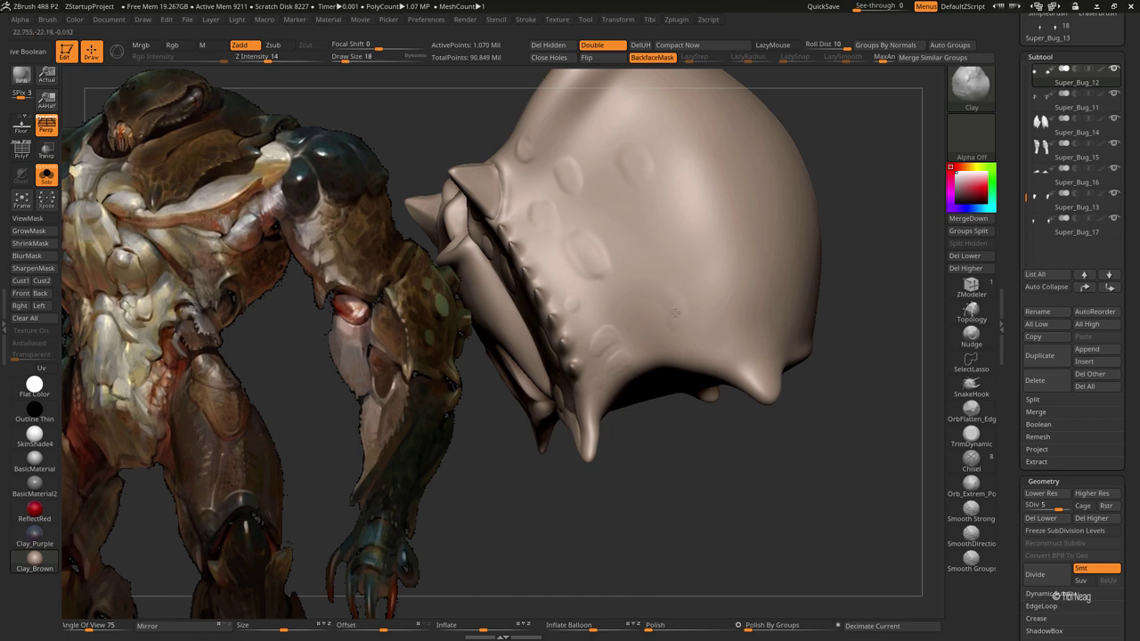
key("bracketright")
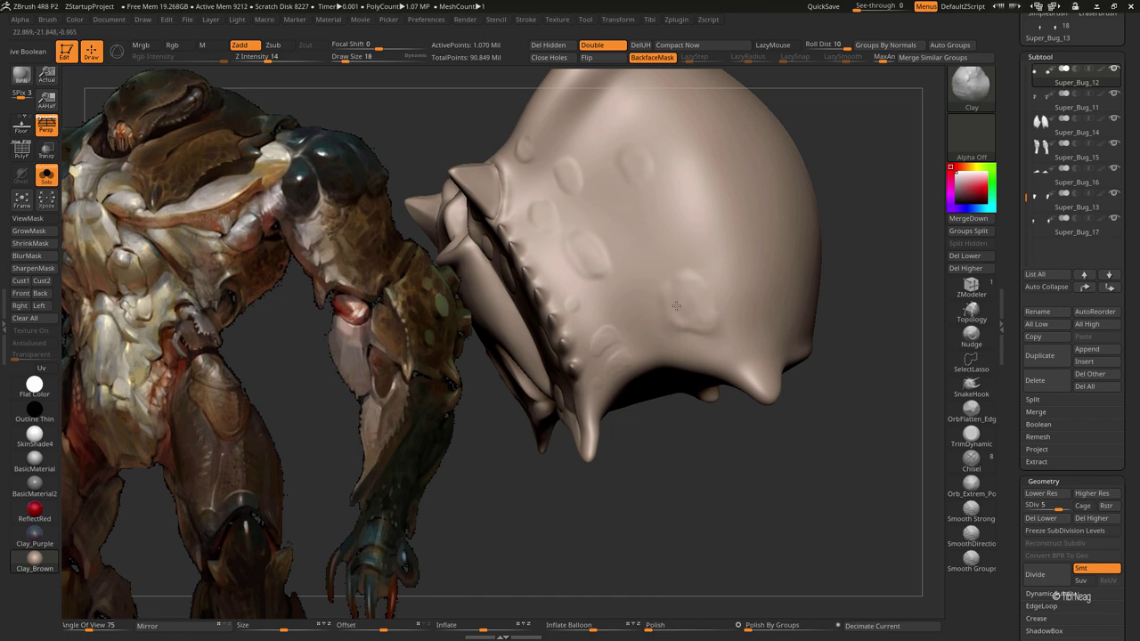
key("b")
key("h")
key("p")
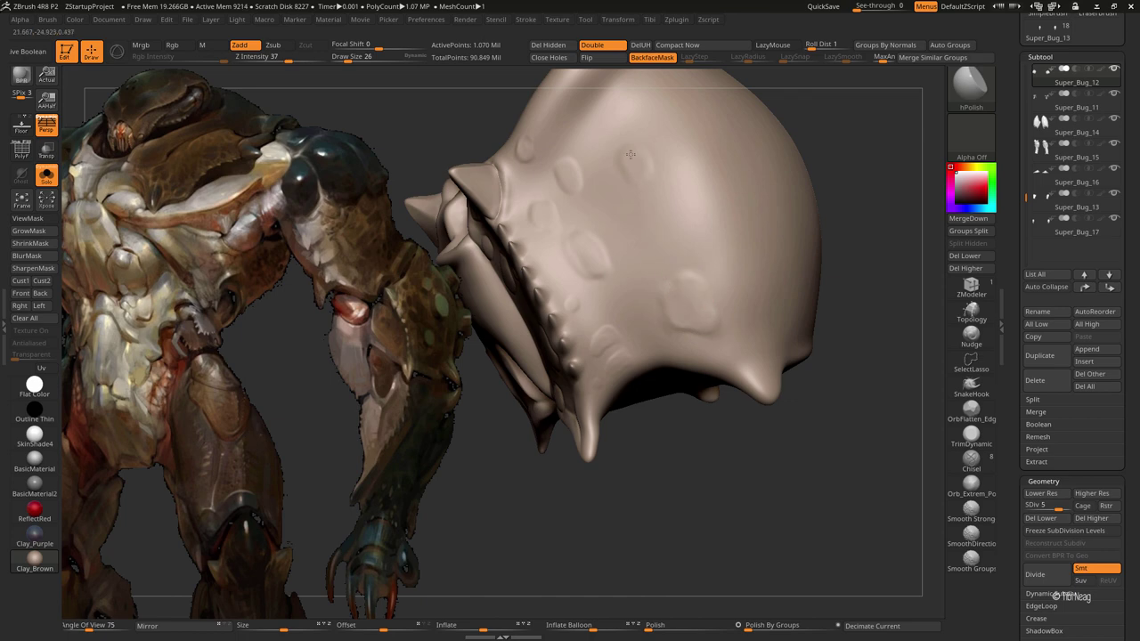
left_click_drag(802, 268, 735, 247)
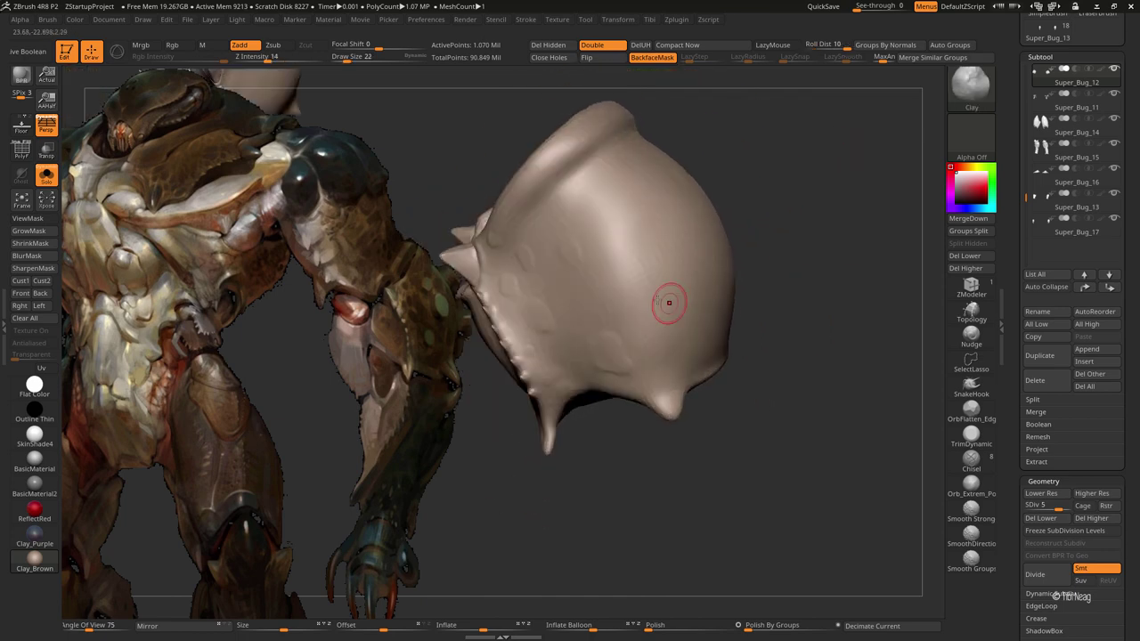
key("b")
key("c")
key("l")
right_click_drag(675, 292, 650, 270)
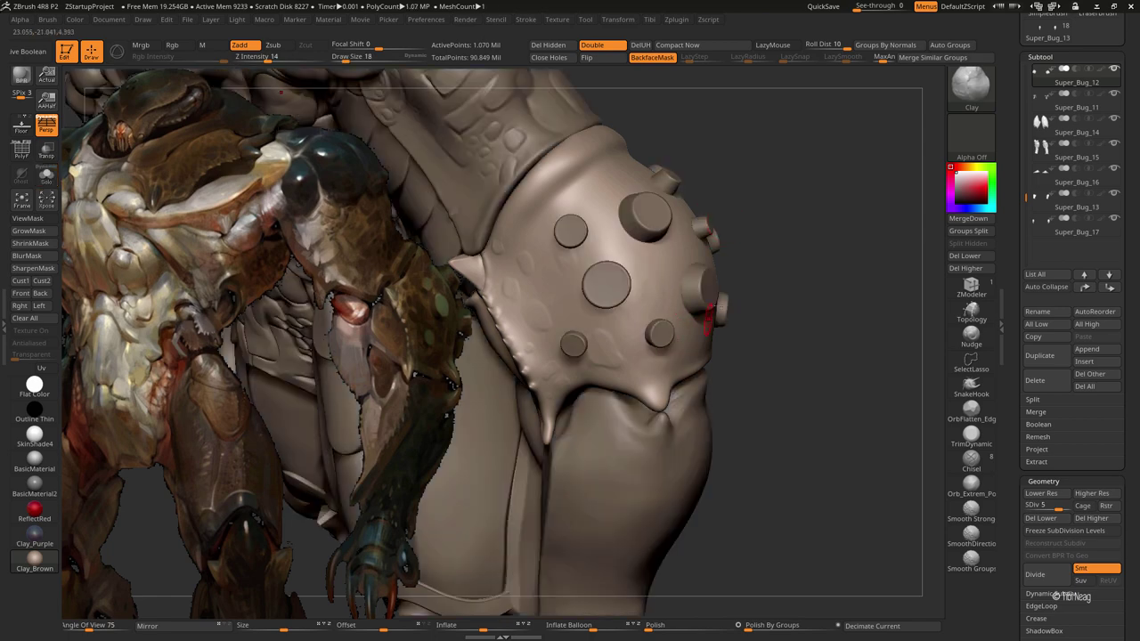
left_click_drag(765, 187, 636, 254)
mouse_move(780, 149)
left_mouse_down()
mouse_move(634, 316)
mouse_move(685, 413)
left_mouse_up()
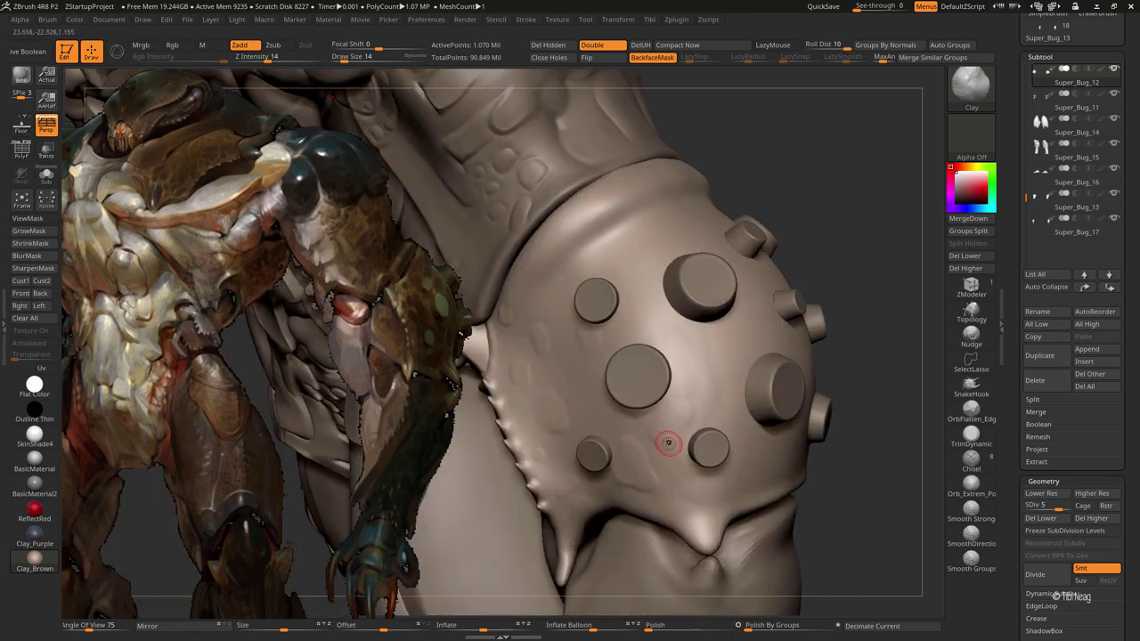
Step: Add clay bumps around the shoulder armor studs, shrinking the brush for finer detail
key("b")
key("h")
key("p")
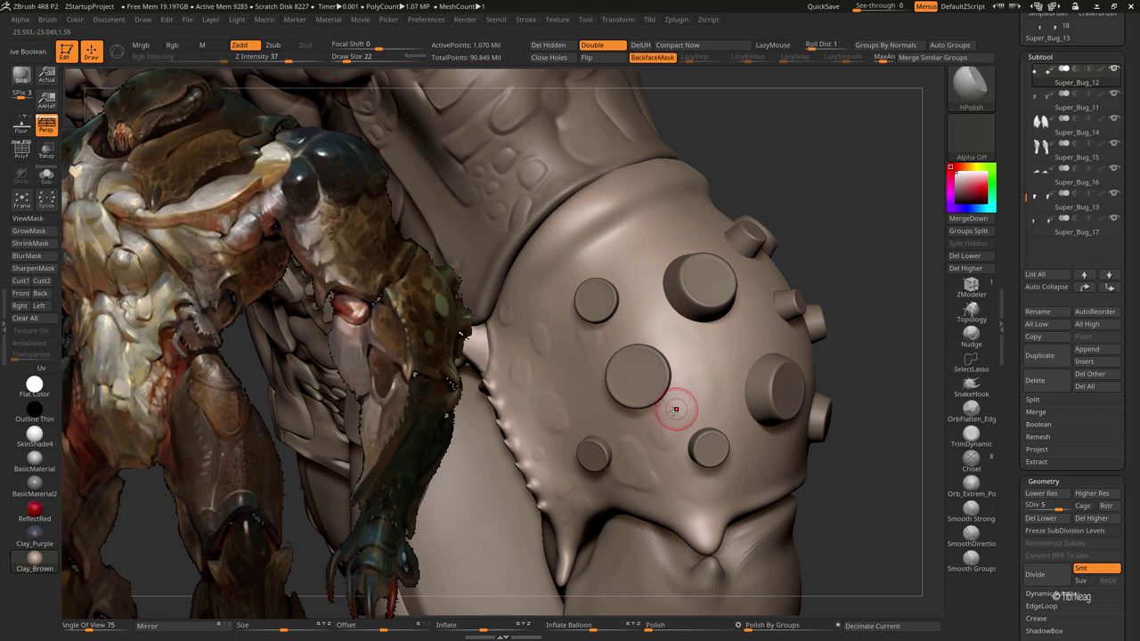
key("b")
key("c")
key("l")
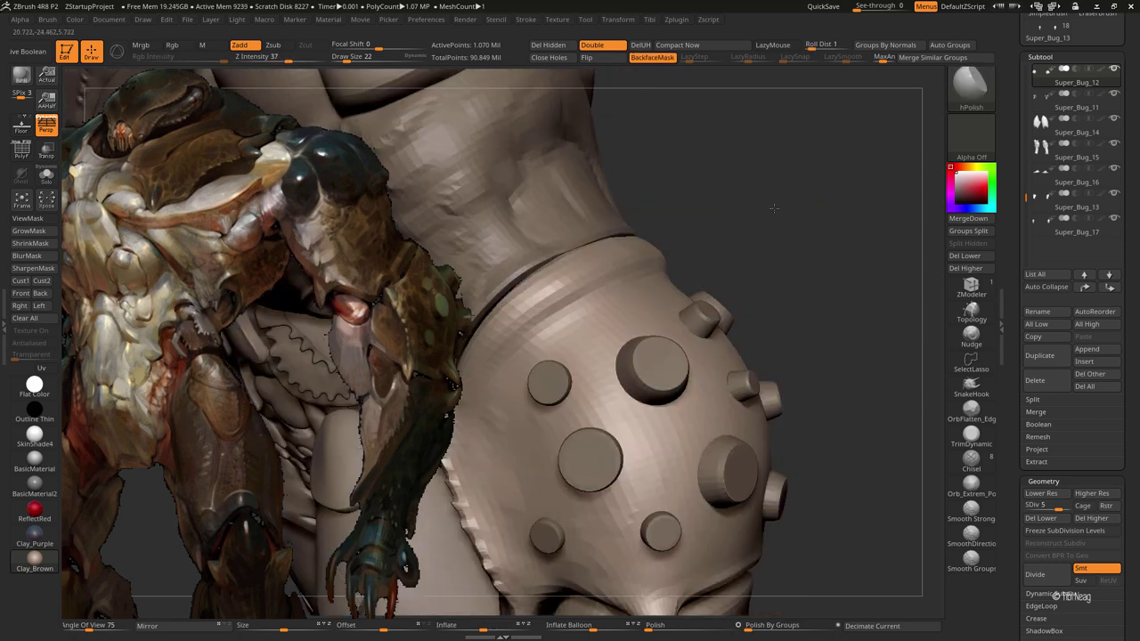
mouse_move(656, 419)
right_mouse_down()
mouse_move(646, 326)
mouse_move(721, 443)
mouse_move(668, 517)
right_mouse_up()
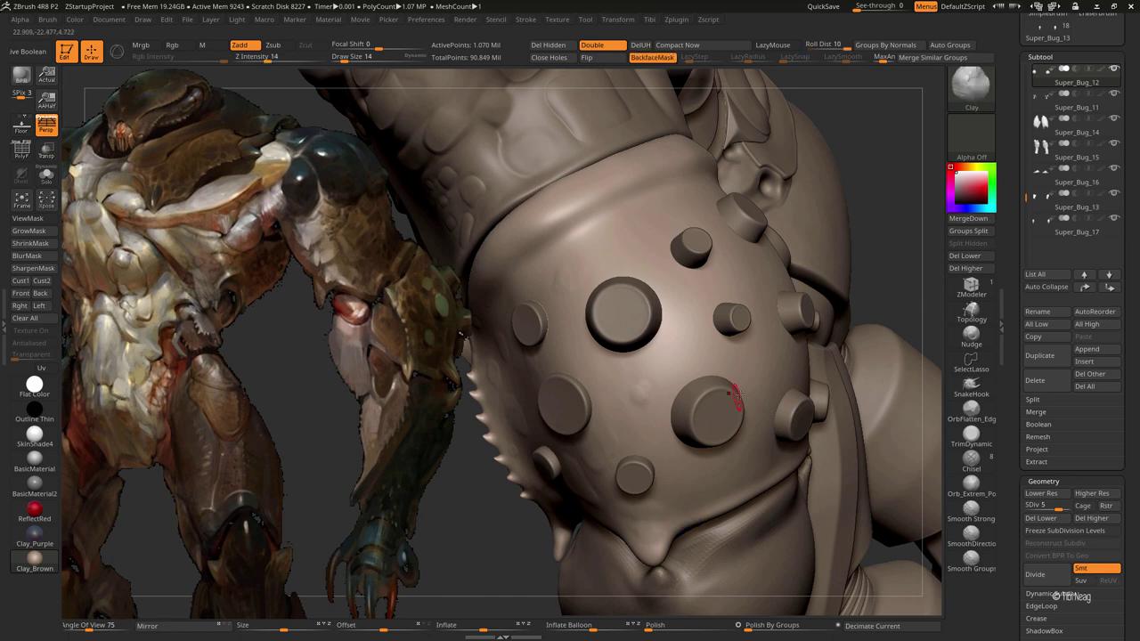
key("bracketright")
key("bracketleft")
mouse_move(648, 328)
right_mouse_down()
mouse_move(629, 252)
mouse_move(770, 467)
right_mouse_up()
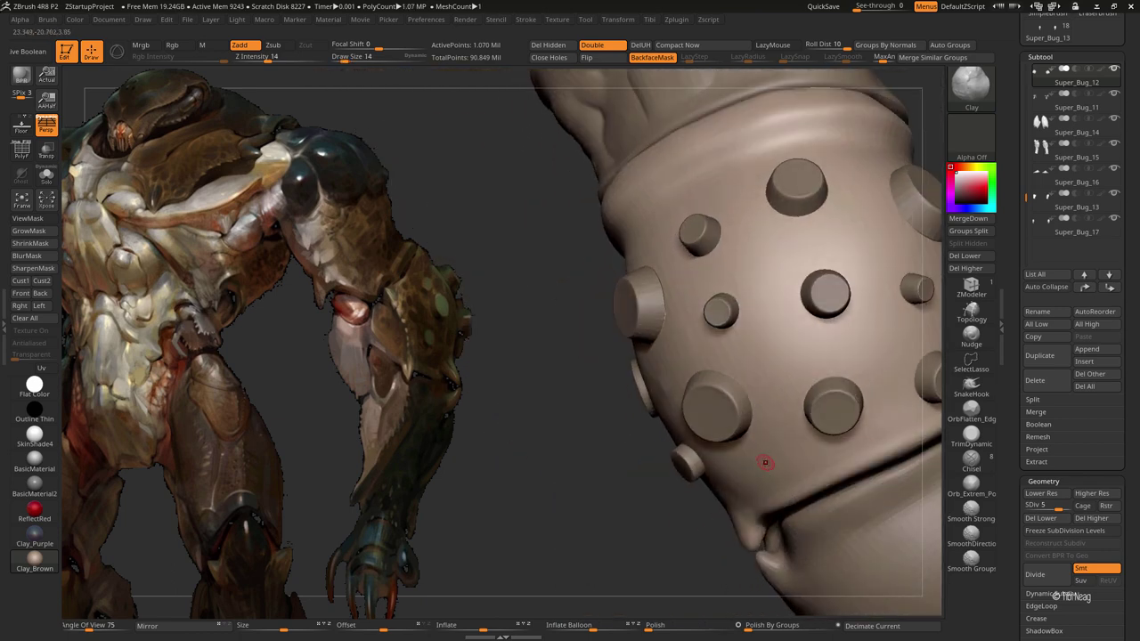
key("bracketleft")
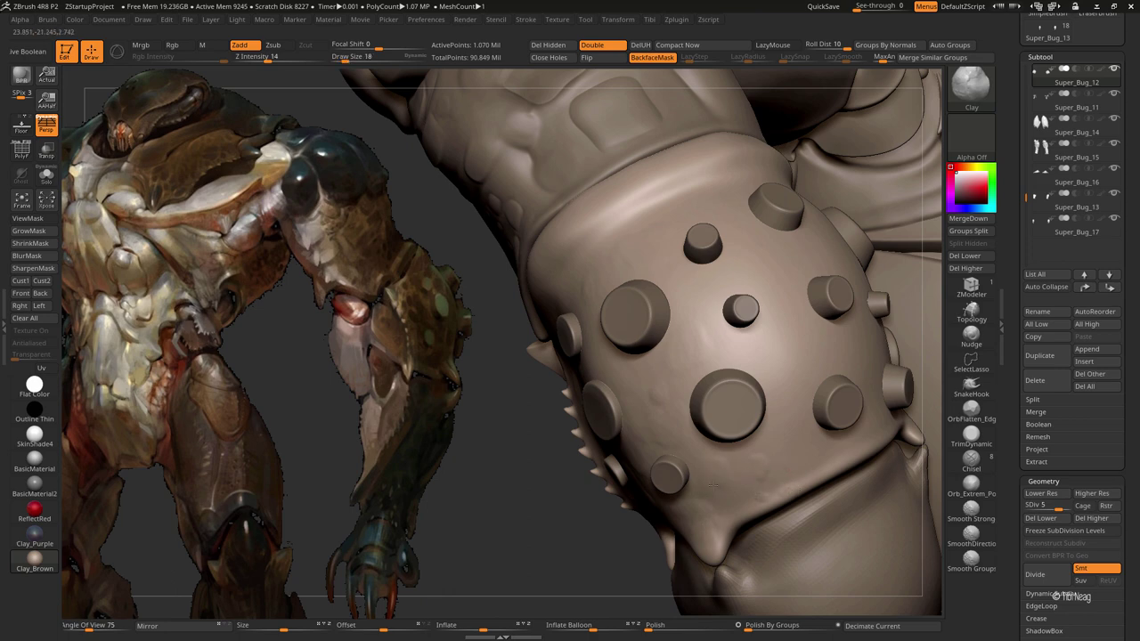
right_click_drag(763, 318, 674, 387)
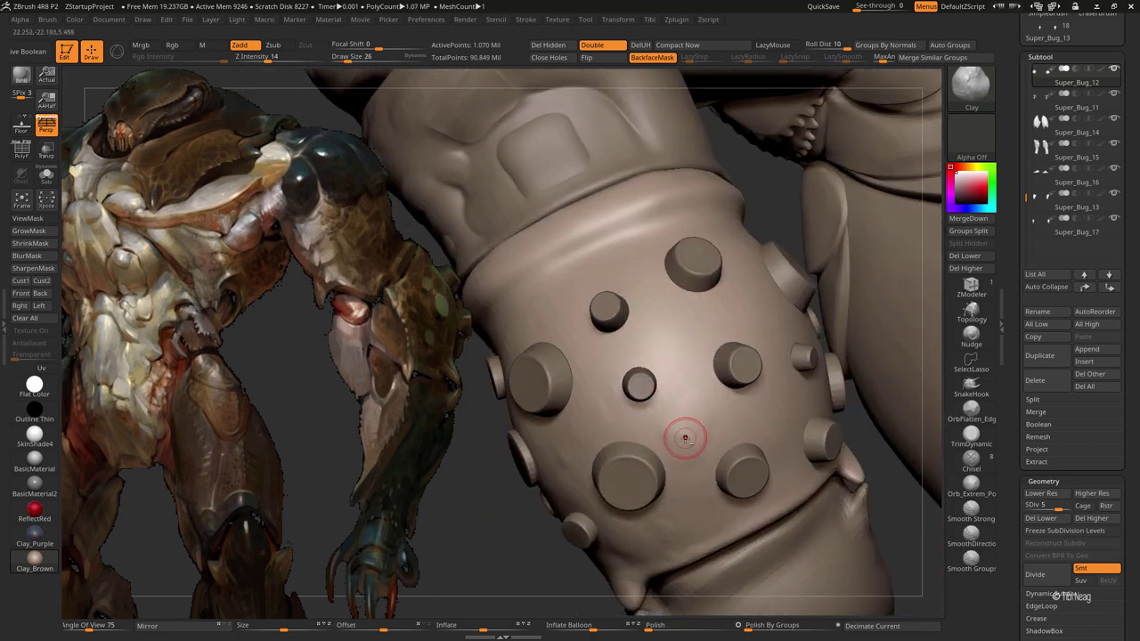
right_click_drag(704, 433, 655, 343)
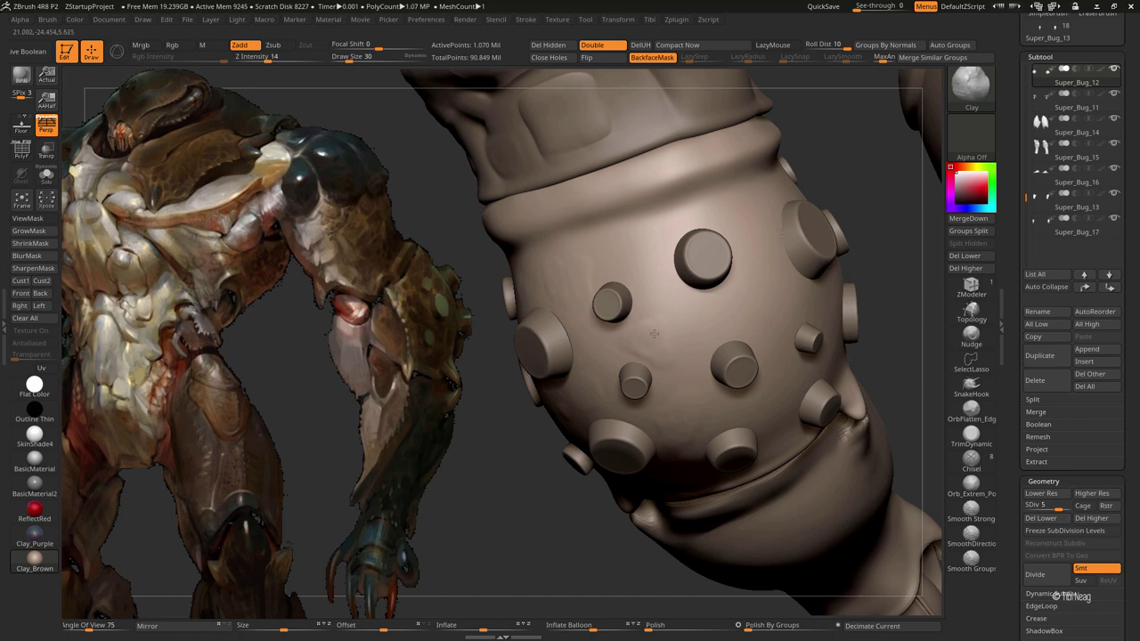
Step: Build small clay bumps on the studded armor cylinder, briefly smoothing between strokes
key("bracketleft")
key("bracketleft")
key("bracketleft")
key("bracketright")
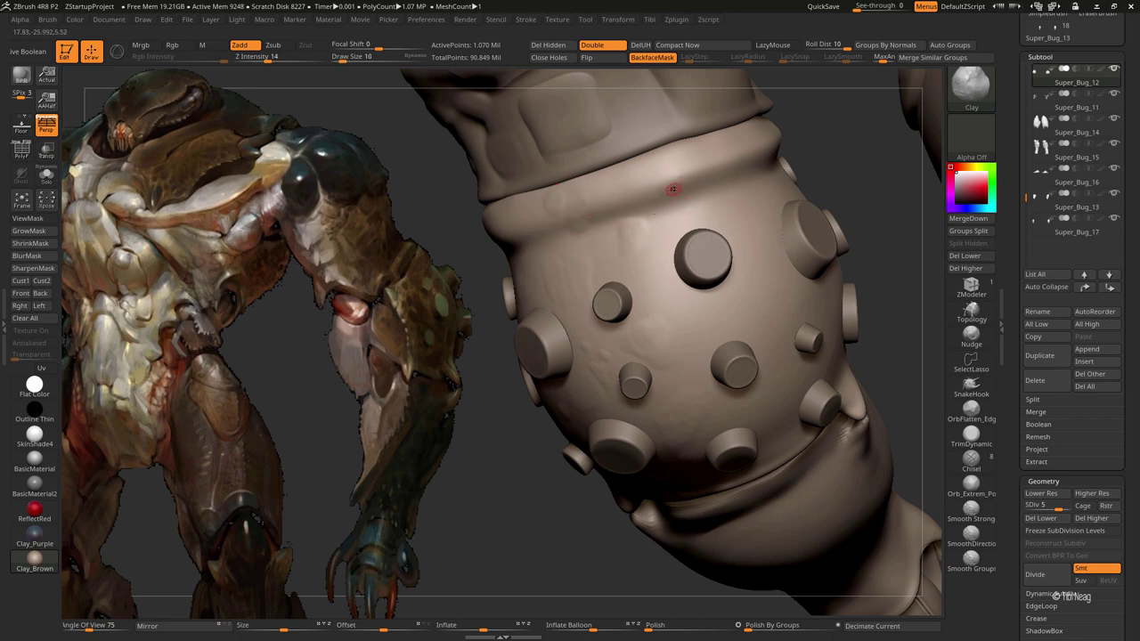
key("bracketright")
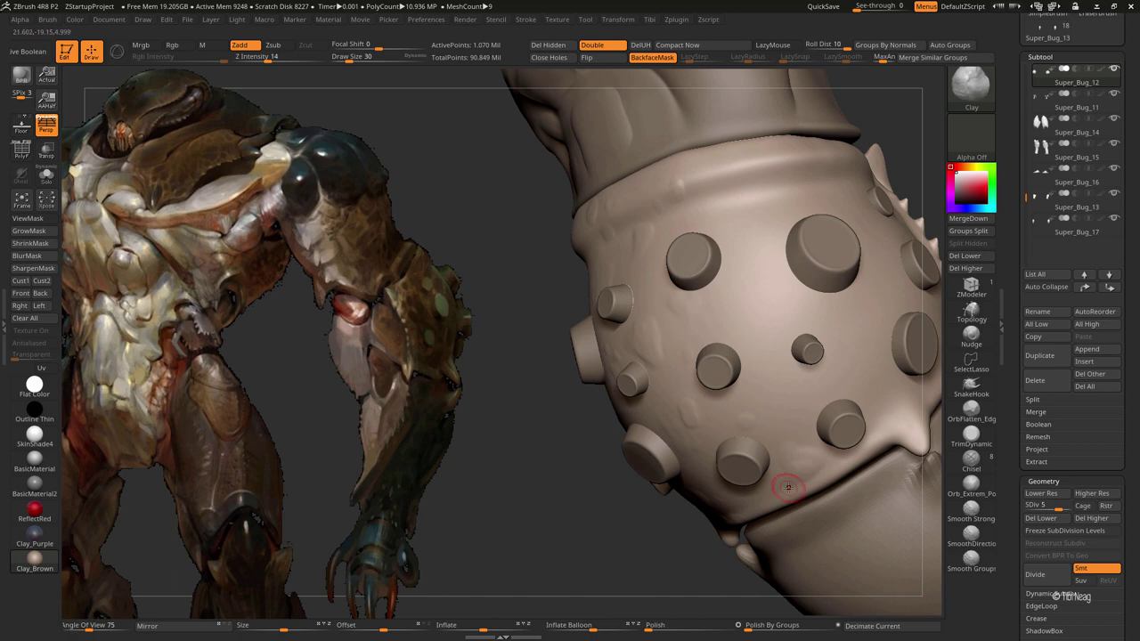
key("bracketleft")
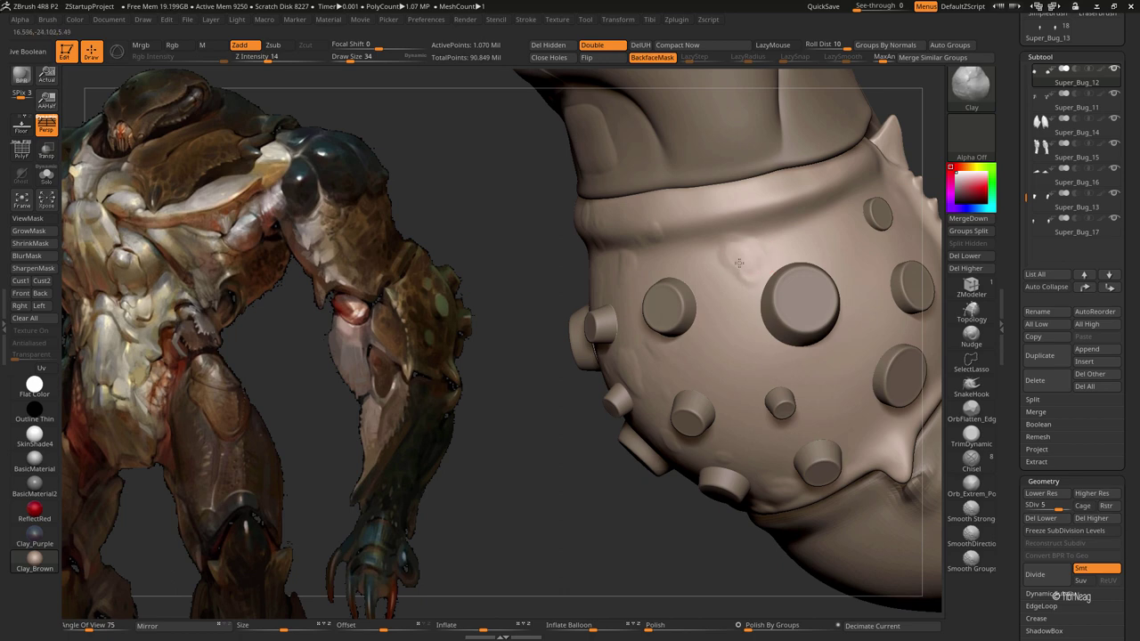
key("bracketleft")
key("shift")
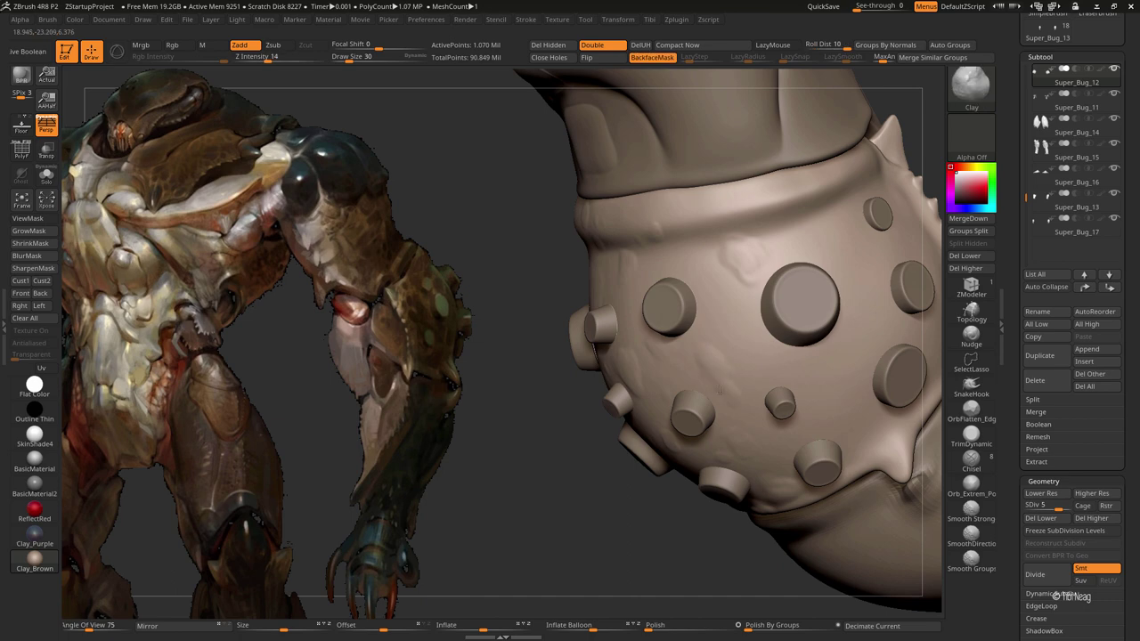
key("shift")
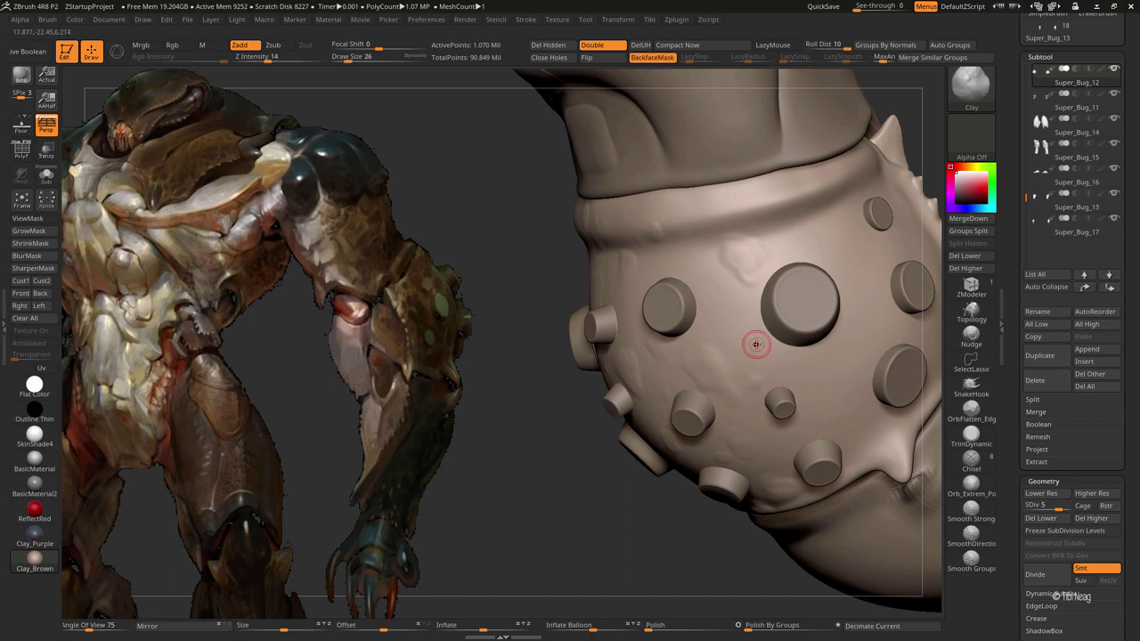
right_click_drag(681, 252, 733, 419)
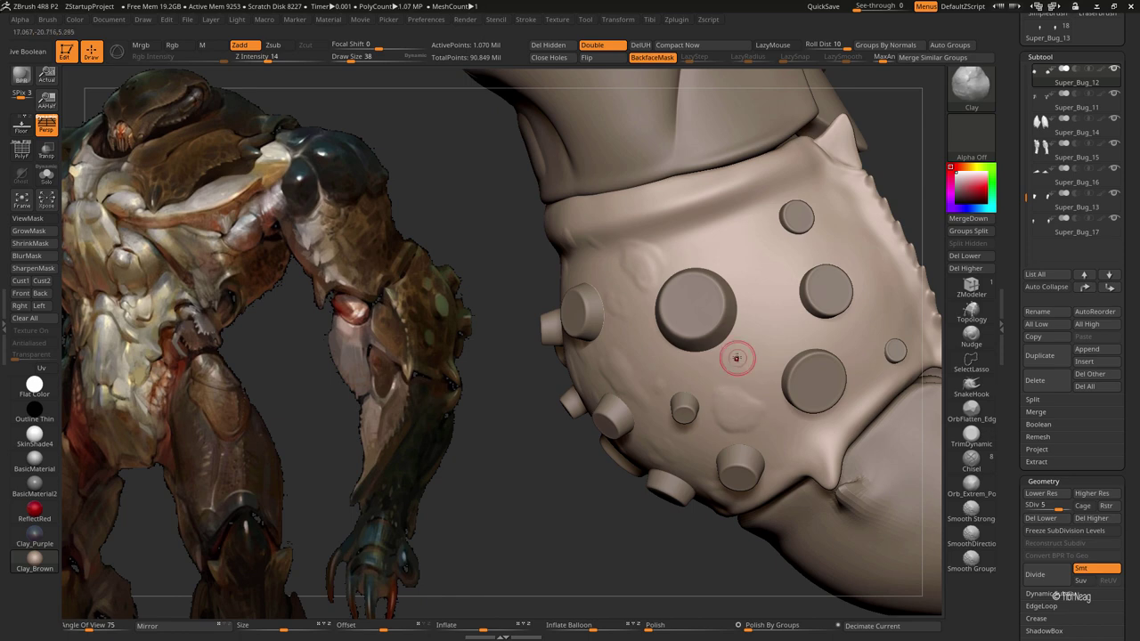
left_click_drag(732, 356, 721, 391)
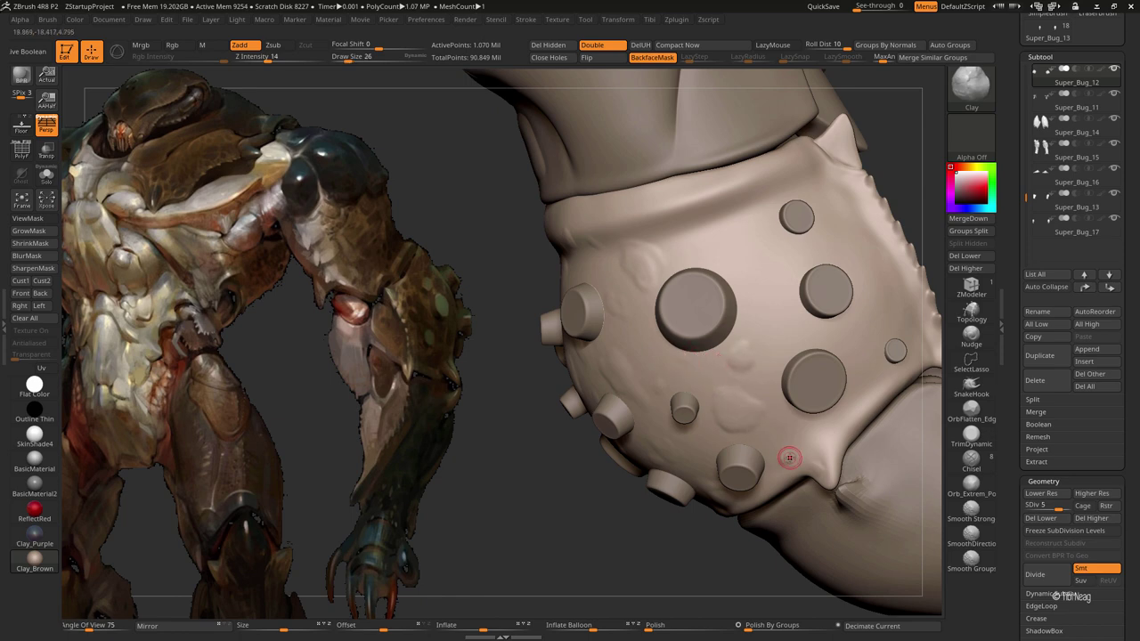
Step: Smooth and polish the arm armor with hPolish to soften the new clay bumps
key("bracketright")
right_click_drag(781, 272, 730, 202)
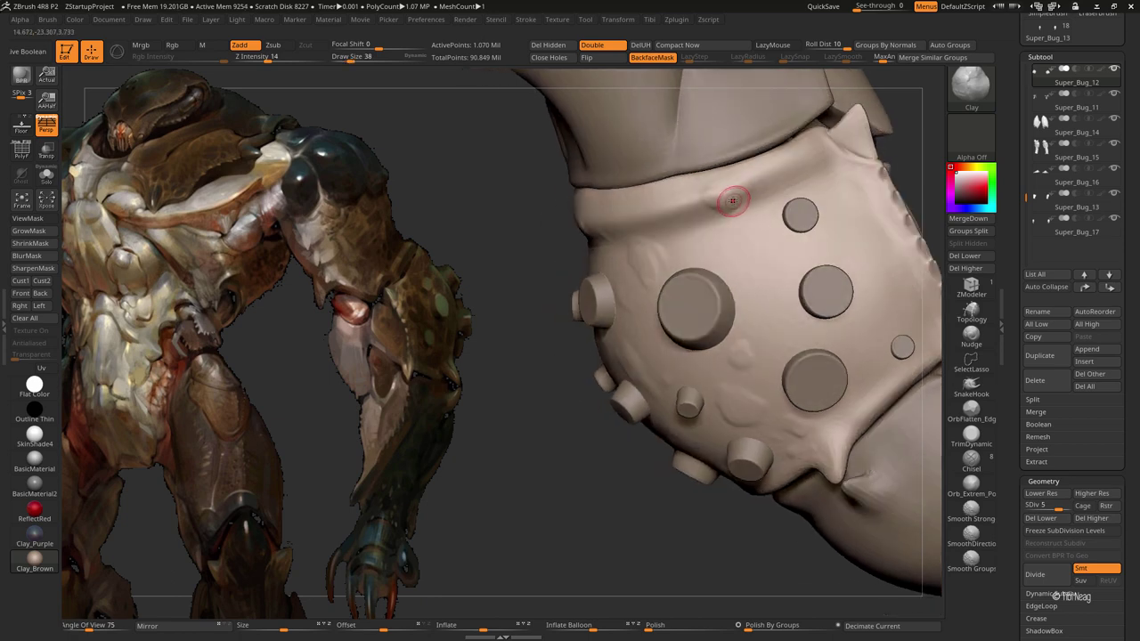
key("shift")
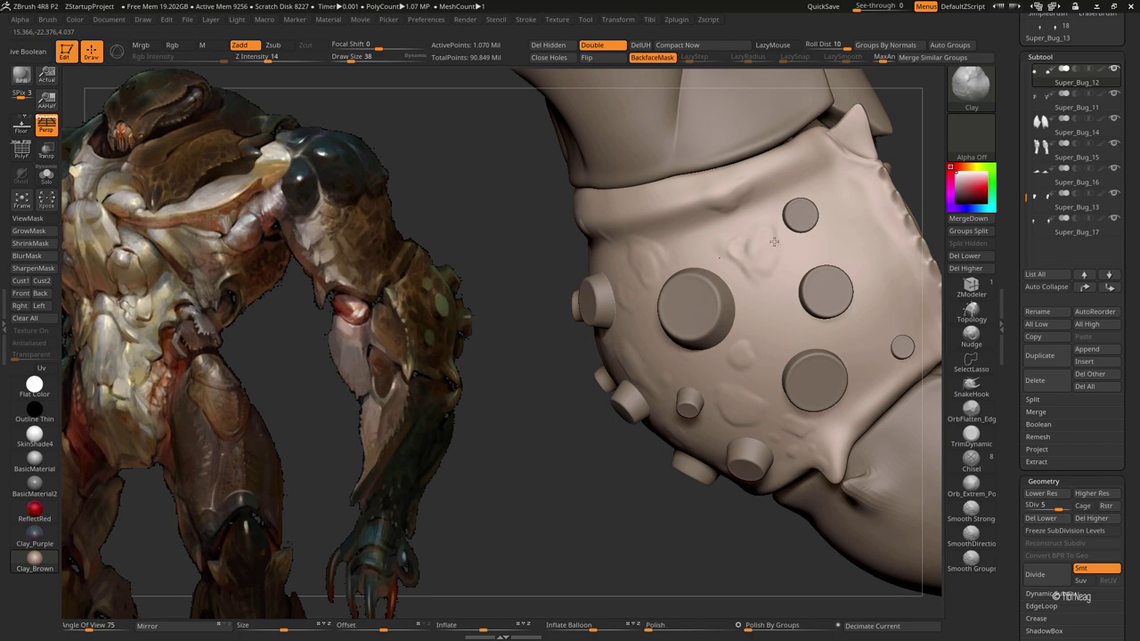
key("b")
key("h")
key("p")
mouse_move(720, 303)
right_mouse_down()
mouse_move(567, 433)
mouse_move(499, 461)
mouse_move(595, 430)
mouse_move(587, 463)
mouse_move(560, 449)
mouse_move(629, 526)
mouse_move(794, 281)
right_mouse_up()
key("b")
key("c")
key("l")
Step: Solo the rounded shell piece and build clay bumps on its side
key("alt+s")
key("bracketleft")
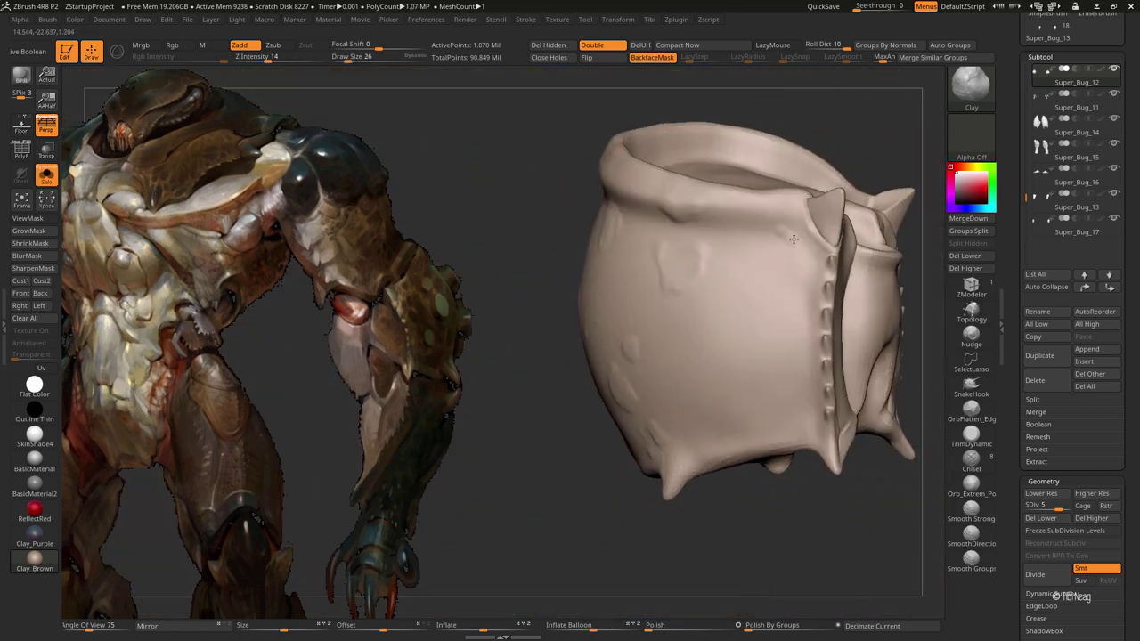
mouse_move(789, 324)
right_mouse_down()
mouse_move(750, 315)
mouse_move(593, 427)
mouse_move(739, 455)
mouse_move(791, 434)
right_mouse_up()
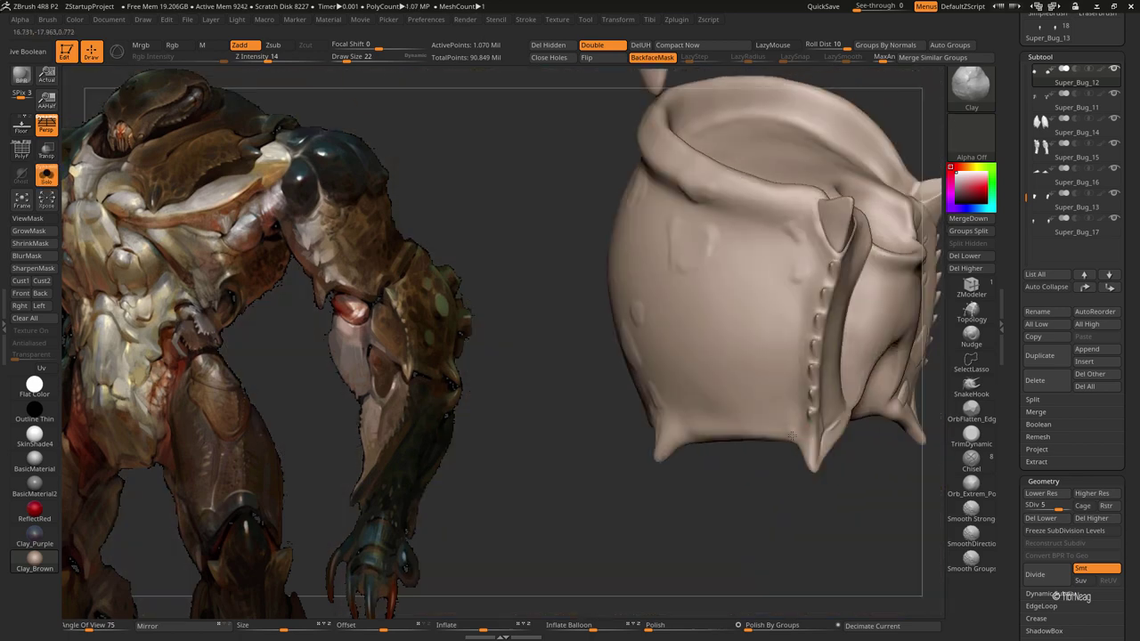
key("bracketright")
key("bracketright")
mouse_move(739, 331)
left_mouse_down()
mouse_move(714, 308)
mouse_move(748, 311)
mouse_move(723, 349)
left_mouse_up()
Step: Add polished irregularities across the shell by alternating hPolish and Clay with a smaller brush
key("b")
key("h")
key("p")
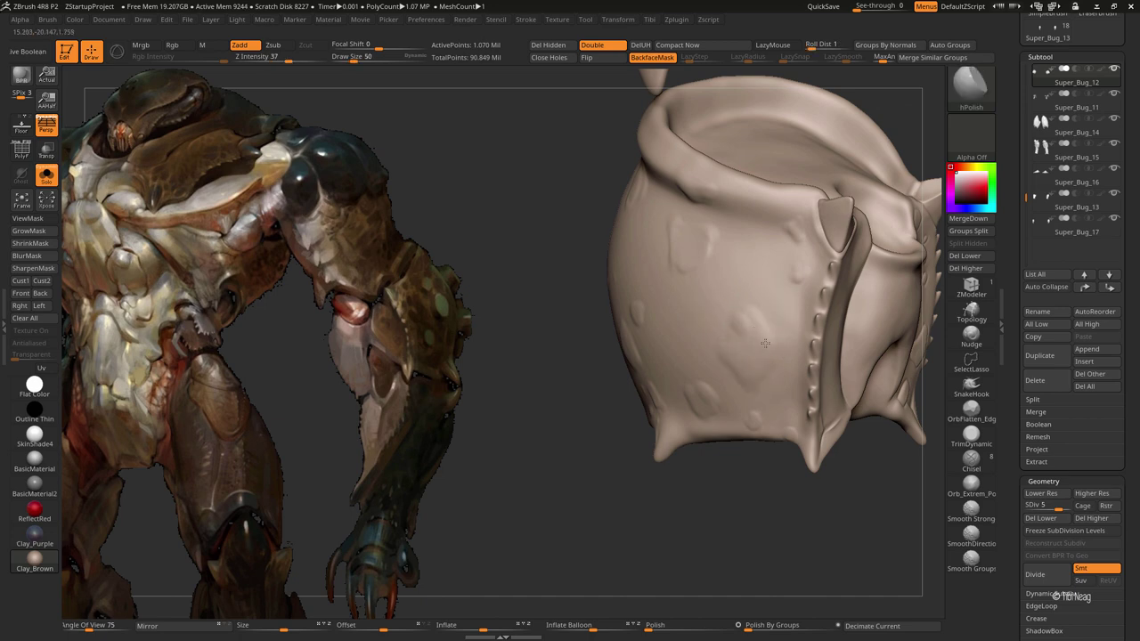
key("b")
key("c")
key("l")
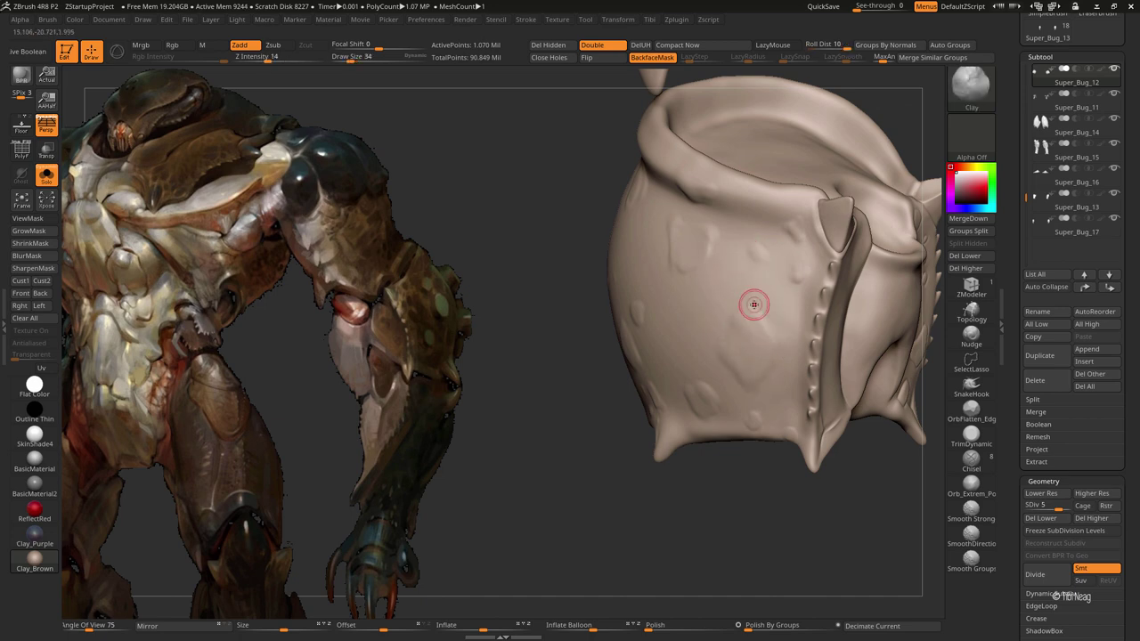
mouse_move(597, 316)
left_mouse_down()
mouse_move(478, 432)
mouse_move(738, 234)
mouse_move(763, 259)
left_mouse_up()
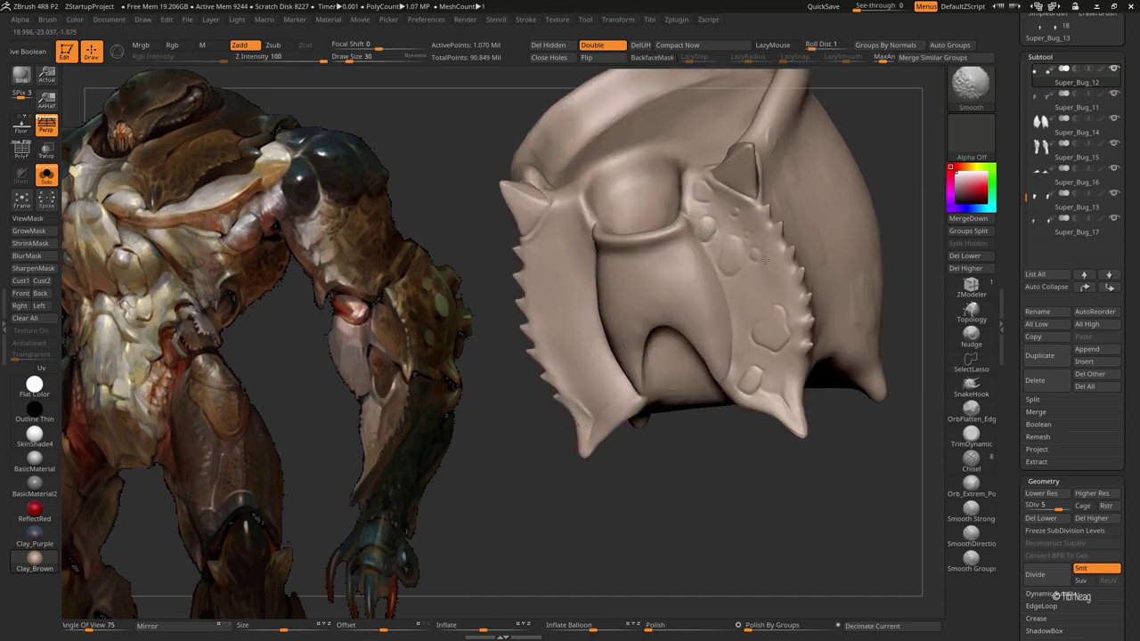
key("bracketleft")
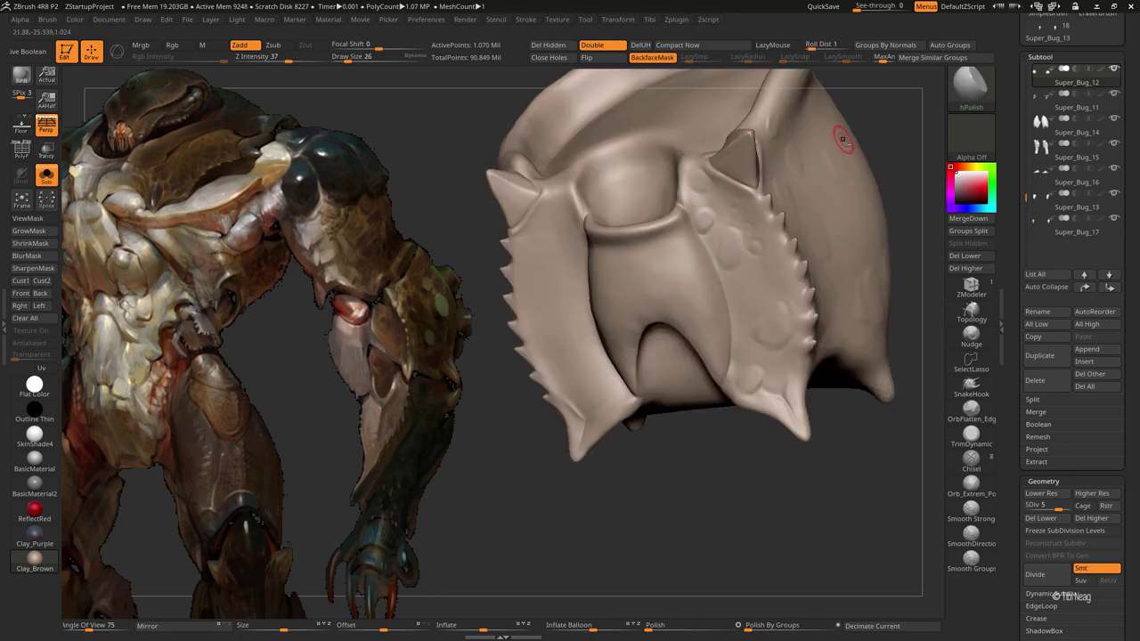
left_click_drag(841, 139, 737, 440)
left_click_drag(762, 451, 821, 204)
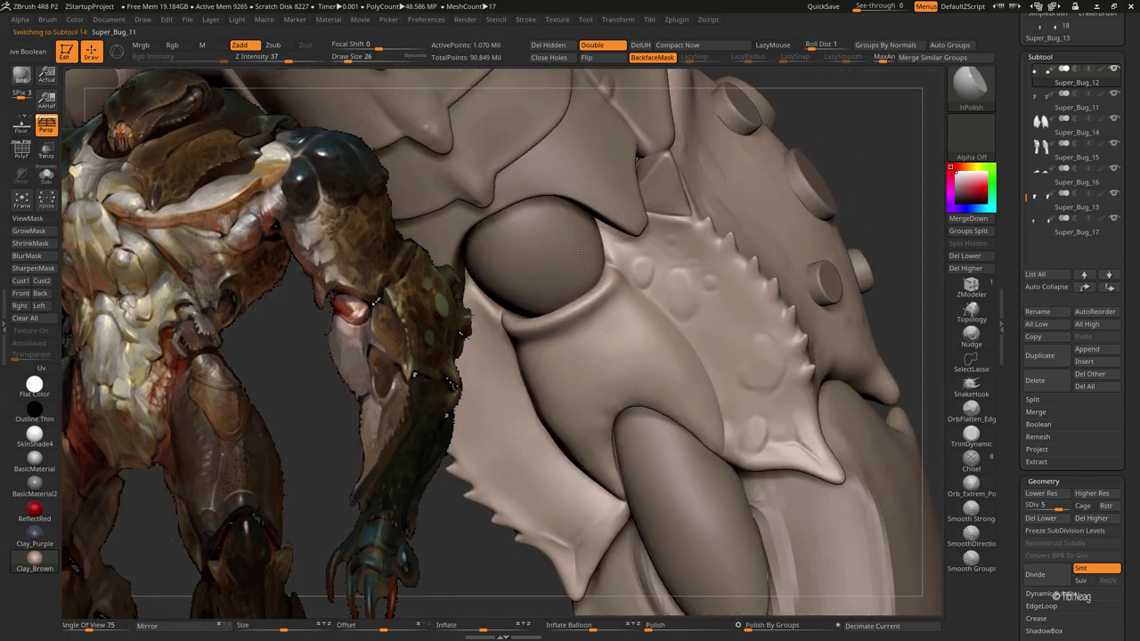
Step: Select Super_Bug_11 and inflate its ball joint at a lower subdivision level
left_click_drag(821, 204, 774, 148)
key("b")
key("i")
key("n")
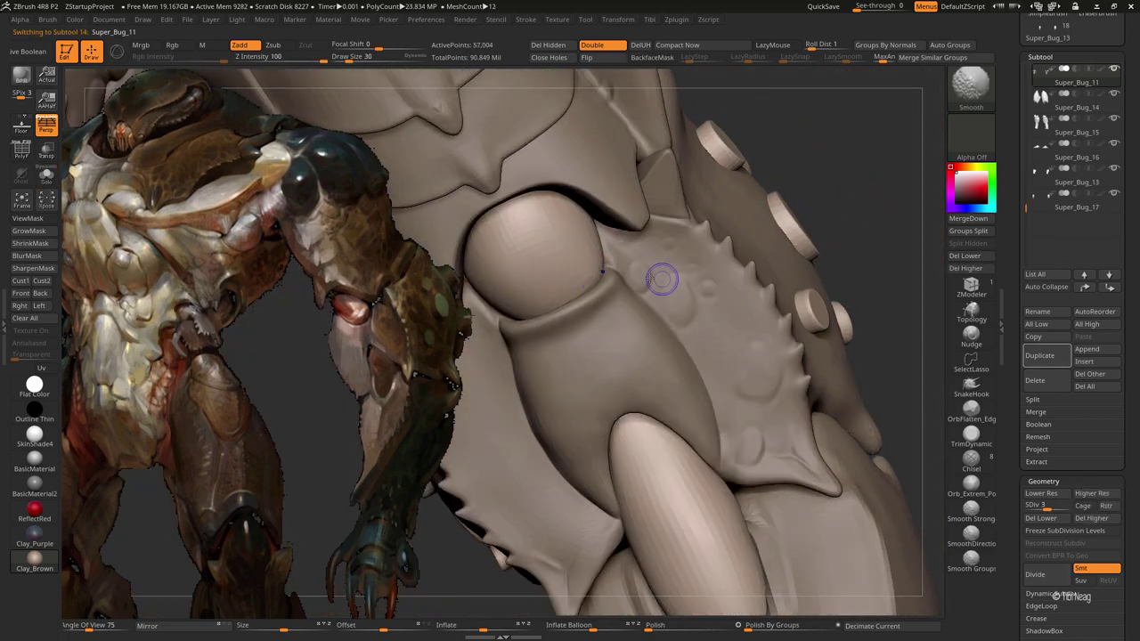
key("shift+d")
key("bracketleft")
key("bracketleft")
key("bracketleft")
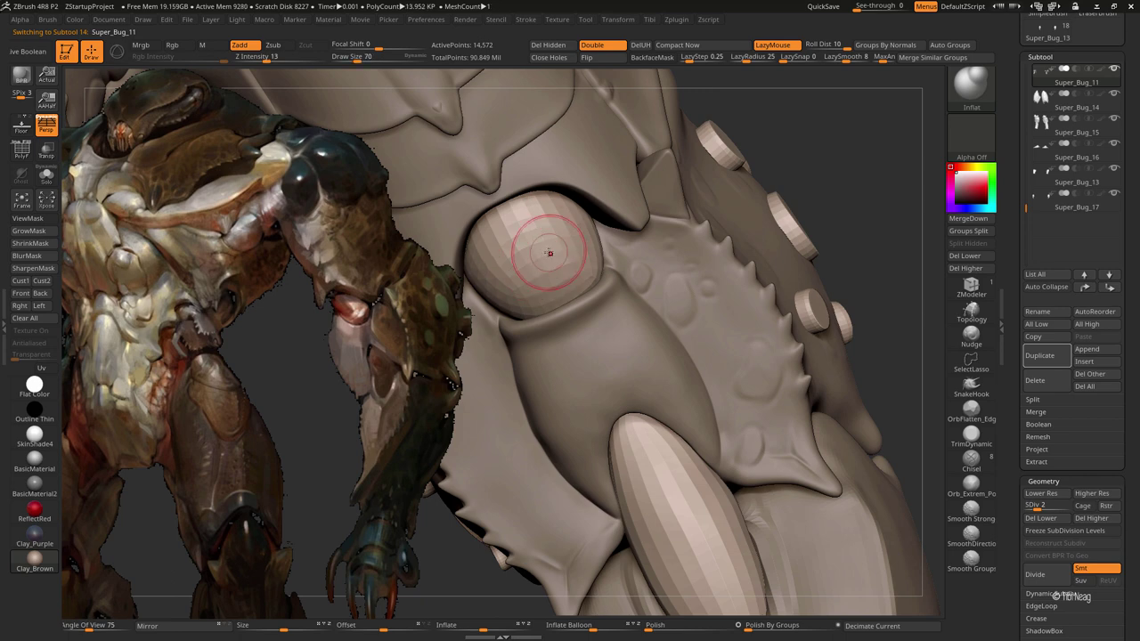
key("l")
left_click_drag(255, 56, 250, 56)
key("bracketright")
key("bracketright")
key("bracketright")
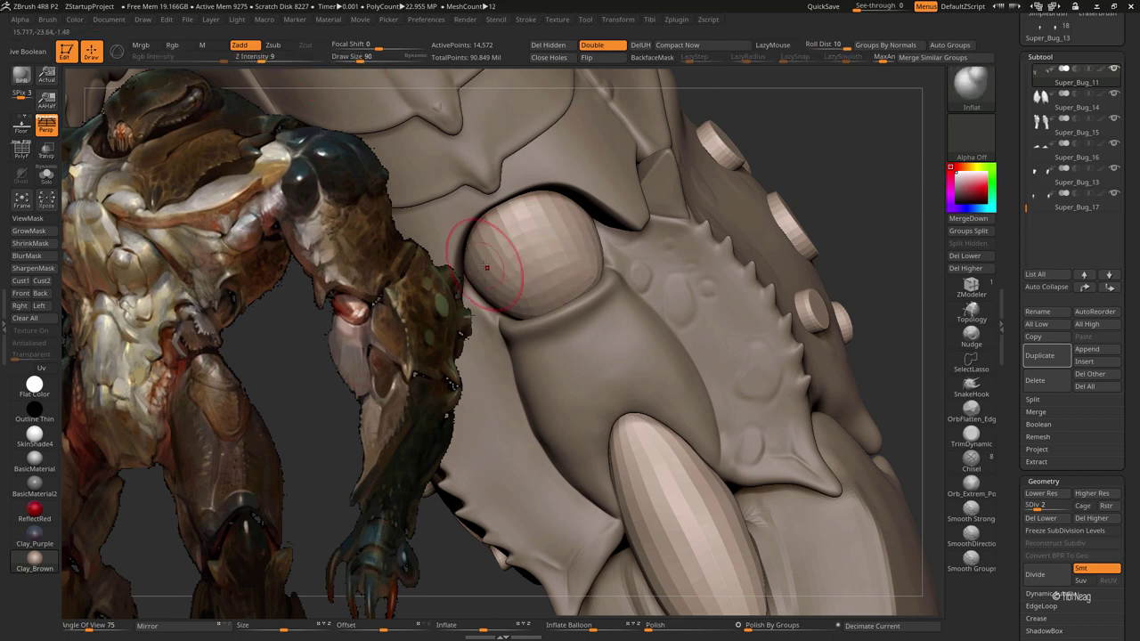
mouse_move(486, 242)
left_mouse_down()
mouse_move(534, 267)
mouse_move(526, 282)
left_mouse_up()
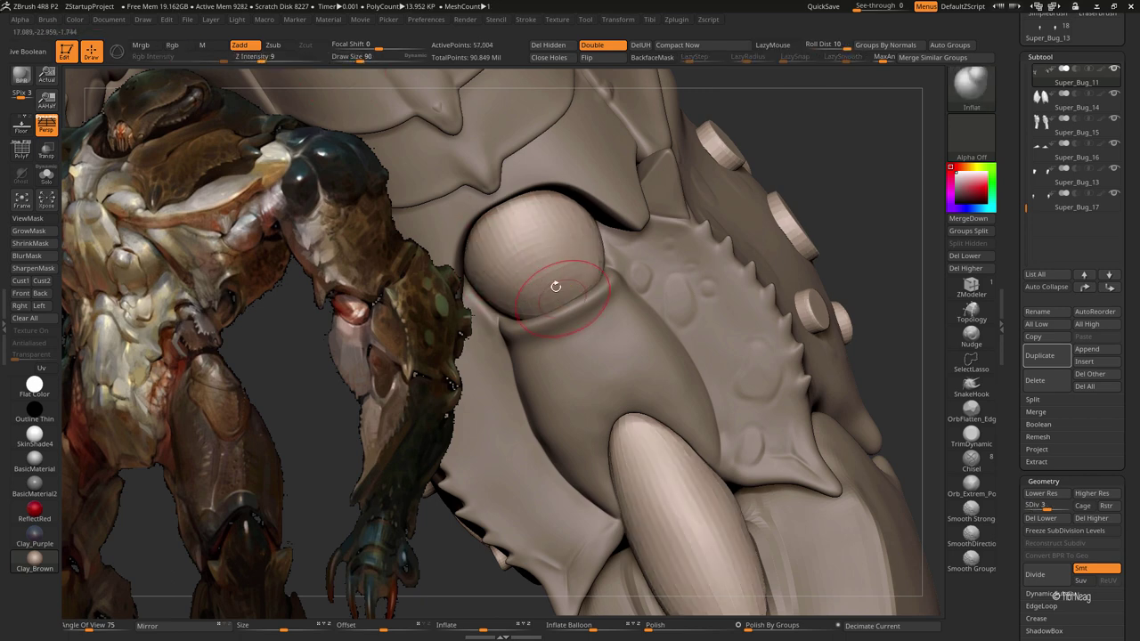
Step: Carve three horizontal rib creases across the ball joint with DamStandard at size 46, then solo the part
key("d")
key("d")
key("d")
key("b")
key("d")
key("s")
left_click_drag(891, 178, 649, 294)
key("bracketleft")
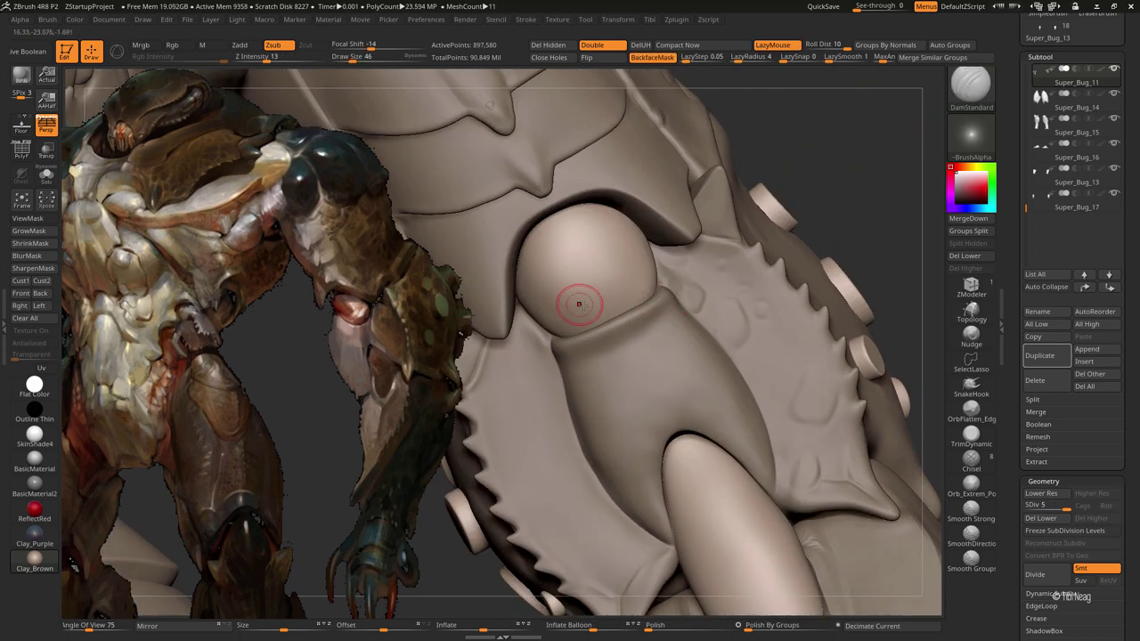
left_click_drag(538, 215, 547, 223)
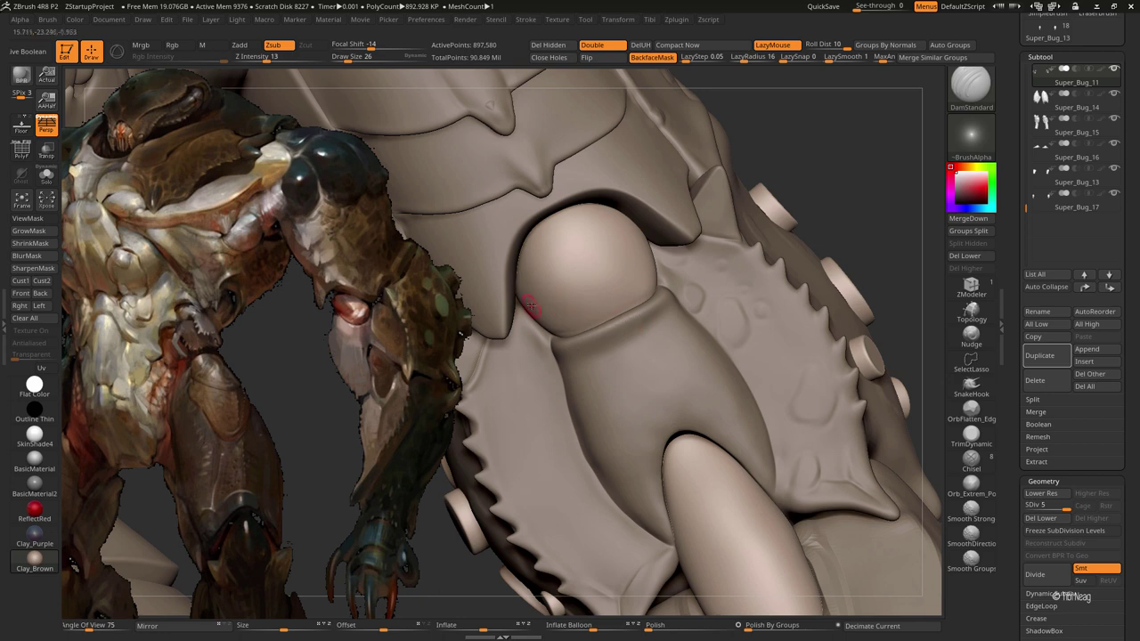
left_click_drag(590, 303, 613, 284)
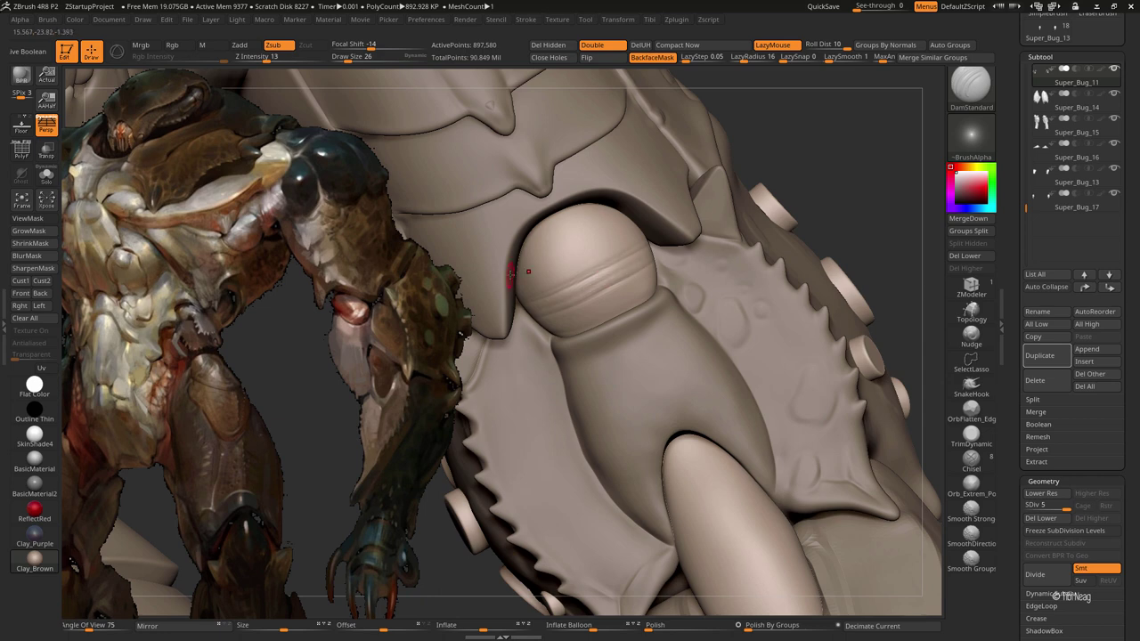
right_click_drag(634, 190, 592, 225)
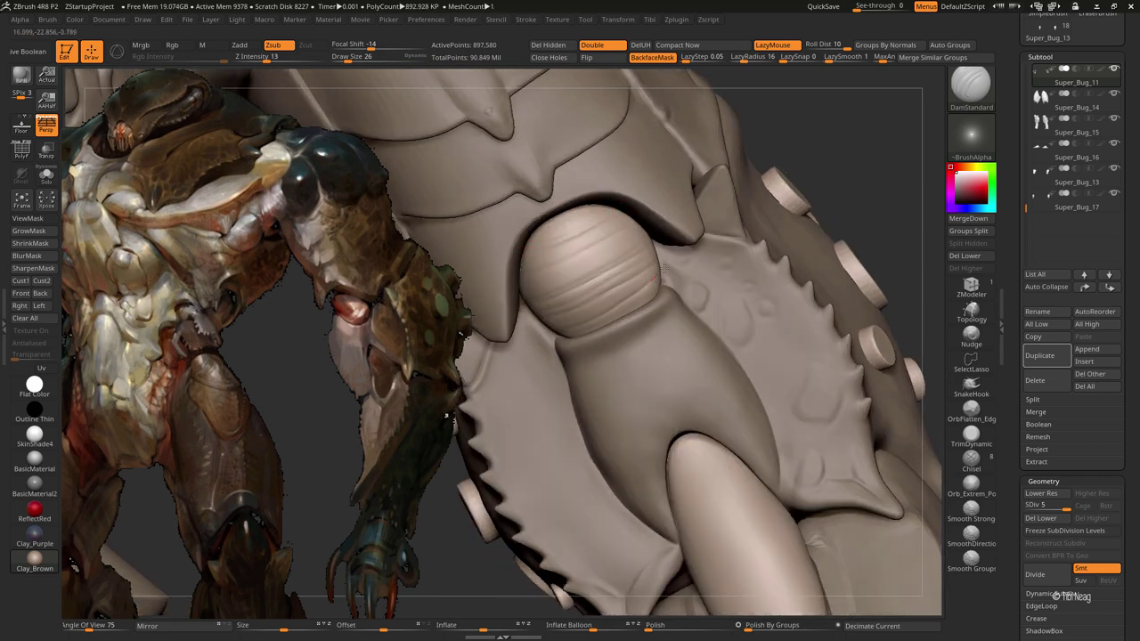
key("ctrl")
key("ctrl")
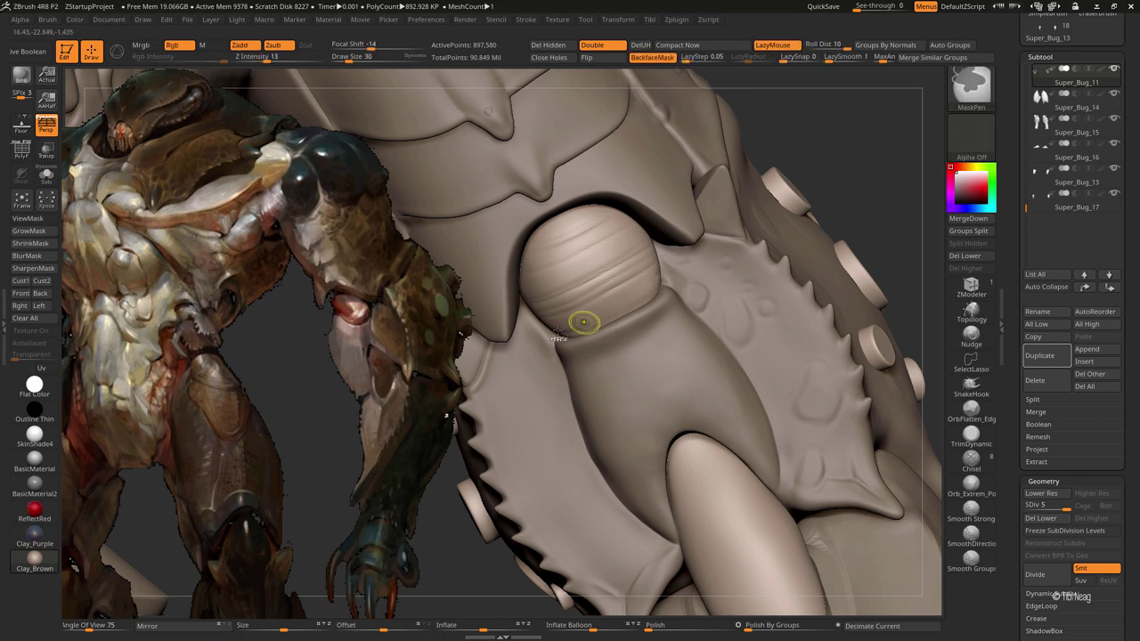
key("ctrl+shift+f")
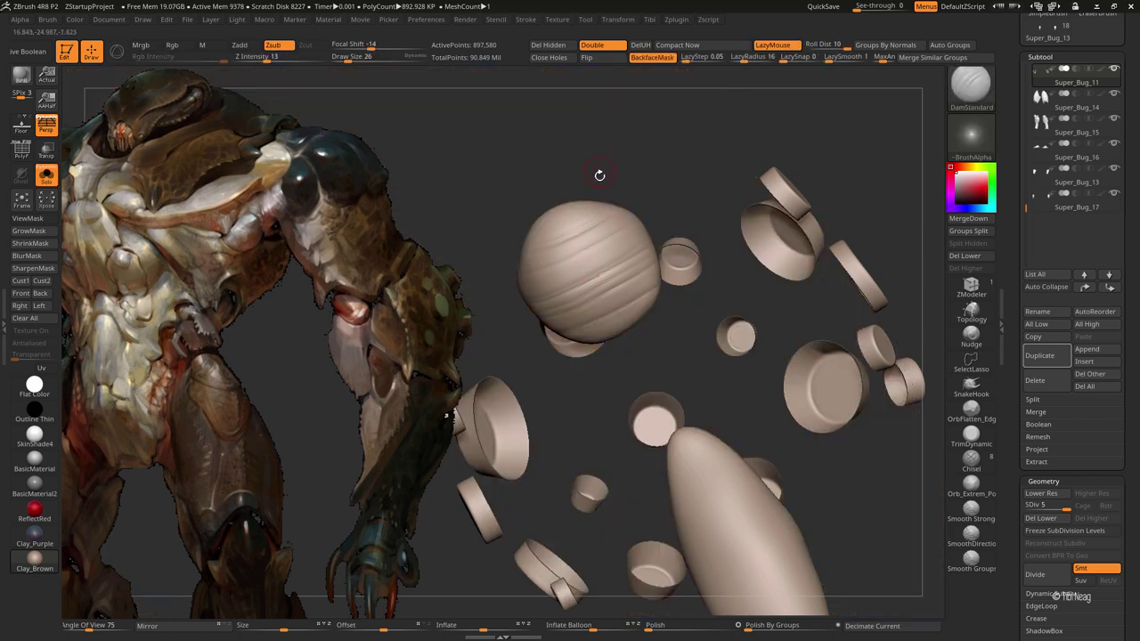
Step: Lasso-hide the elbow sphere and split it into its own subtool with Split Hidden
mouse_move(600, 174)
left_mouse_down()
mouse_move(644, 119)
mouse_move(644, 166)
mouse_move(511, 332)
left_mouse_up()
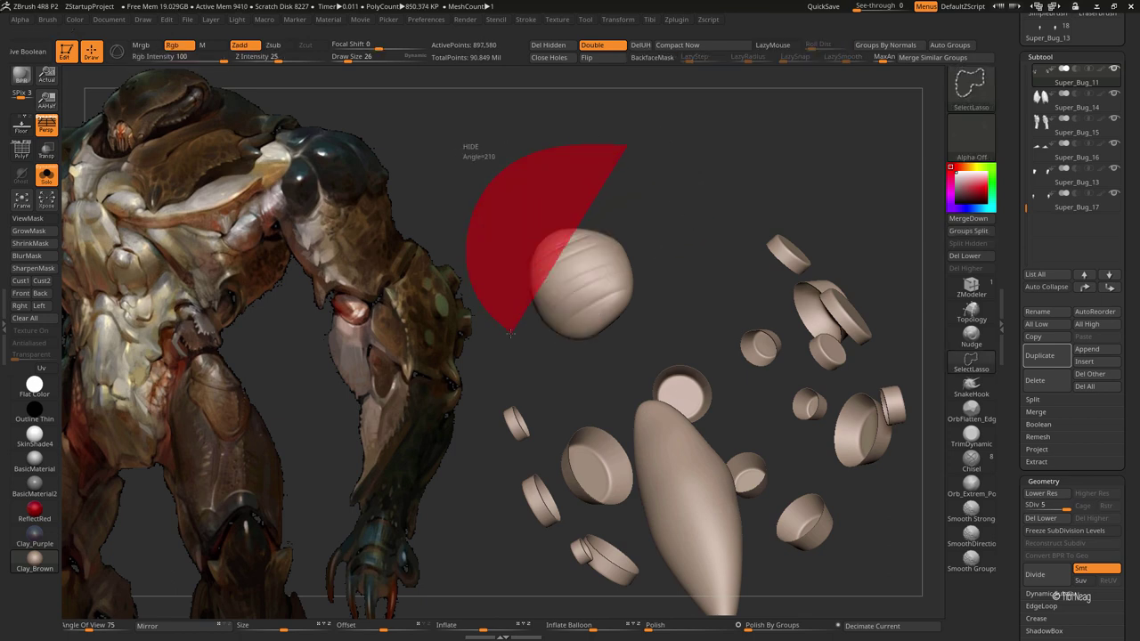
left_click_drag(656, 262, 636, 196, "ctrl+shift")
left_click(913, 317, "ctrl+shift")
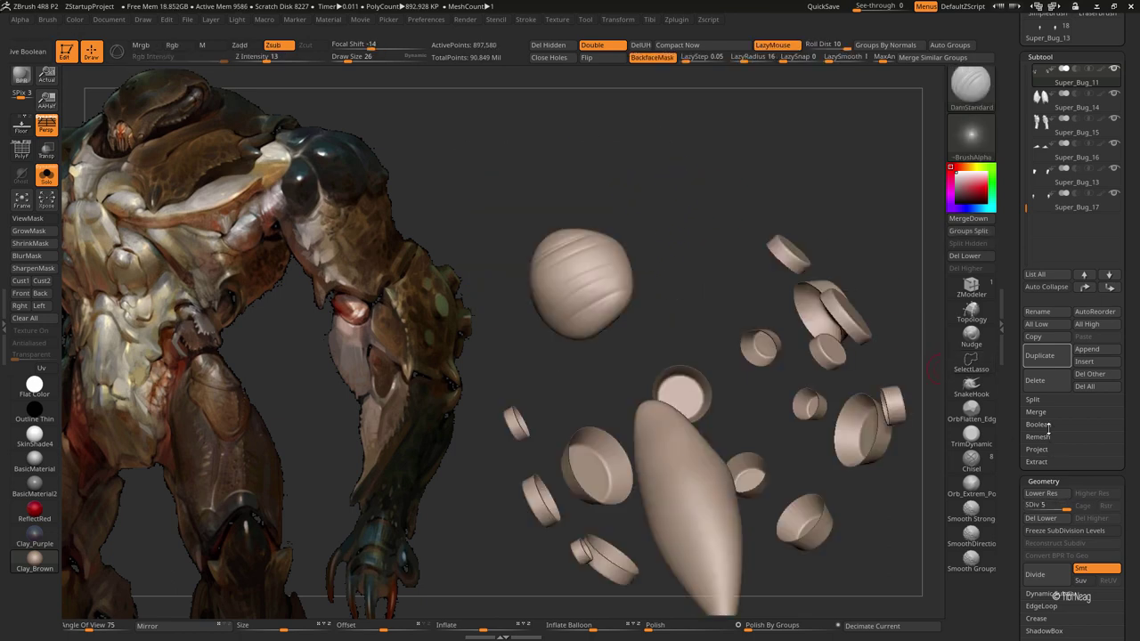
left_click(1032, 399)
left_click(1038, 412)
left_click(939, 438)
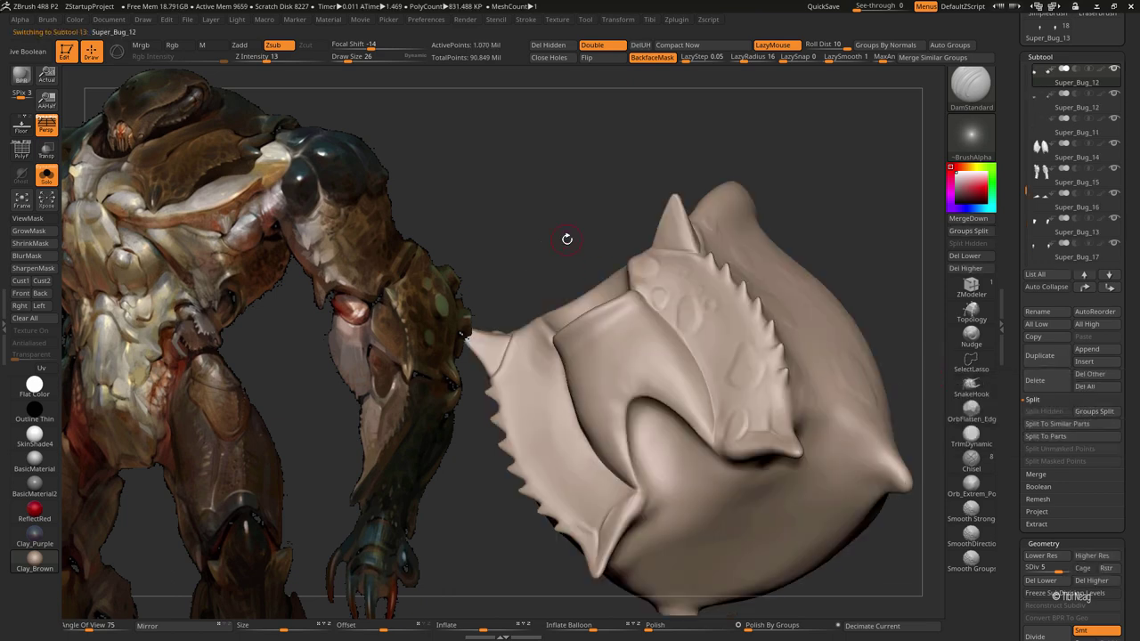
left_click(566, 239, "alt")
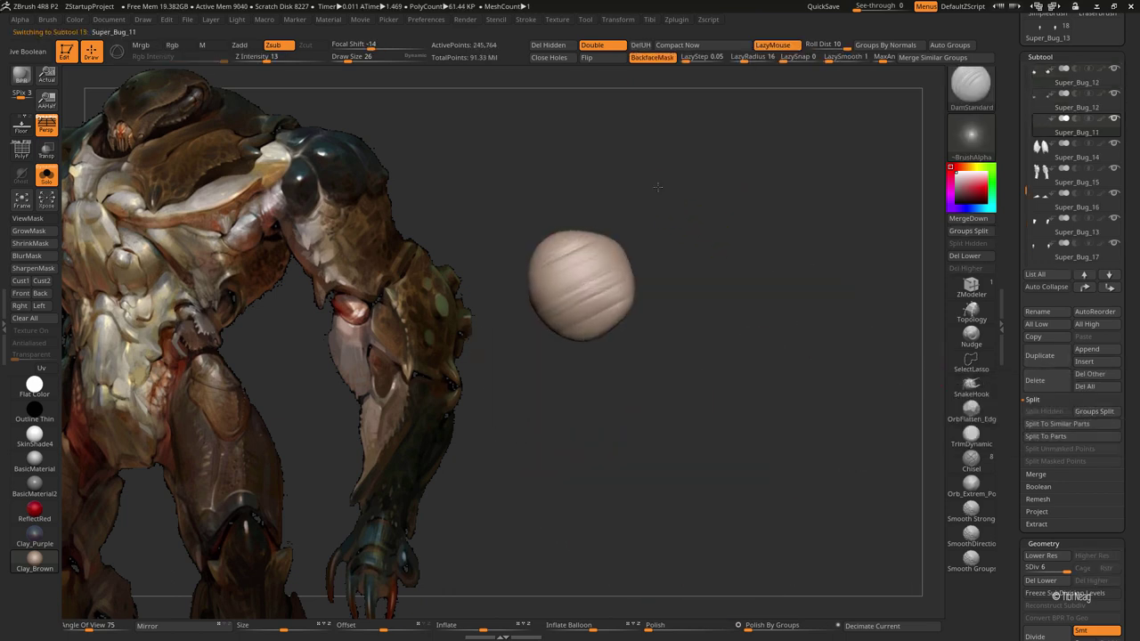
left_click(667, 213, "alt")
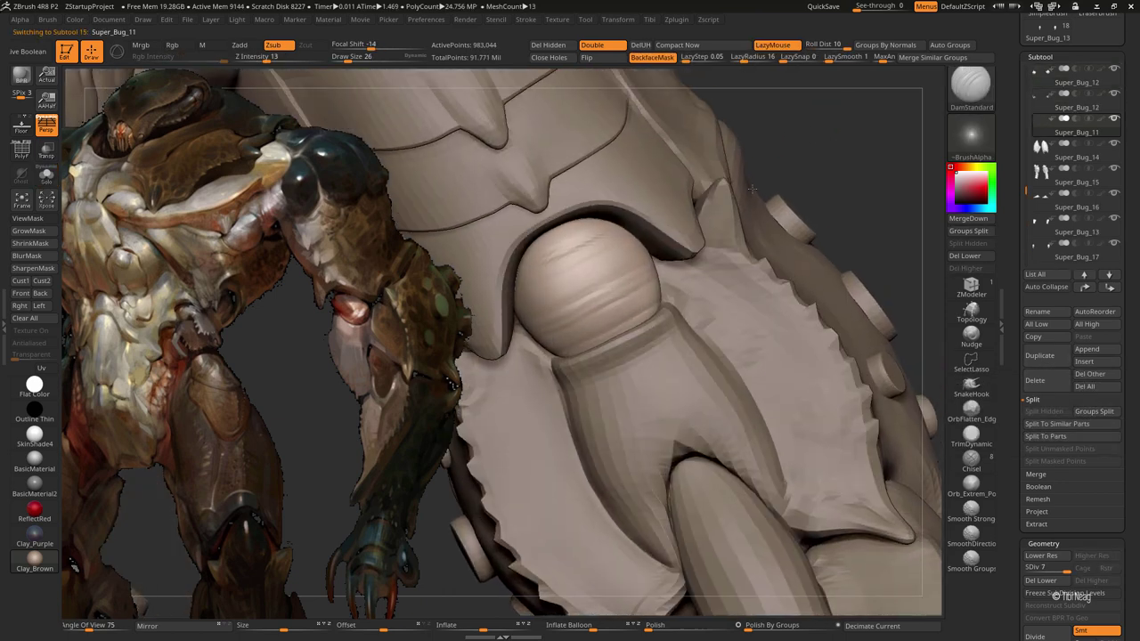
Step: Solo the sphere subtool and carve several parallel DamStandard grooves across it
key("shift+ctrl+s")
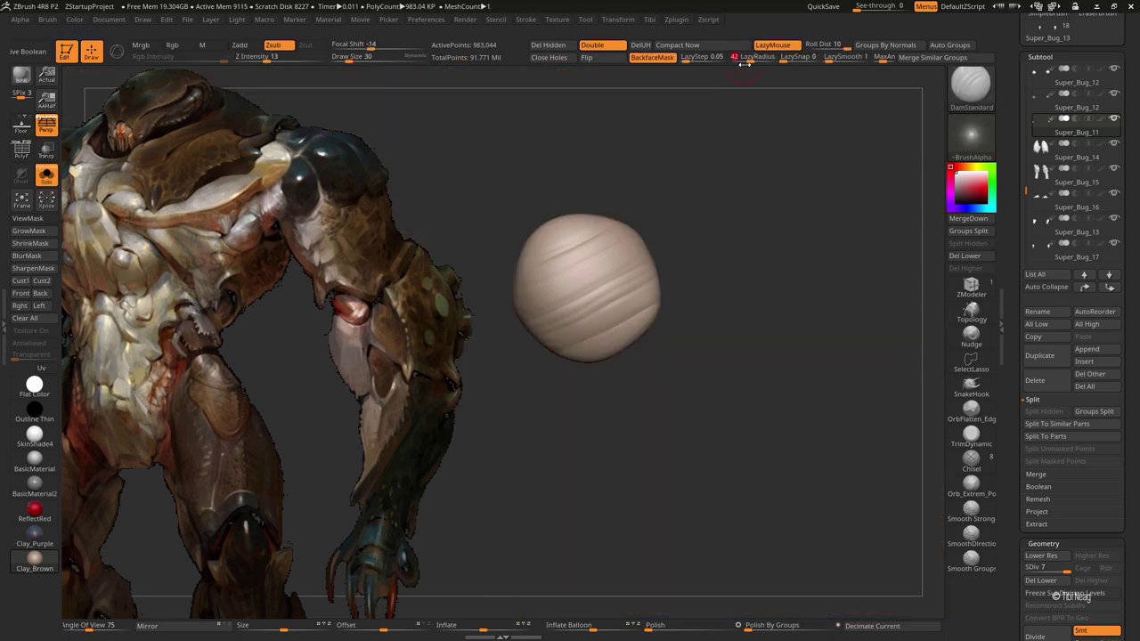
left_click_drag(613, 401, 559, 354)
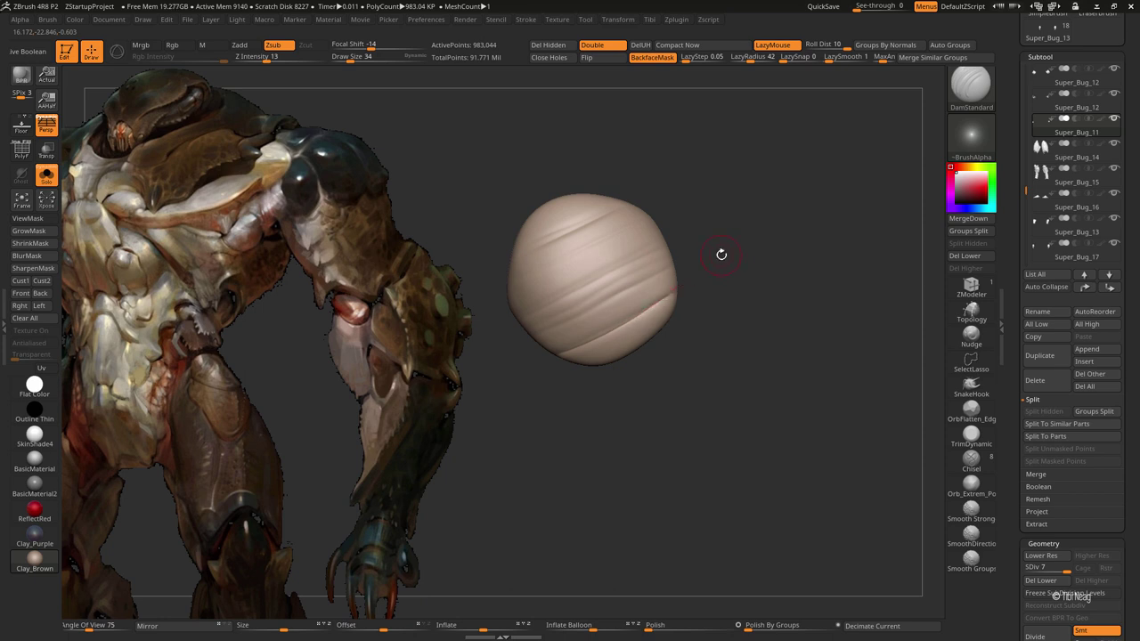
left_click_drag(577, 321, 533, 329)
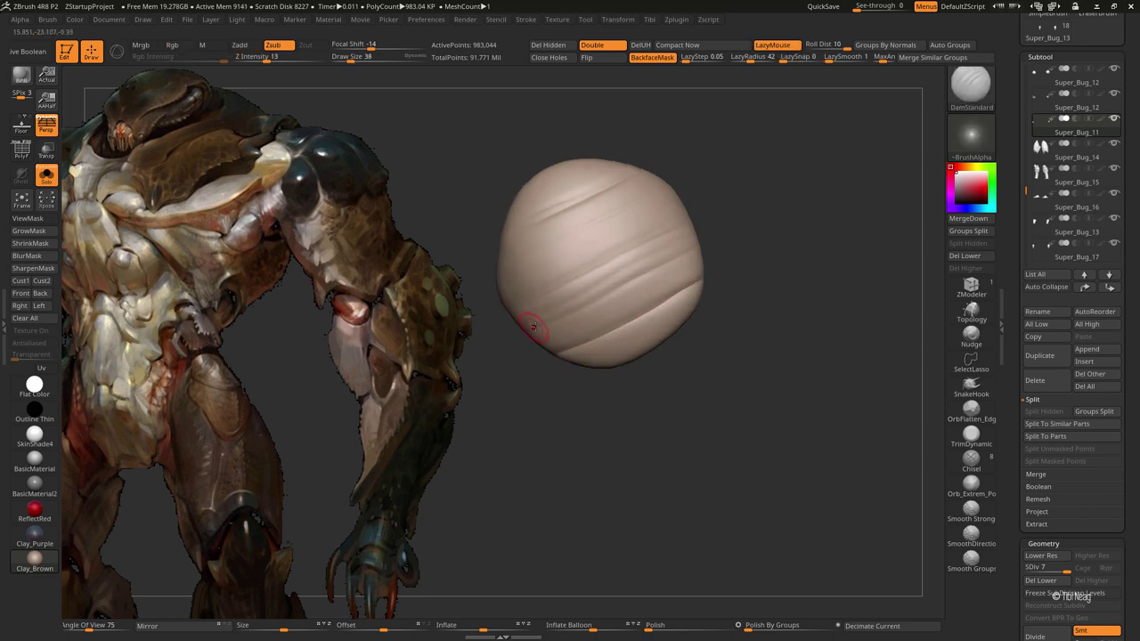
left_click_drag(680, 253, 529, 329)
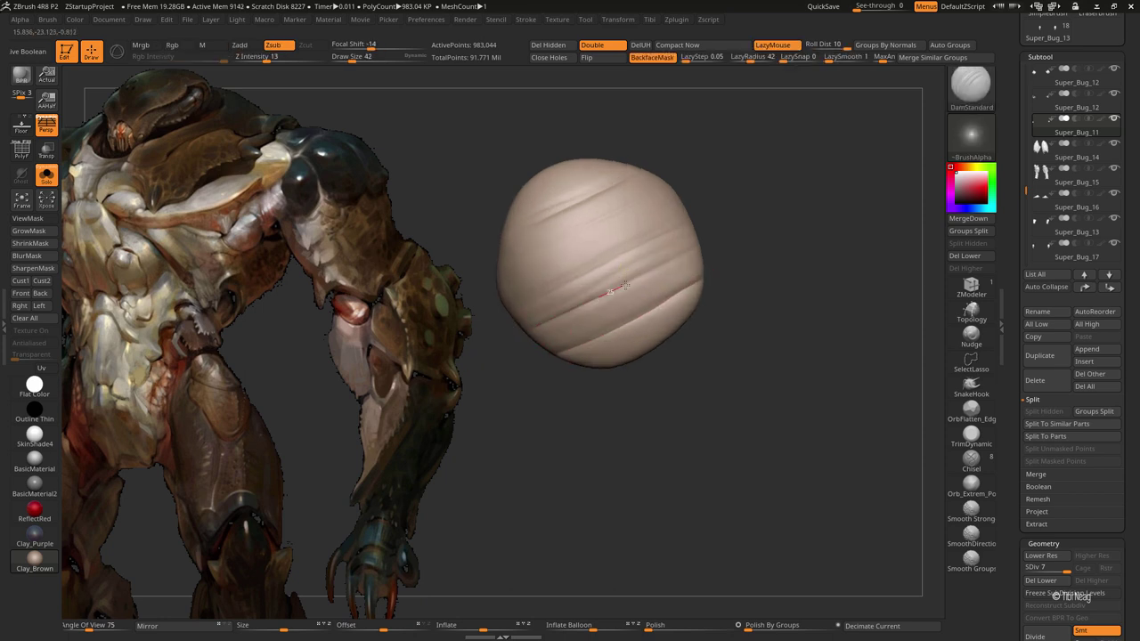
left_click_drag(748, 211, 608, 331)
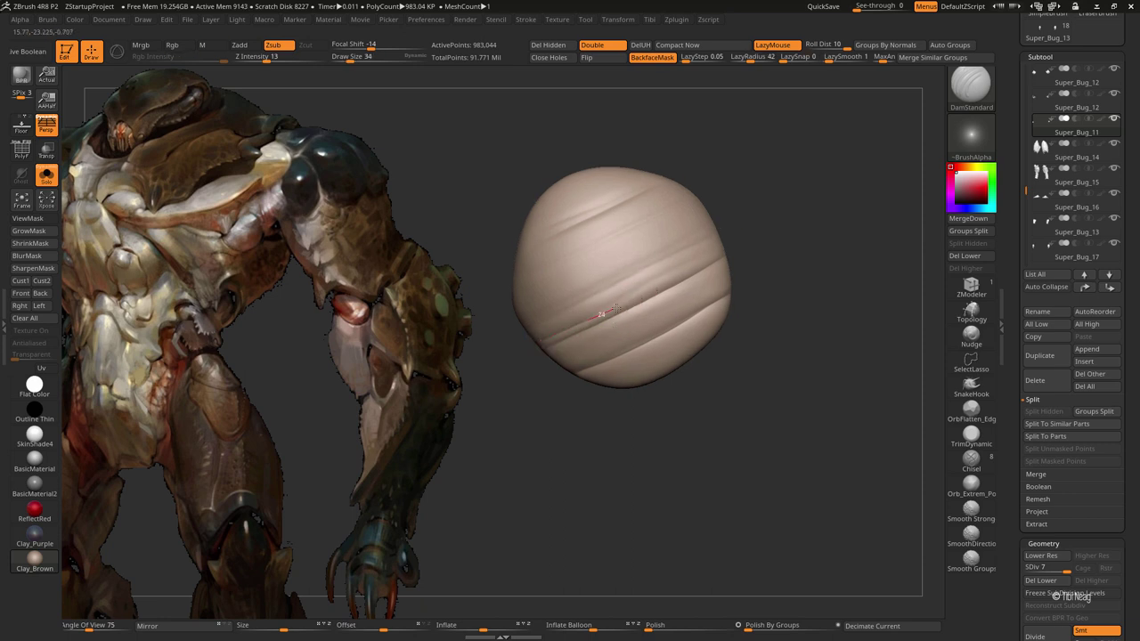
left_click_drag(659, 283, 538, 343)
left_click_drag(665, 279, 536, 340)
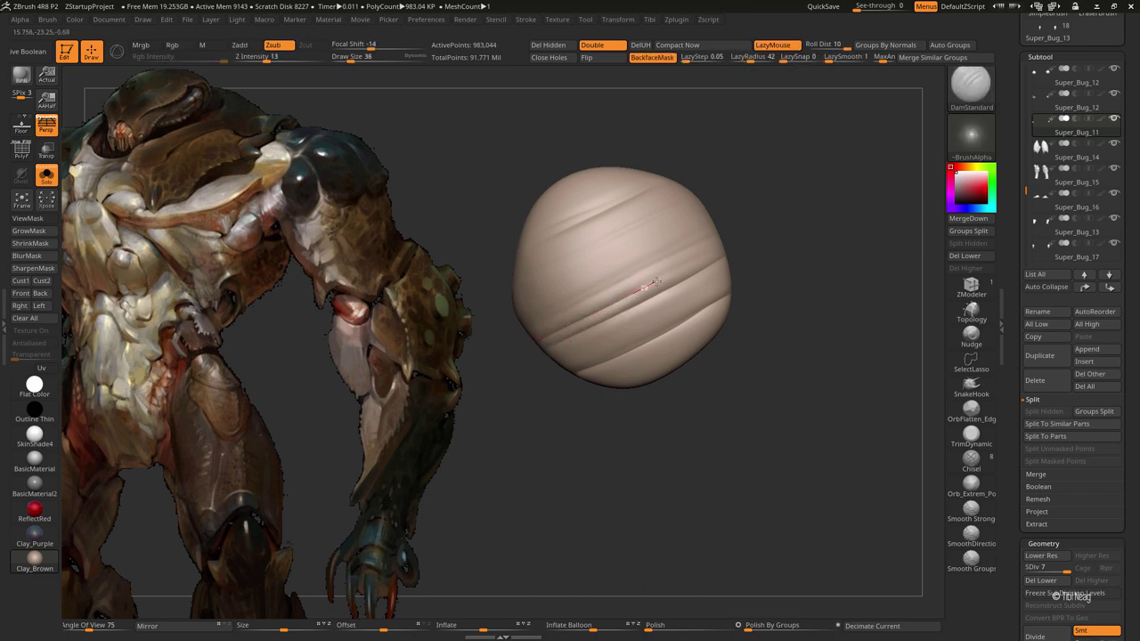
left_click_drag(735, 236, 666, 236)
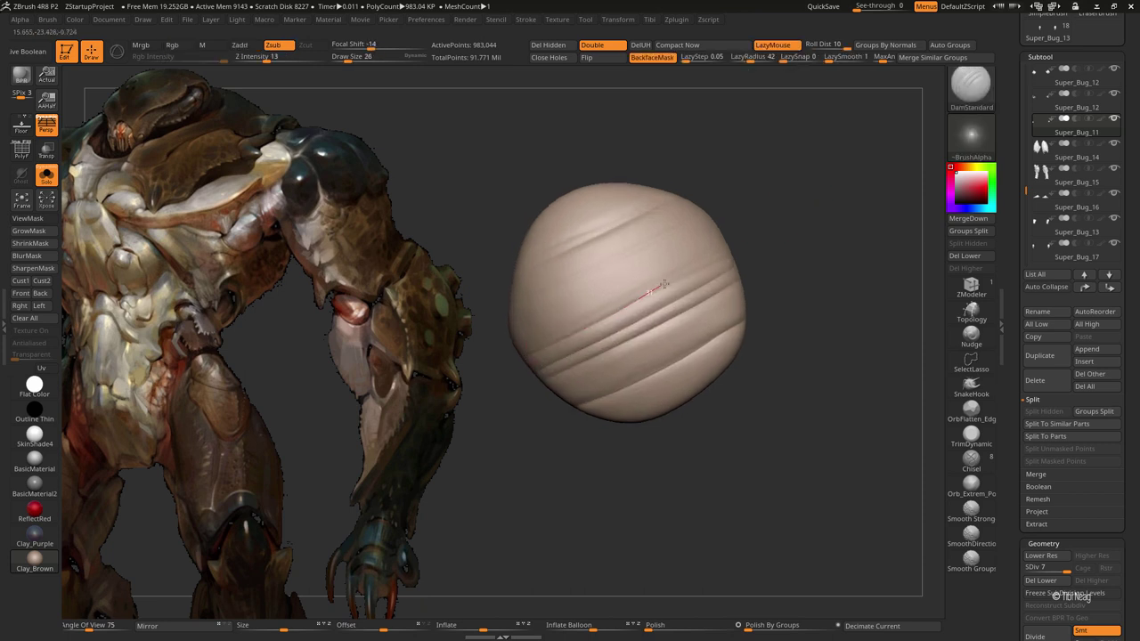
left_click_drag(663, 283, 559, 336)
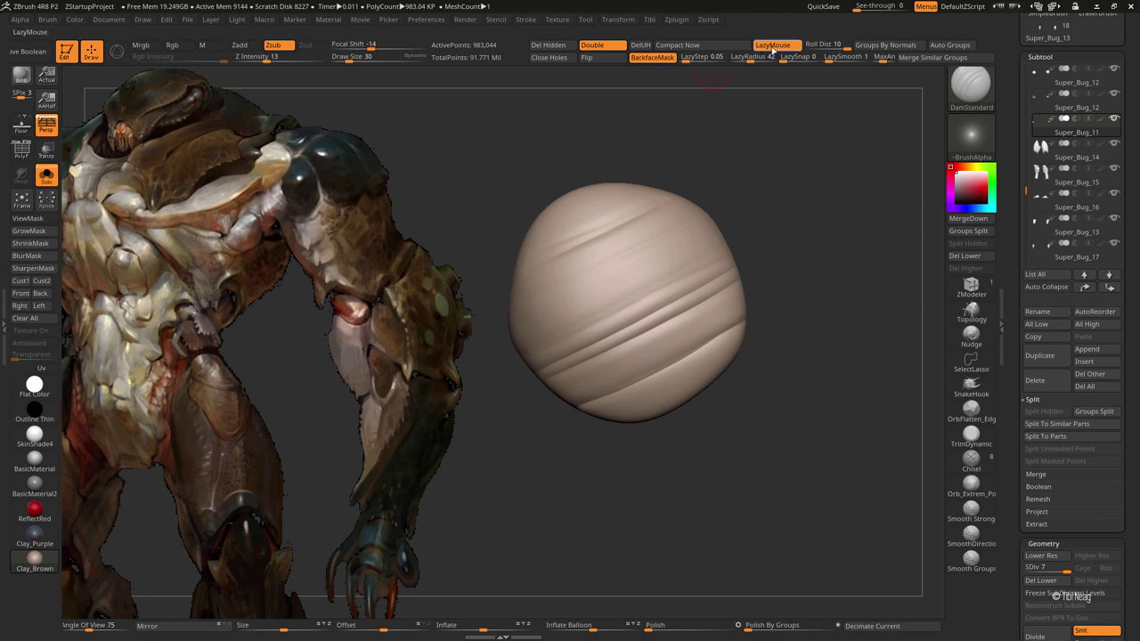
left_click_drag(559, 335, 599, 318)
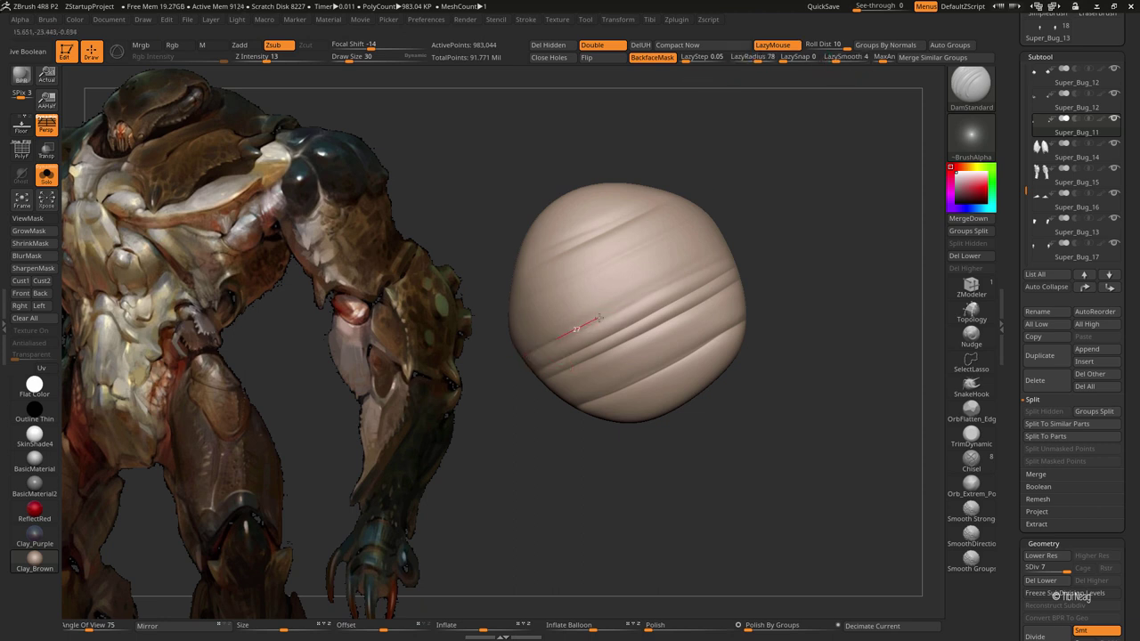
mouse_move(688, 272)
left_mouse_down()
mouse_move(702, 221)
mouse_move(525, 381)
left_mouse_up()
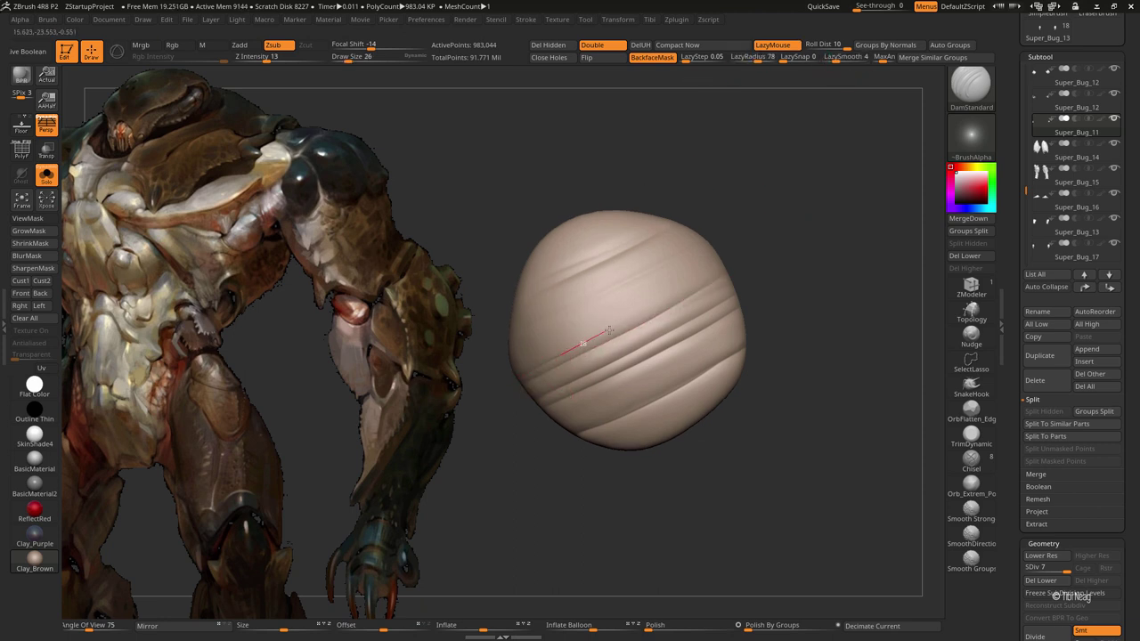
left_click_drag(576, 355, 525, 385)
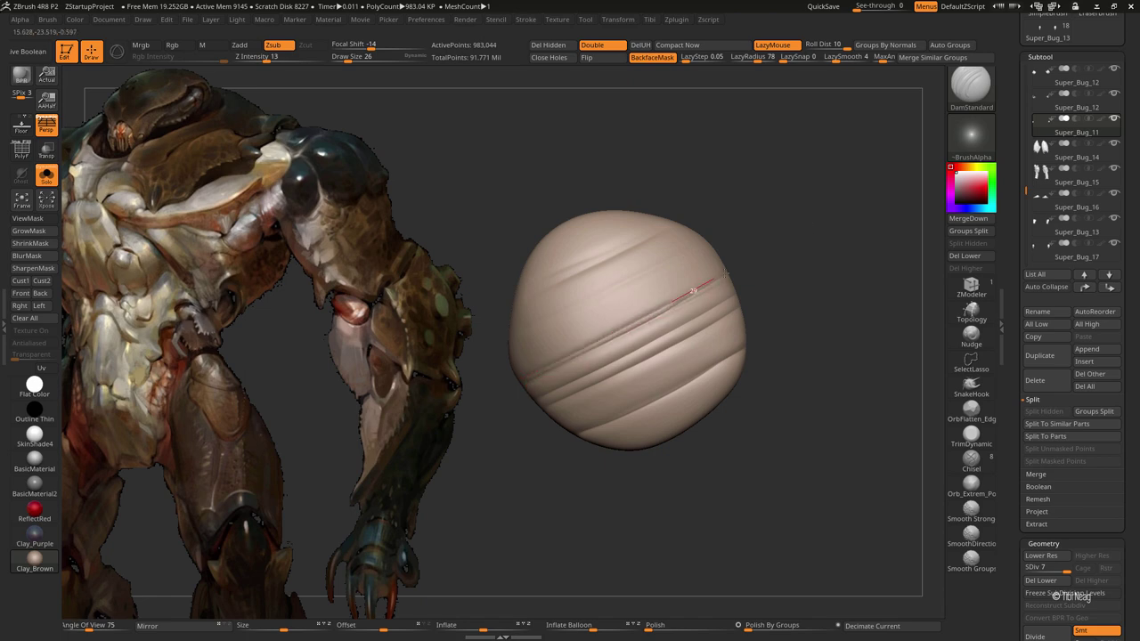
Step: Add a few more grooves at brush size 26, then show the whole creature again
key("ctrl+shift+s")
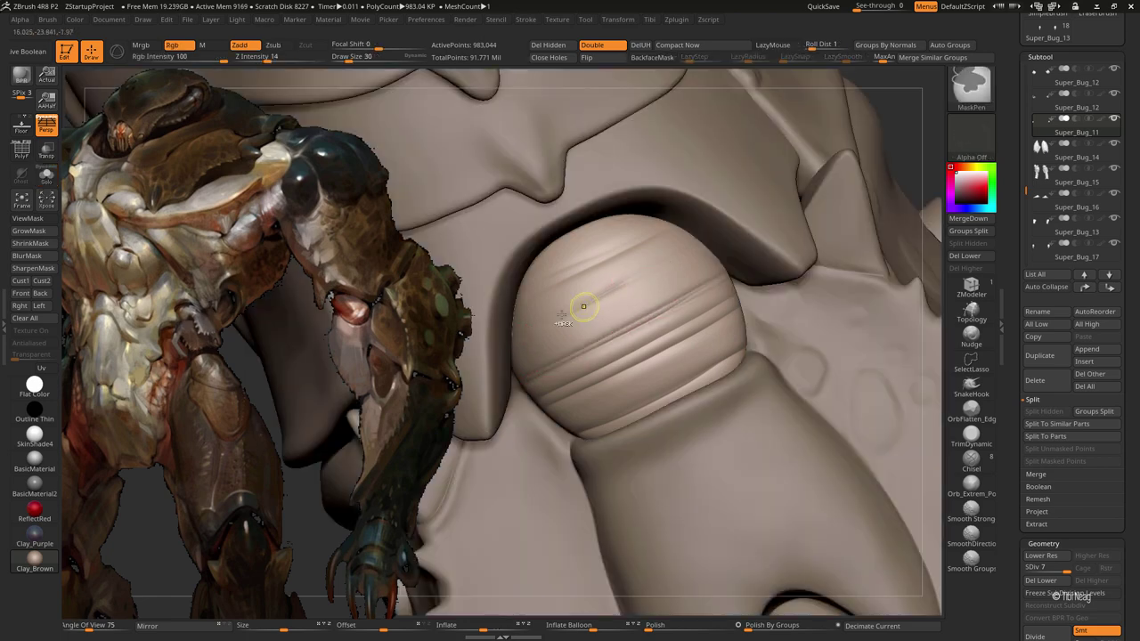
key("ctrl+shift+s")
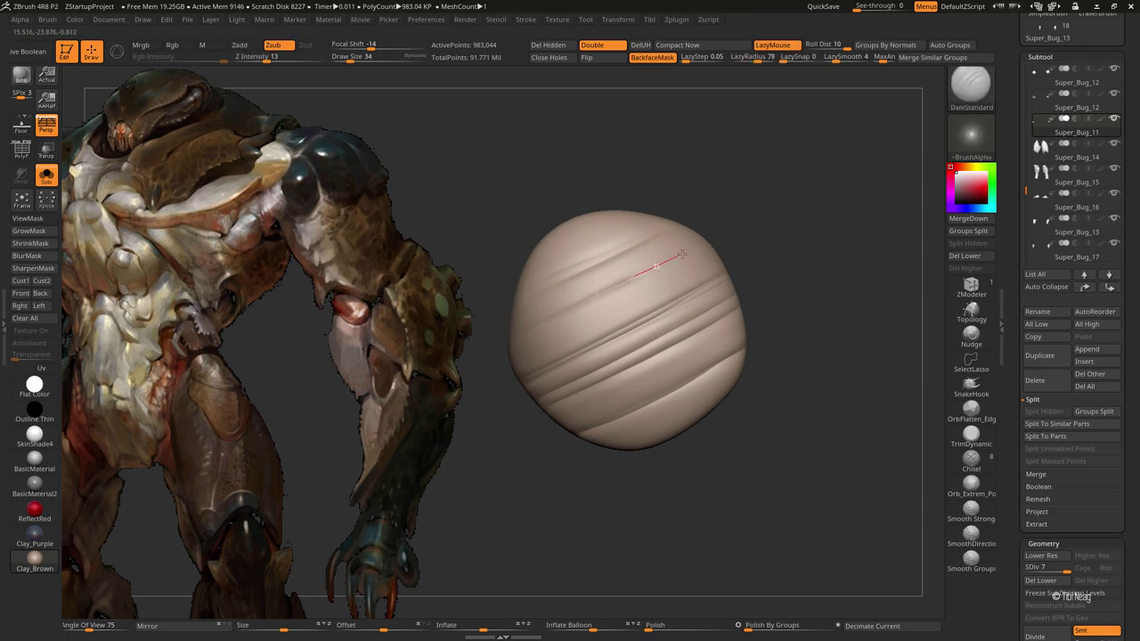
left_click_drag(682, 255, 684, 252)
left_click_drag(575, 268, 610, 258)
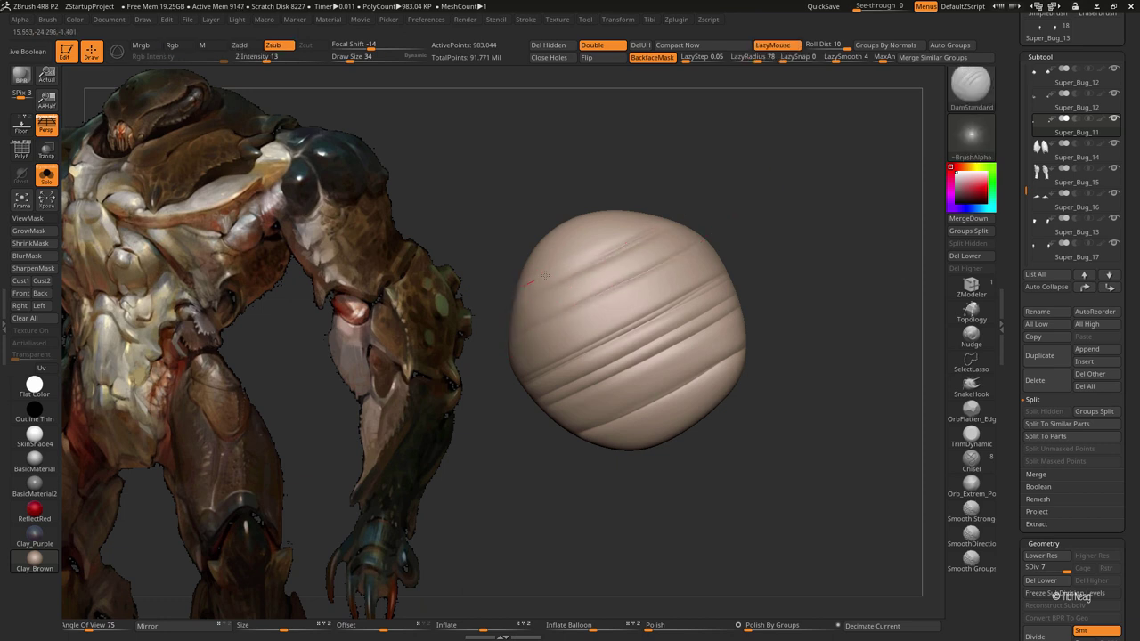
key("bracketleft")
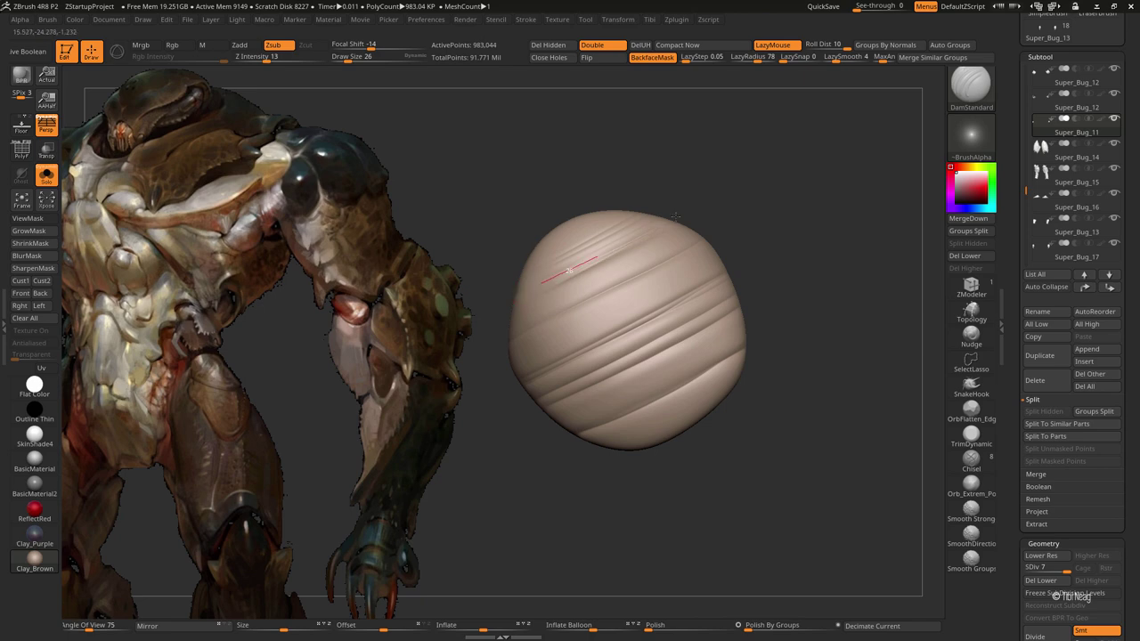
left_click_drag(676, 216, 676, 216)
key("alt+s")
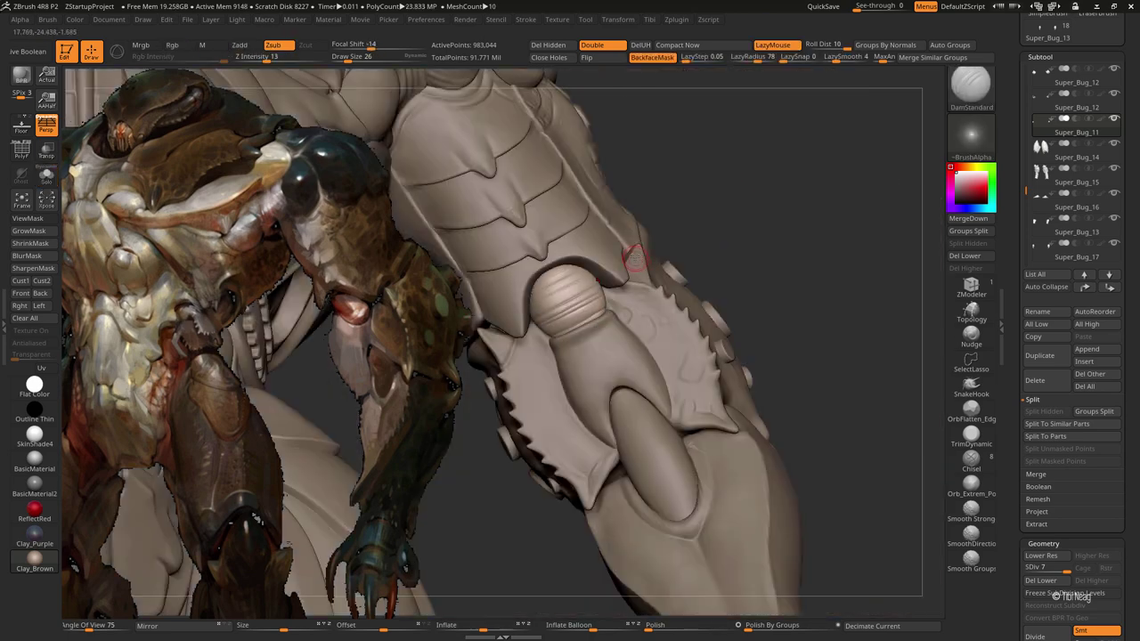
Step: Zoom in on the elbow joint, drop the subdivision level and pick Move Topological
left_click_drag(782, 228, 708, 287)
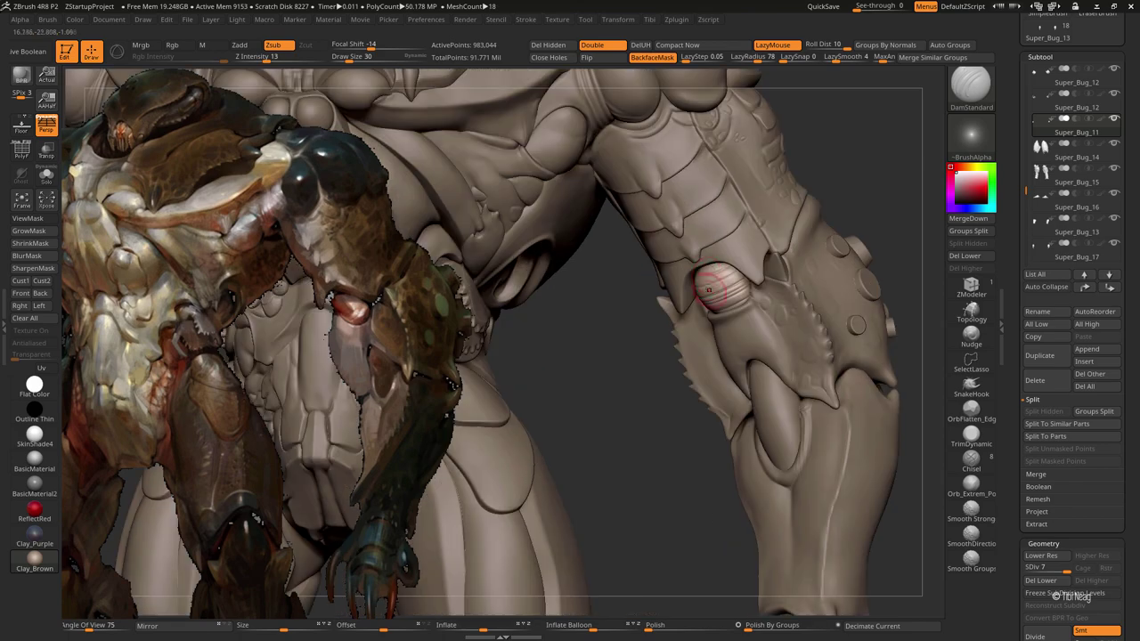
mouse_move(708, 288)
right_mouse_down("ctrl")
mouse_move(772, 396)
mouse_move(726, 412)
right_mouse_up("ctrl")
mouse_move(610, 254)
right_mouse_down()
mouse_move(605, 318)
mouse_move(558, 279)
right_mouse_up()
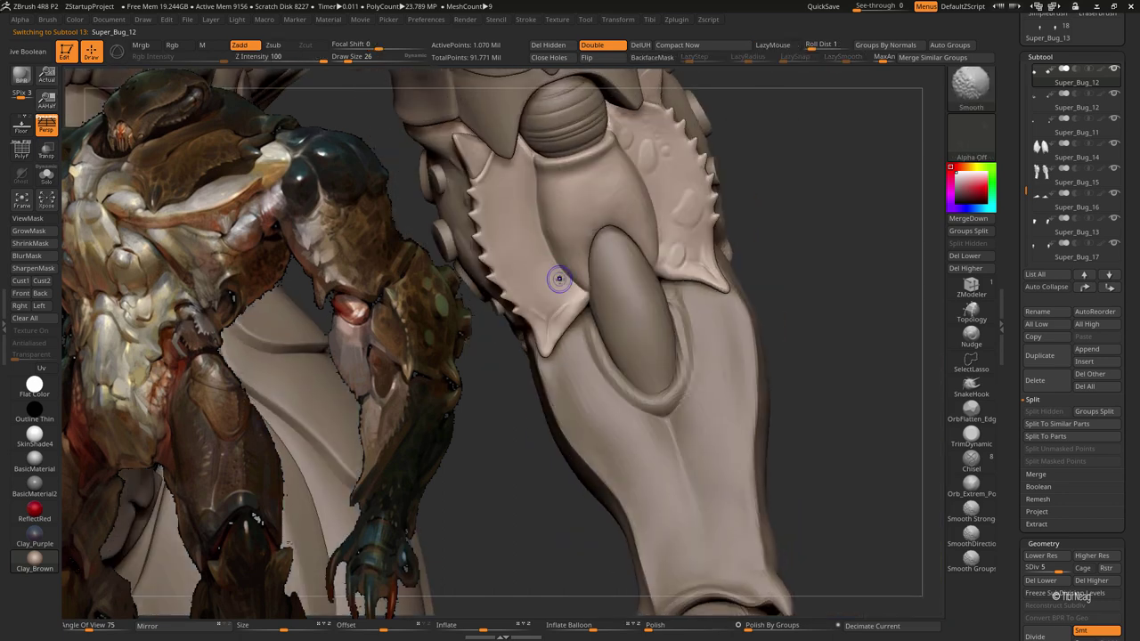
key("shift+d")
key("shift+d")
key("b")
key("m")
key("t")
right_click_drag(573, 330, 564, 330)
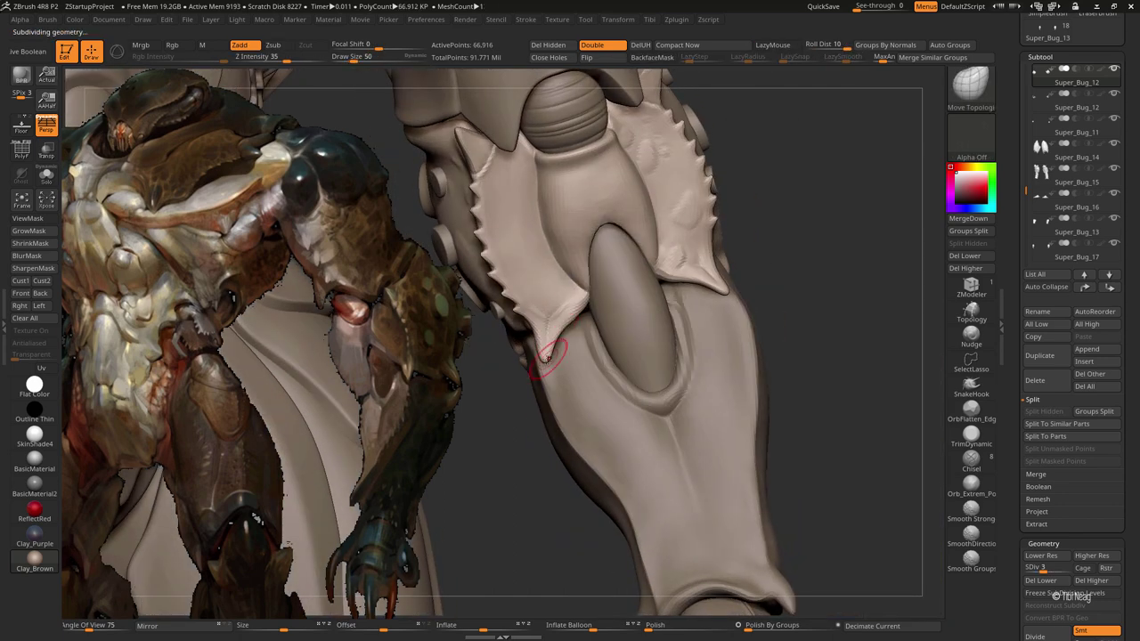
right_click_drag(547, 253, 543, 260)
Step: With the Clay brush, dot small raised bumps on the spiked plate at varying draw sizes
key("b")
key("c")
key("l")
key("d")
key("d")
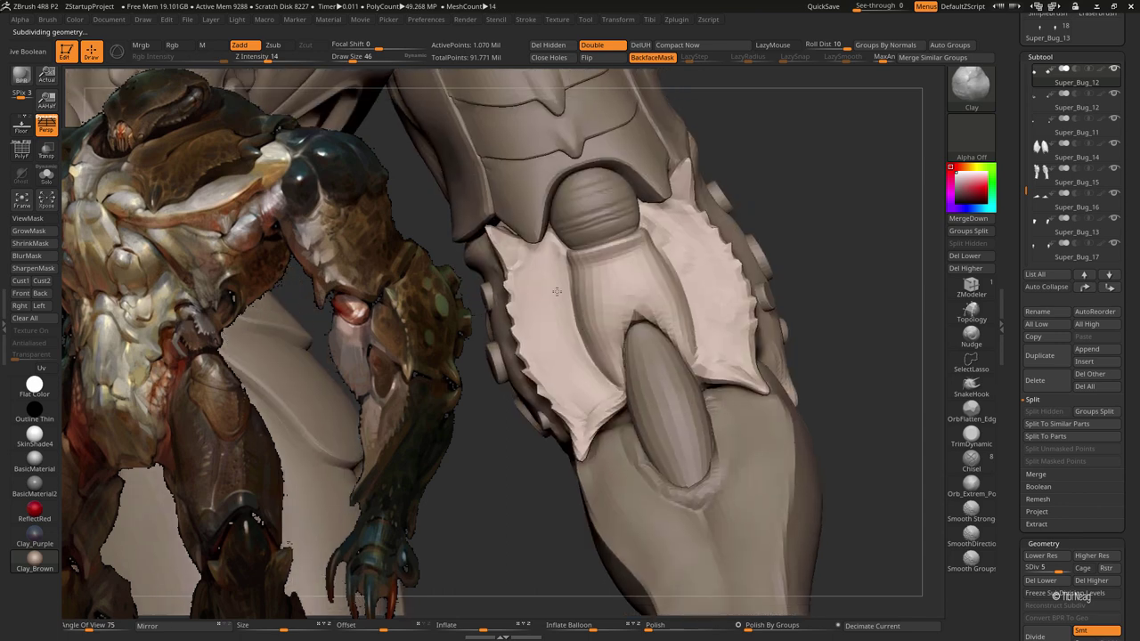
right_click_drag(540, 183, 540, 267)
key("bracketleft")
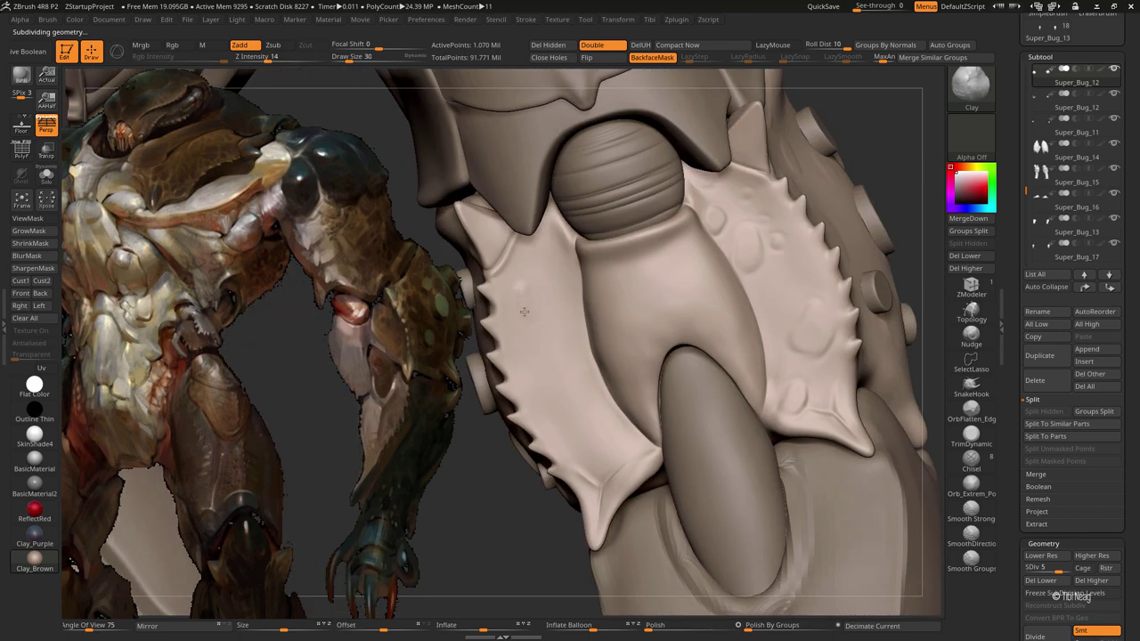
key("bracketleft")
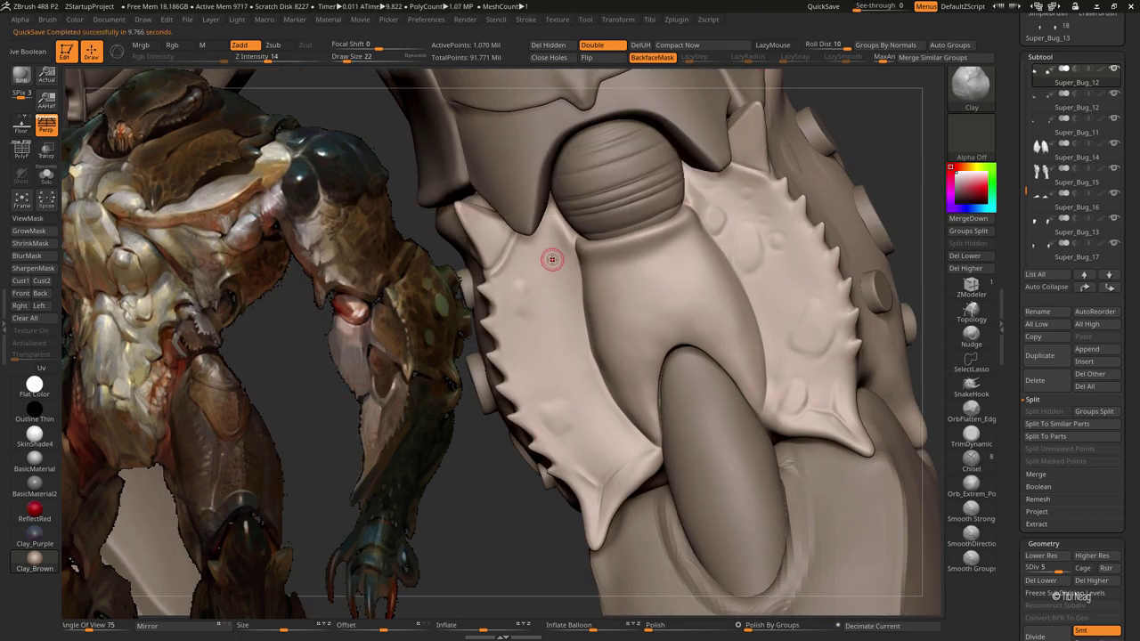
key("bracketright")
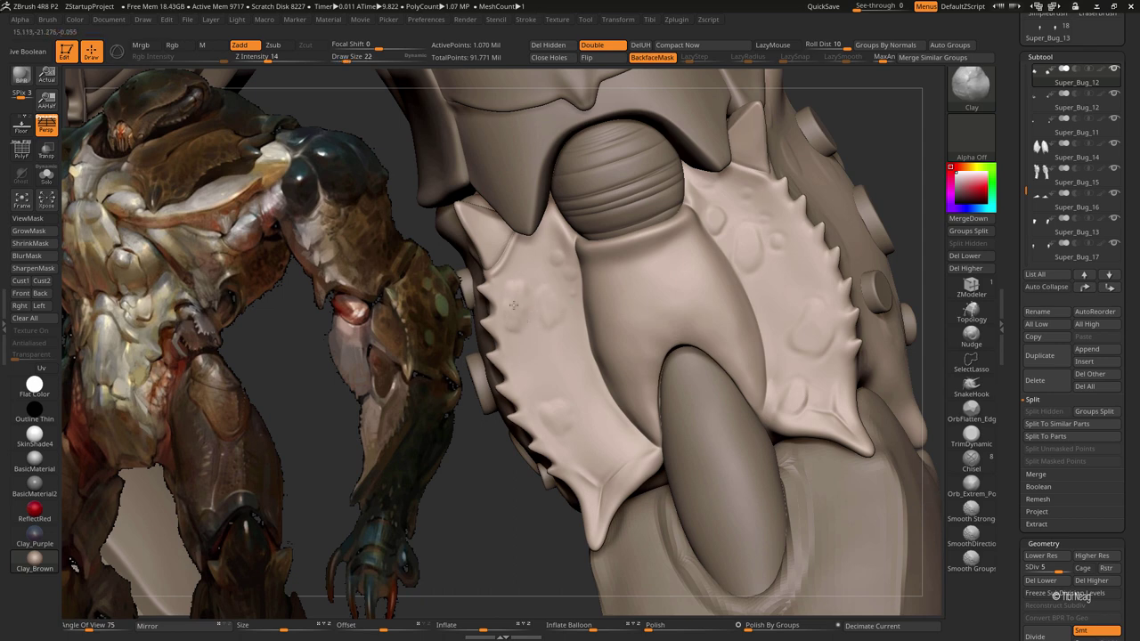
key("bracketright")
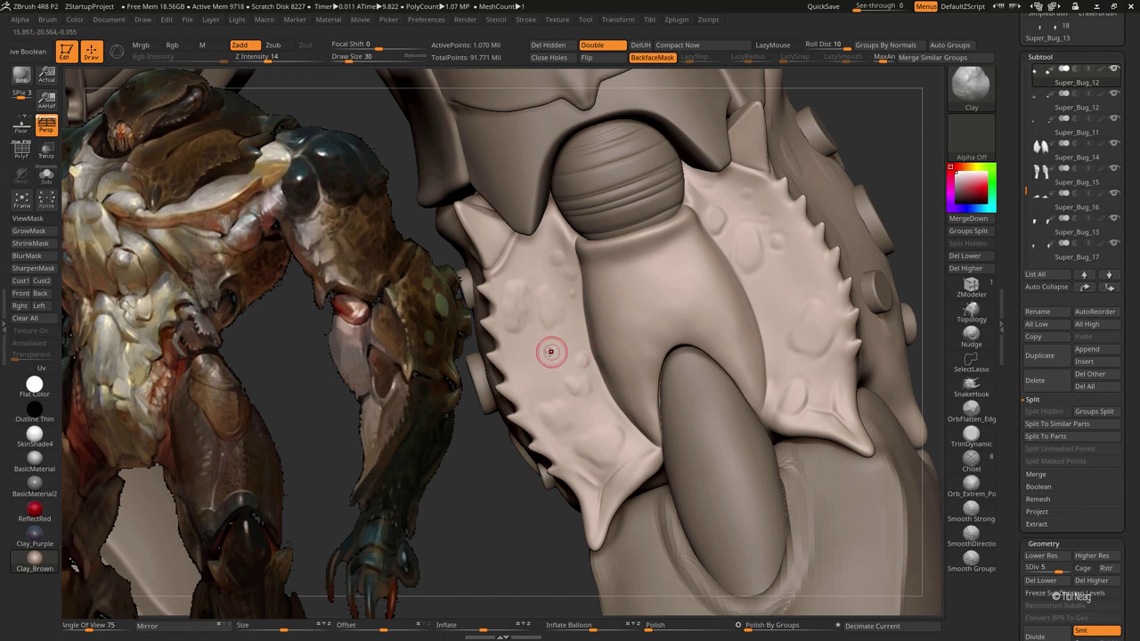
Step: Switch to hPolish and frame the whole creature, orbiting to show the lower body
key("b")
key("h")
key("p")
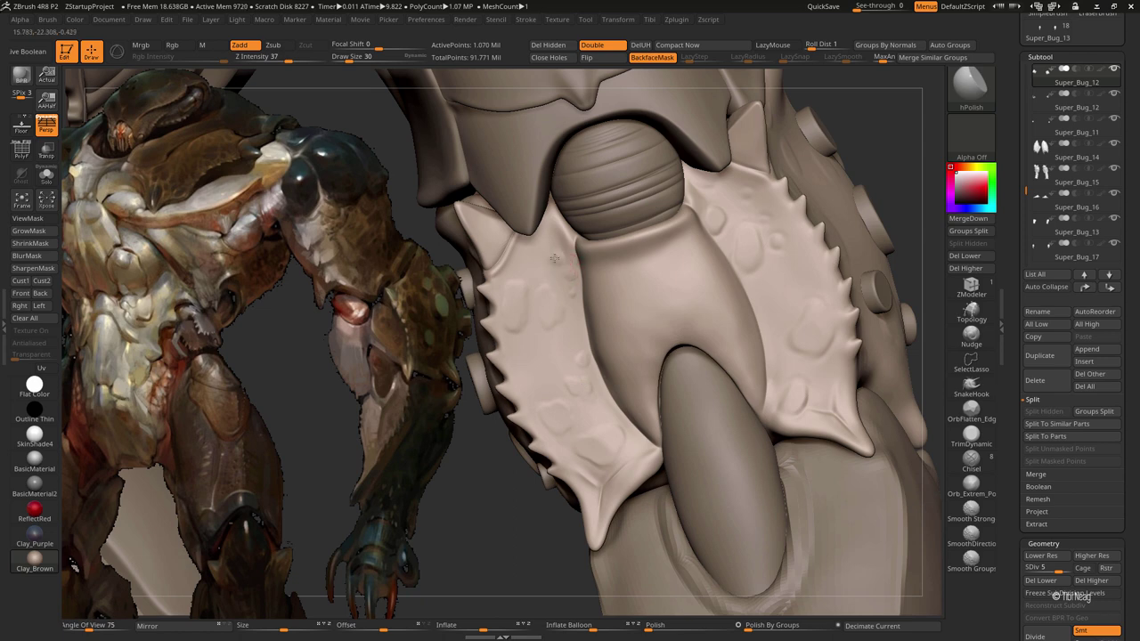
key("f")
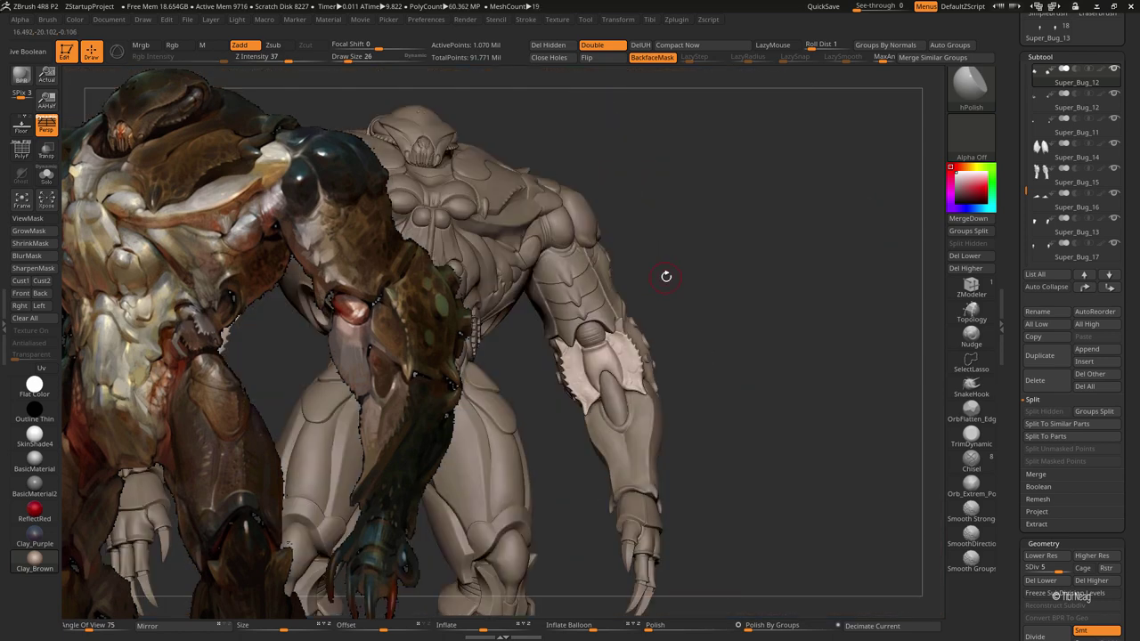
left_click_drag(678, 244, 678, 215)
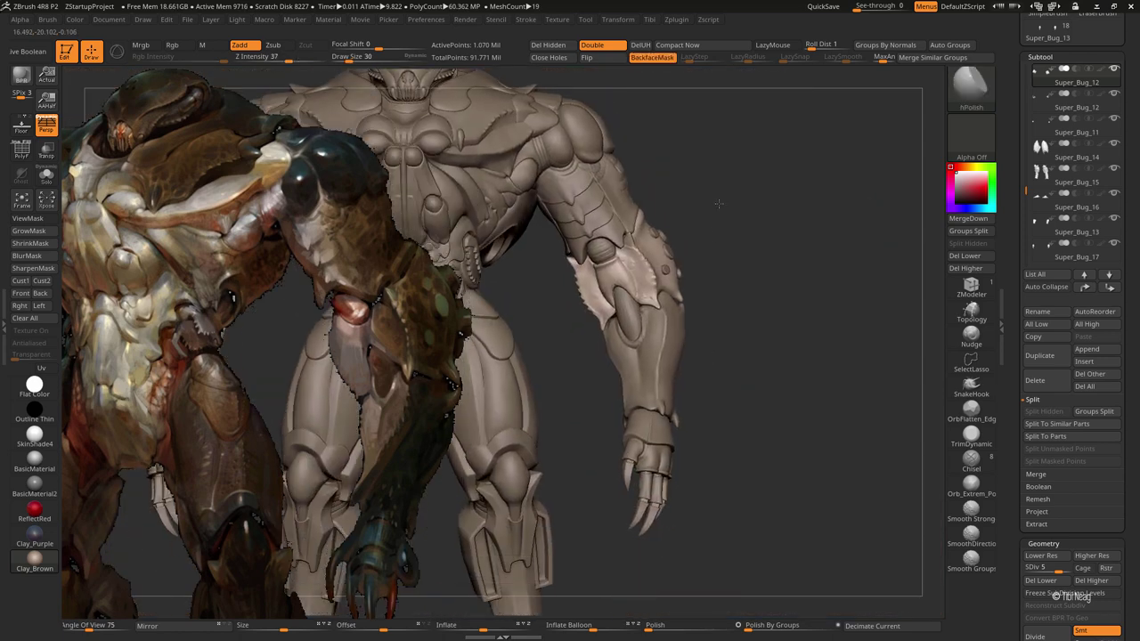
left_click_drag(677, 274, 723, 242)
left_click_drag(761, 293, 709, 287)
Step: Solo the forearm plate and carve its long crease with DamStandard
key("alt+shift+s")
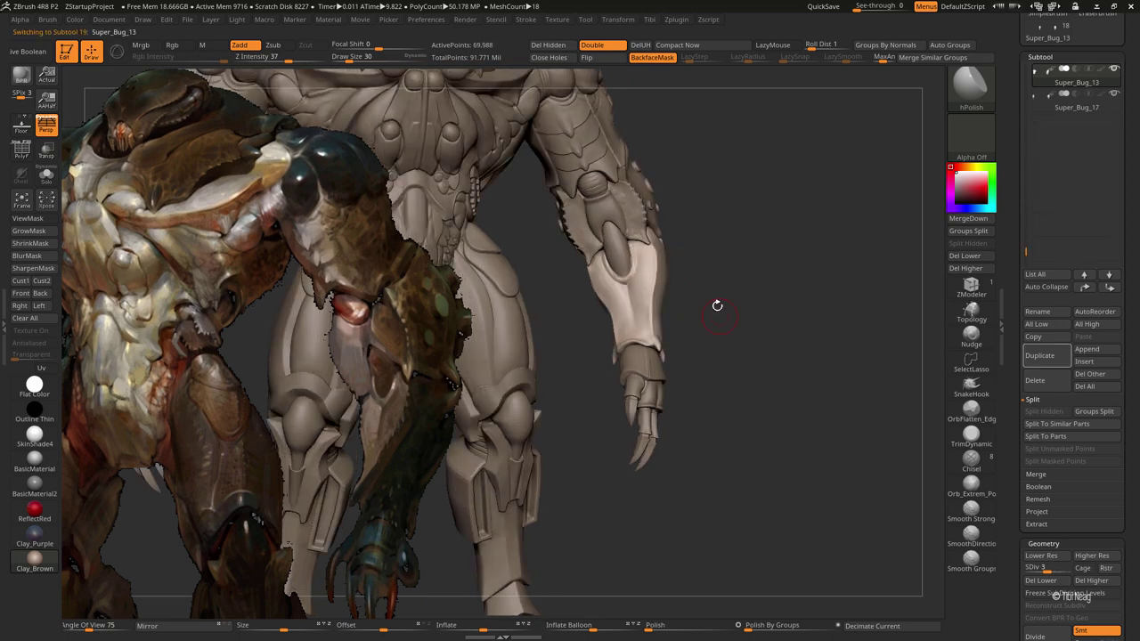
key("b")
key("d")
key("s")
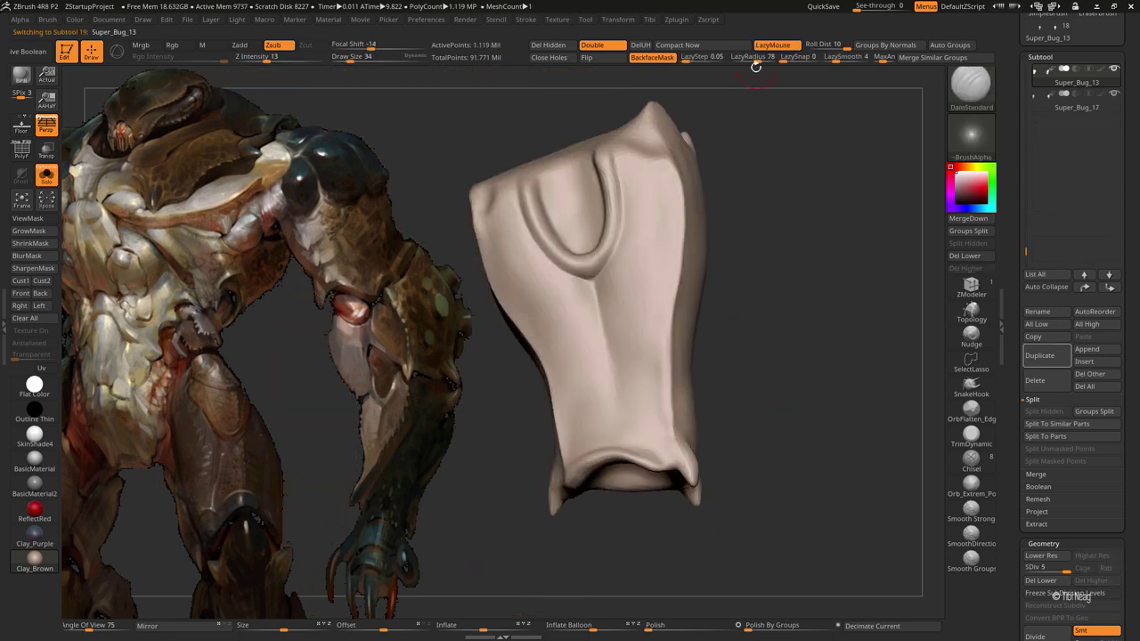
key("f")
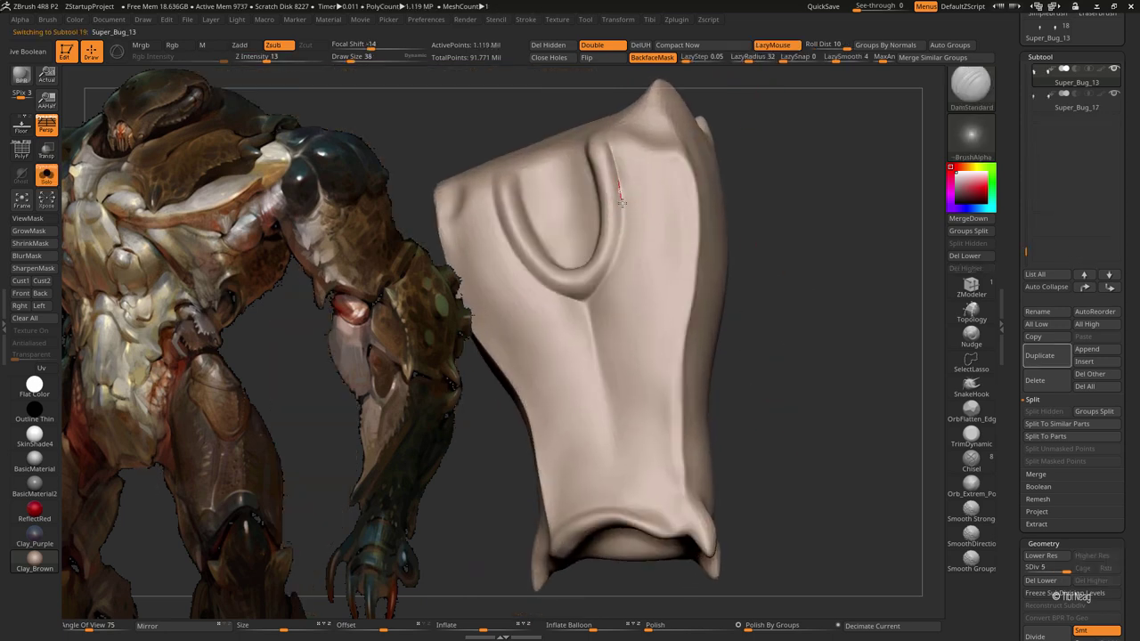
left_click_drag(624, 230, 614, 265)
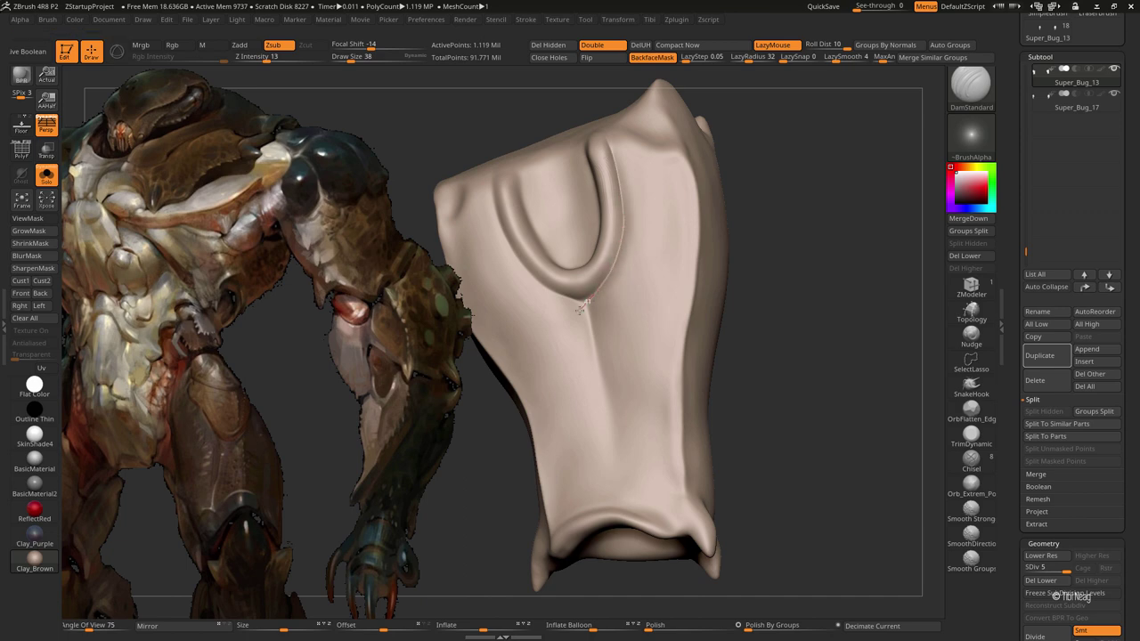
key("alt+shift+s")
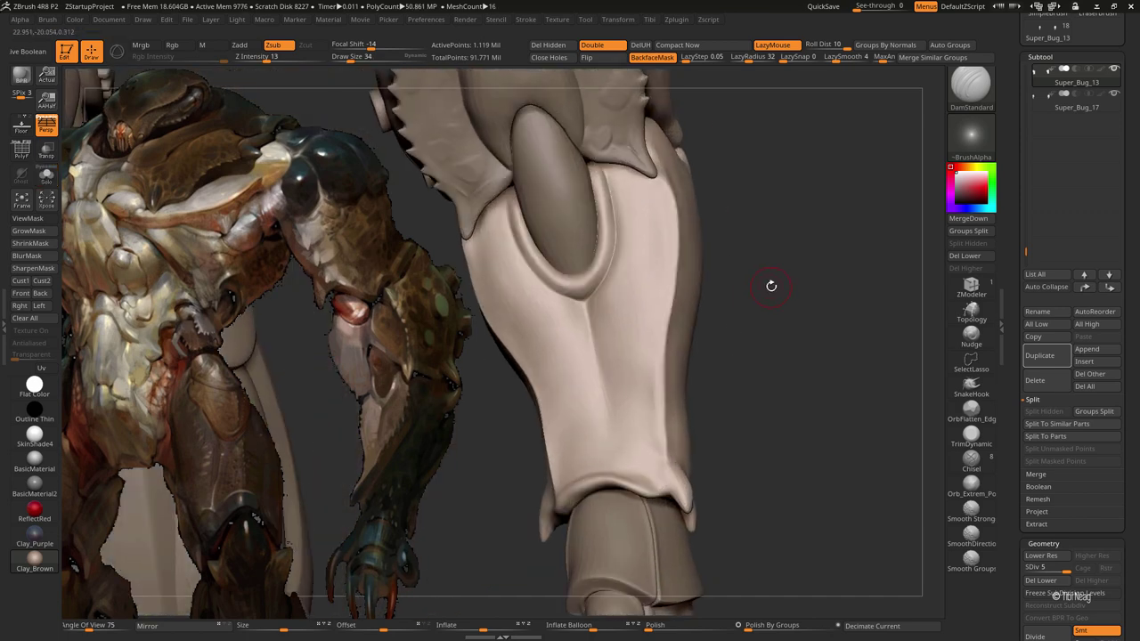
left_click_drag(771, 286, 732, 401)
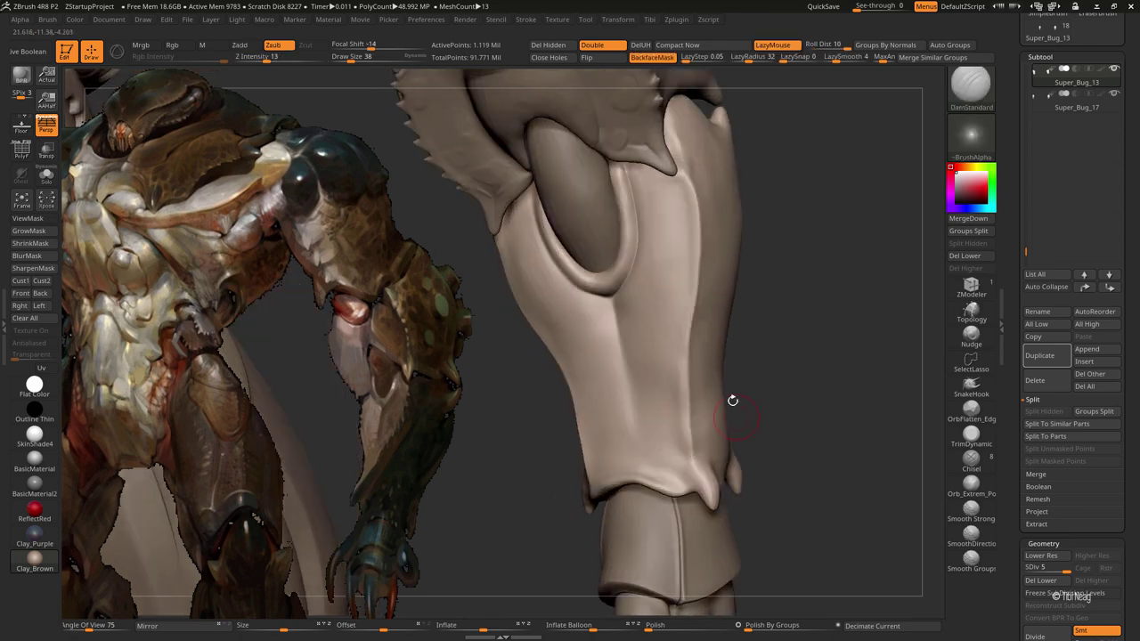
Step: Switch to Clay at subdivision level 3, zoom in on the plate, then pick Inflate
key("b")
key("c")
key("l")
key("shift+d")
key("shift+d")
key("shift+d")
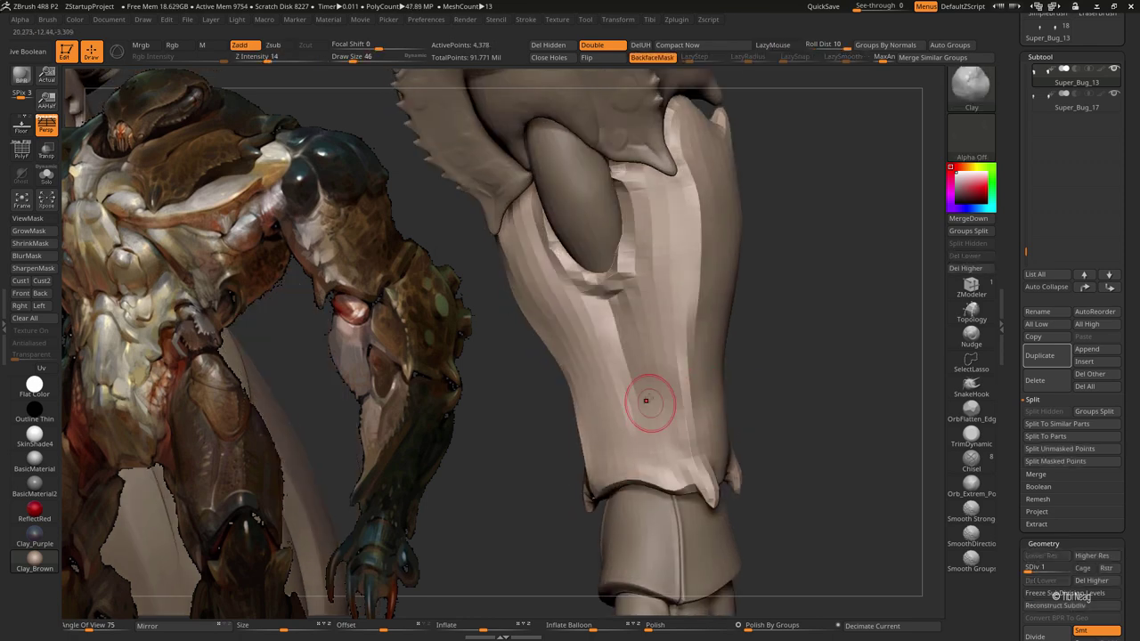
key("d")
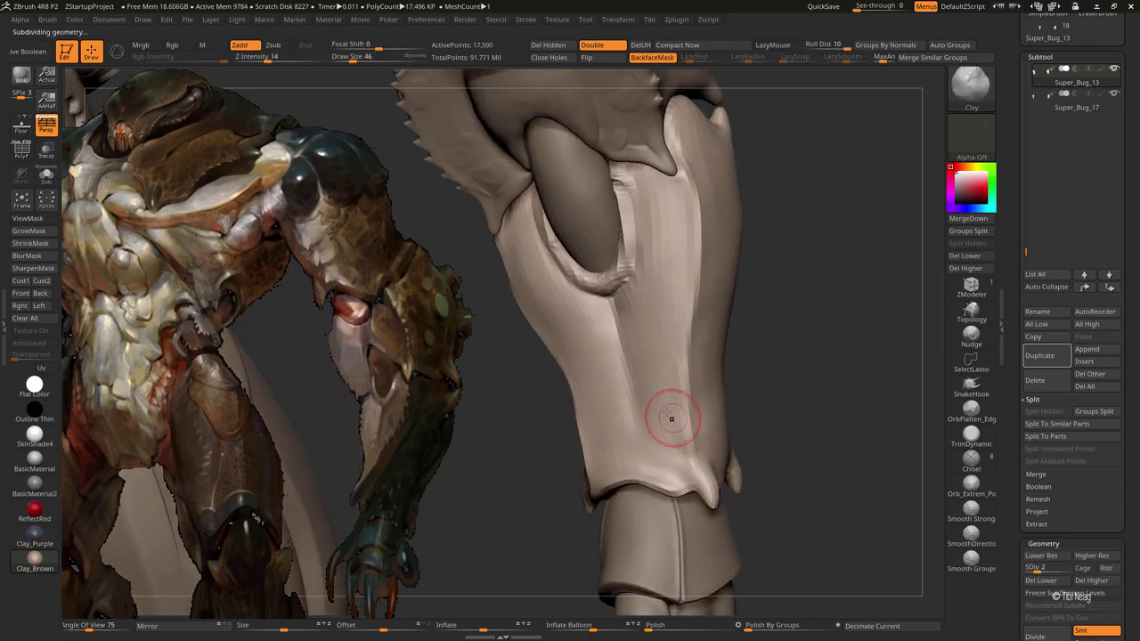
key("d")
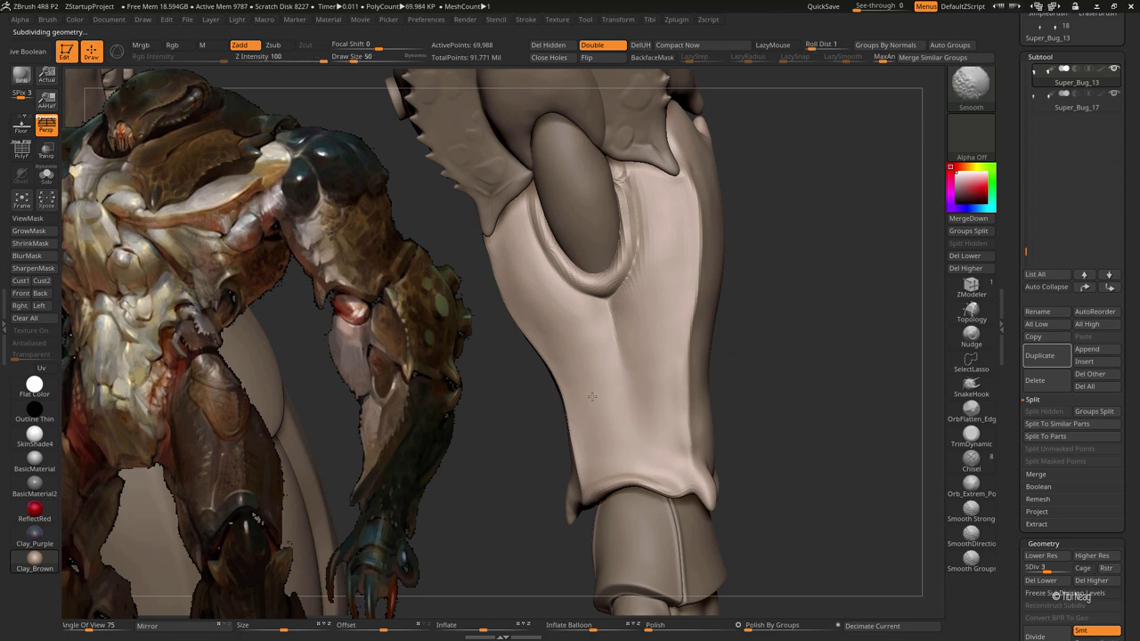
left_click_drag(763, 330, 808, 324)
left_click_drag(829, 393, 682, 437, "alt")
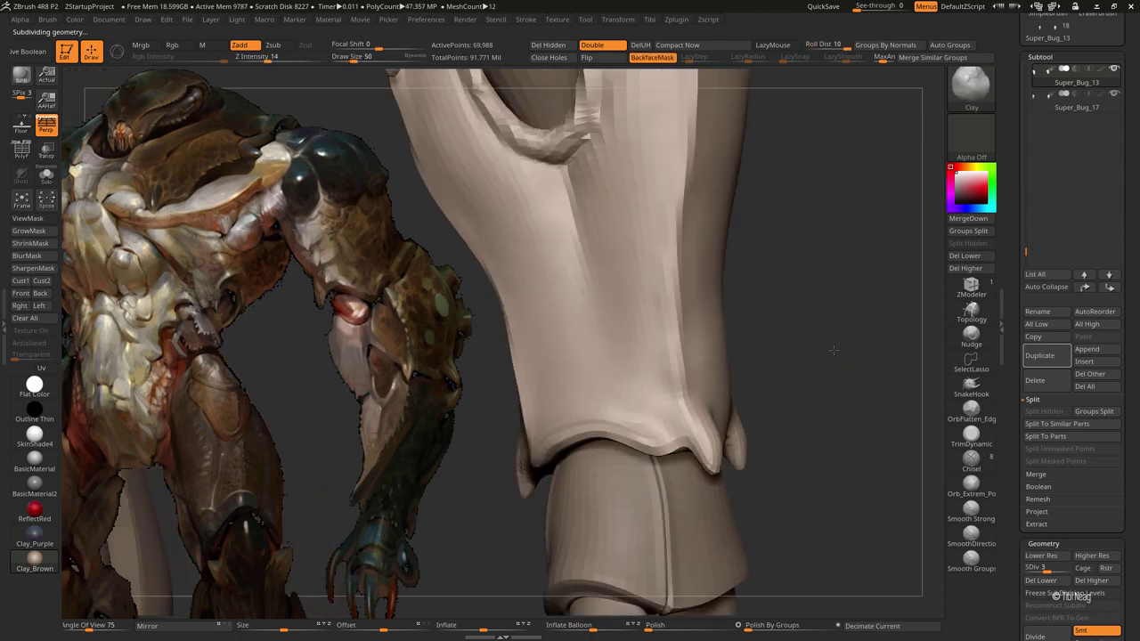
key("b")
key("i")
key("n")
Step: Pull the plate's bottom rim into downward points with Move Topological at subdivision levels 2–3
mouse_move(670, 385)
left_mouse_down()
mouse_move(623, 410)
mouse_move(600, 406)
left_mouse_up()
left_click(46, 176)
key("b")
key("m")
key("t")
key("shift+d")
mouse_move(571, 455)
left_mouse_down()
mouse_move(580, 425)
mouse_move(502, 407)
mouse_move(562, 486)
mouse_move(534, 436)
mouse_move(547, 382)
mouse_move(570, 392)
left_mouse_up()
key("d")
key("shift+d")
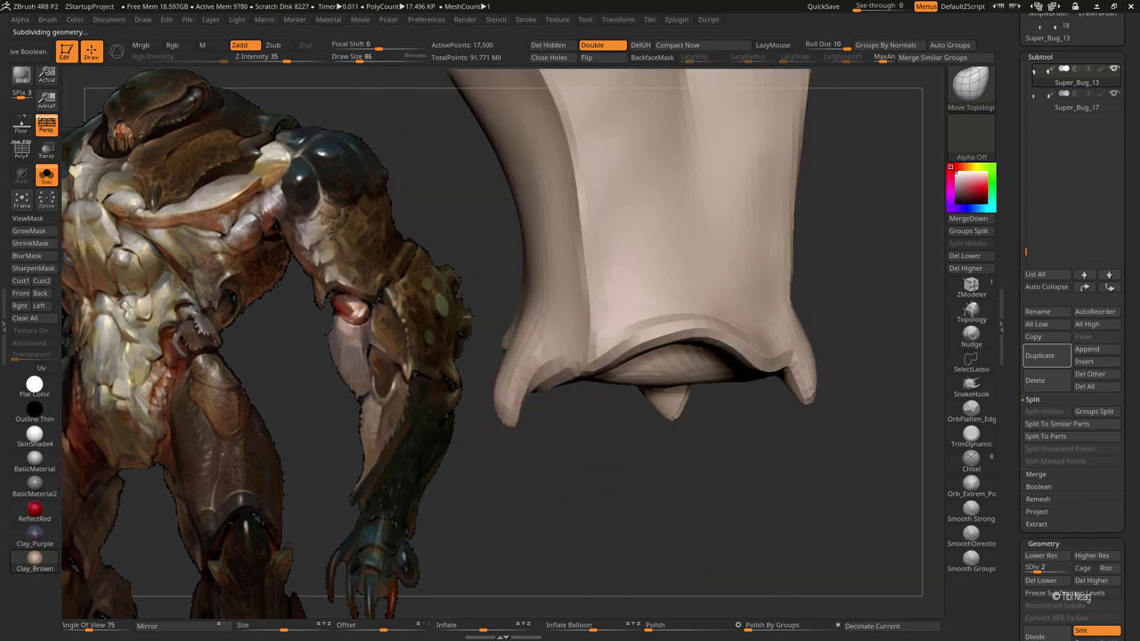
Step: Orbit around the plate at low subdivision levels and shrink the brush for the band's tabs
key("d")
left_click_drag(543, 461, 705, 445)
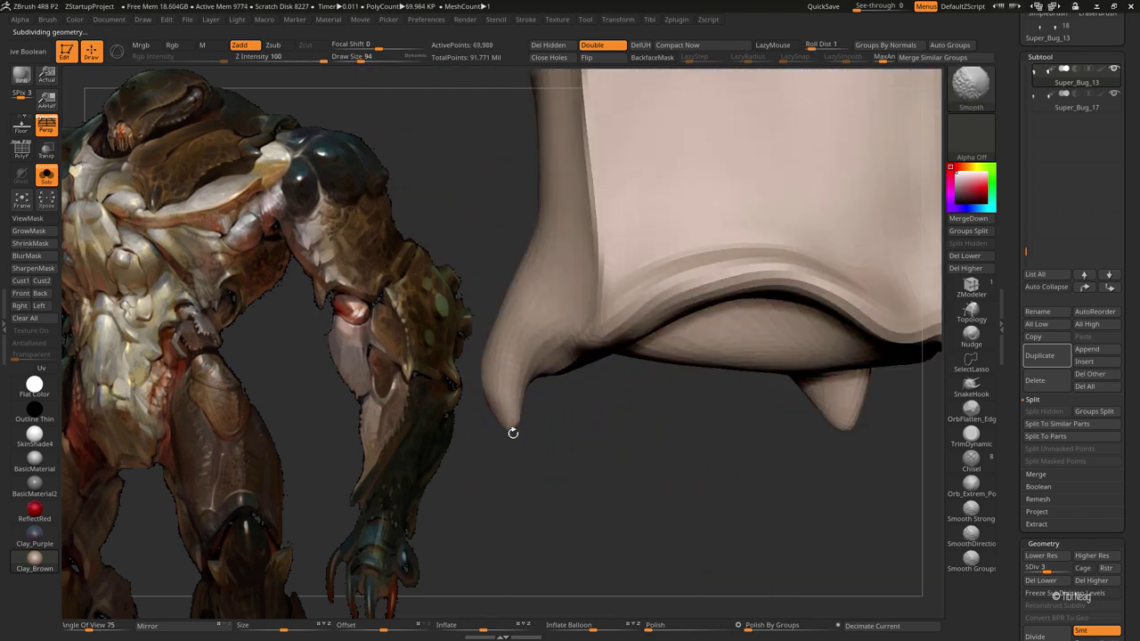
left_click_drag(569, 461, 635, 352)
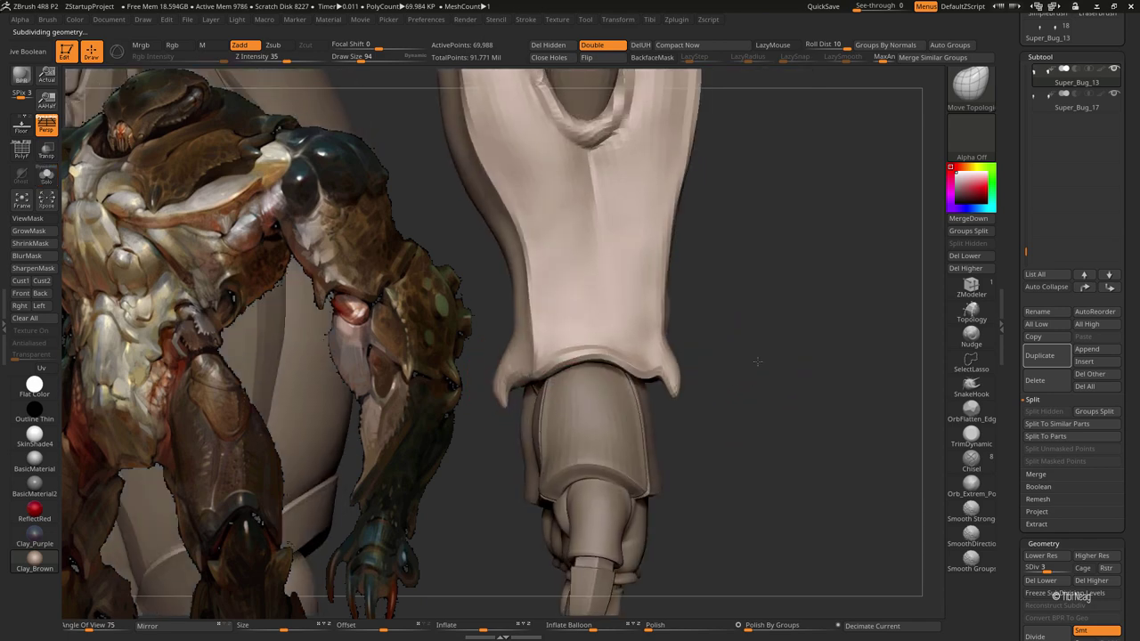
left_click_drag(703, 358, 517, 356)
key("shift+d")
key("shift+d")
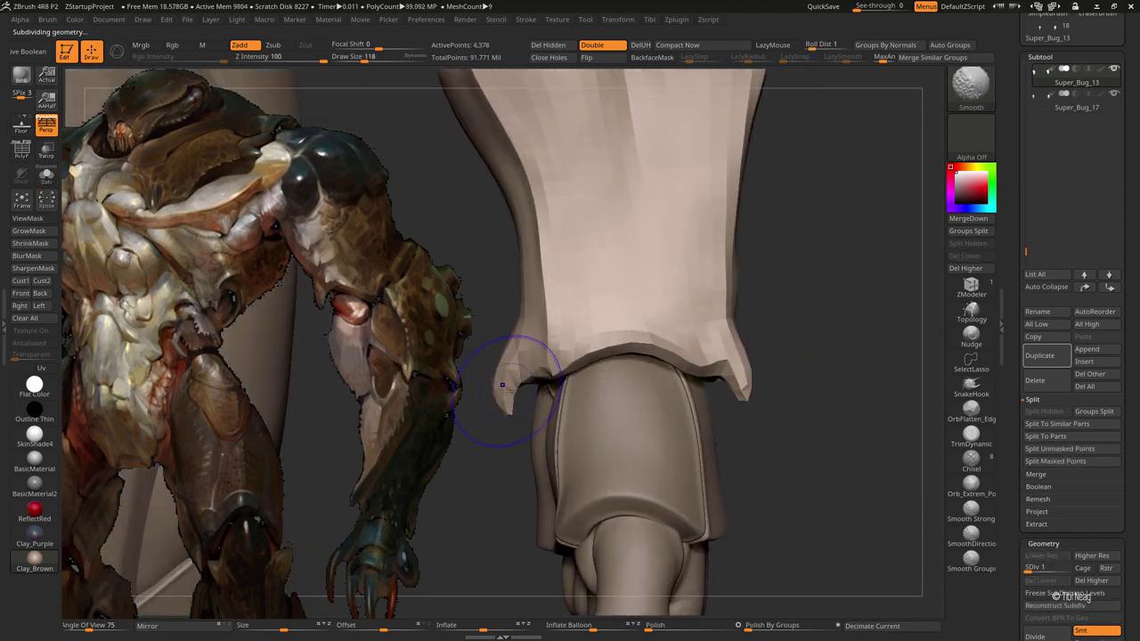
mouse_move(755, 420)
left_mouse_down()
mouse_move(763, 356)
mouse_move(786, 356)
mouse_move(462, 371)
mouse_move(712, 353)
left_mouse_up()
key("d")
key("space")
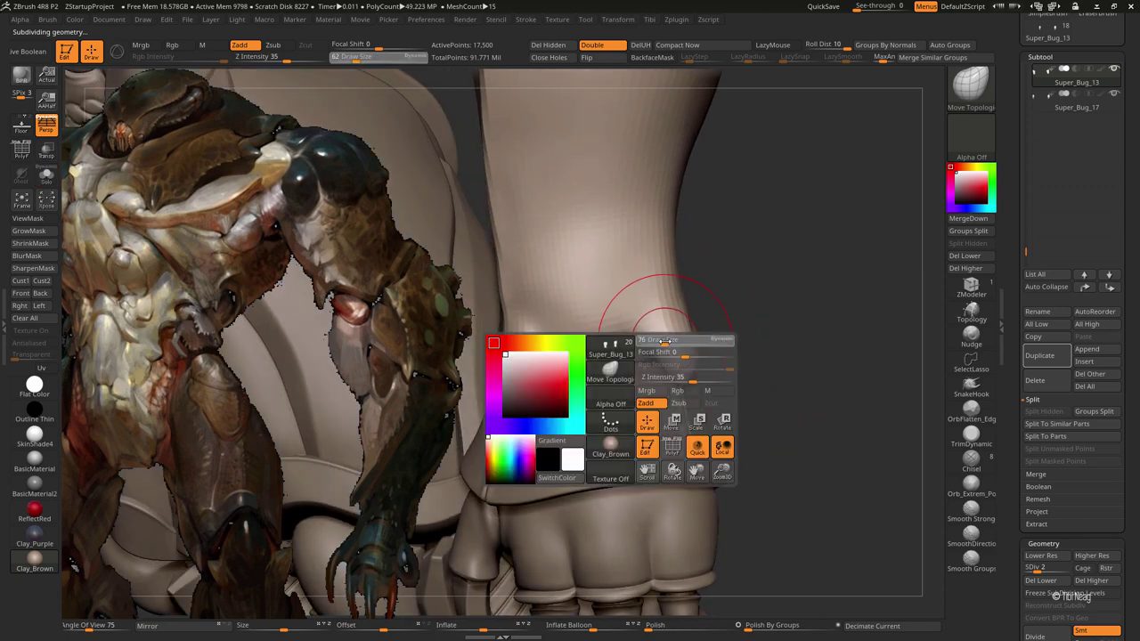
mouse_move(673, 369)
left_mouse_down()
mouse_move(667, 320)
mouse_move(709, 358)
mouse_move(664, 415)
mouse_move(636, 369)
mouse_move(567, 367)
mouse_move(610, 382)
mouse_move(641, 336)
mouse_move(653, 360)
mouse_move(653, 347)
mouse_move(719, 363)
mouse_move(703, 428)
left_mouse_up()
Step: Switch to hPolish, subdivide the plate to level 5, and show the other parts again
key("b")
key("h")
key("p")
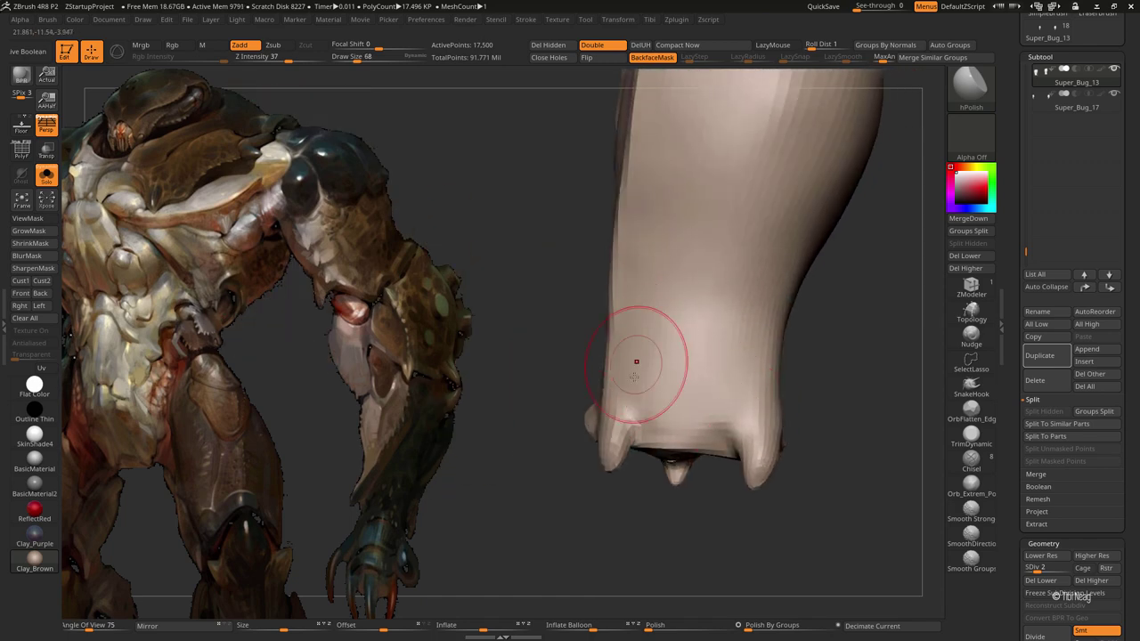
key("ctrl+d")
key("ctrl+d")
mouse_move(772, 347)
left_mouse_down()
mouse_move(783, 315)
mouse_move(801, 333)
mouse_move(806, 403)
mouse_move(832, 328)
mouse_move(651, 443)
left_mouse_up()
key("ctrl+d")
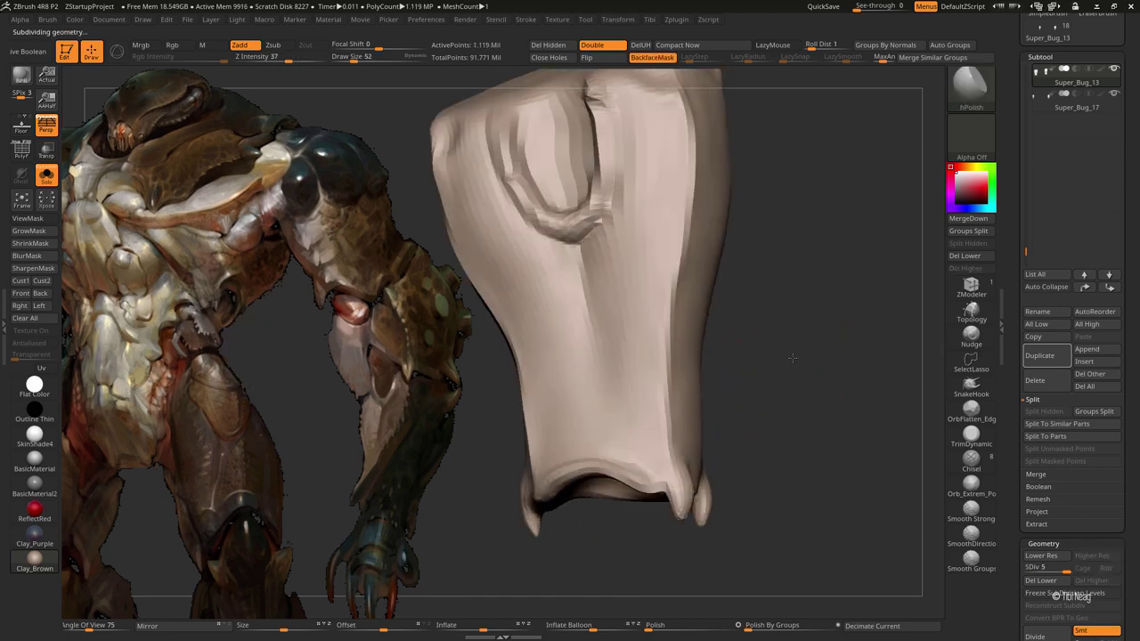
left_click_drag(630, 347, 796, 344, "alt")
key("shift+ctrl+s")
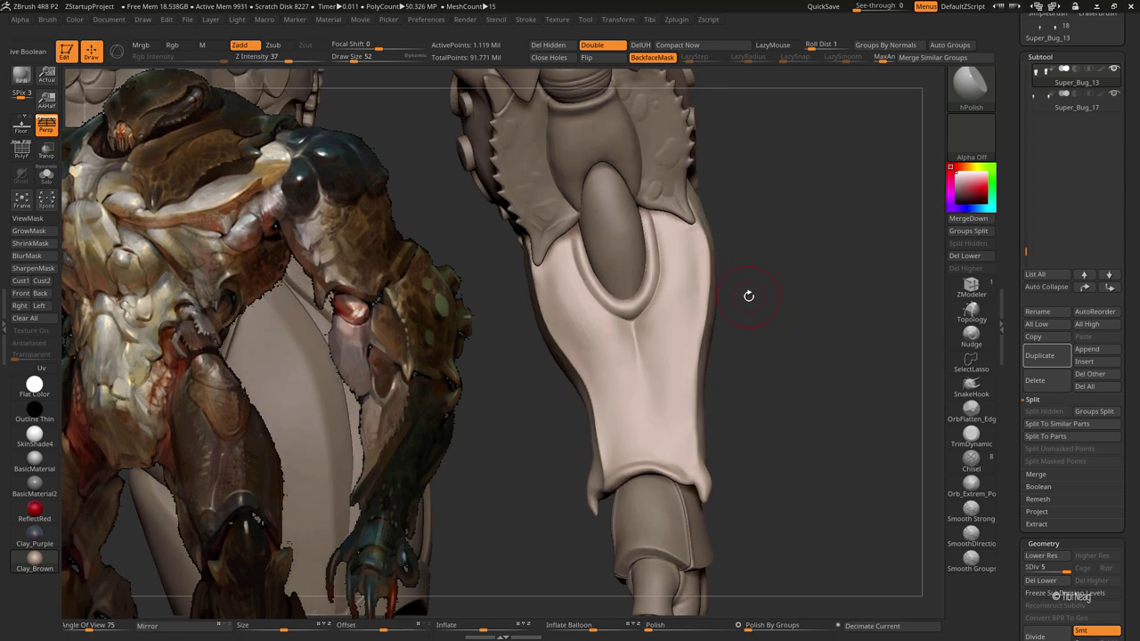
left_click_drag(767, 350, 763, 318, "alt")
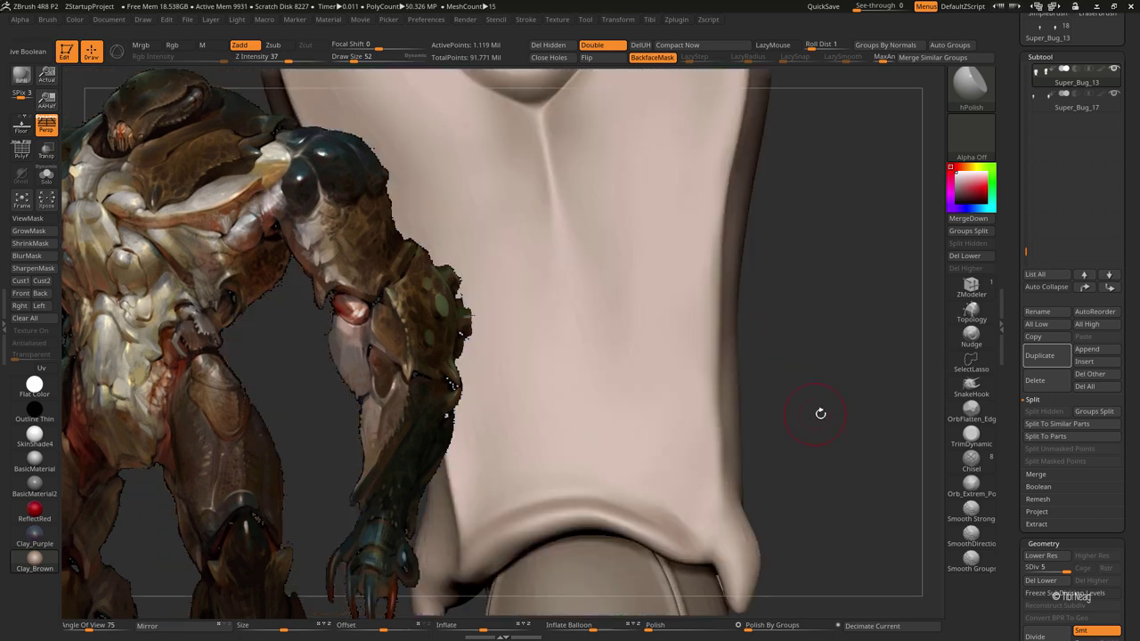
Step: Sculpt the plate's lower lip ridge and the inside of its flared cavity
key("shift+d")
key("shift+d")
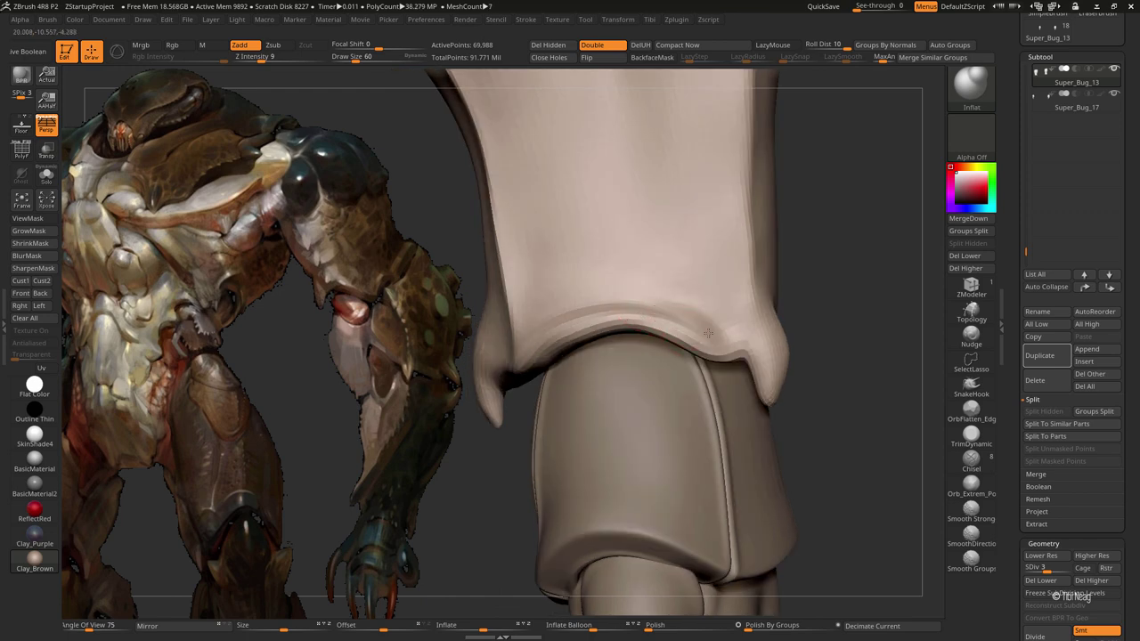
left_click_drag(708, 333, 681, 332)
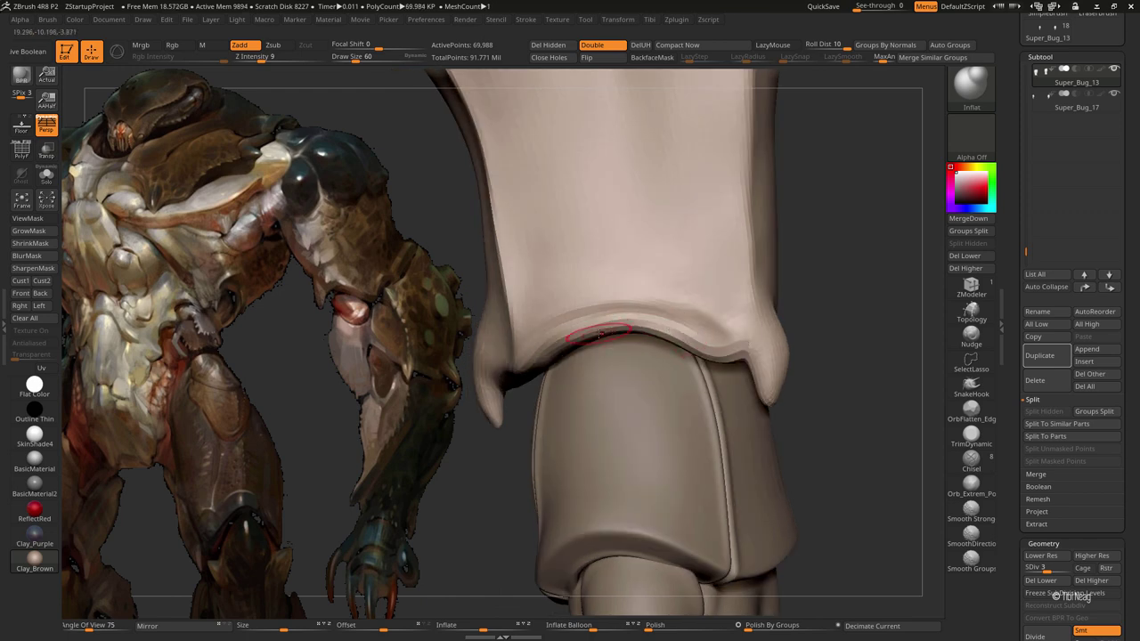
left_click_drag(846, 374, 836, 234)
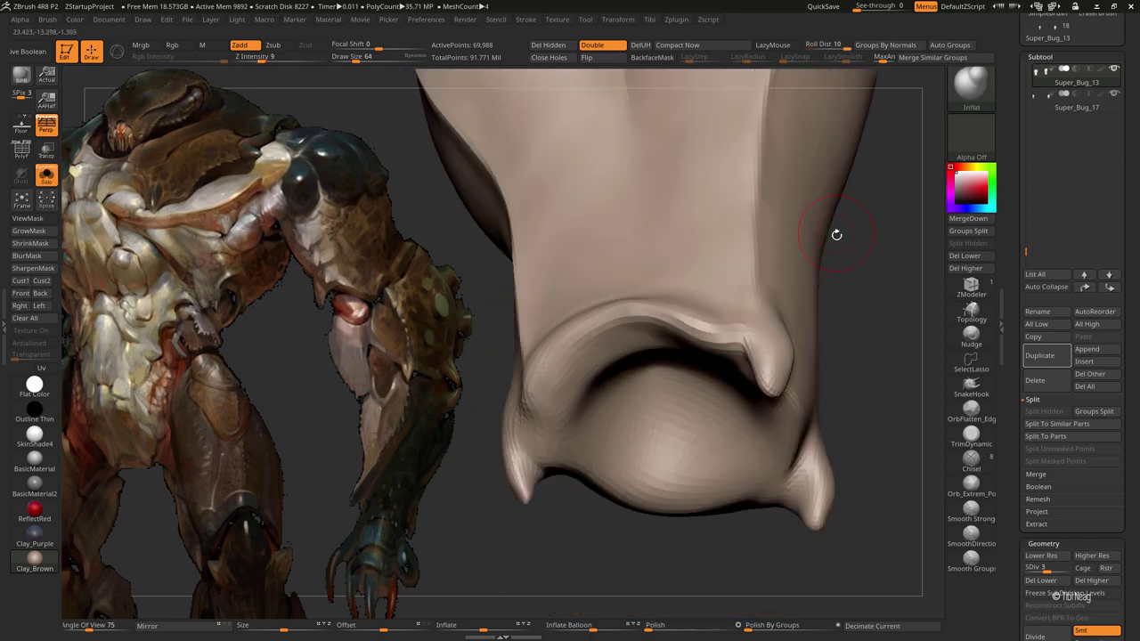
left_click_drag(575, 577, 618, 229)
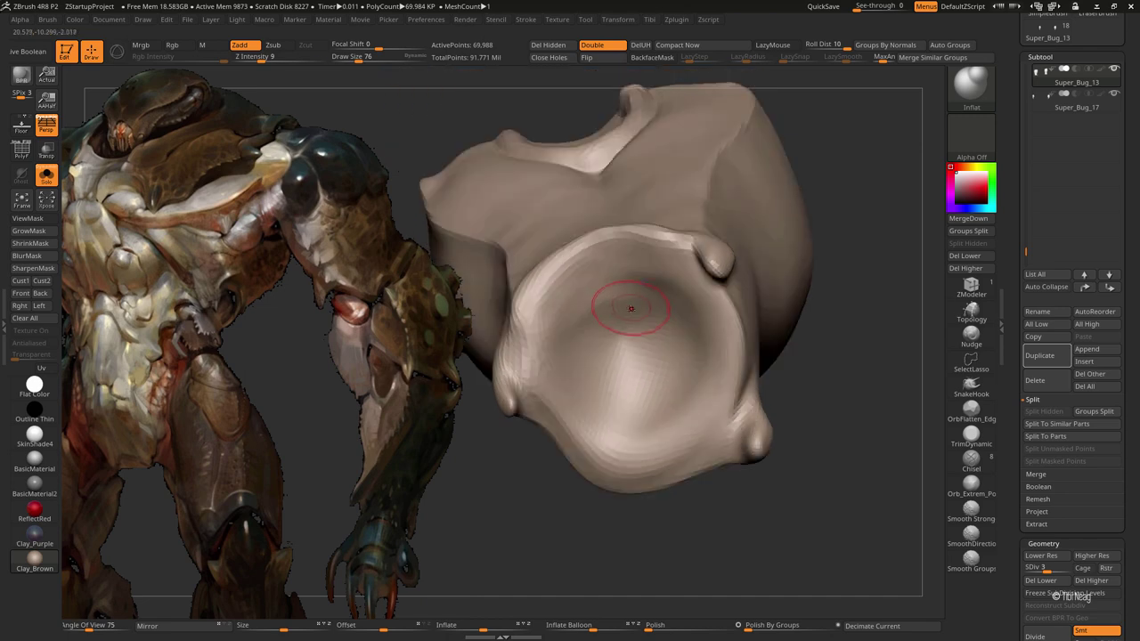
key("shift+d")
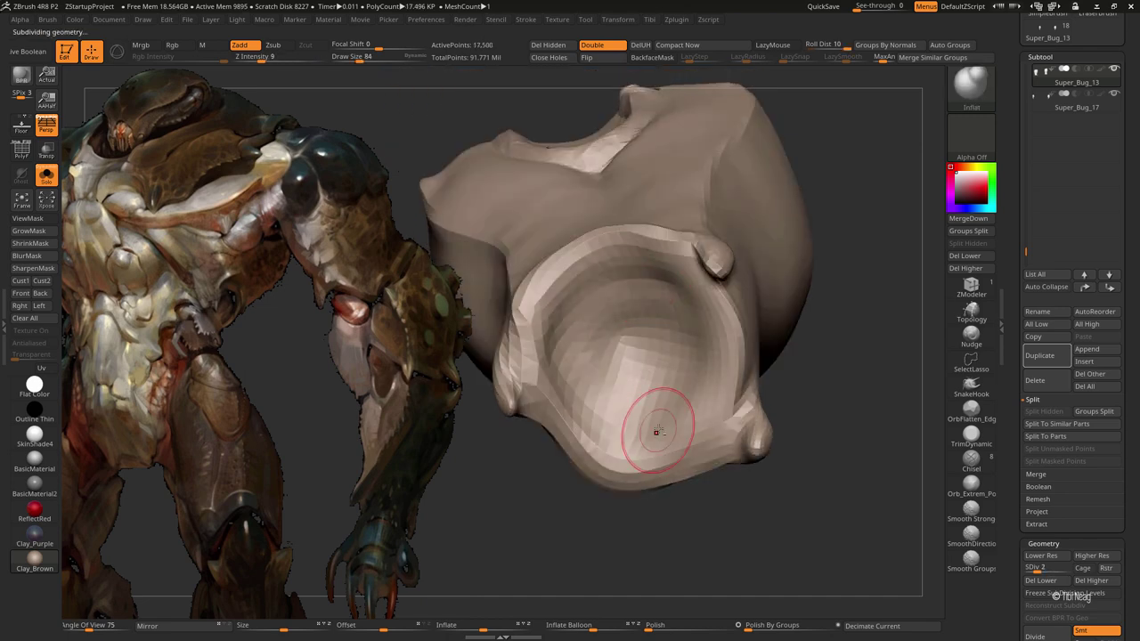
left_click_drag(570, 323, 598, 367)
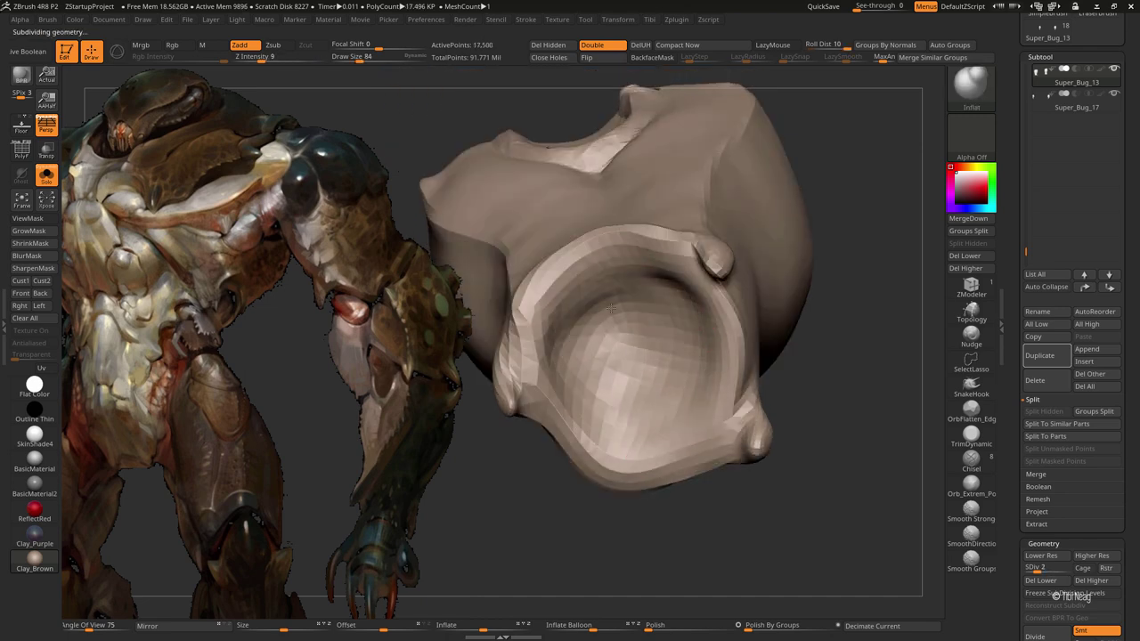
Step: Smooth the inside and rim of the plate's opening, then subdivide it once more
key("d")
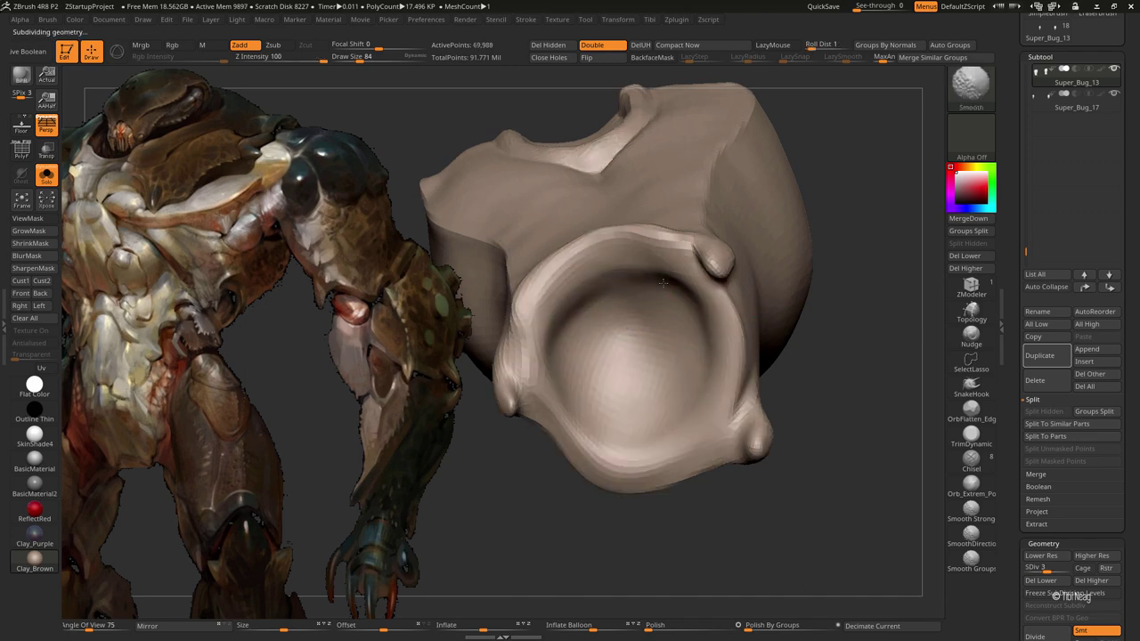
key("[")
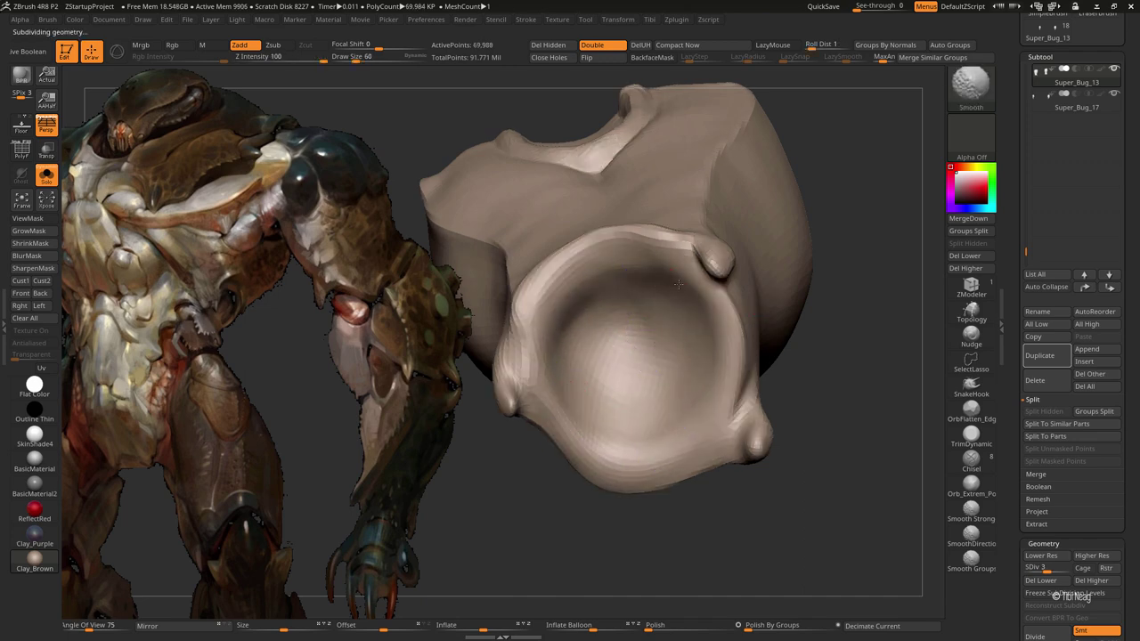
left_click_drag(679, 283, 589, 390)
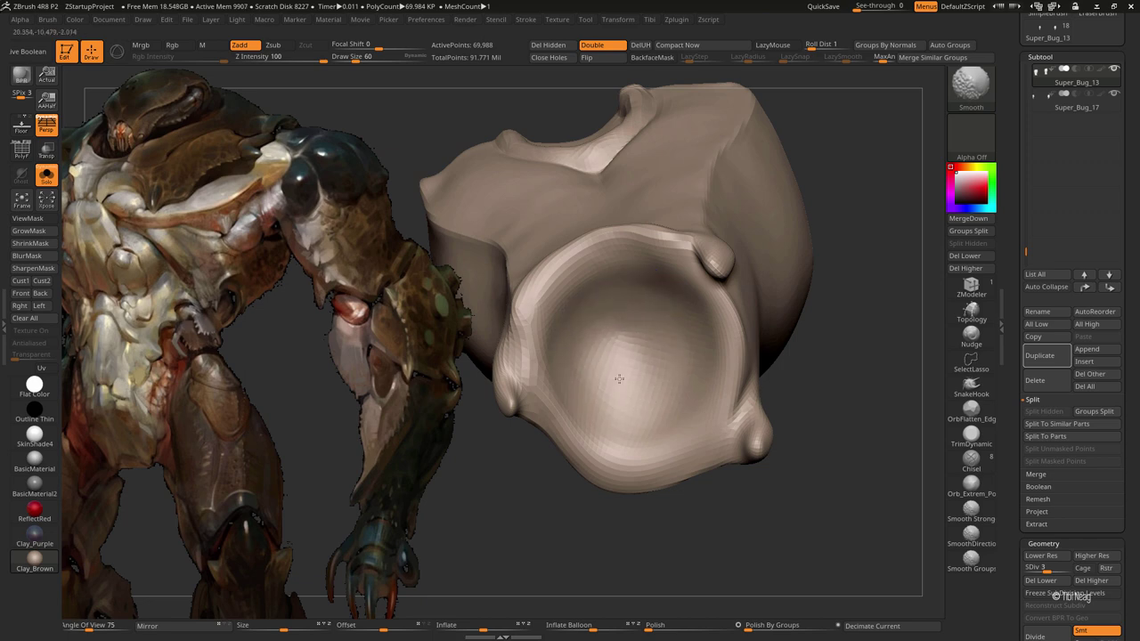
left_click_drag(791, 324, 823, 318)
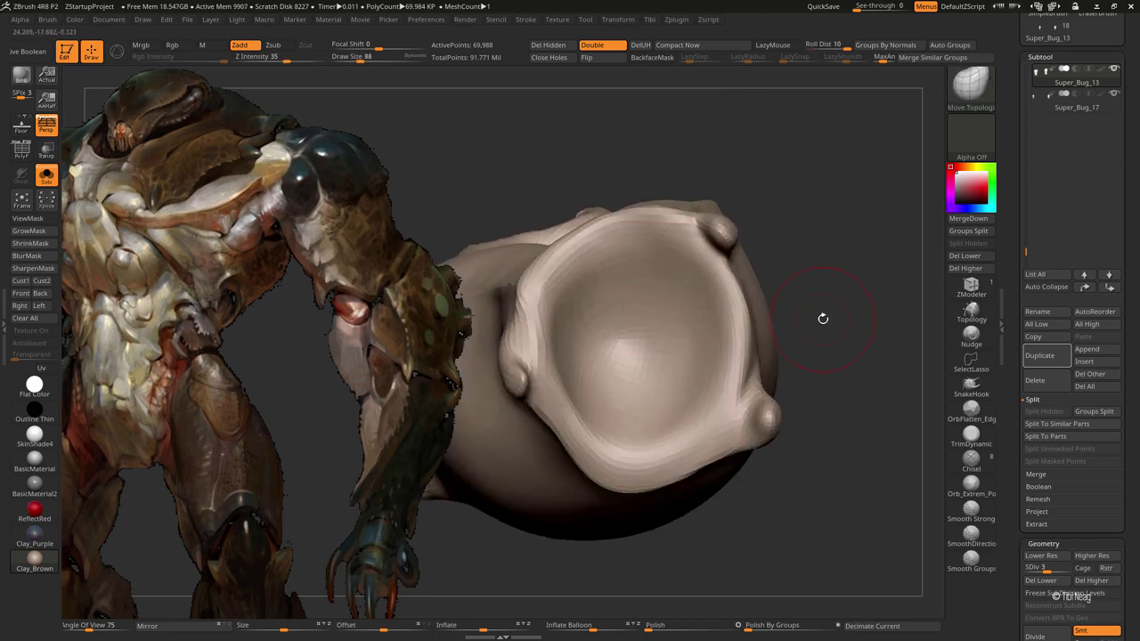
left_click_drag(623, 445, 821, 259)
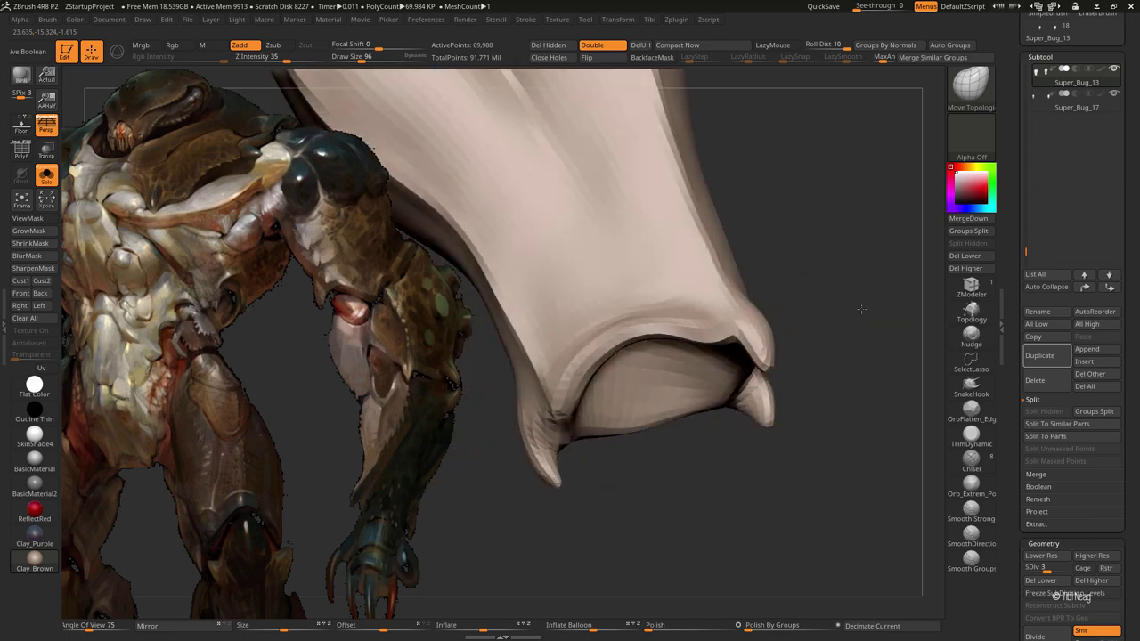
left_click_drag(666, 331, 700, 323, "shift")
key("ctrl+d")
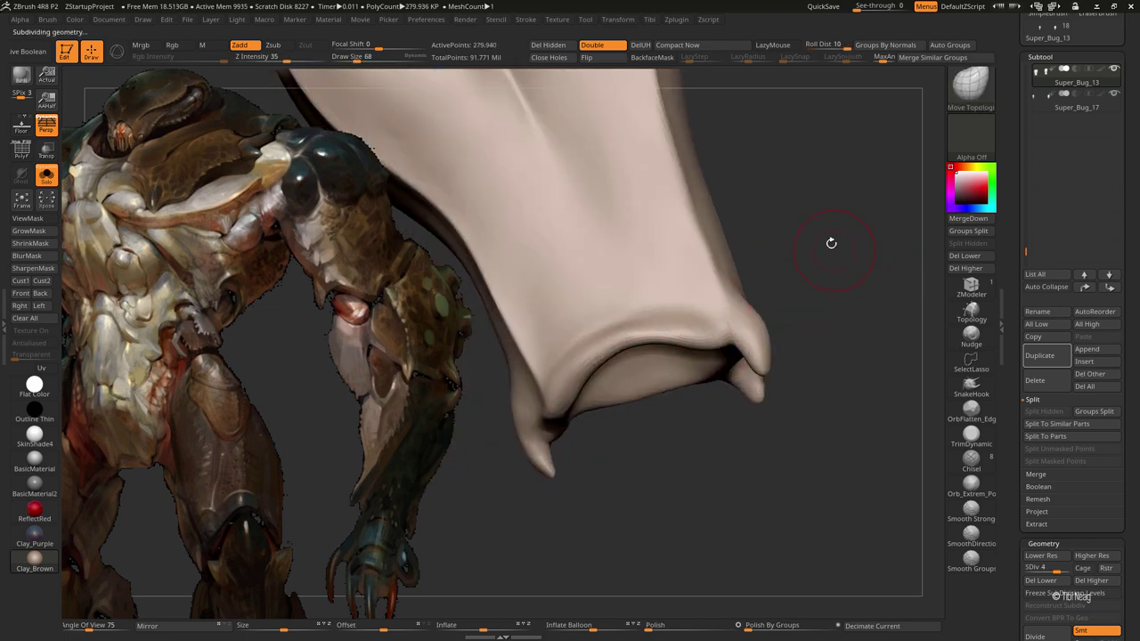
left_click_drag(831, 243, 783, 222)
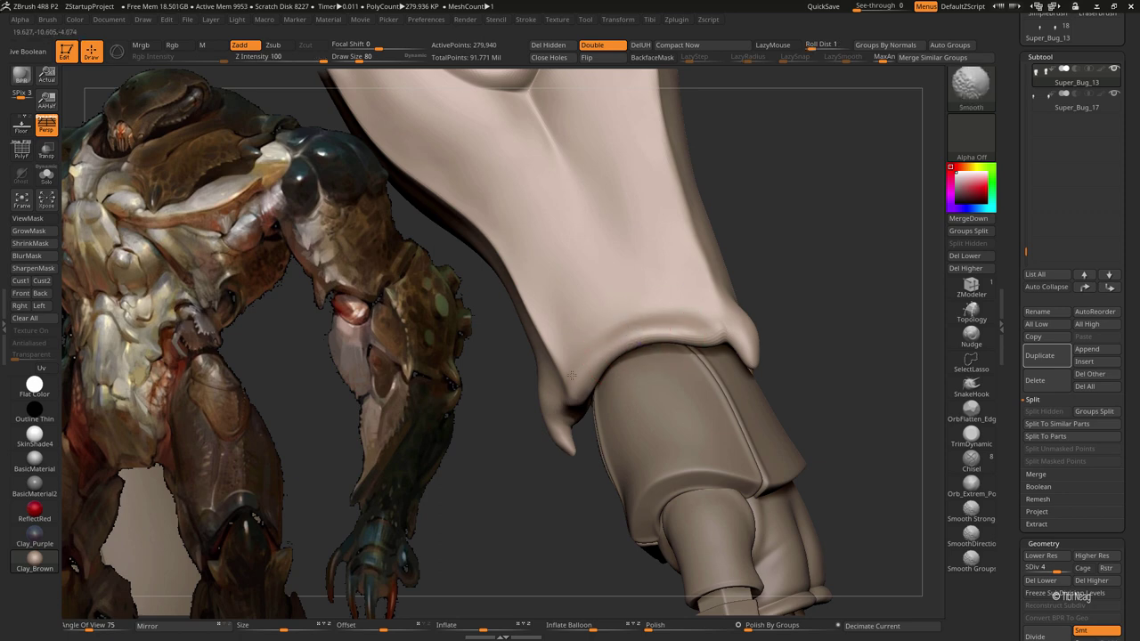
mouse_move(863, 236)
left_mouse_down()
mouse_move(767, 226)
mouse_move(798, 263)
mouse_move(763, 205)
mouse_move(871, 215)
mouse_move(484, 182)
mouse_move(484, 133)
left_mouse_up()
Step: Solo the plate and build a raised oval ridge with the Clay brush, then unsolo
key("shift+ctrl+s")
key("b")
key("c")
key("l")
mouse_move(418, 223)
left_mouse_down()
mouse_move(666, 142)
mouse_move(646, 182)
mouse_move(567, 265)
left_mouse_up()
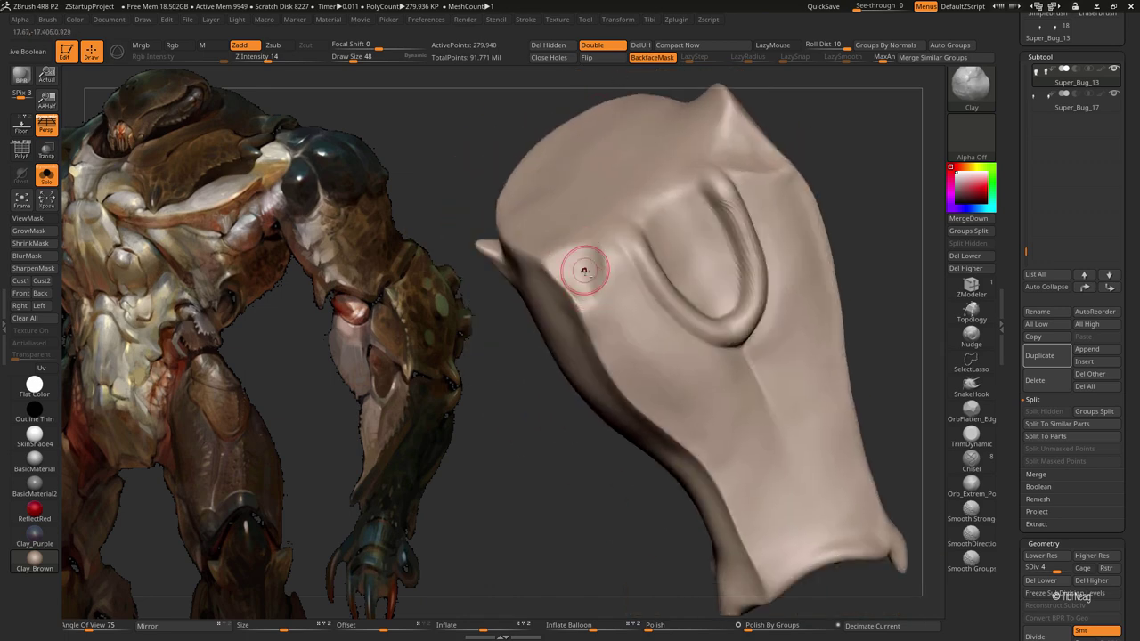
key("ctrl+shift+s")
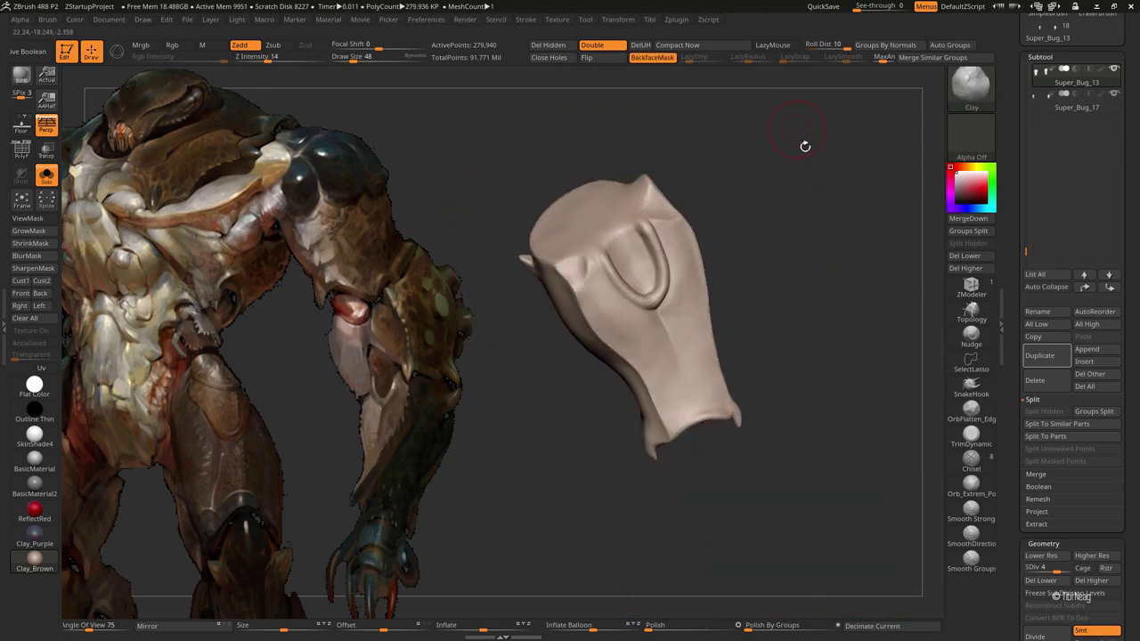
left_click_drag(793, 182, 738, 246)
Step: Pull small SnakeHook spikes from the forearm plate's edge, shrinking the brush for finer ones
left_click(970, 384)
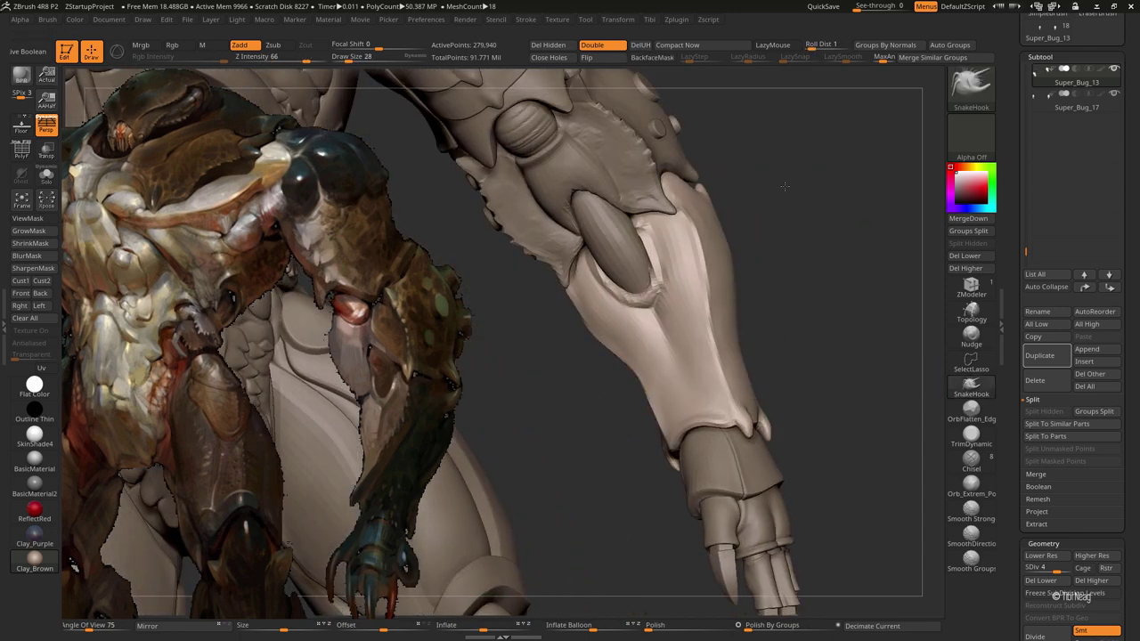
mouse_move(641, 321)
left_mouse_down()
mouse_move(605, 336)
mouse_move(694, 237)
mouse_move(736, 235)
mouse_move(723, 205)
left_mouse_up()
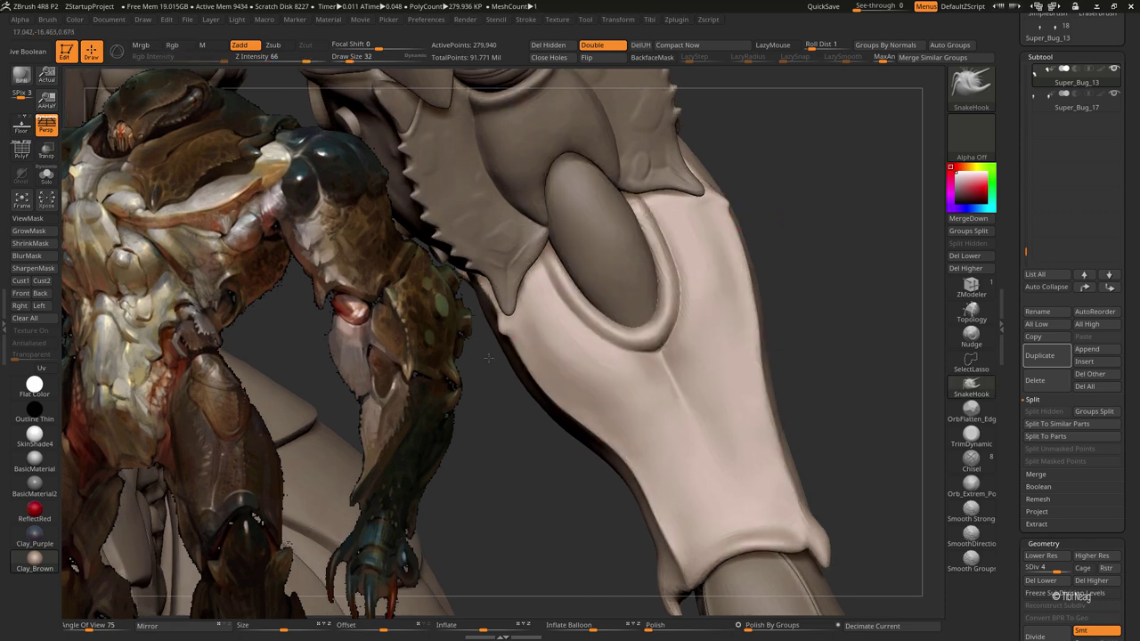
left_click_drag(713, 221, 744, 210)
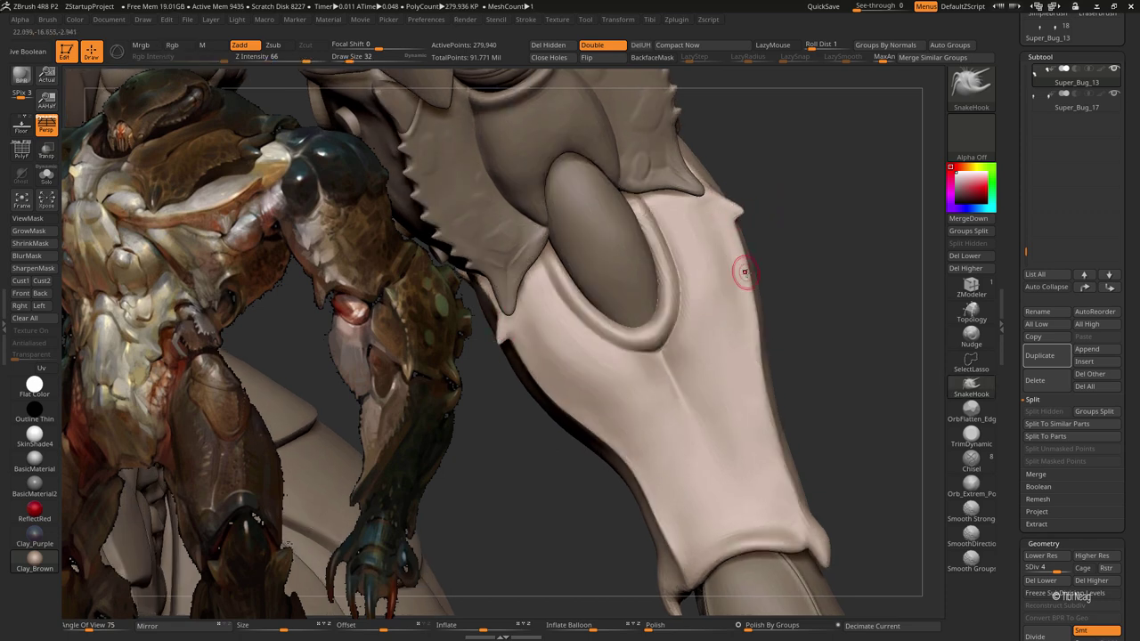
key("ctrl+z")
key("ctrl+shift+z")
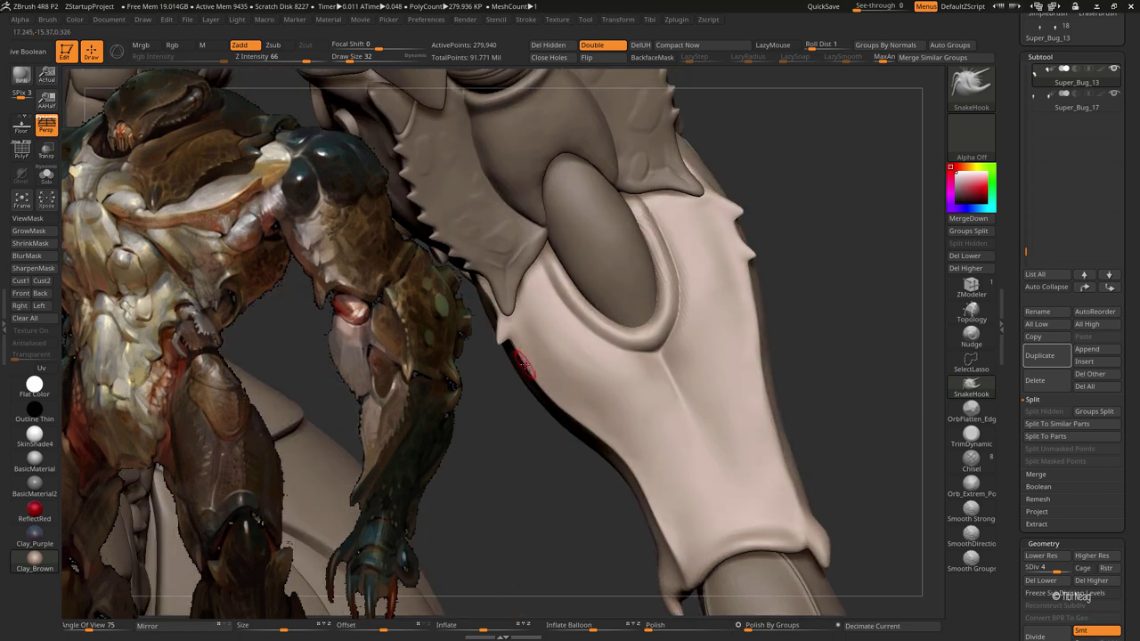
key("bracketleft")
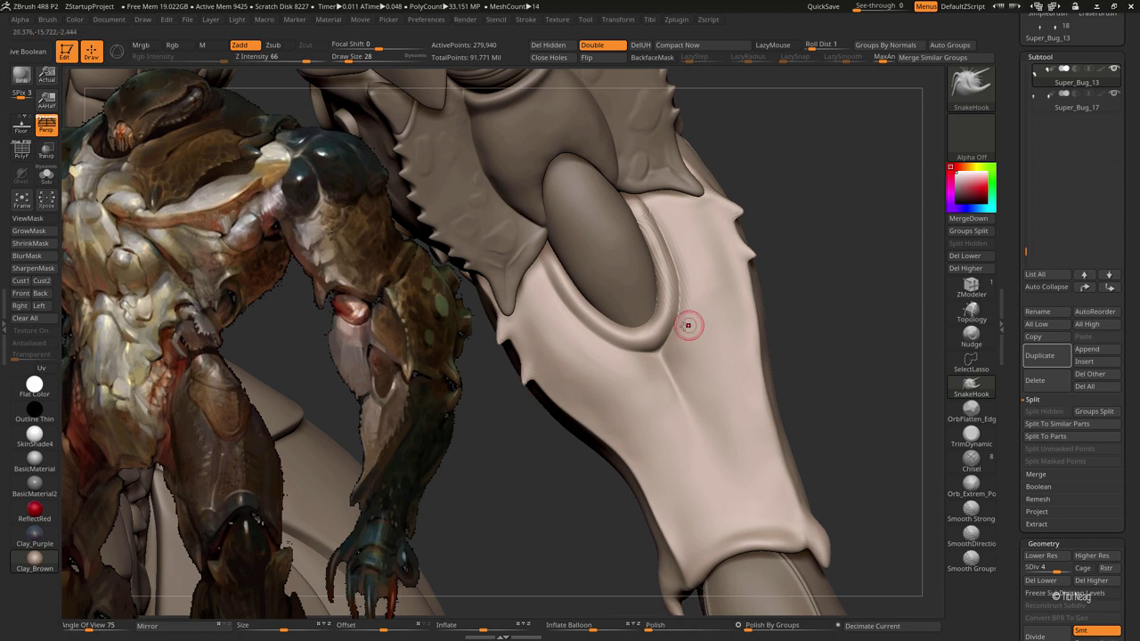
mouse_move(766, 302)
left_mouse_down()
mouse_move(553, 403)
mouse_move(558, 422)
left_mouse_up()
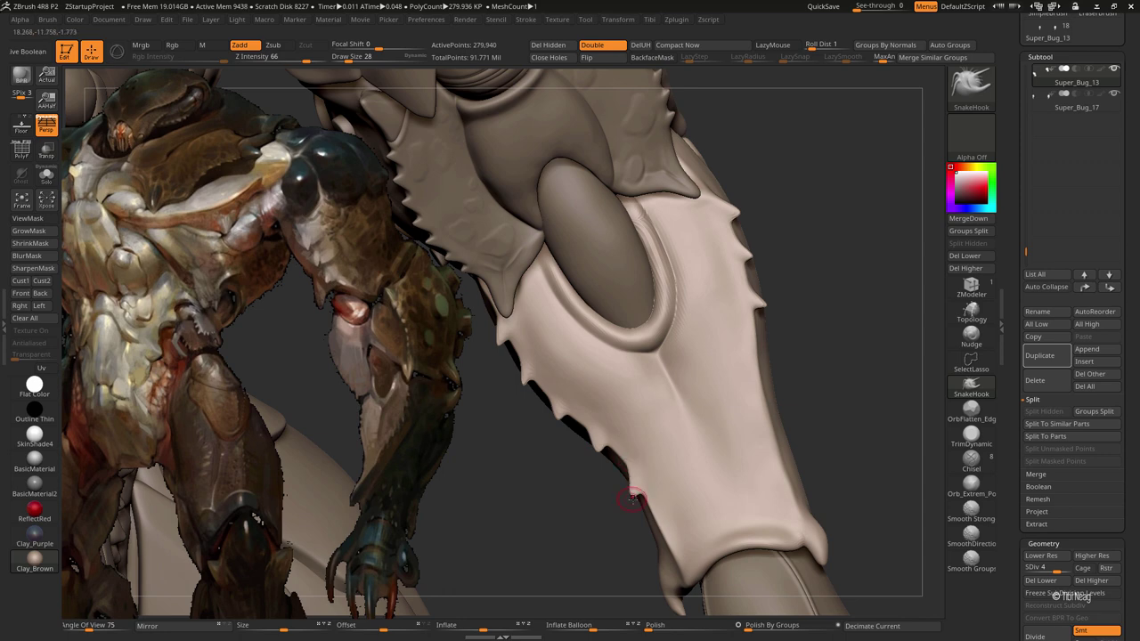
mouse_move(824, 379)
left_mouse_down()
mouse_move(771, 336)
mouse_move(806, 362)
left_mouse_up()
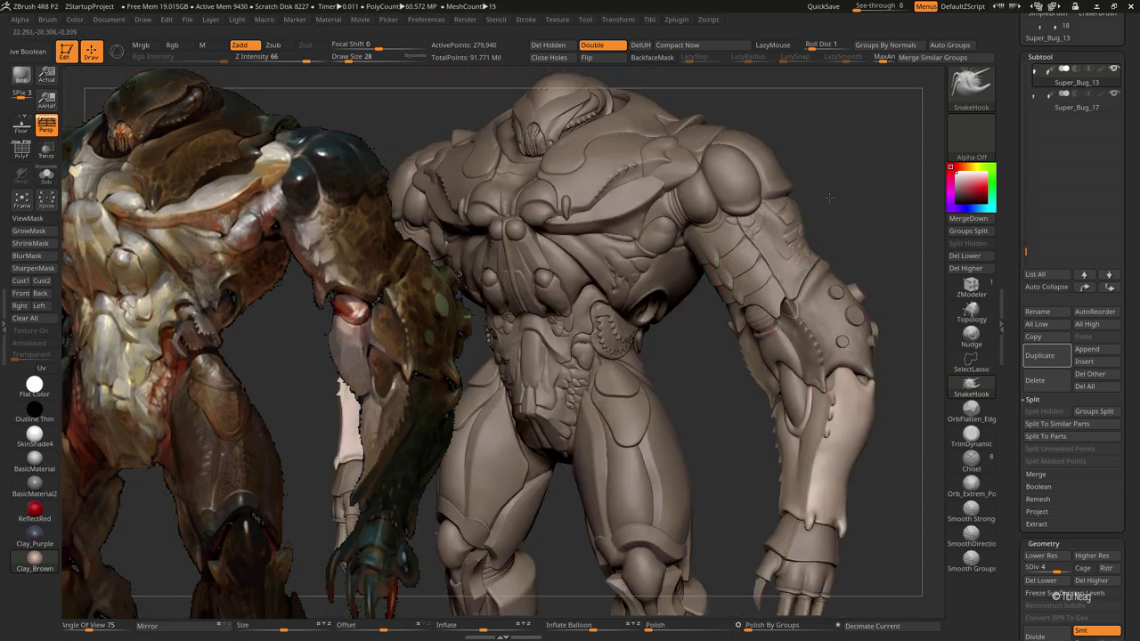
Step: Subdivide the forearm plate with Ctrl+D and switch back to the SnakeHook brush
left_click_drag(828, 197, 816, 203)
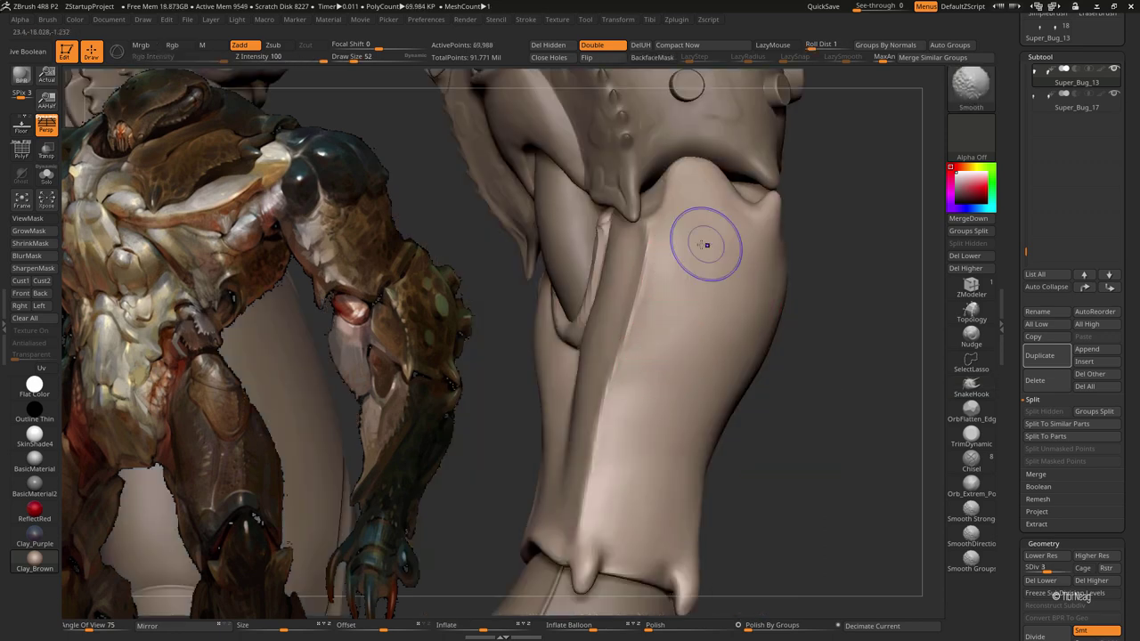
key("ctrl+d")
mouse_move(803, 411)
left_mouse_down()
mouse_move(827, 461)
mouse_move(791, 381)
mouse_move(712, 361)
left_mouse_up()
left_click(971, 384)
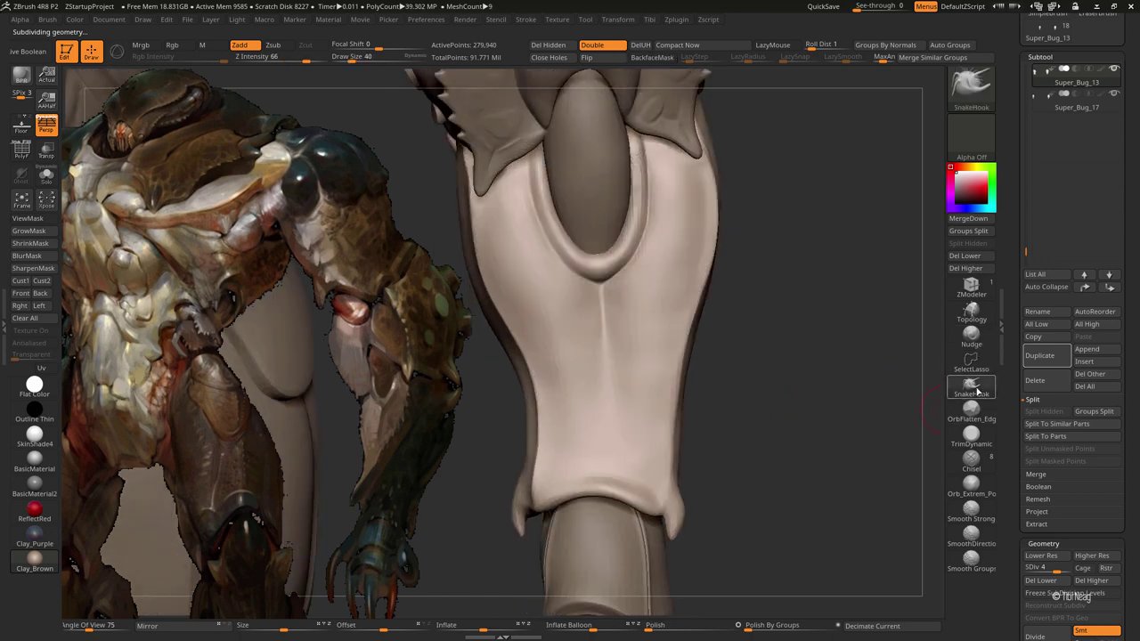
Step: Pull a series of small spikes along the plate's left and right edges
left_click_drag(310, 58, 313, 58)
left_click_drag(821, 231, 718, 242)
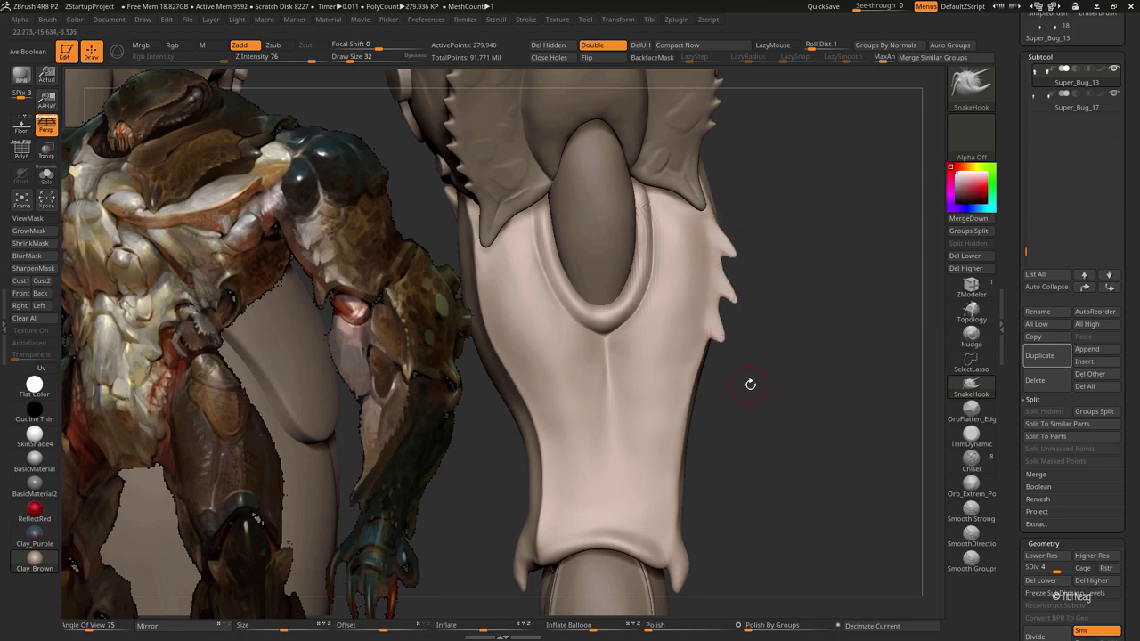
left_click_drag(749, 384, 745, 325)
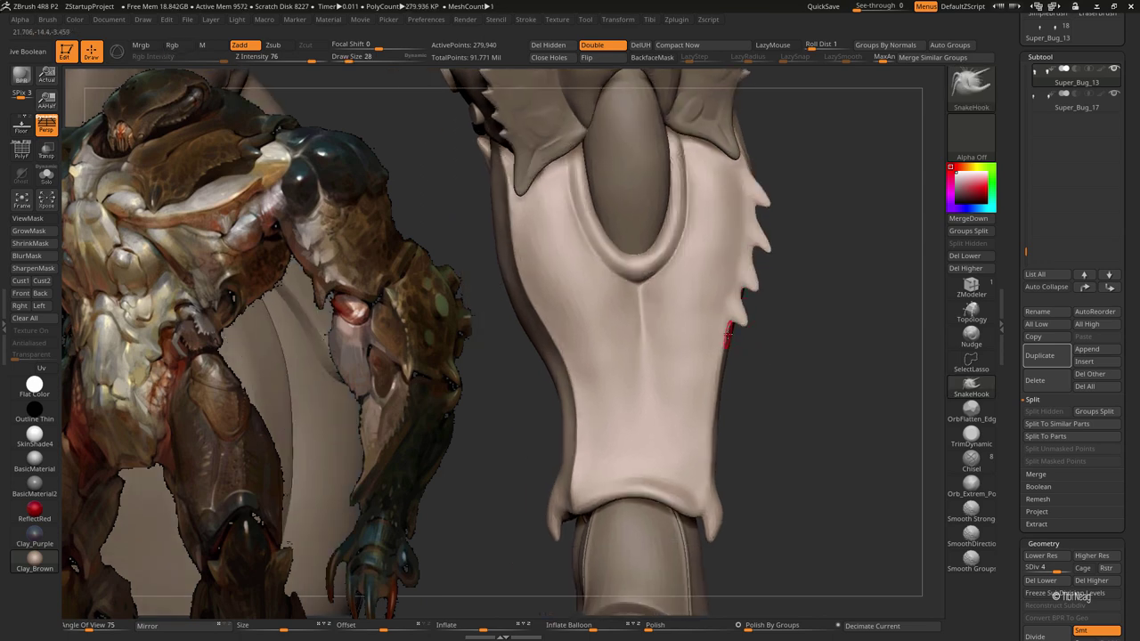
left_click_drag(717, 378, 746, 325, "alt")
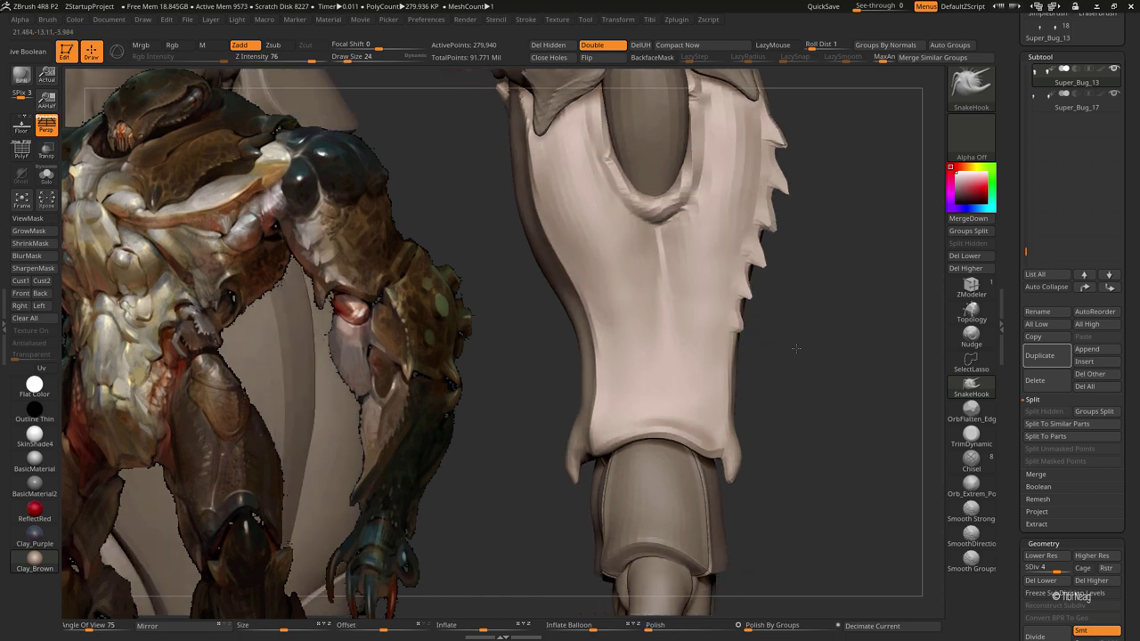
mouse_move(772, 363)
left_mouse_down()
mouse_move(738, 356)
mouse_move(774, 368)
mouse_move(736, 396)
mouse_move(869, 222)
mouse_move(872, 254)
mouse_move(526, 237)
mouse_move(538, 230)
left_mouse_up()
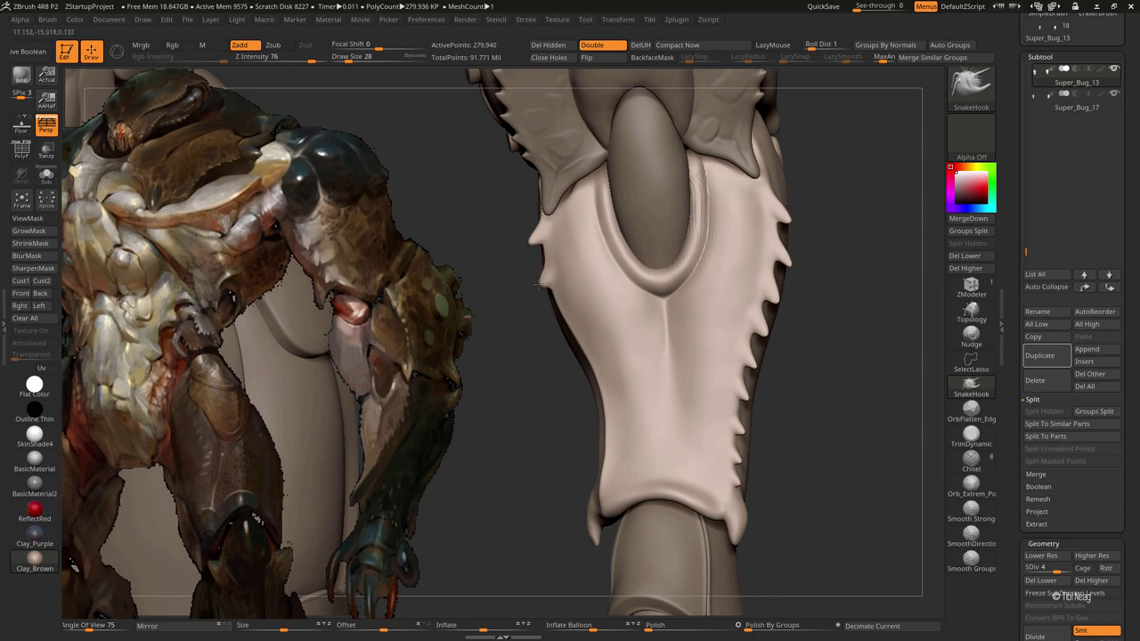
key("ctrl")
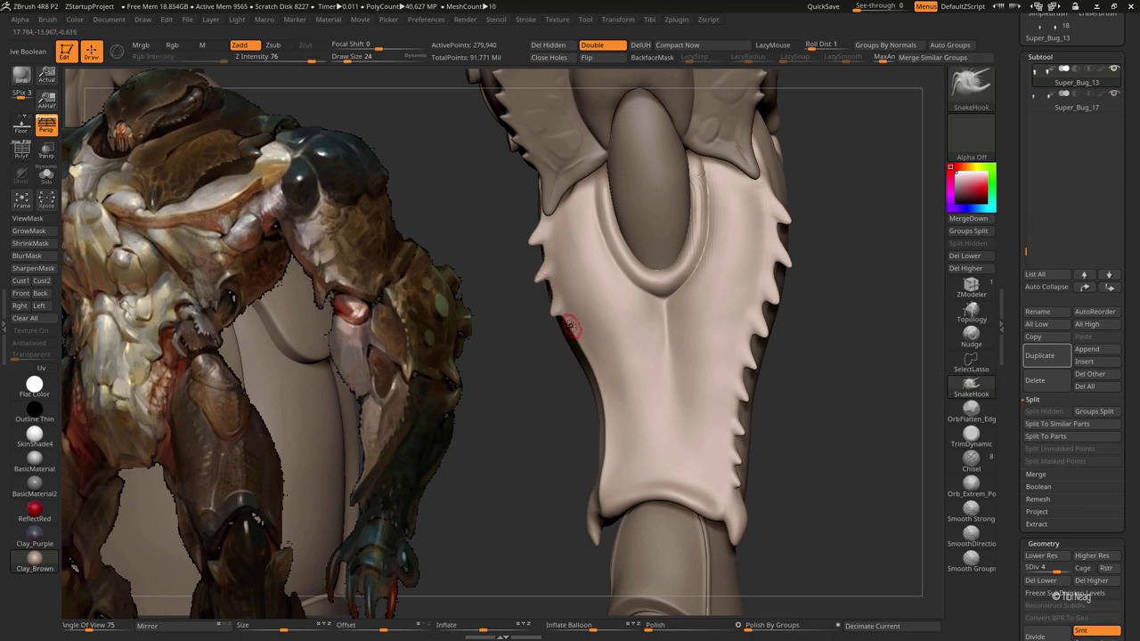
left_click_drag(571, 327, 563, 349)
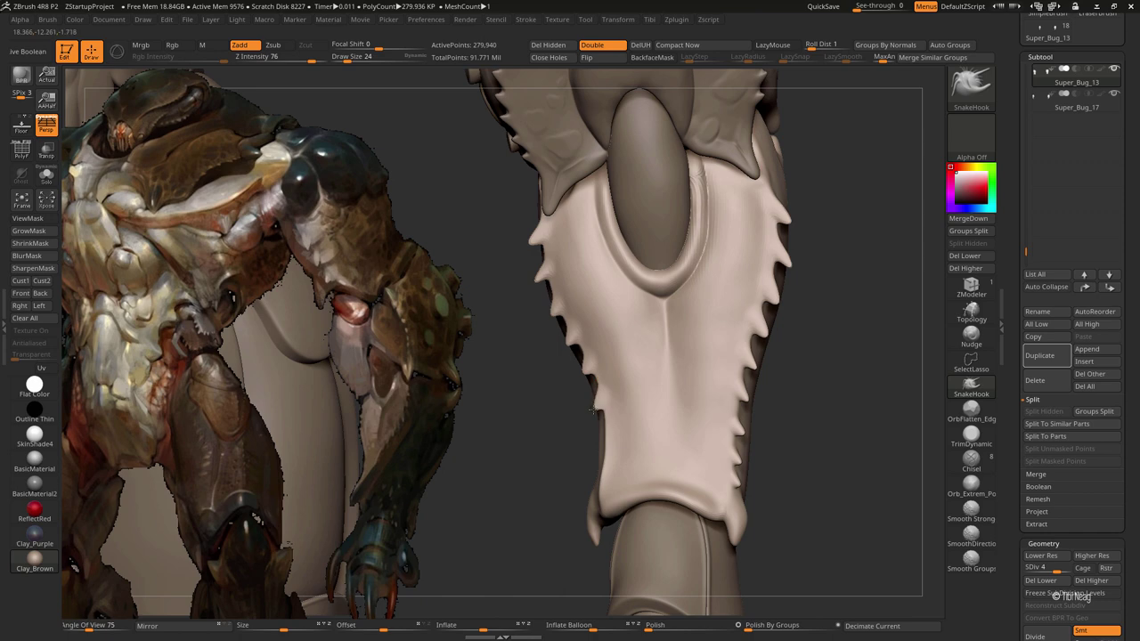
left_click_drag(592, 410, 613, 383)
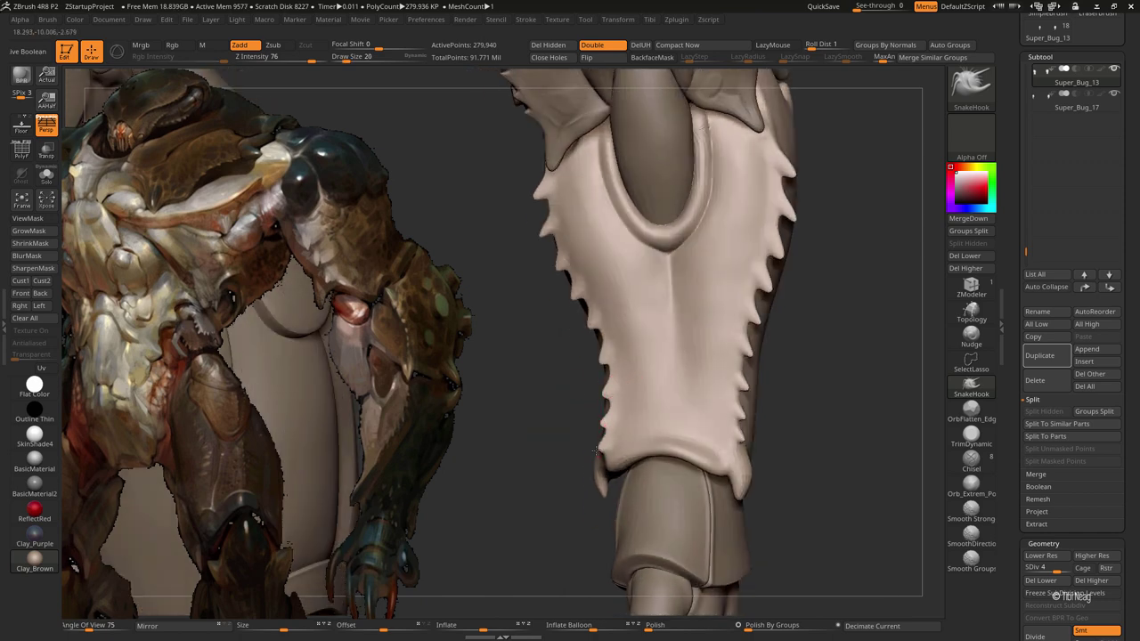
right_click_drag(604, 435, 825, 159, "ctrl")
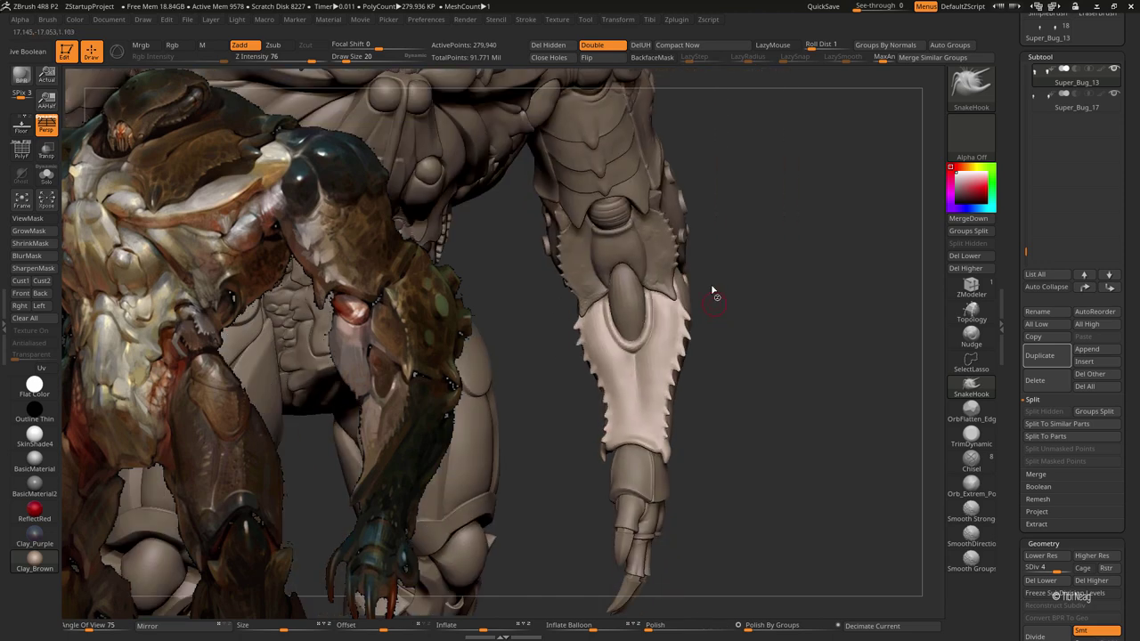
left_click_drag(826, 159, 786, 155)
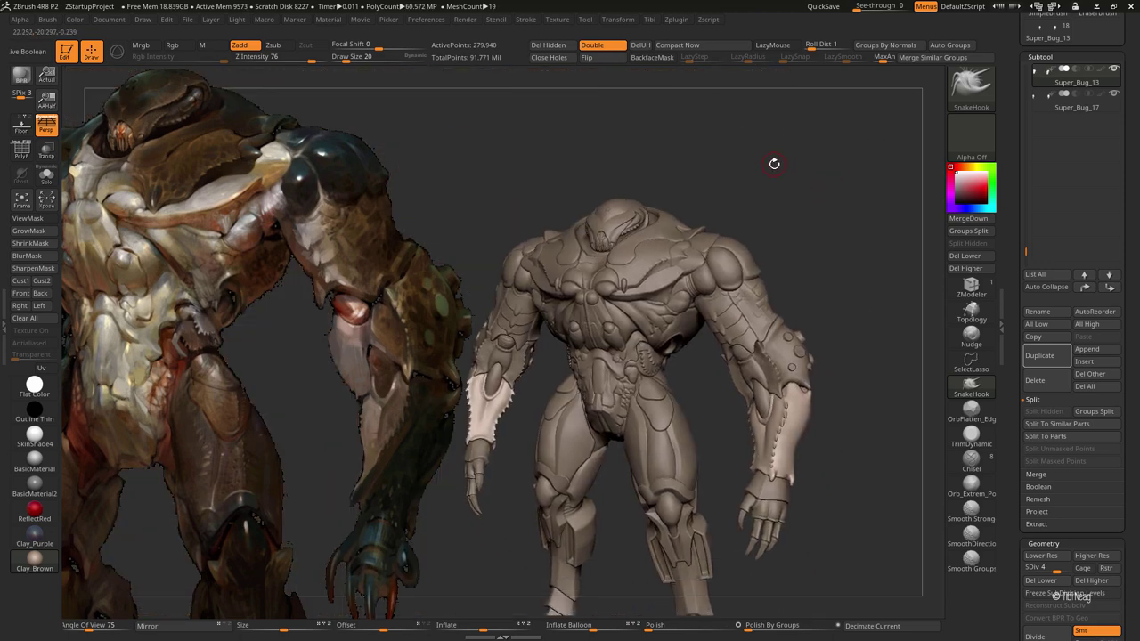
Step: Shift-smooth the spike bases into rounded nubs, subdivide once more, and check side and front views
right_click_drag(820, 193, 790, 344, "ctrl")
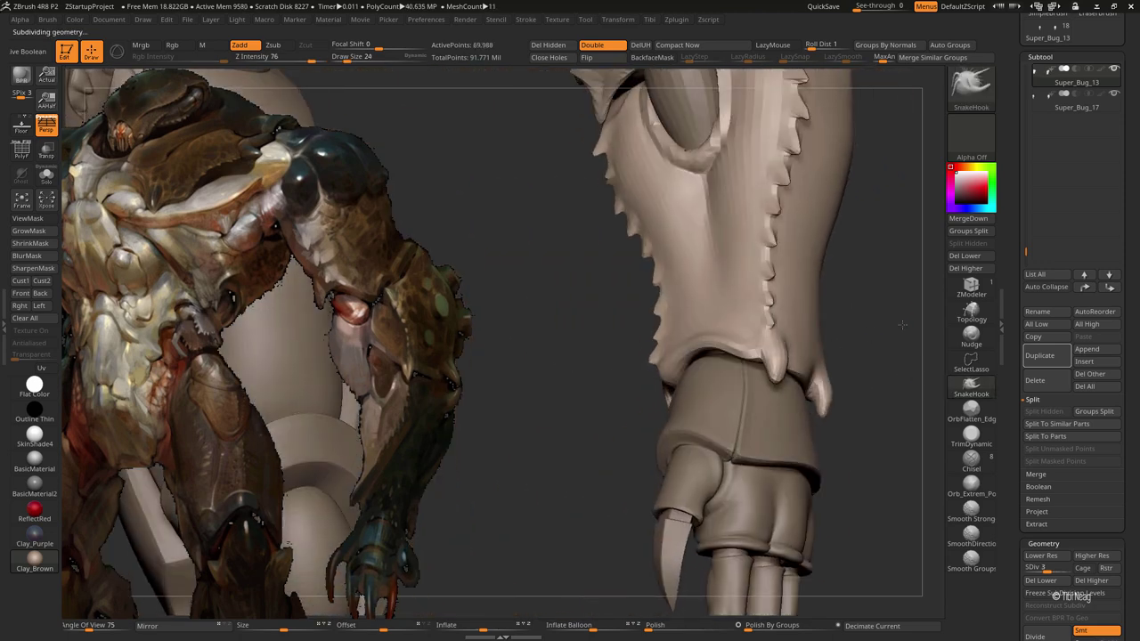
left_click_drag(775, 325, 645, 361, "shift")
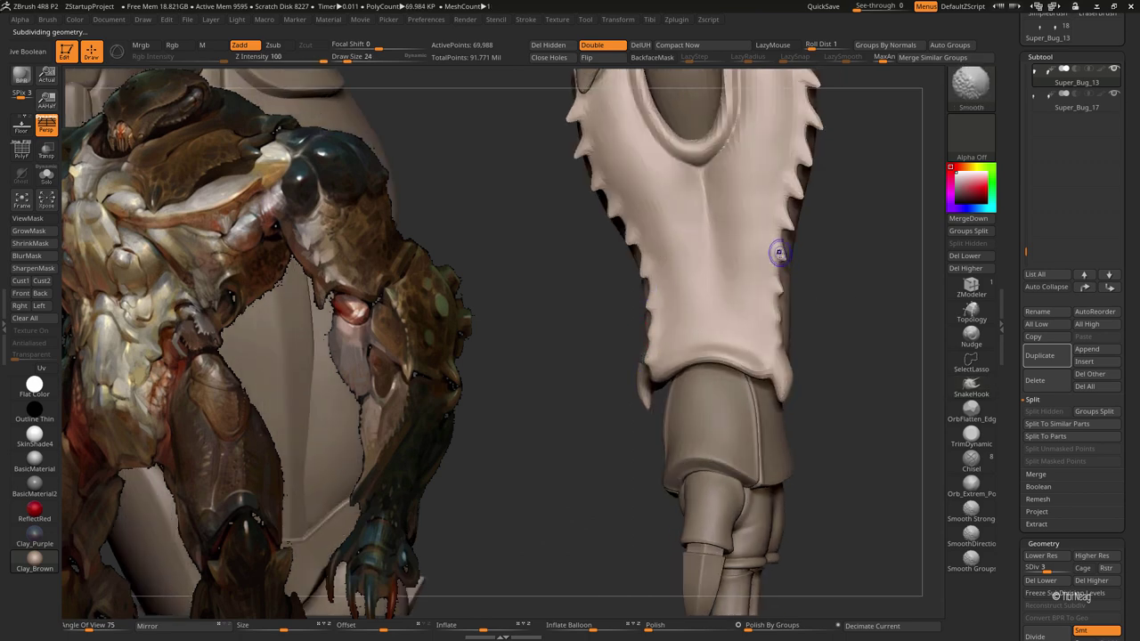
mouse_move(641, 278)
left_mouse_down()
mouse_move(818, 203)
mouse_move(852, 389)
mouse_move(699, 283)
left_mouse_up()
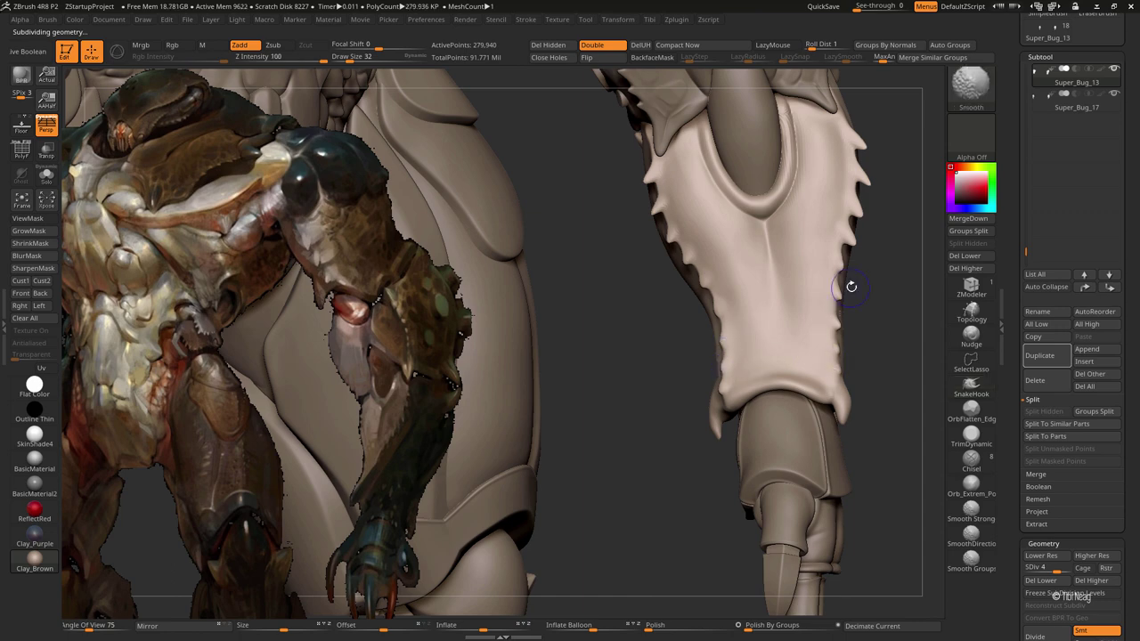
key("ctrl+d")
mouse_move(852, 203)
left_mouse_down()
mouse_move(878, 209)
mouse_move(857, 221)
mouse_move(617, 237)
left_mouse_up()
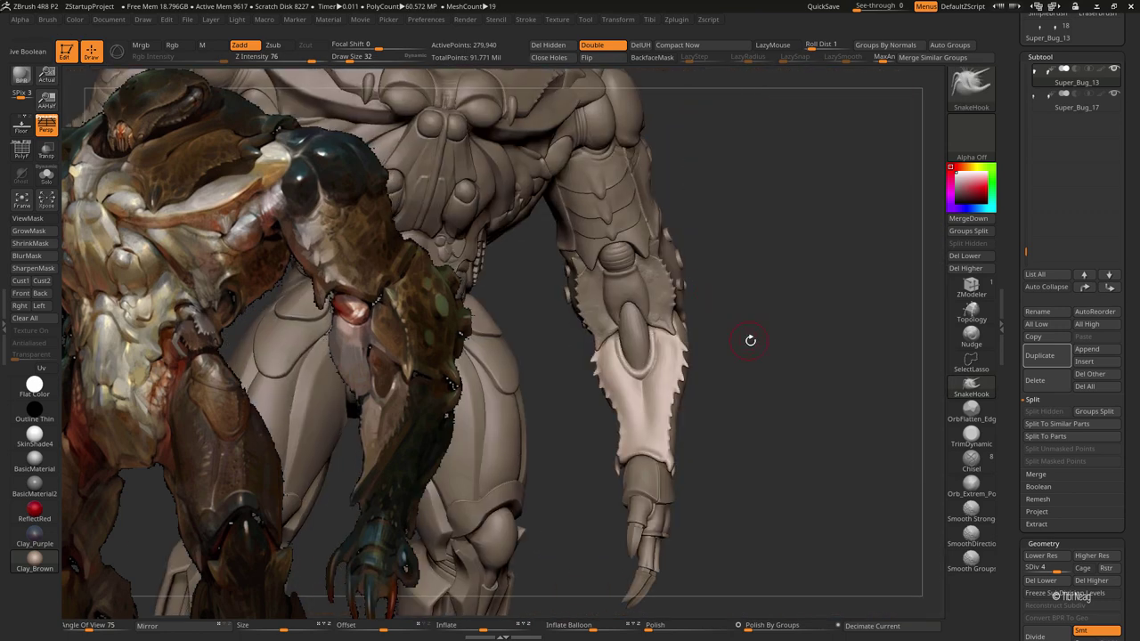
mouse_move(747, 328)
left_mouse_down()
mouse_move(791, 333)
mouse_move(753, 286)
left_mouse_up()
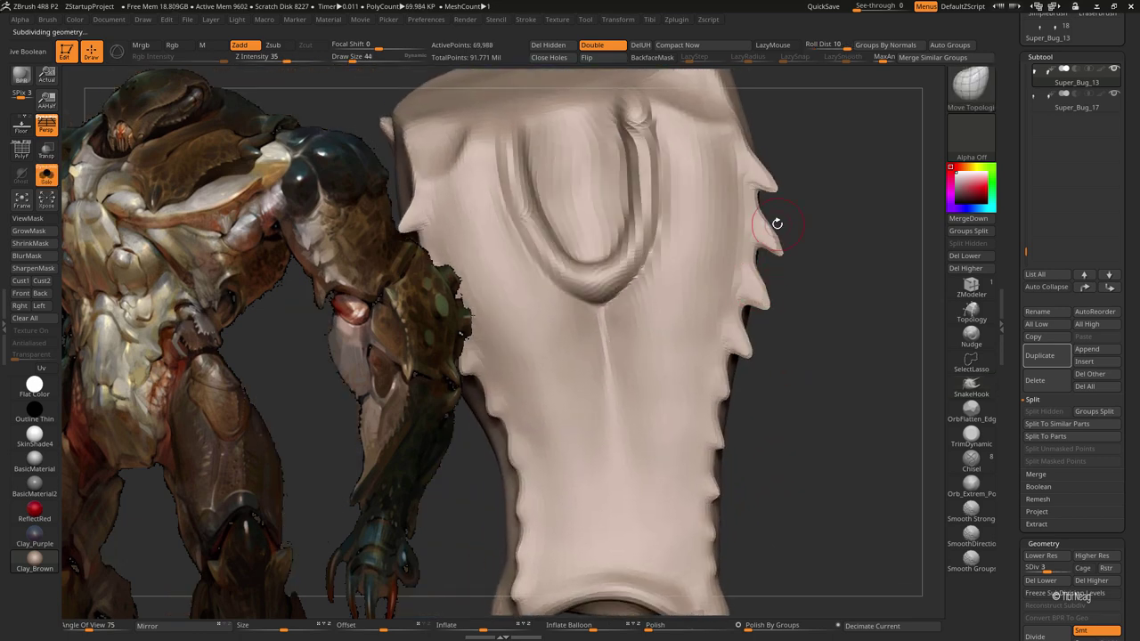
Step: Turn Solo off to show the full character, raise the plate to SDiv 5, and zoom toward the arm
mouse_move(784, 194)
left_mouse_down()
mouse_move(754, 143)
mouse_move(821, 193)
mouse_move(590, 286)
left_mouse_up()
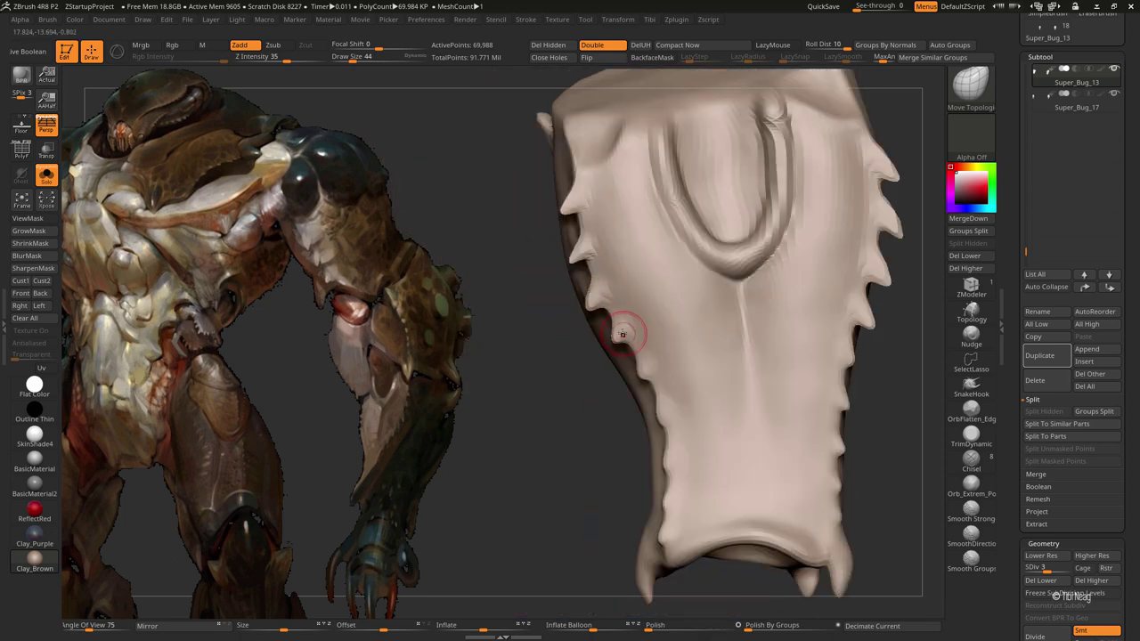
left_click_drag(559, 209, 833, 229)
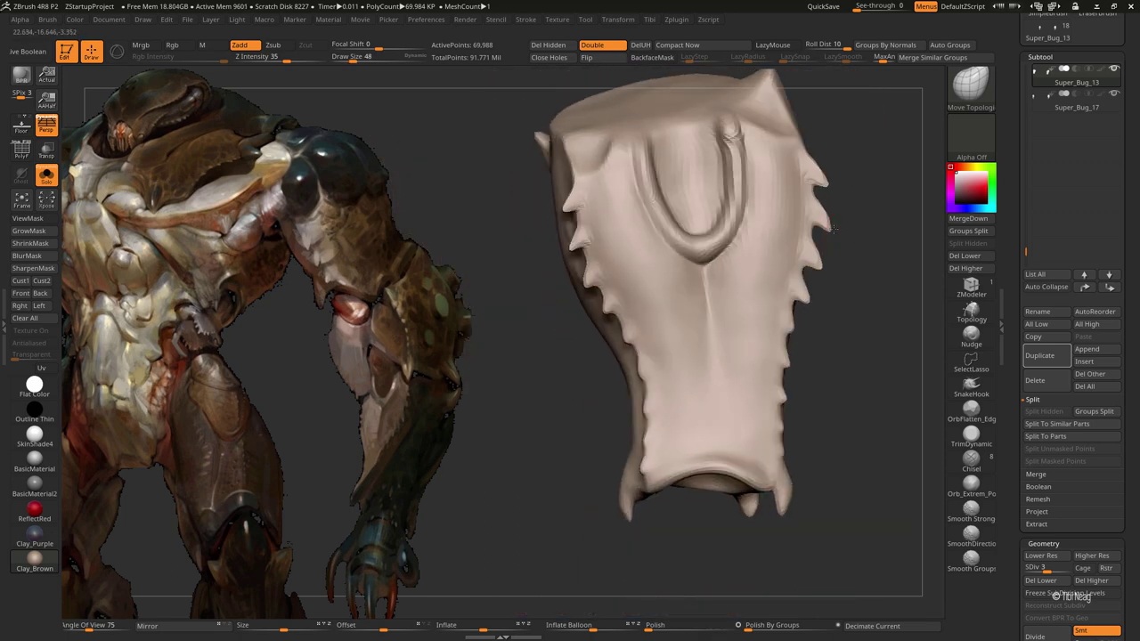
mouse_move(830, 177)
left_mouse_down()
mouse_move(806, 223)
mouse_move(816, 289)
left_mouse_up()
key("d")
key("d")
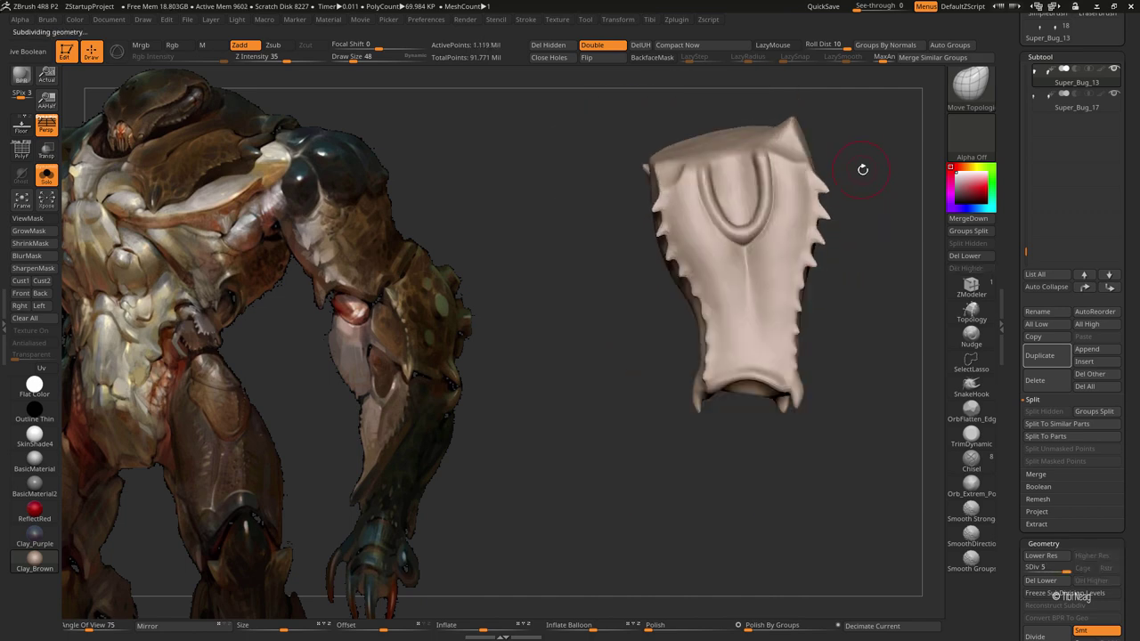
key("alt+shift+s")
mouse_move(812, 210)
left_mouse_down()
mouse_move(465, 315)
mouse_move(837, 248)
mouse_move(872, 255)
mouse_move(872, 216)
mouse_move(722, 423)
left_mouse_up()
Step: Solo the armor piece, lower its subdivision level, and set up the Standard brush to build up
key("shift+d")
key("shift+d")
key("shift+d")
key("alt+shift+s")
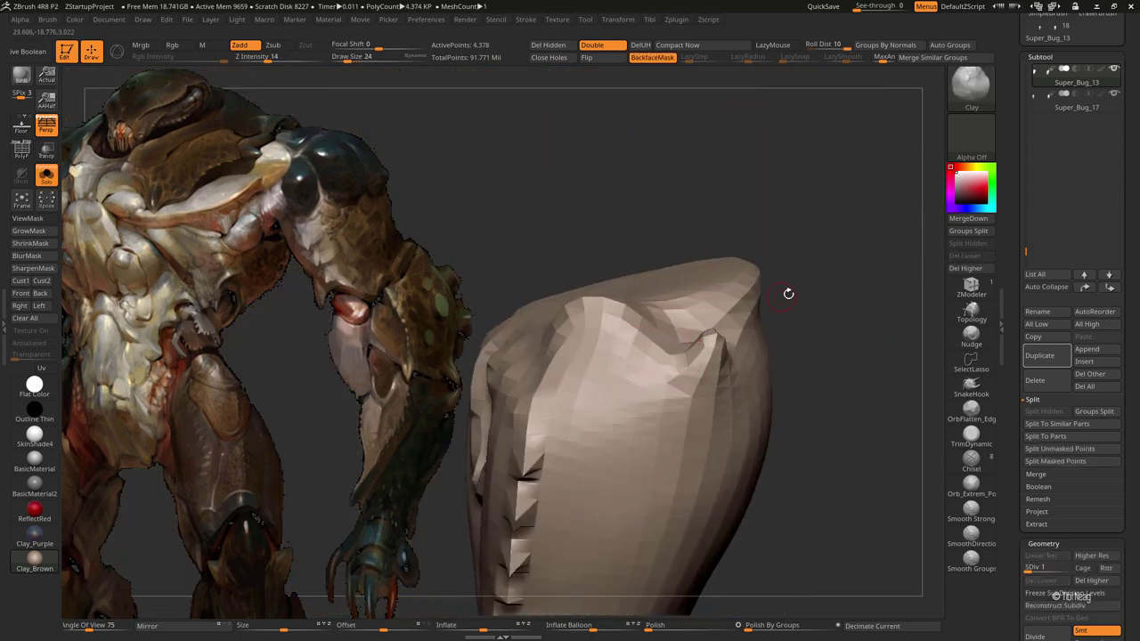
key("d")
key("b")
key("s")
key("t")
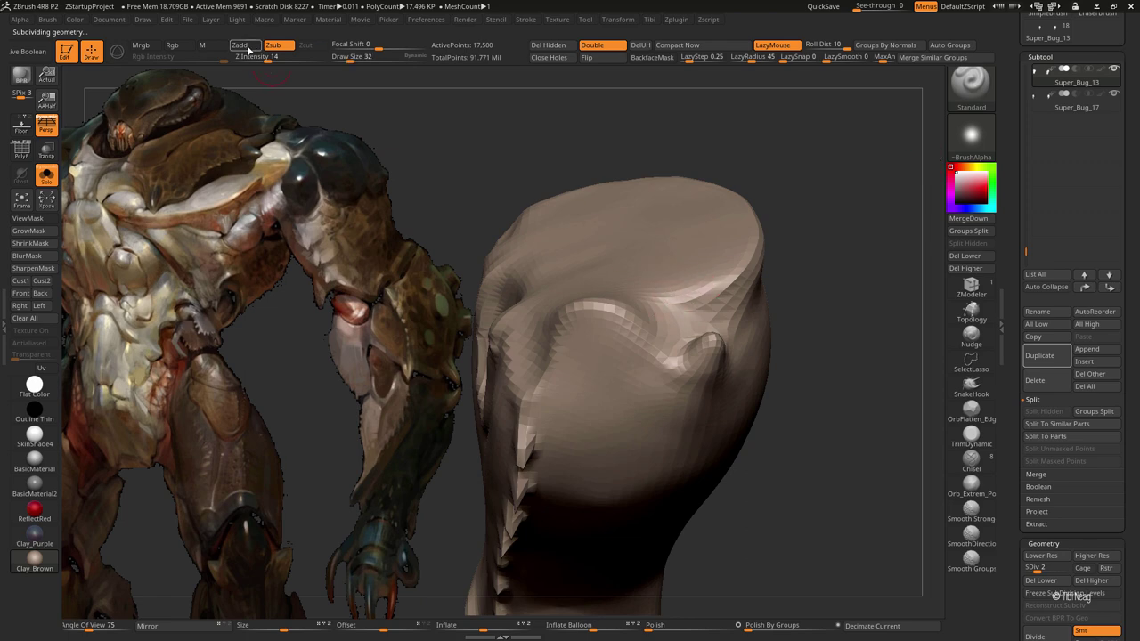
left_click(240, 45)
key("shift+d")
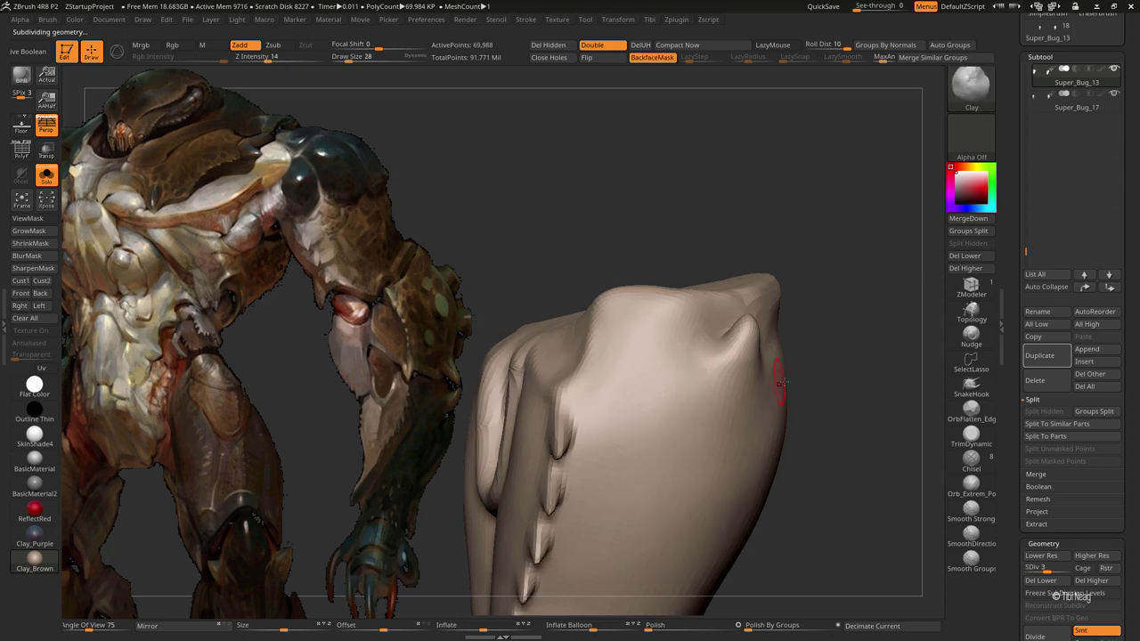
Step: Raise a small spike on top with Alpha 51 at size 32, smooth around it, and review the creature
mouse_move(779, 383)
left_mouse_down()
mouse_move(713, 330)
mouse_move(783, 264)
left_mouse_up()
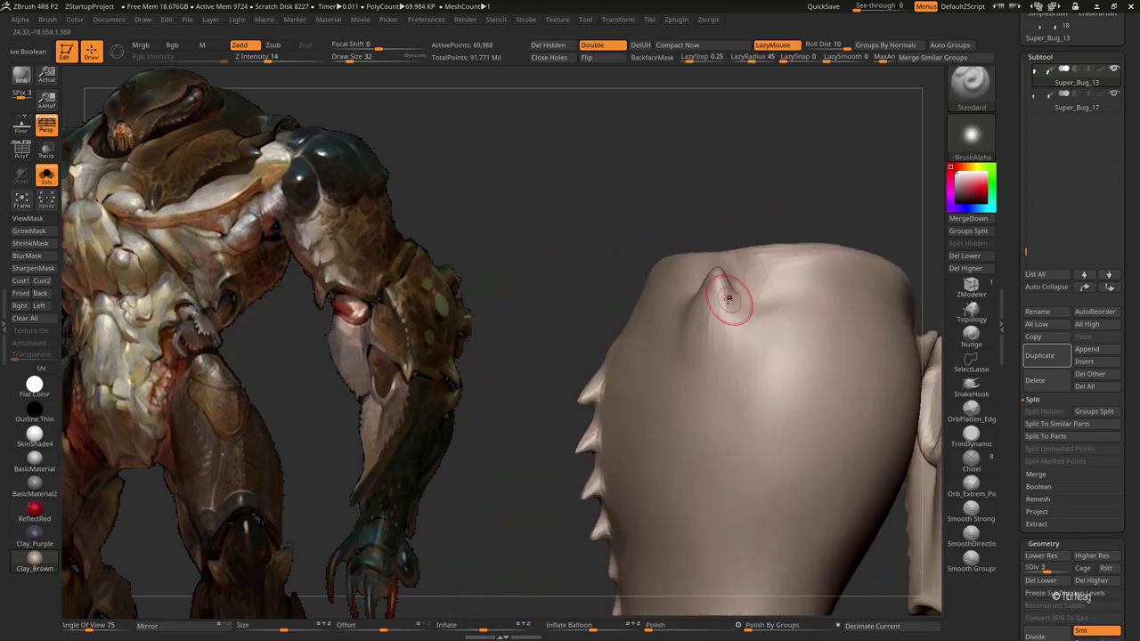
left_click(971, 134)
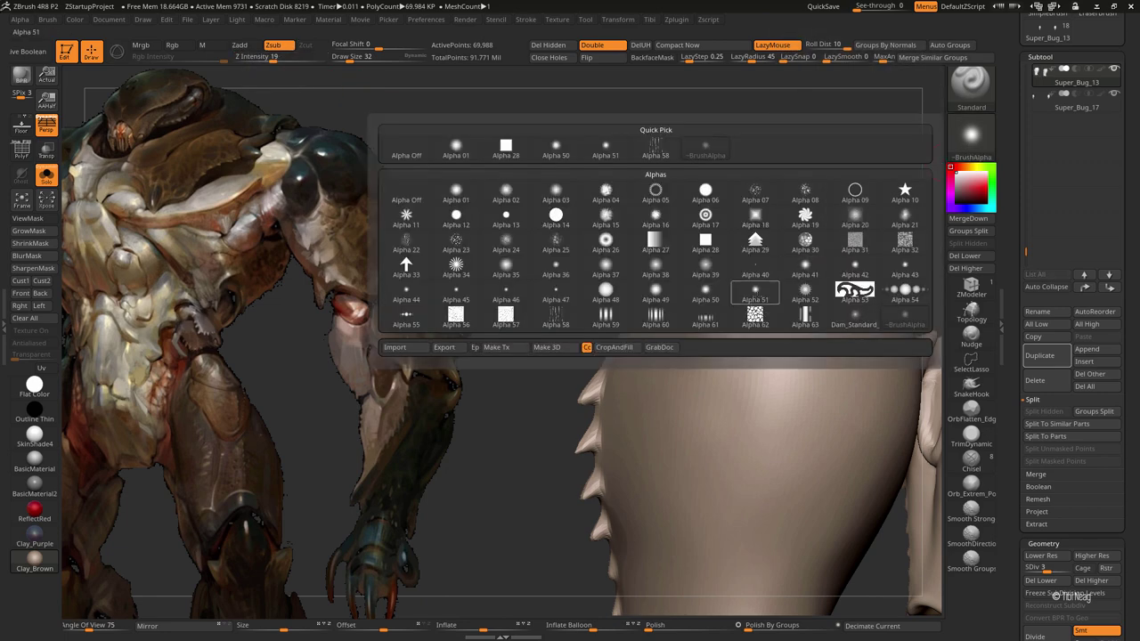
left_click(752, 290)
mouse_move(752, 289)
left_mouse_down()
mouse_move(730, 312)
mouse_move(741, 283)
left_mouse_up()
key("space")
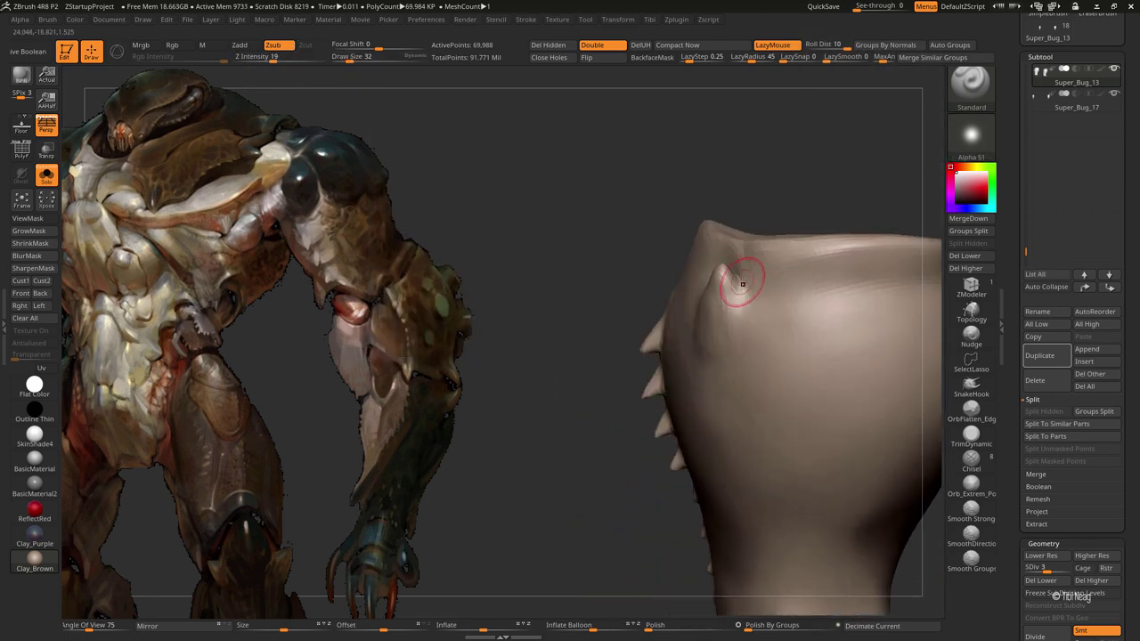
left_click_drag(743, 335, 748, 294, "shift")
mouse_move(775, 223)
left_mouse_down()
mouse_move(789, 190)
mouse_move(721, 344)
left_mouse_up()
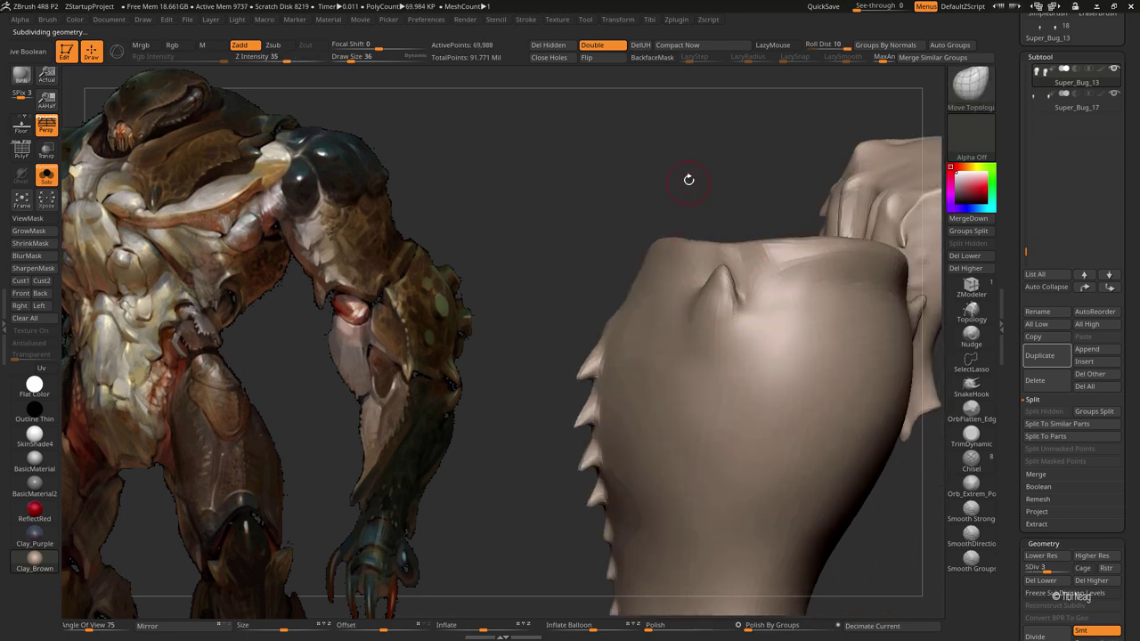
mouse_move(686, 178)
left_mouse_down()
mouse_move(792, 190)
mouse_move(733, 331)
left_mouse_up()
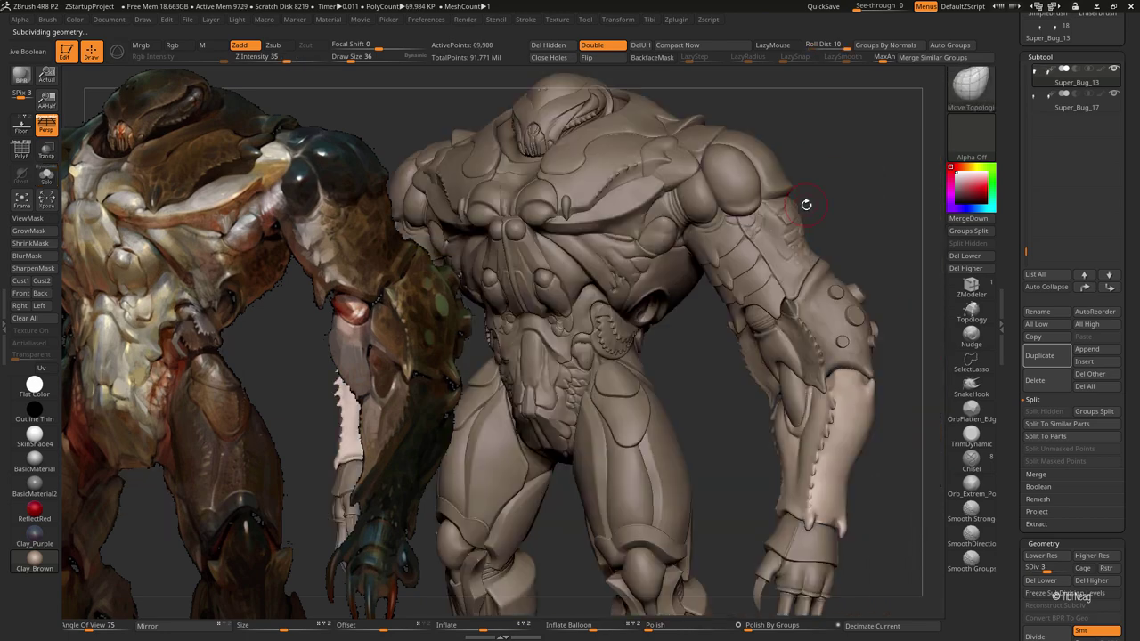
left_click_drag(793, 288, 851, 311)
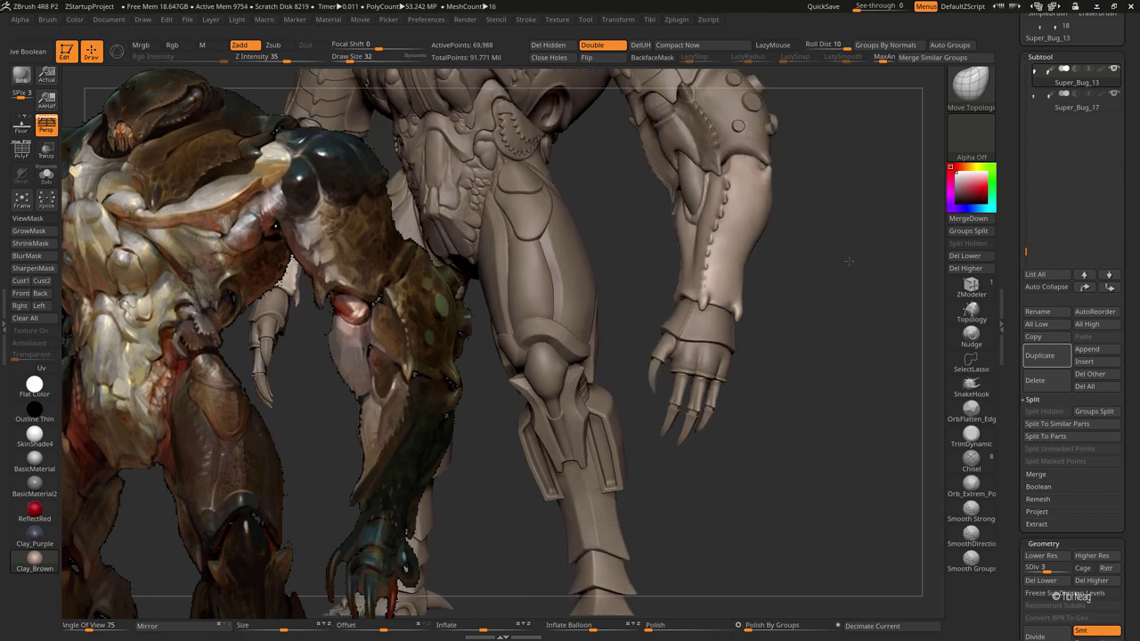
left_click_drag(717, 208, 724, 288)
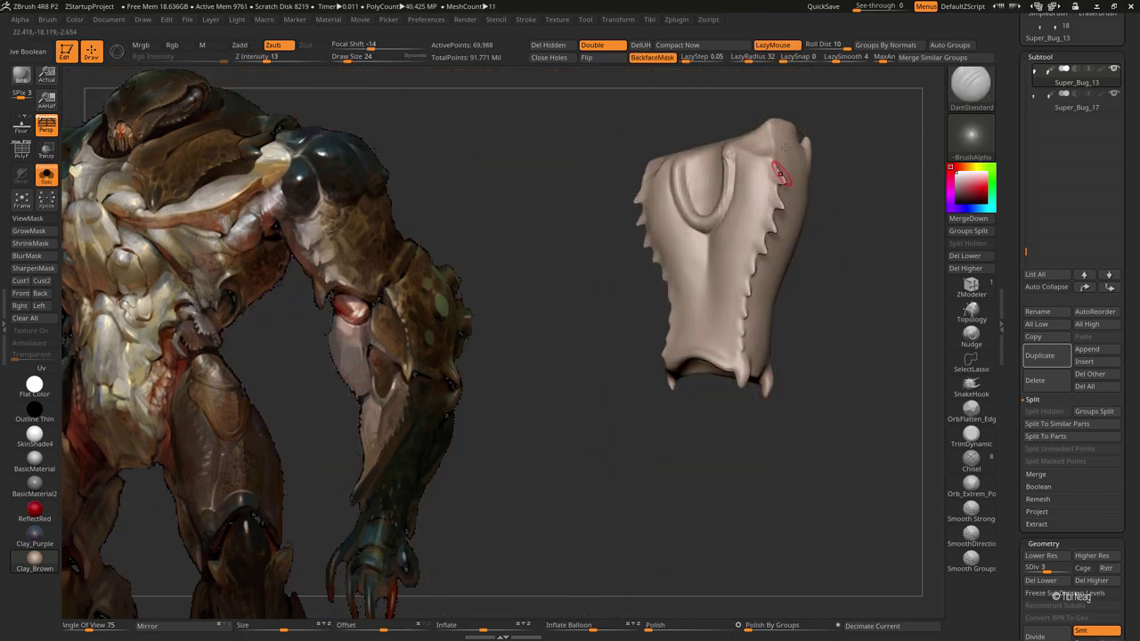
Step: Carve grooves across the plate face with DamStandard and smooth away the crease right of centre
left_click_drag(782, 173, 851, 315)
mouse_move(753, 57)
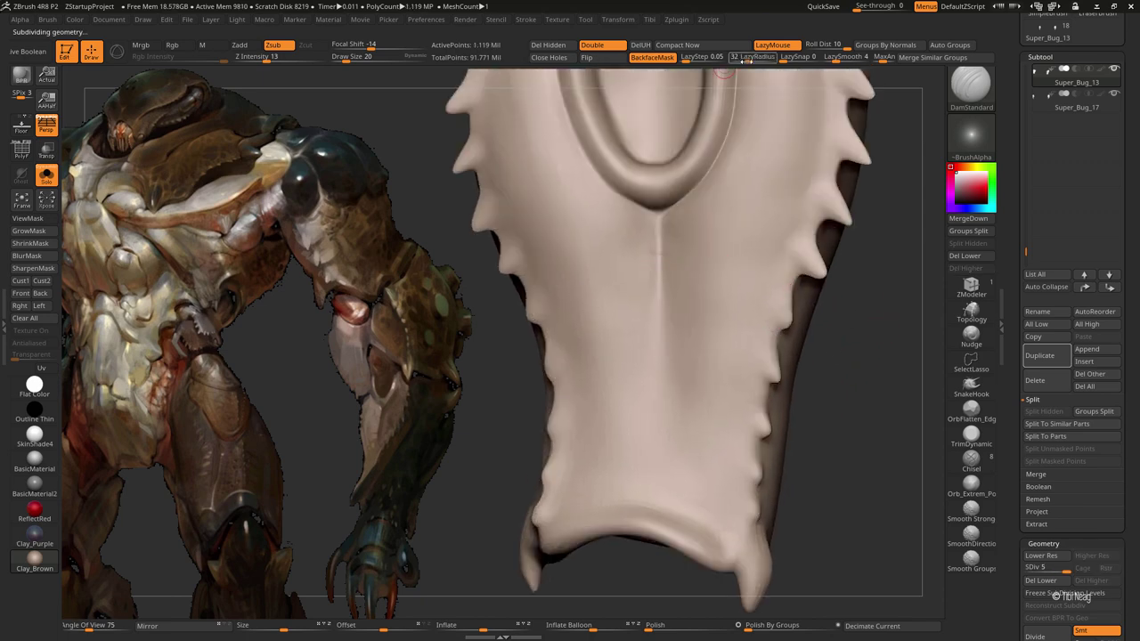
left_click_drag(483, 376, 713, 275)
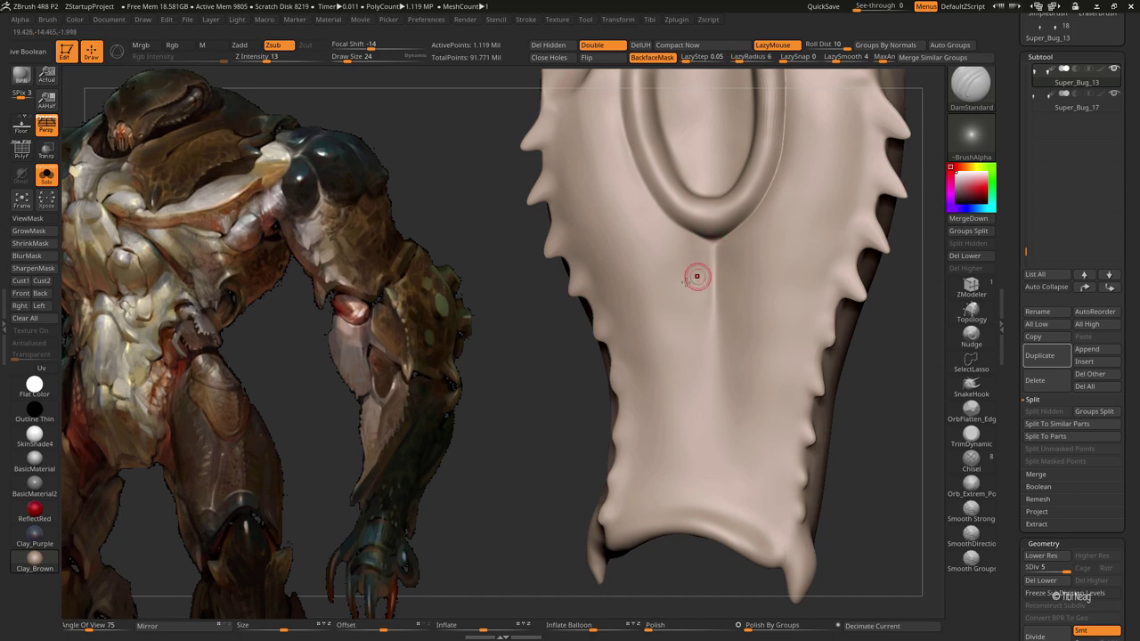
right_click_drag(697, 276, 712, 238)
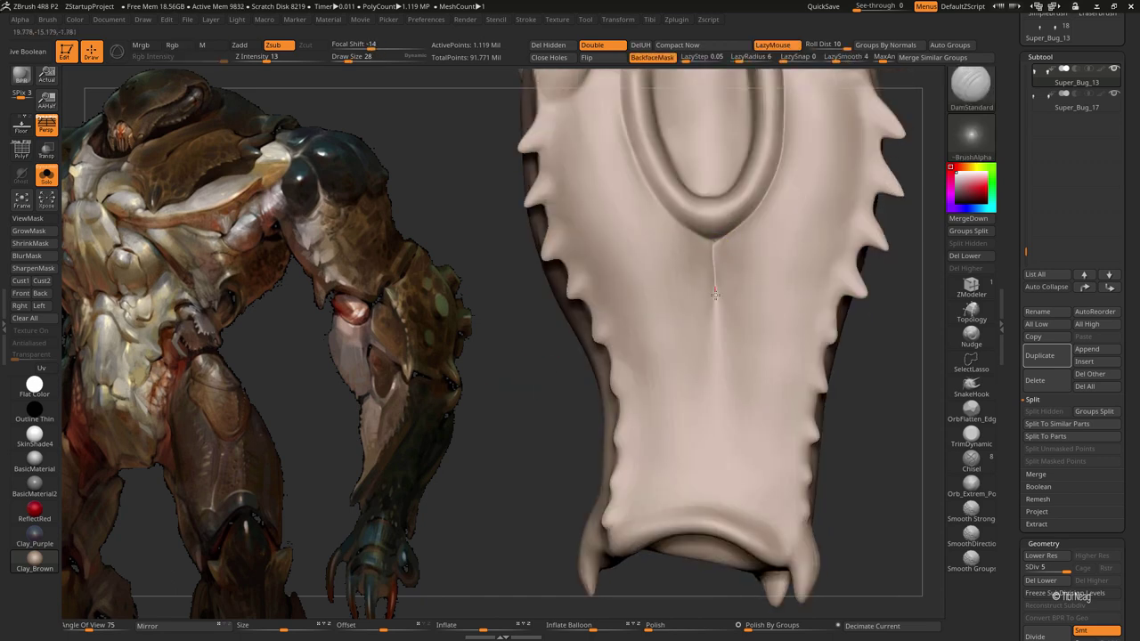
left_click_drag(522, 348, 658, 206)
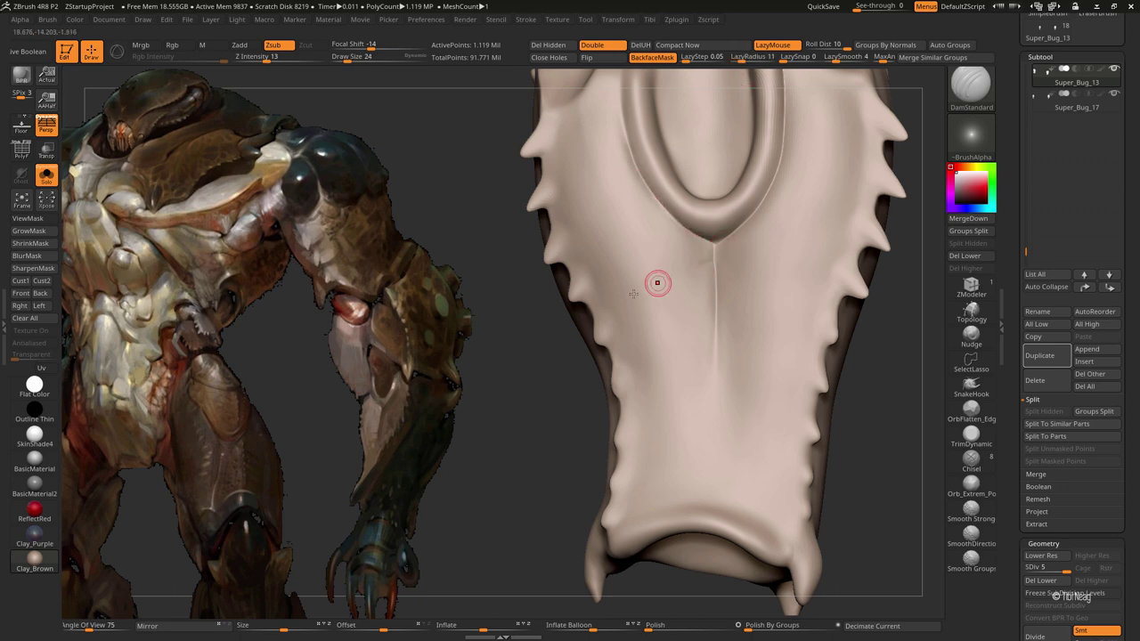
mouse_move(654, 279)
right_mouse_down()
mouse_move(531, 371)
mouse_move(750, 289)
right_mouse_up()
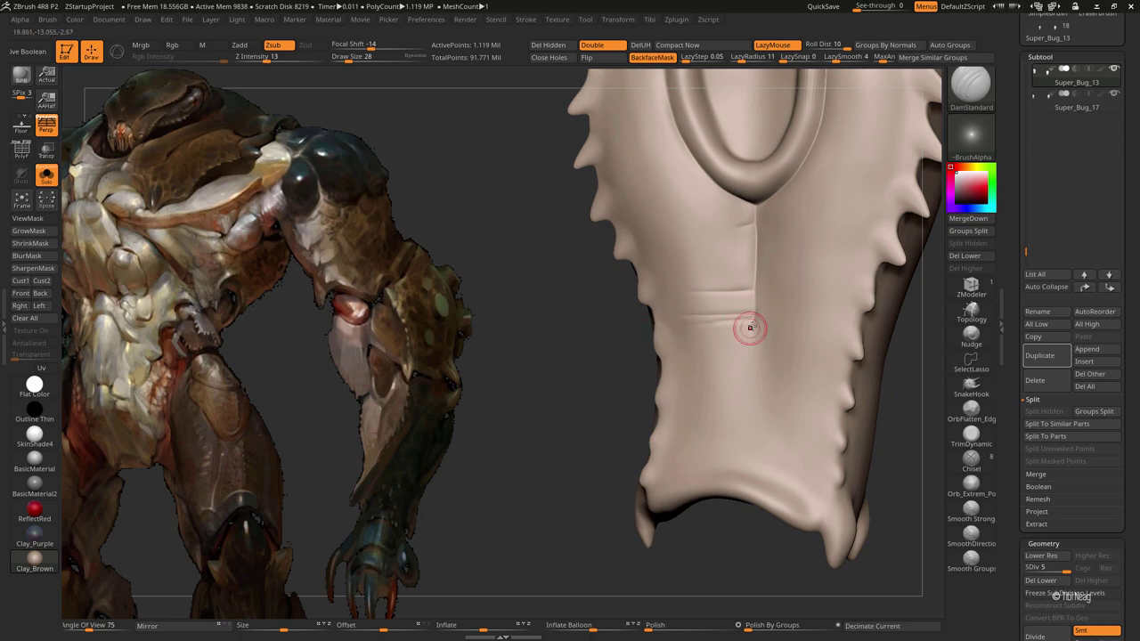
key("shift")
left_click_drag(765, 260, 679, 258)
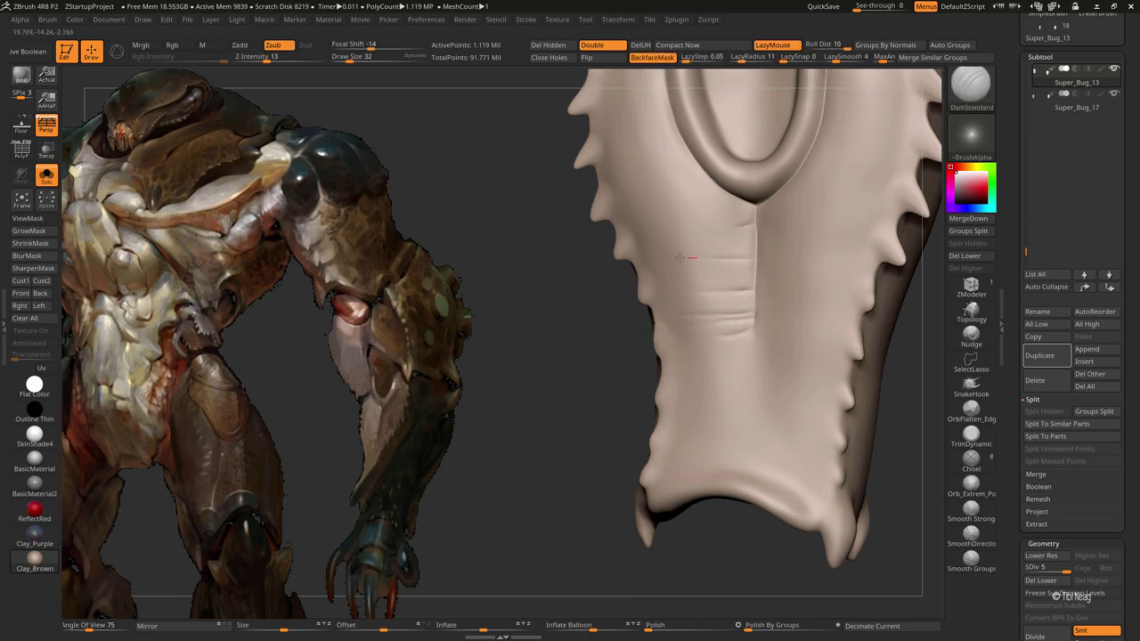
key("shift")
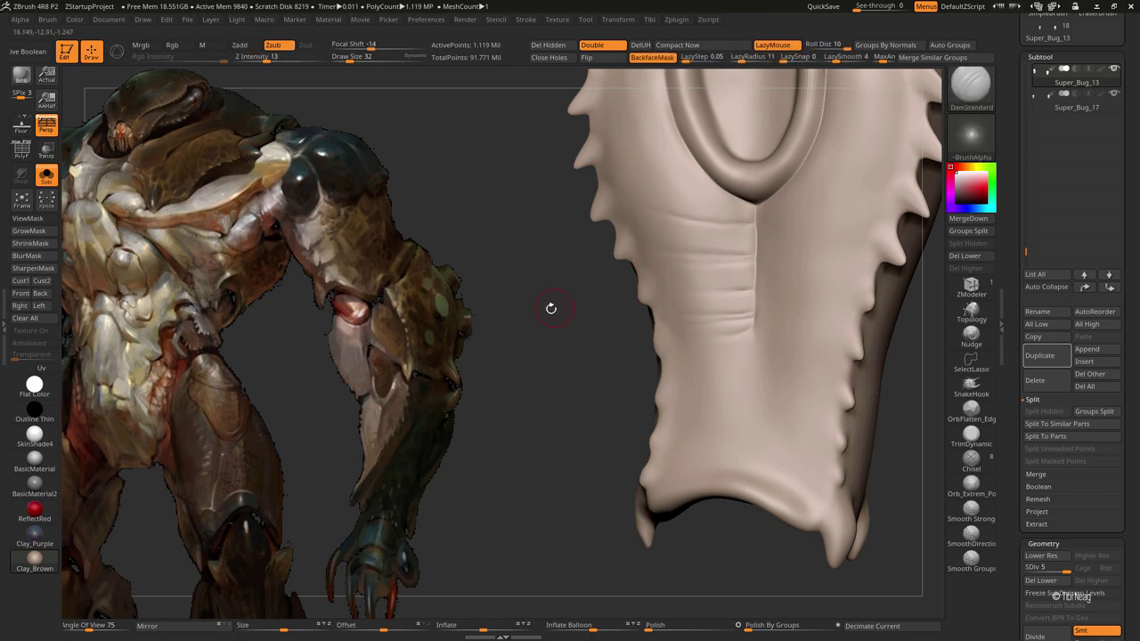
left_click_drag(552, 308, 785, 331)
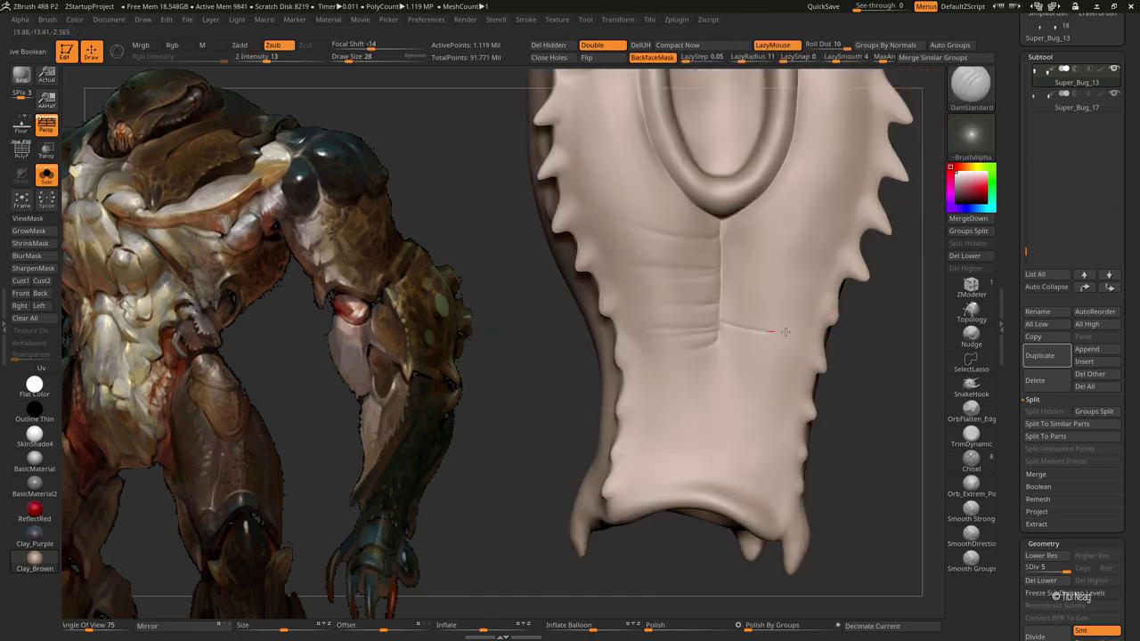
left_click_drag(859, 322, 845, 319)
left_click_drag(801, 301, 723, 293, "shift")
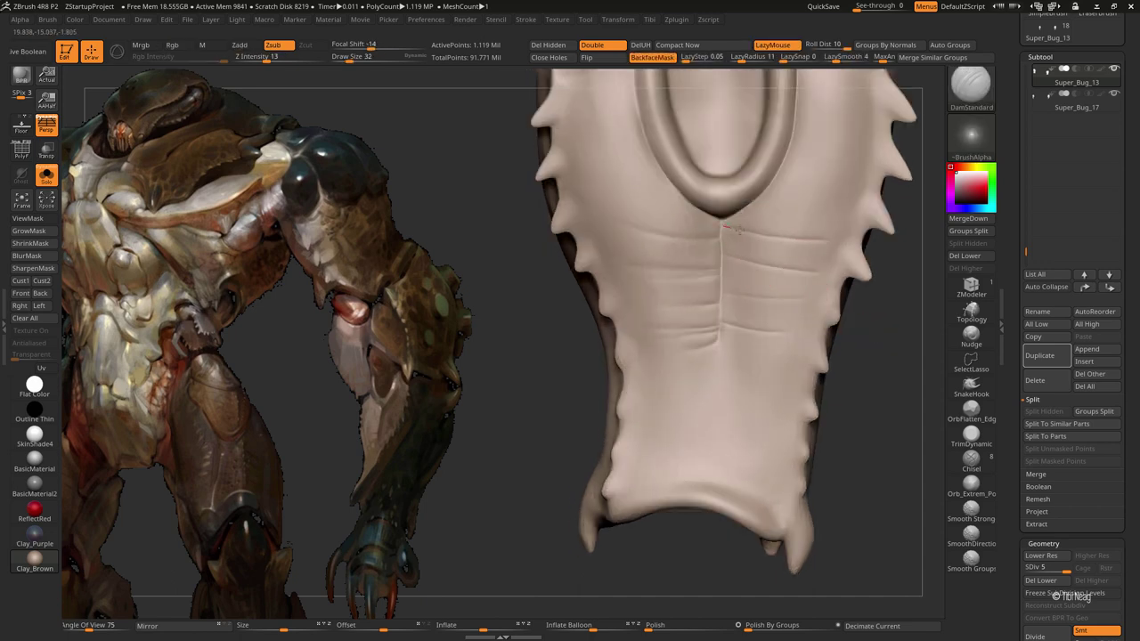
Step: Smooth the remaining excess, step the plate down to SDiv 3, and shrink the brush to 32
key("shift")
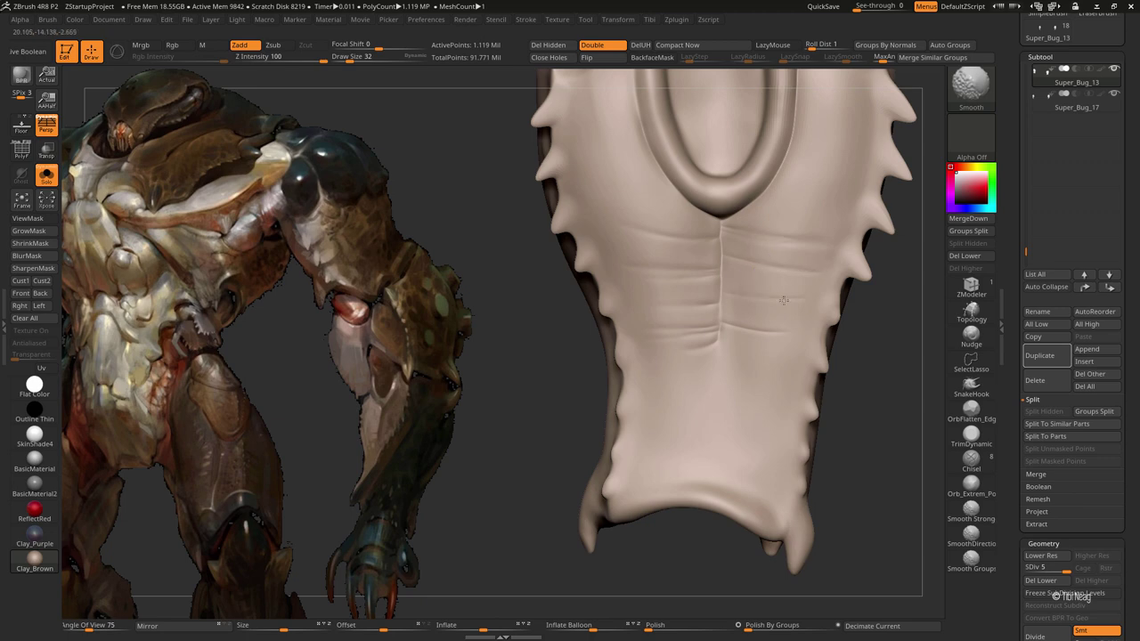
mouse_move(557, 276)
left_mouse_down("alt")
mouse_move(893, 346)
mouse_move(742, 235)
left_mouse_up("alt")
key("shift")
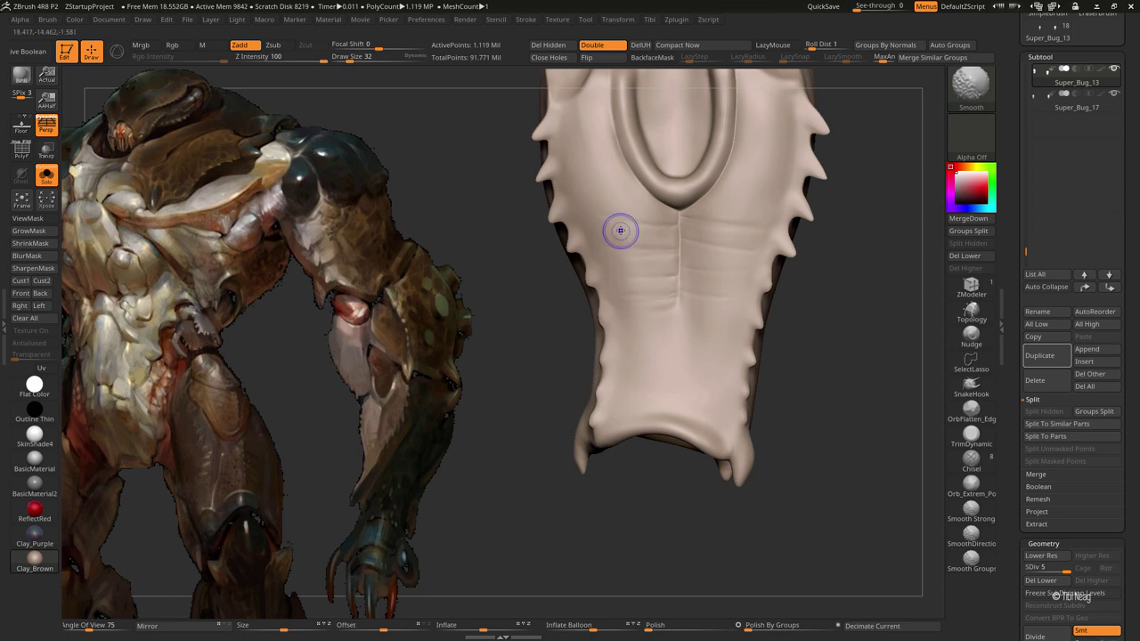
key("shift+d")
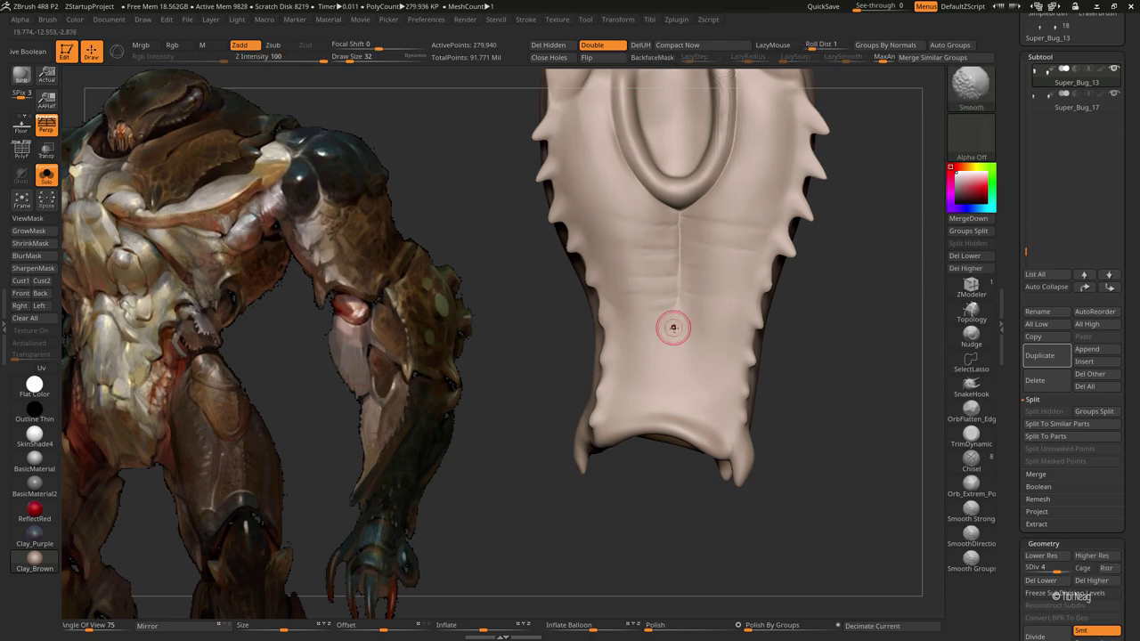
key("shift+d")
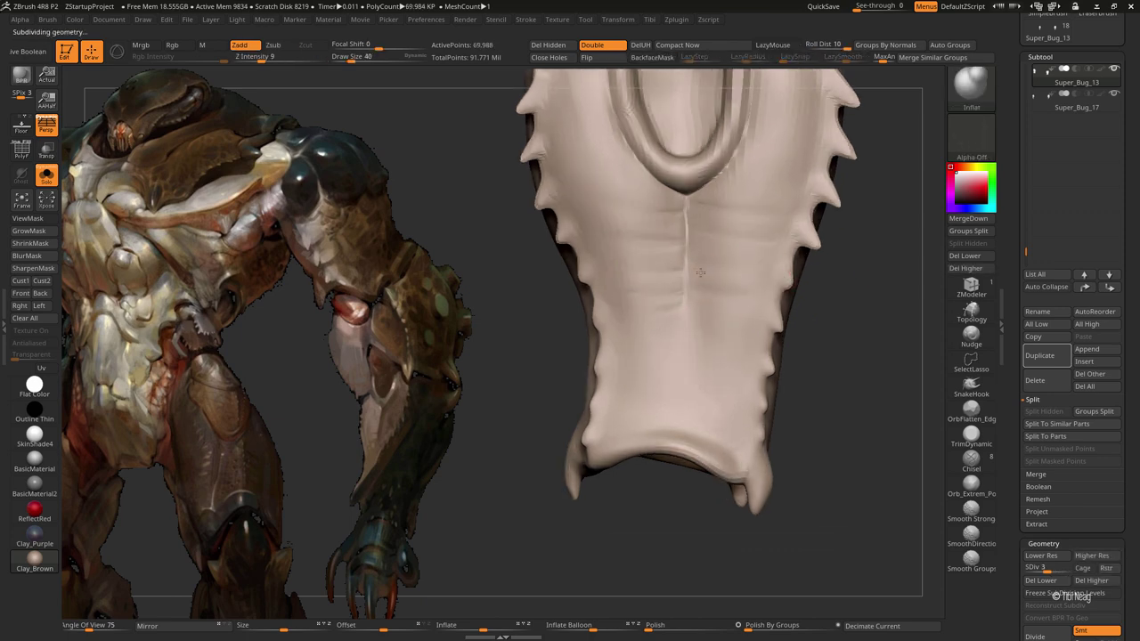
key("bracketleft")
Step: Exit Solo to show the whole Super_Bug, zoom toward the shoulder and forearm, and lower SDiv
key("d")
key("d")
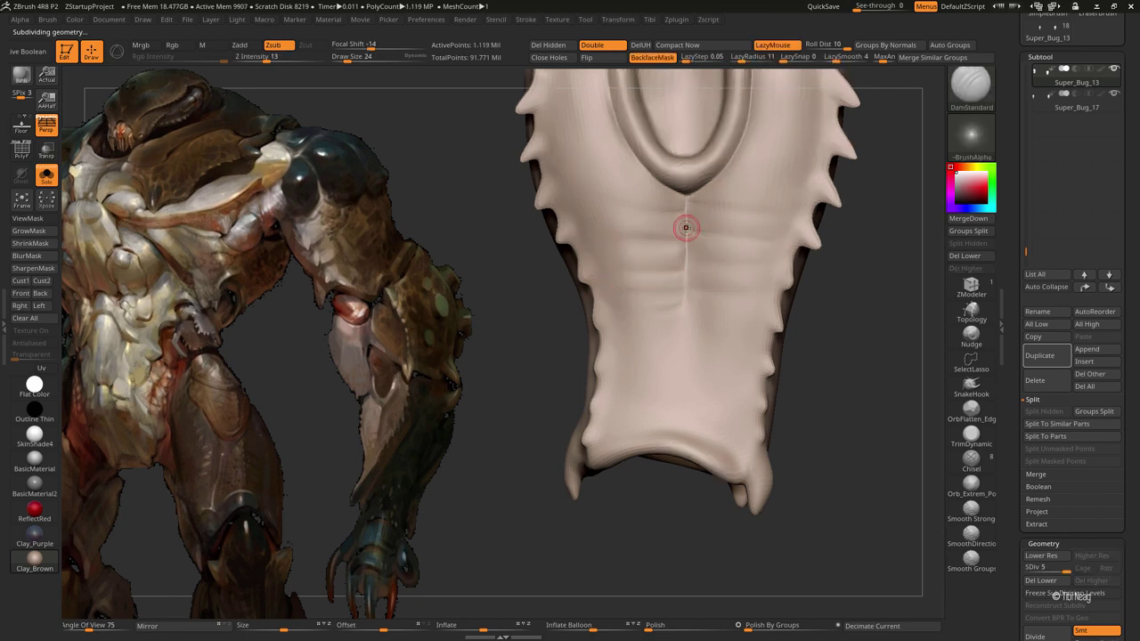
key("f")
key("ctrl+shift+s")
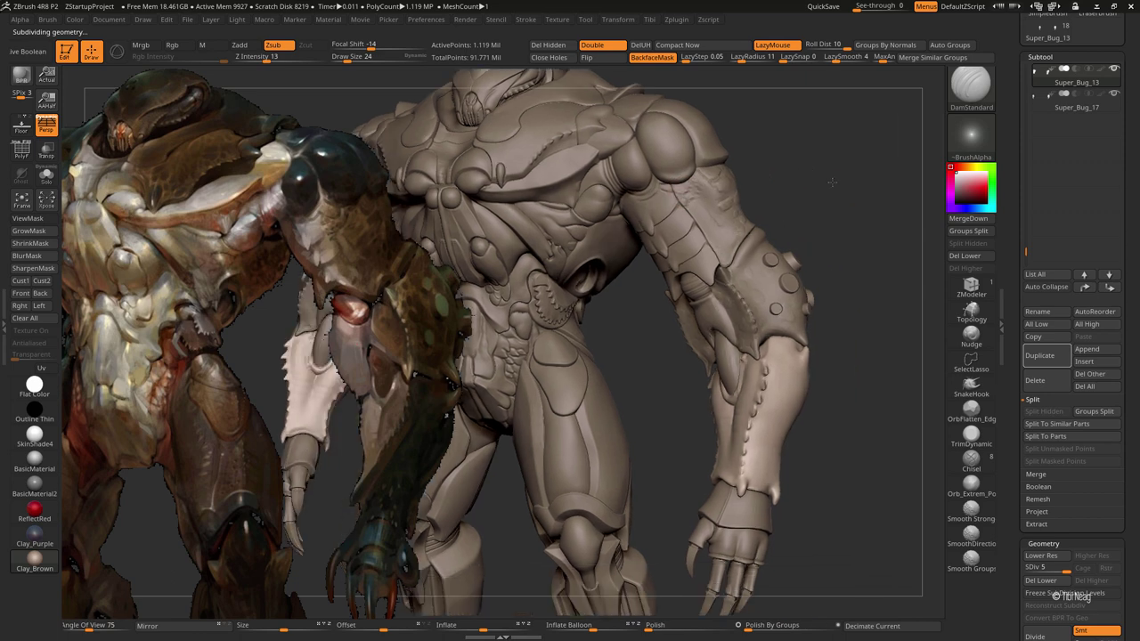
left_click_drag(844, 199, 810, 398)
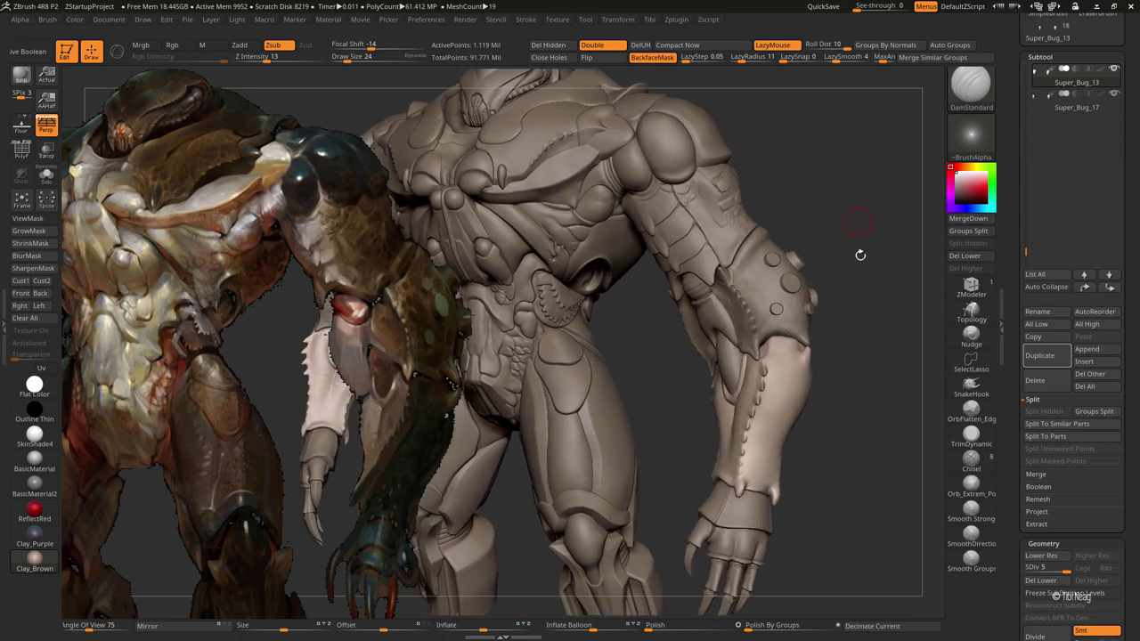
key("shift+d")
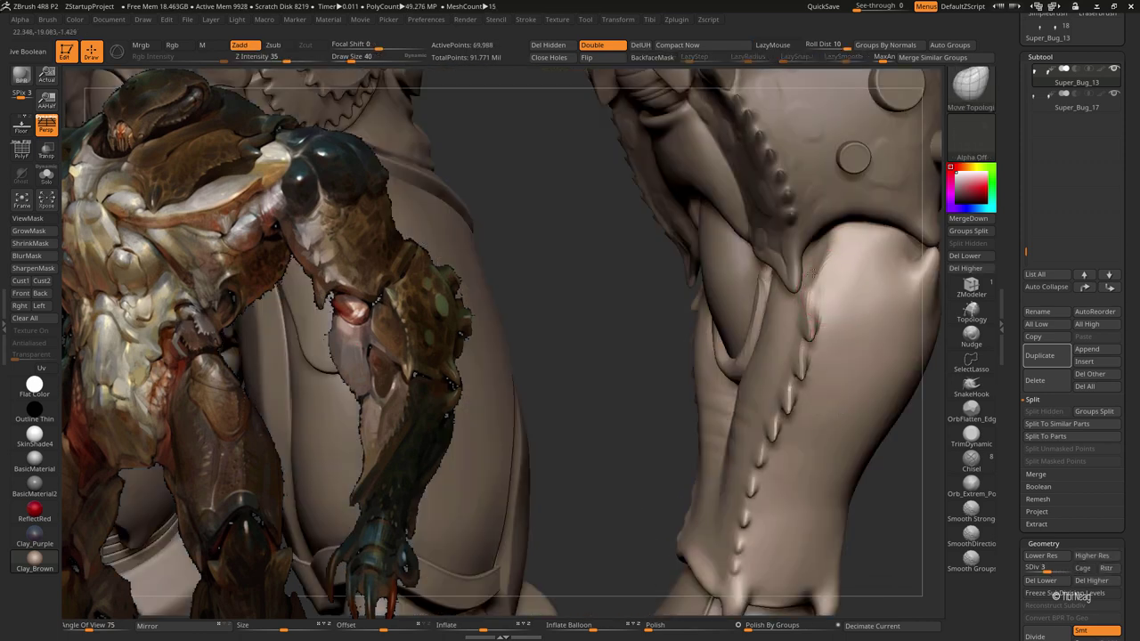
key("shift+d")
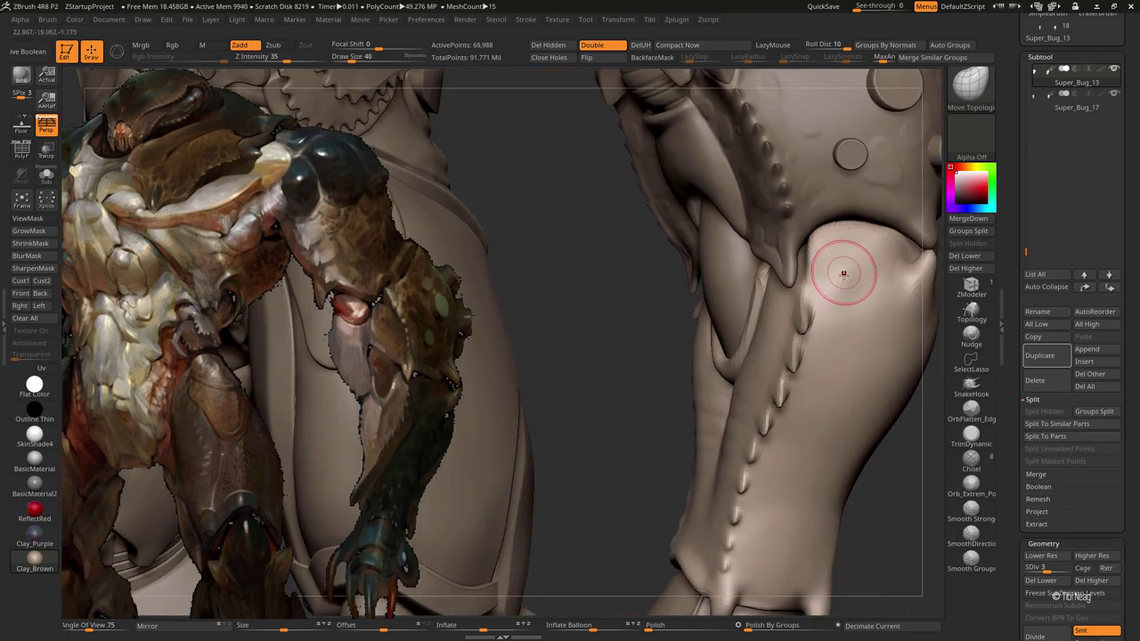
key("shift")
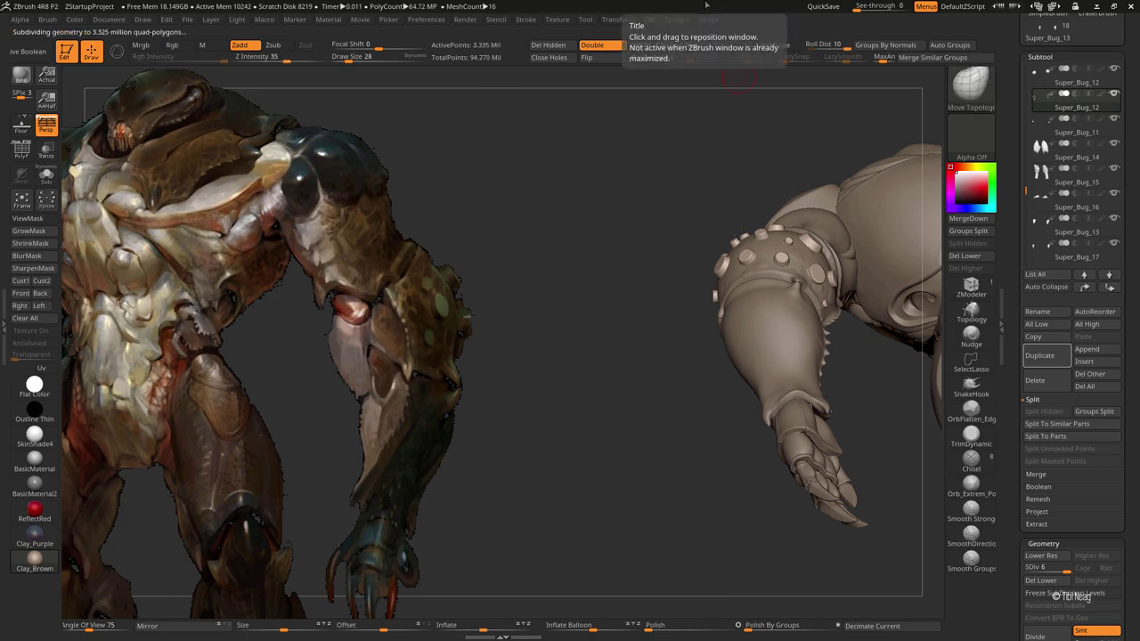
Step: MergeDown the two Super_Bug_12 pieces, solo the shoulder piece, and step through its subdivision levels
left_click(1032, 402)
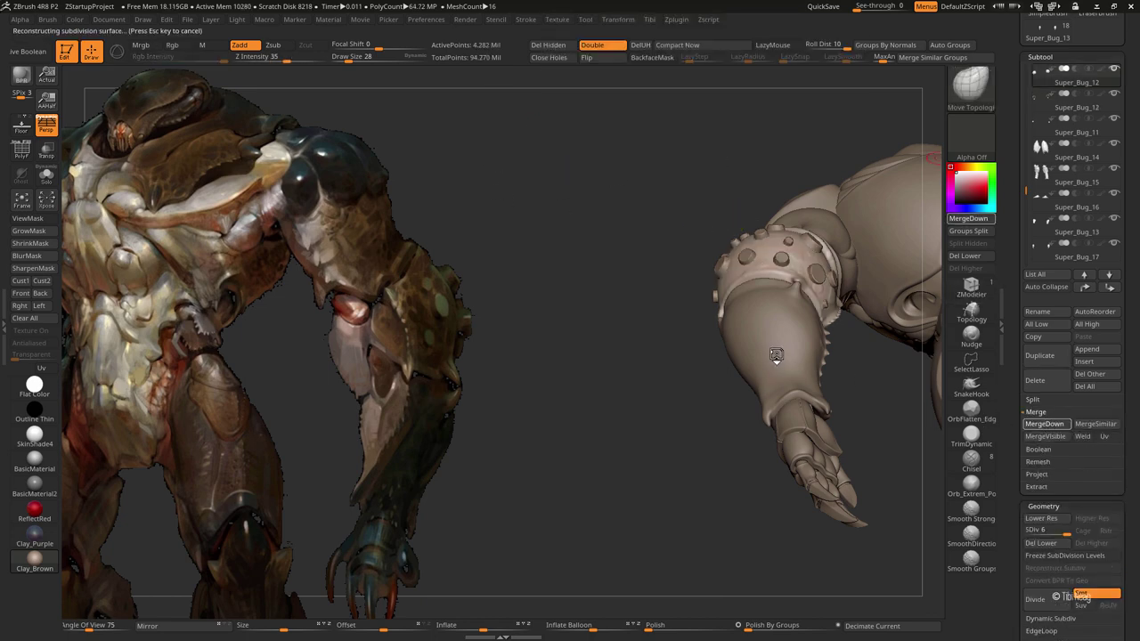
left_click(1043, 424)
key("alt+s")
key("shift+f")
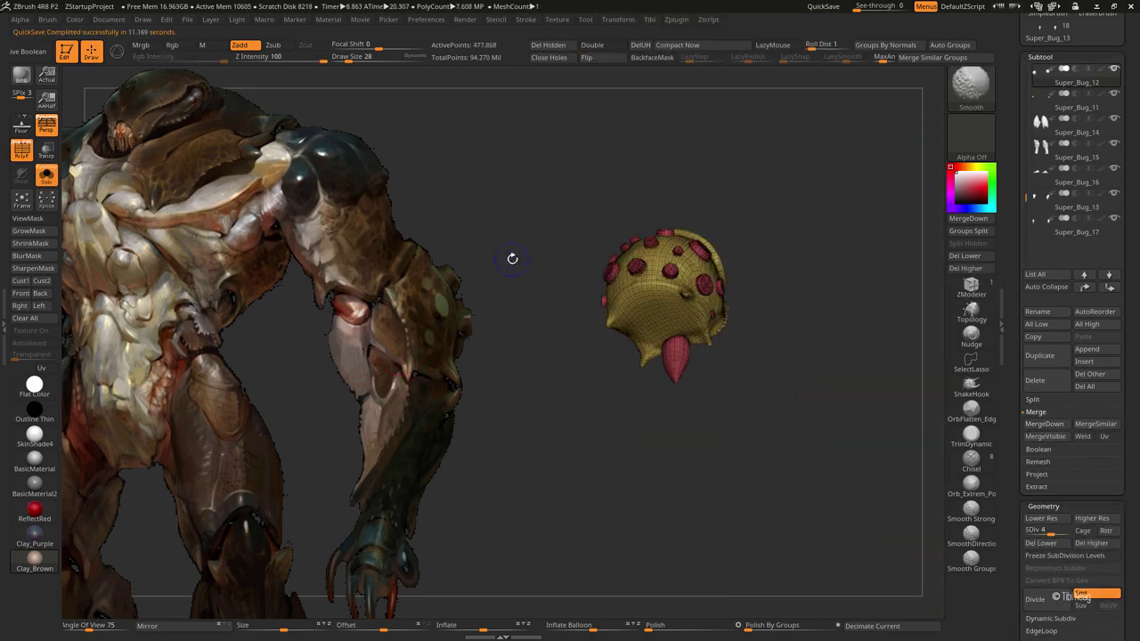
key("shift+d")
key("f")
mouse_move(498, 340)
left_mouse_down()
mouse_move(783, 216)
mouse_move(758, 122)
mouse_move(781, 115)
mouse_move(818, 155)
mouse_move(841, 141)
left_mouse_up()
key("d")
key("d")
key("d")
key("shift+f")
key("d")
key("d")
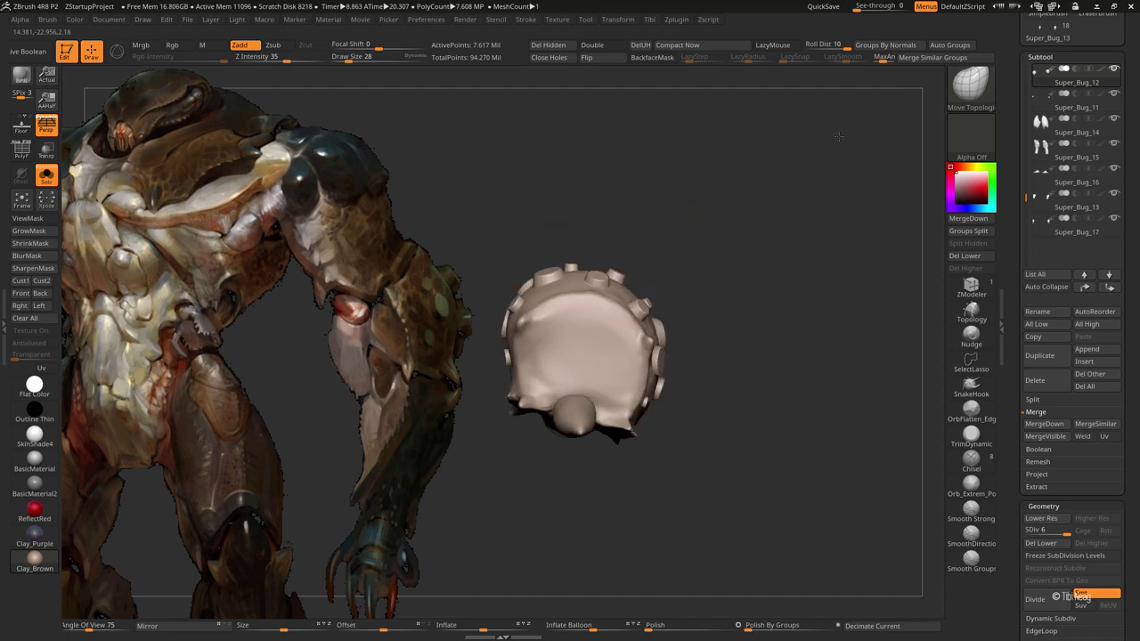
key("shift+d")
Step: Switch to a larger Move Topological brush and frame the spiked shoulder cap
key("b")
key("m")
key("v")
key("space")
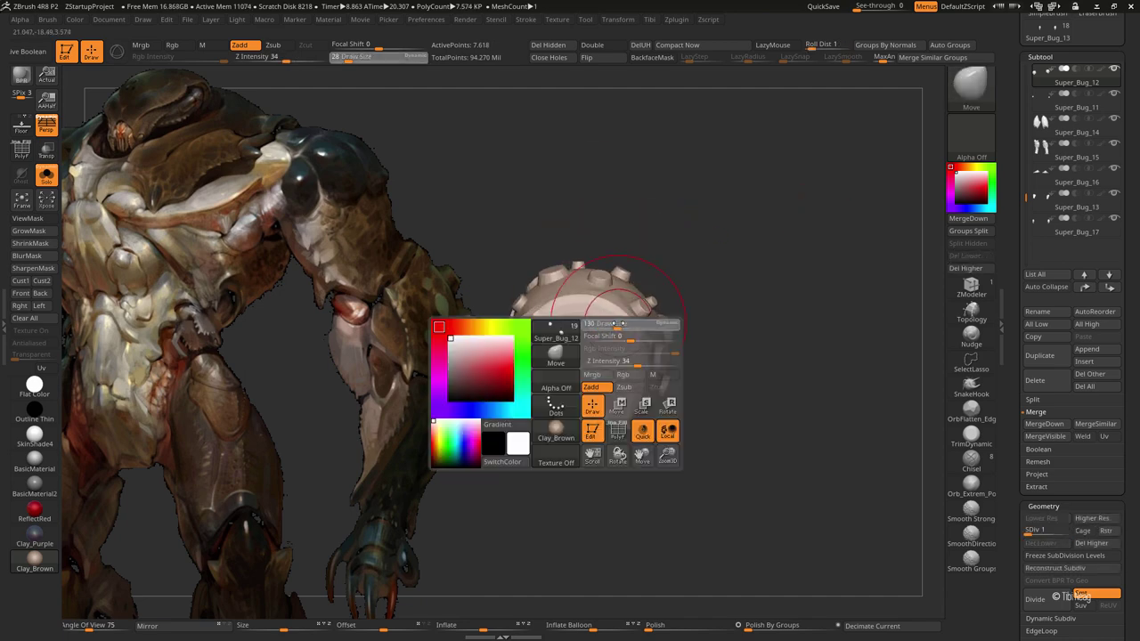
key("f")
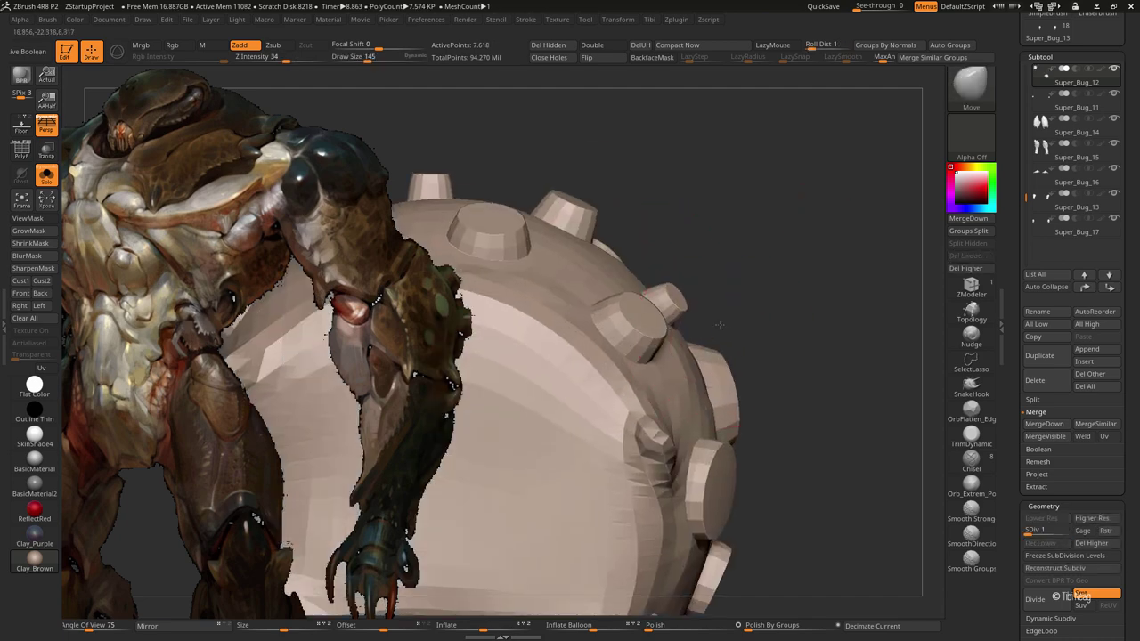
key("b")
key("m")
key("t")
Step: Pull a raised knob on top of the shoulder cap and inspect it, including the hollow underside
mouse_move(680, 225)
left_mouse_down()
mouse_move(564, 178)
mouse_move(560, 142)
mouse_move(703, 127)
mouse_move(736, 273)
left_mouse_up()
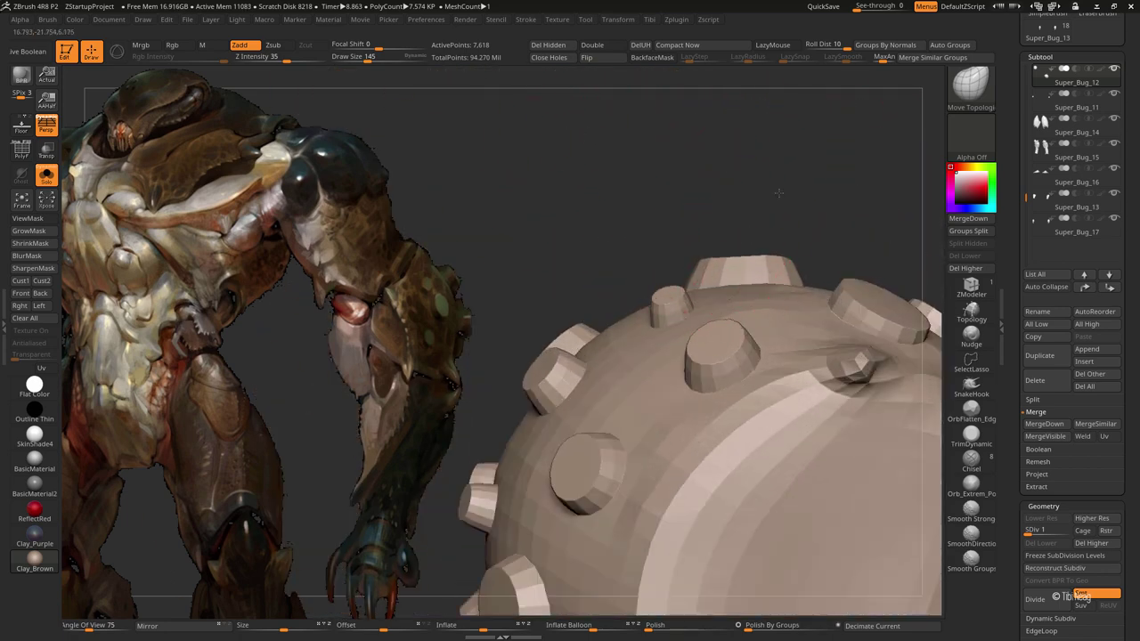
mouse_move(778, 192)
left_mouse_down()
mouse_move(733, 268)
mouse_move(743, 253)
left_mouse_up()
mouse_move(836, 188)
left_mouse_down()
mouse_move(542, 285)
mouse_move(825, 158)
mouse_move(745, 270)
left_mouse_up()
left_click_drag(666, 265, 690, 317)
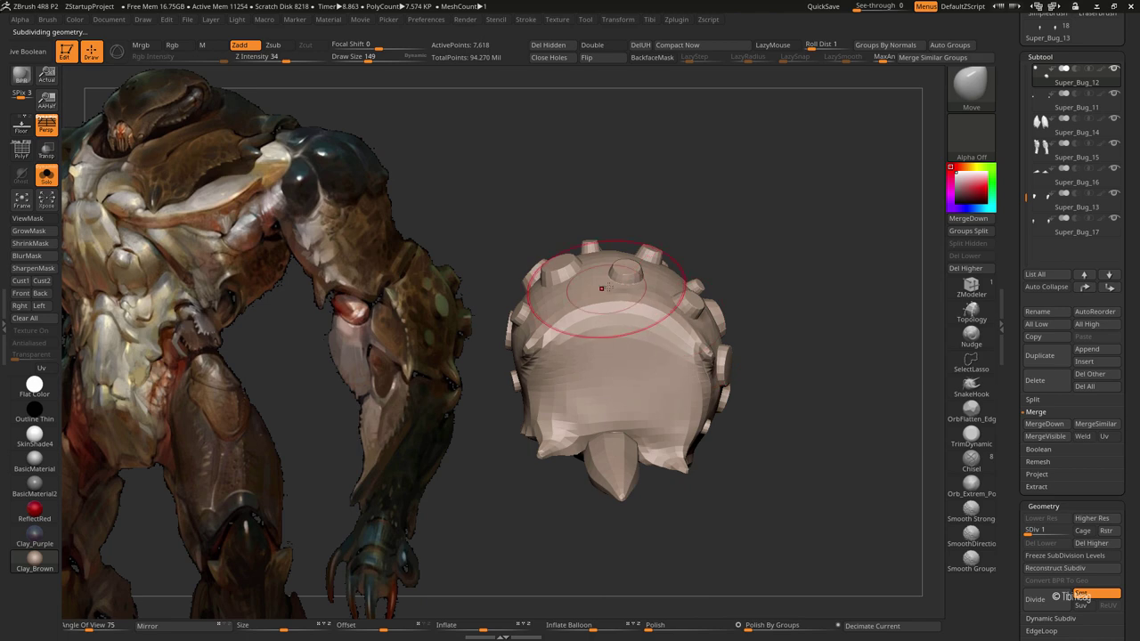
mouse_move(650, 268)
left_mouse_down()
mouse_move(643, 237)
mouse_move(661, 285)
mouse_move(630, 287)
mouse_move(686, 255)
mouse_move(716, 271)
mouse_move(679, 239)
mouse_move(744, 389)
mouse_move(641, 338)
mouse_move(605, 290)
left_mouse_up()
key("b")
key("m")
key("t")
Step: Return to the whole character with a smaller Move brush and turn the view toward the elbow joint
key("d")
key("d")
key("b")
key("m")
key("v")
right_click(606, 300)
left_click_drag(498, 356, 567, 283)
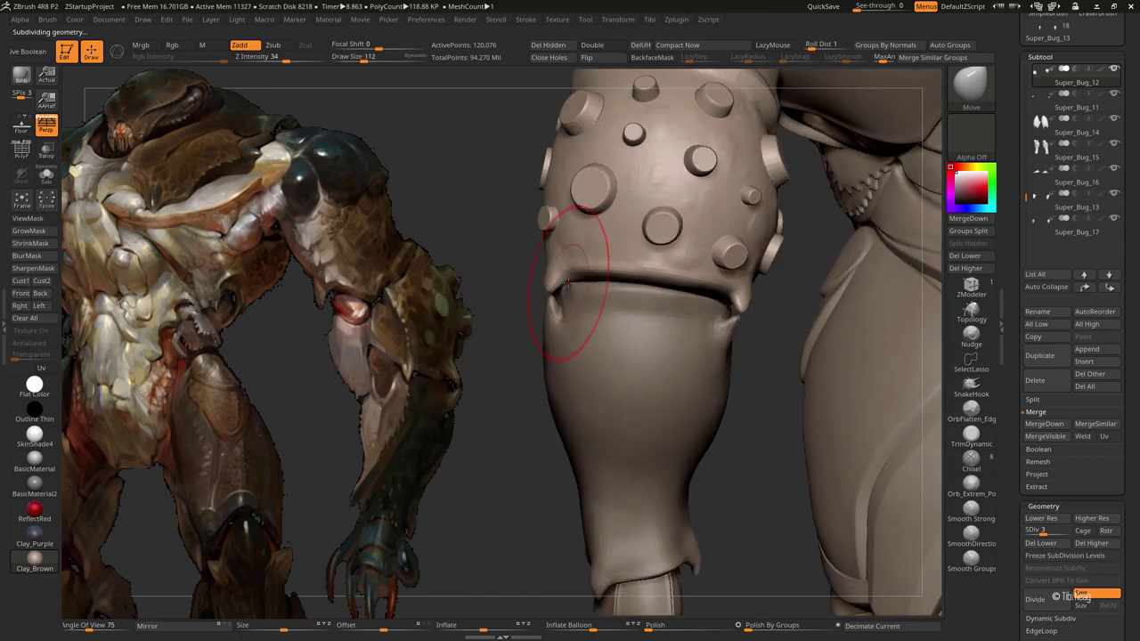
scroll(549, 278, "up", 3)
key("s")
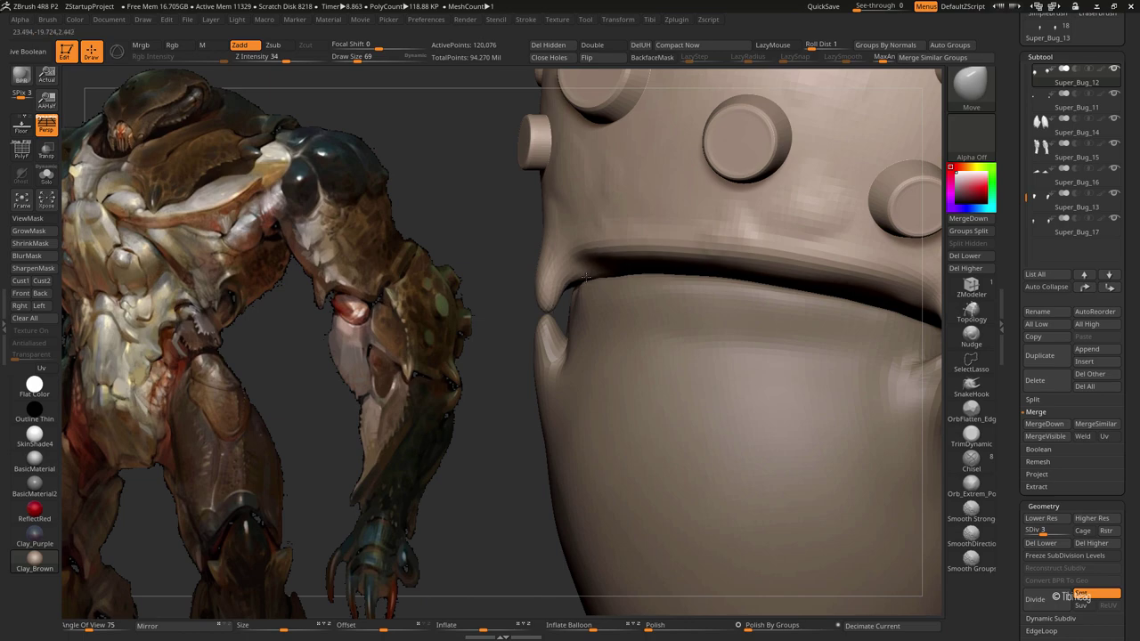
mouse_move(585, 277)
left_mouse_down()
mouse_move(730, 318)
mouse_move(763, 267)
mouse_move(767, 304)
left_mouse_up()
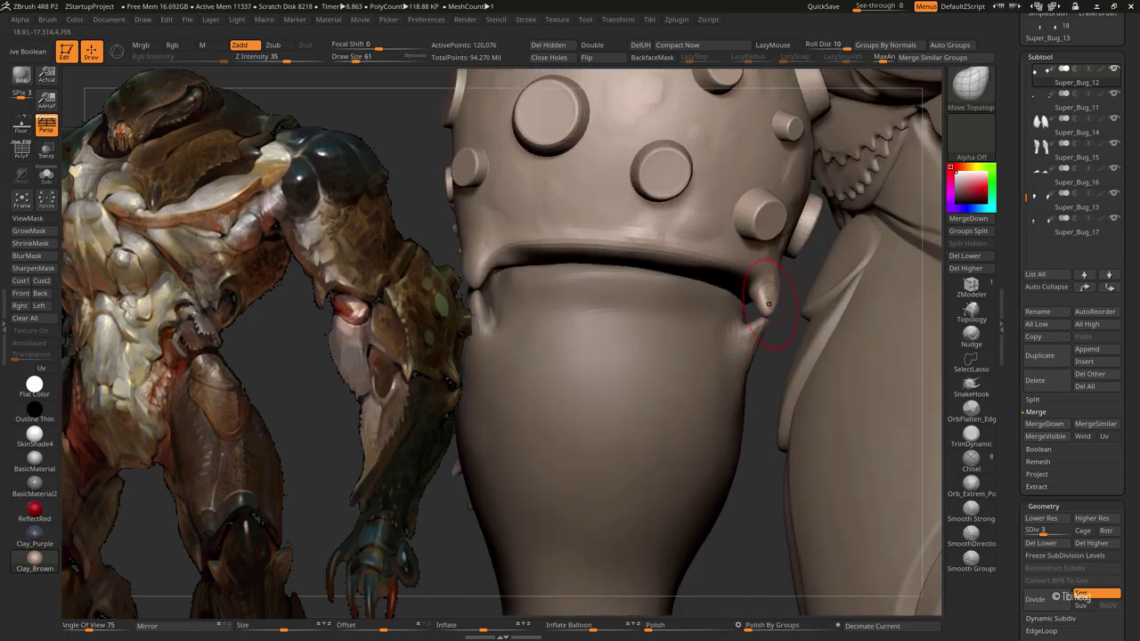
scroll(768, 304, "down", 2)
scroll(769, 304, "down", 2)
scroll(602, 265, "down", 3)
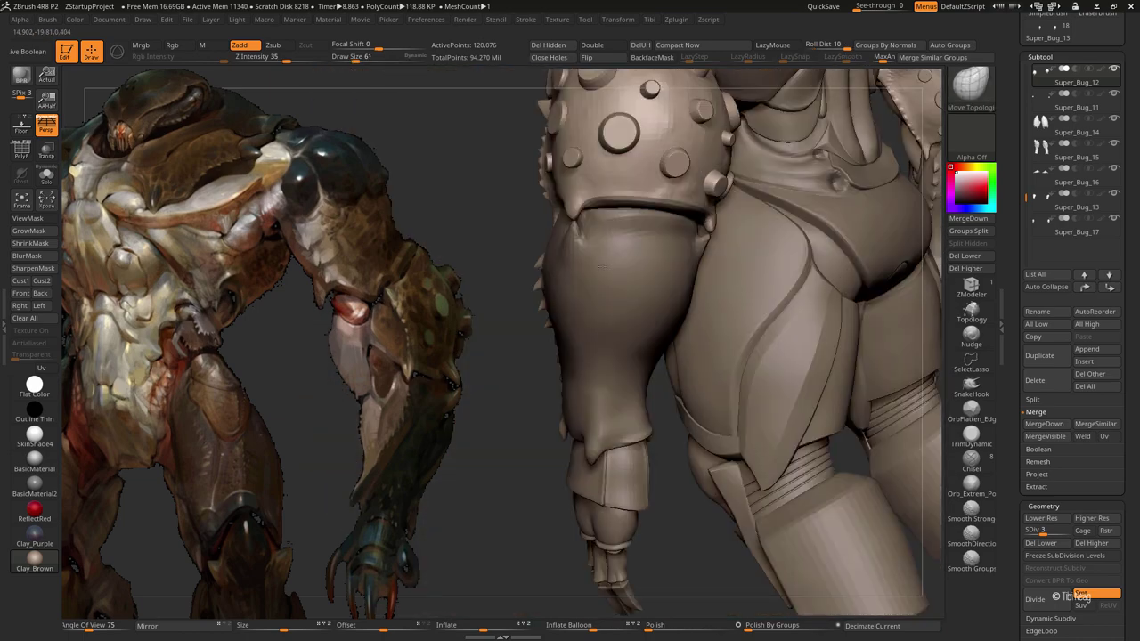
scroll(601, 265, "down", 2)
scroll(677, 285, "down", 2)
scroll(763, 309, "down", 3)
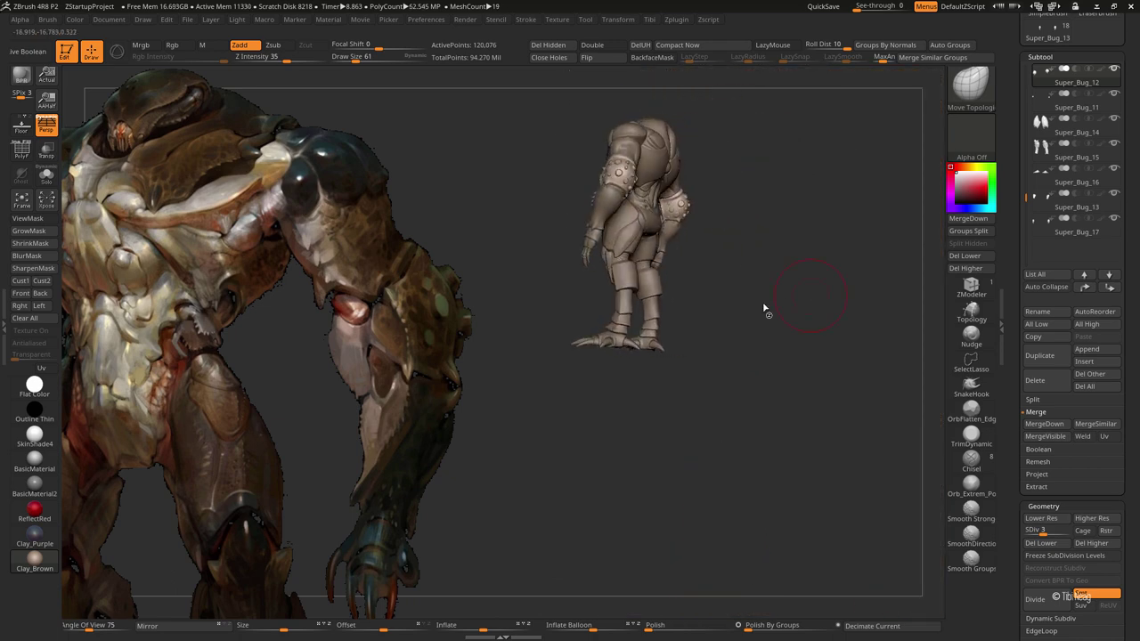
Step: Solo the elbow subtool and temporarily hide its outer shell to inspect the capsule and discs
left_click_drag(876, 225, 845, 267)
key("ctrl+shift+s")
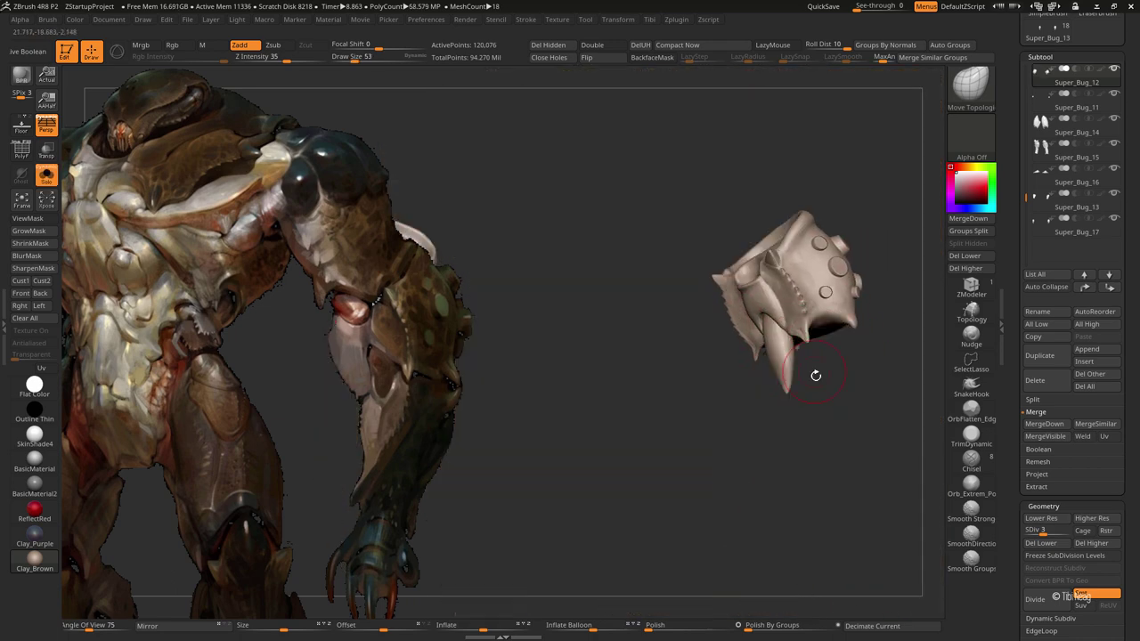
left_click_drag(813, 376, 688, 325)
left_click(688, 325, "ctrl+shift")
left_click(592, 45)
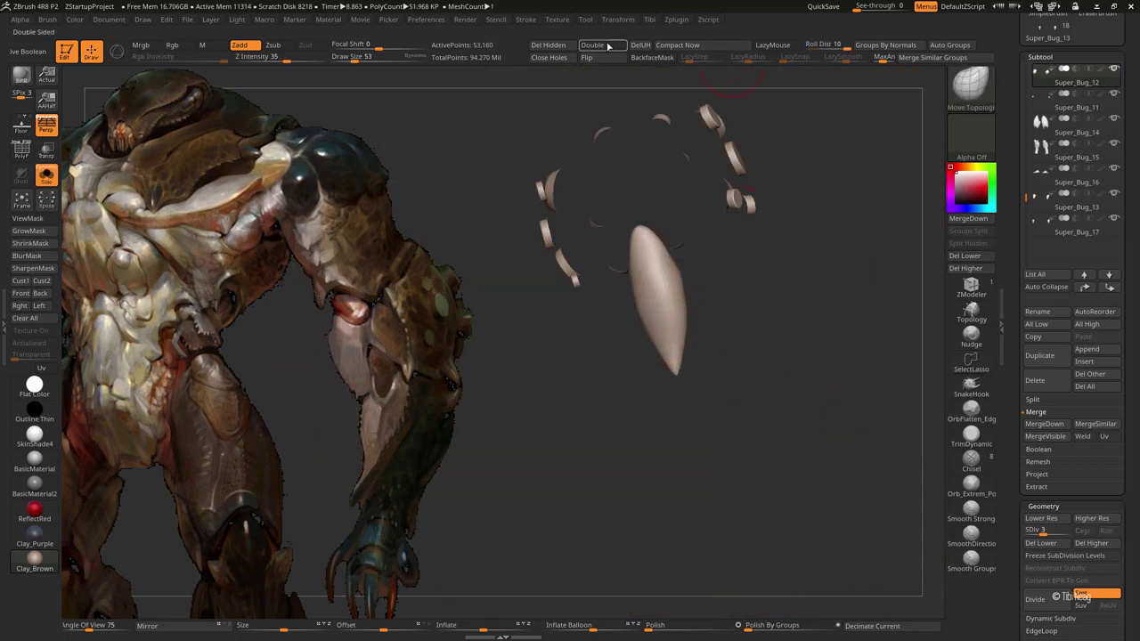
left_click_drag(676, 418, 775, 433)
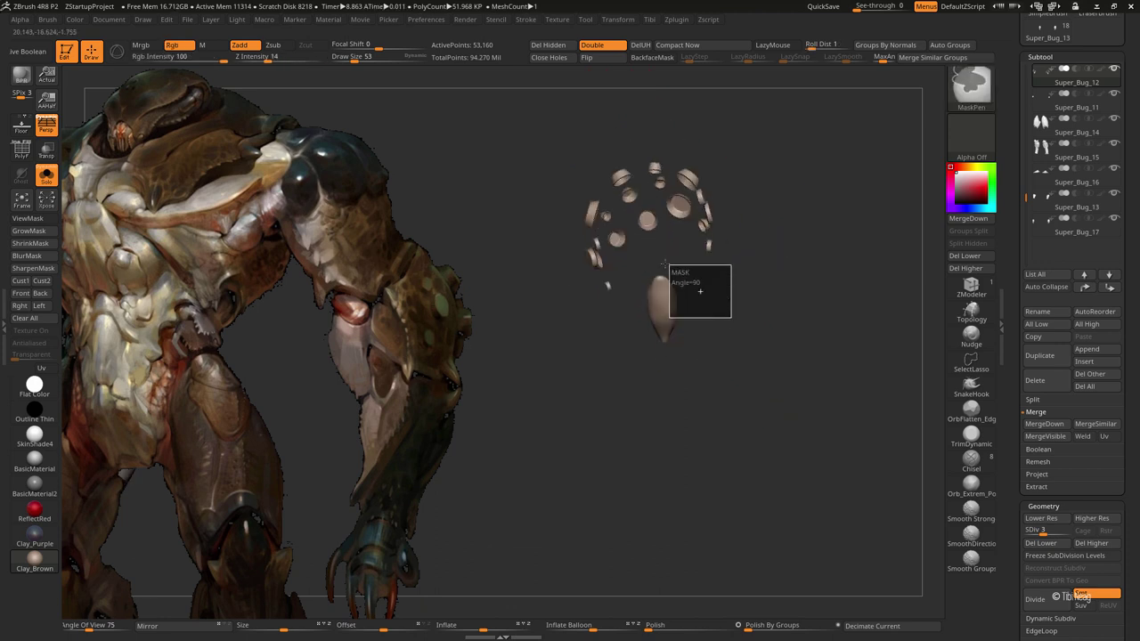
left_click_drag(703, 308, 671, 328)
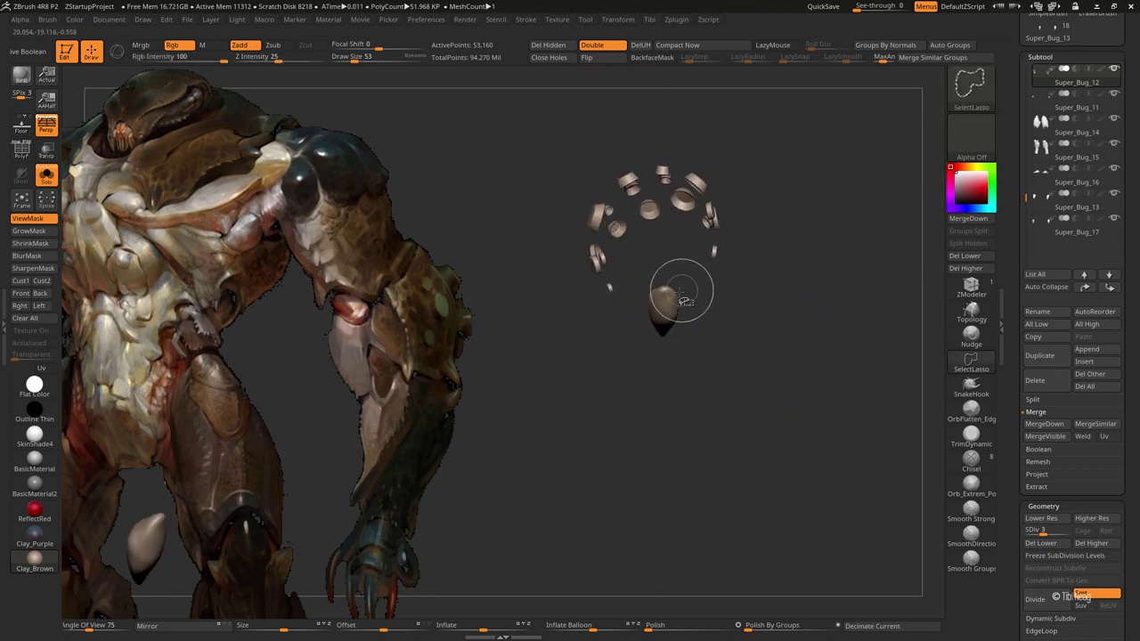
left_click(707, 319, "ctrl+shift")
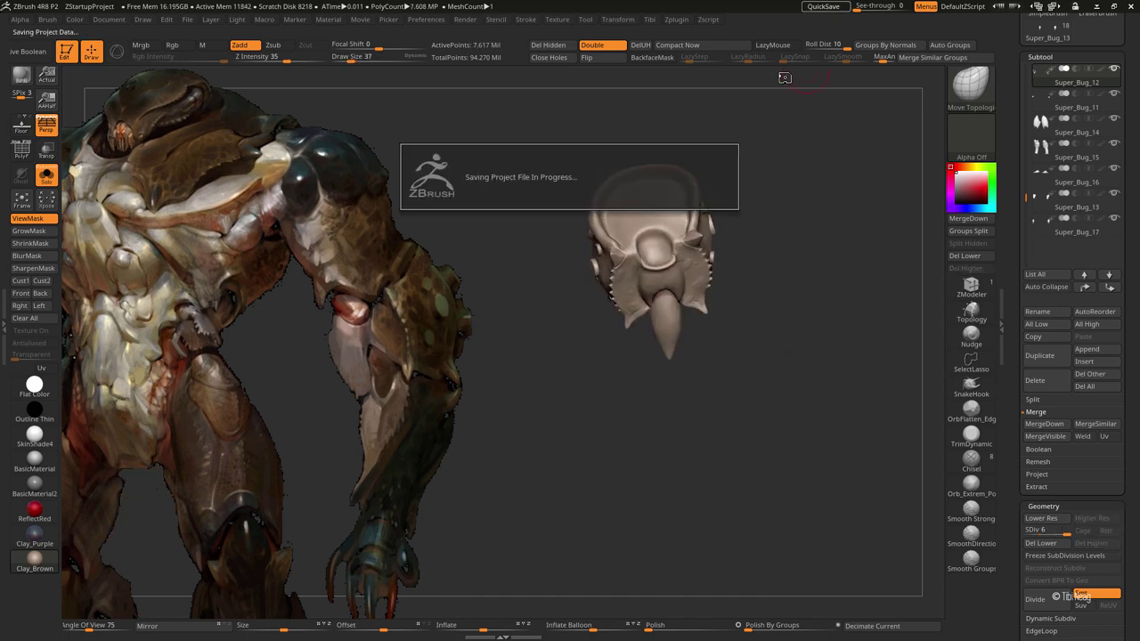
Step: Run Groups Split to make the oval capsule its own subtool, then subdivide it
key("shift+f")
left_click(968, 230)
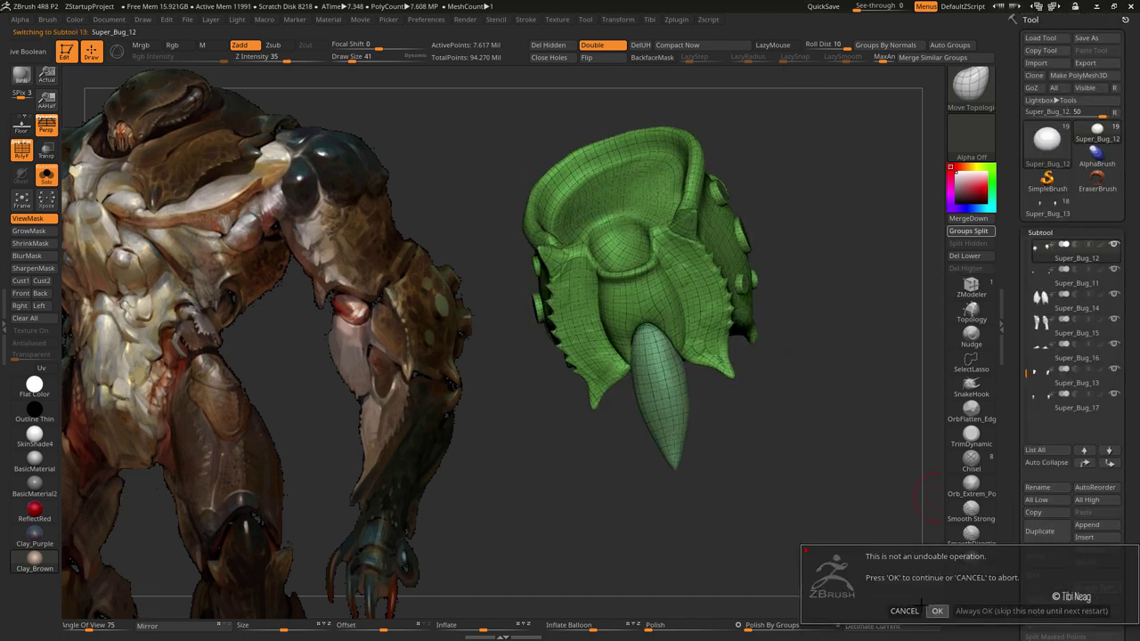
left_click(628, 322, "alt")
key("shift+alt+s")
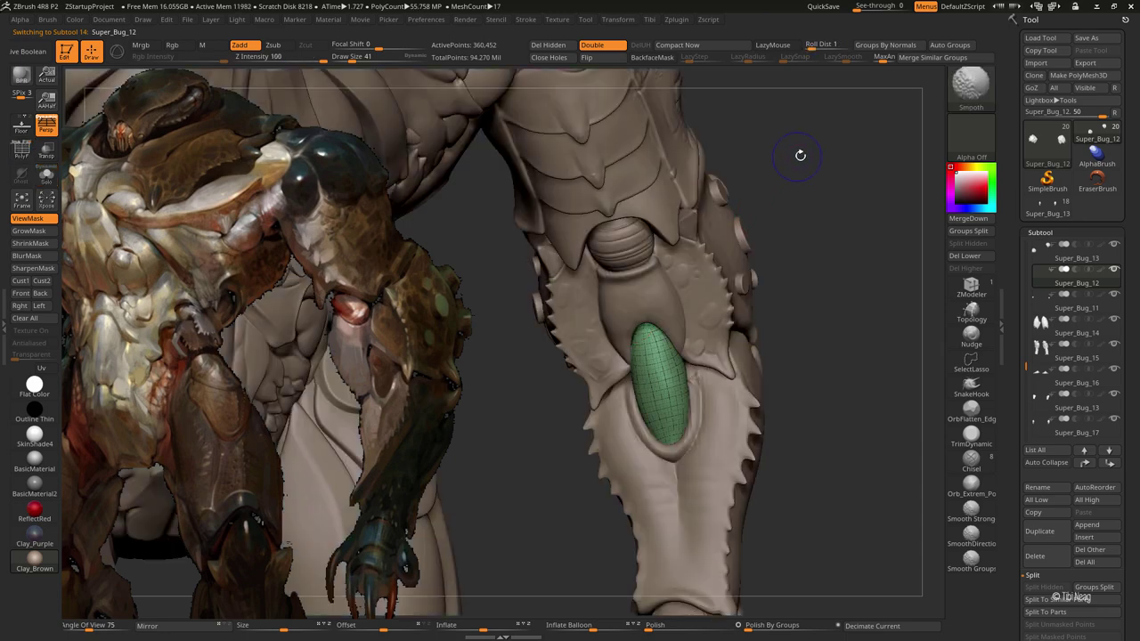
key("shift+f")
key("ctrl+d")
key("b")
key("m")
key("t")
Step: Subdivide the upper plate beside the elbow with Ctrl+D and reselect the oval capsule
left_click_drag(803, 160, 612, 321)
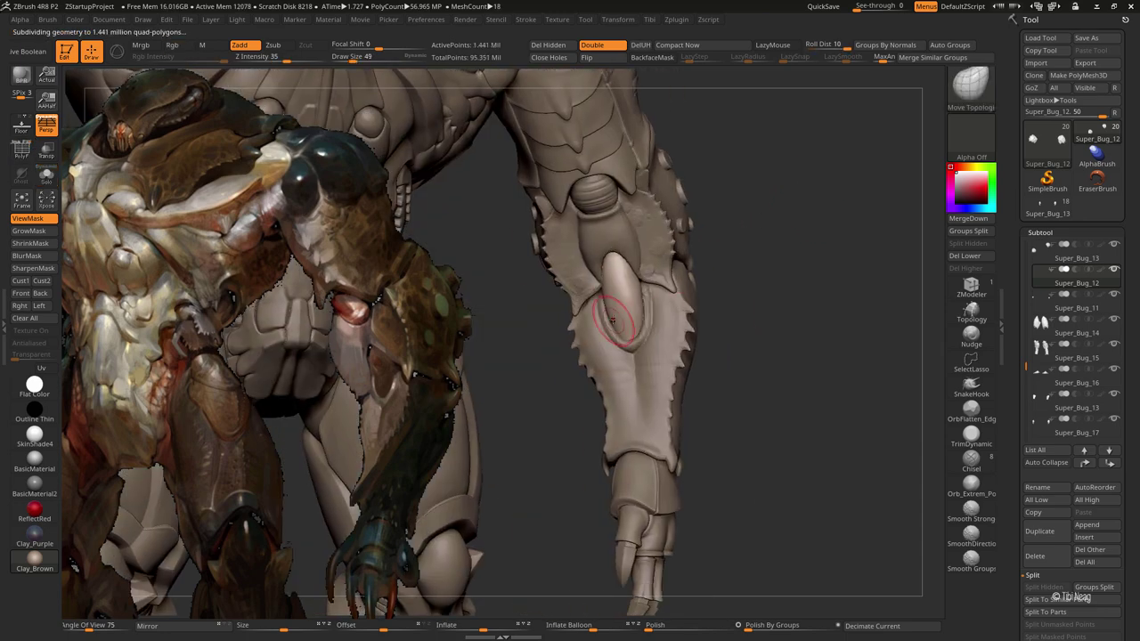
right_click_drag(611, 321, 586, 283, "ctrl")
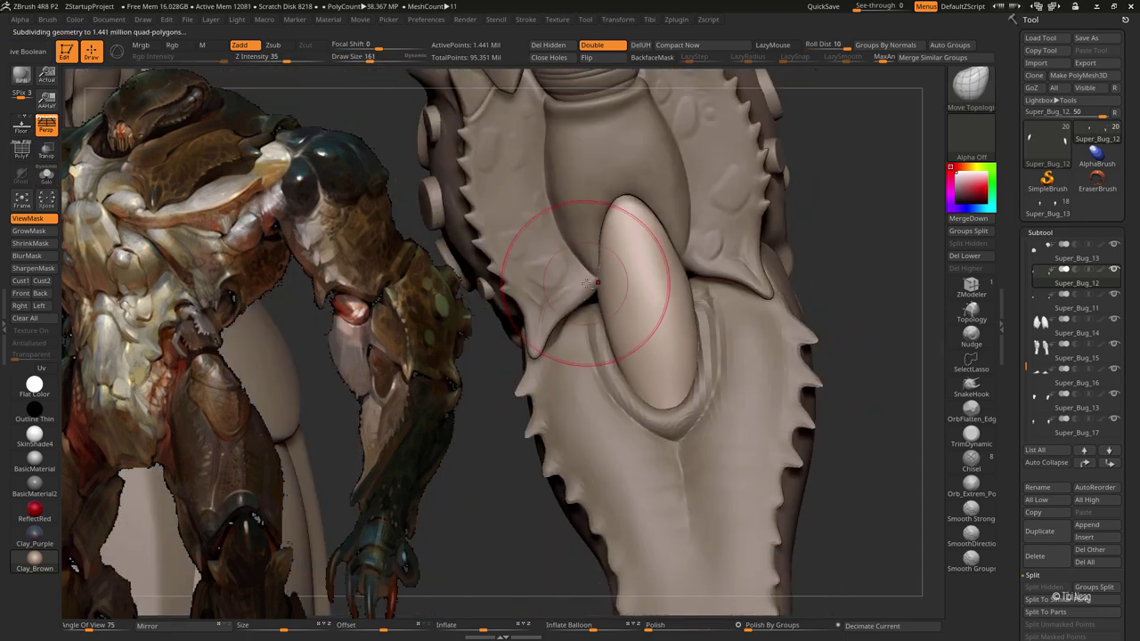
left_click(587, 283, "alt")
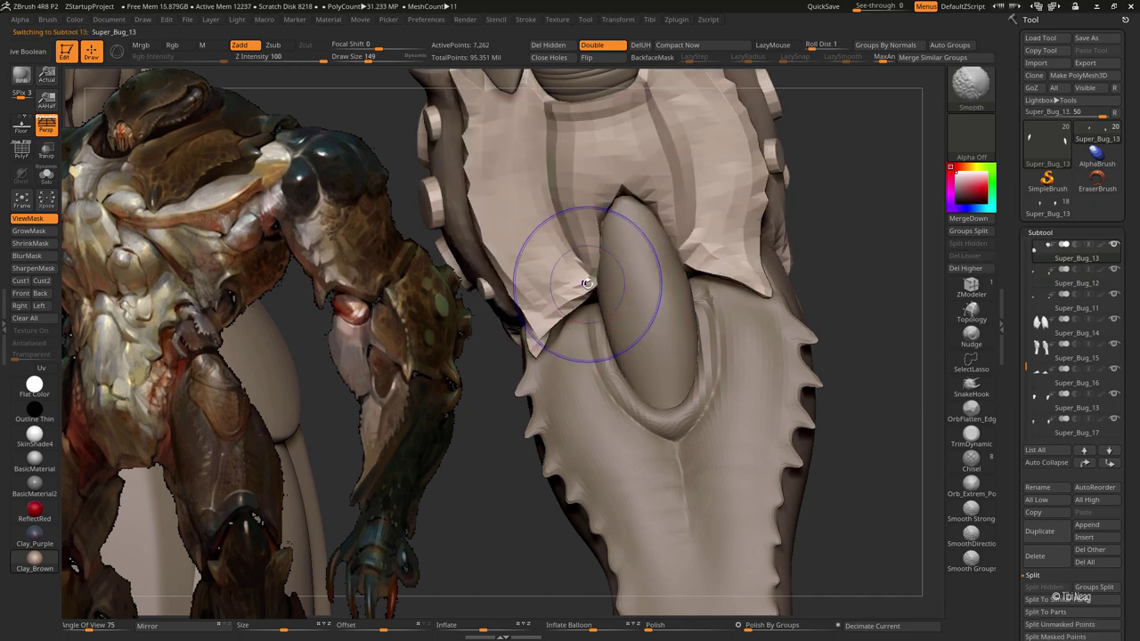
key("ctrl+d")
key("ctrl+d")
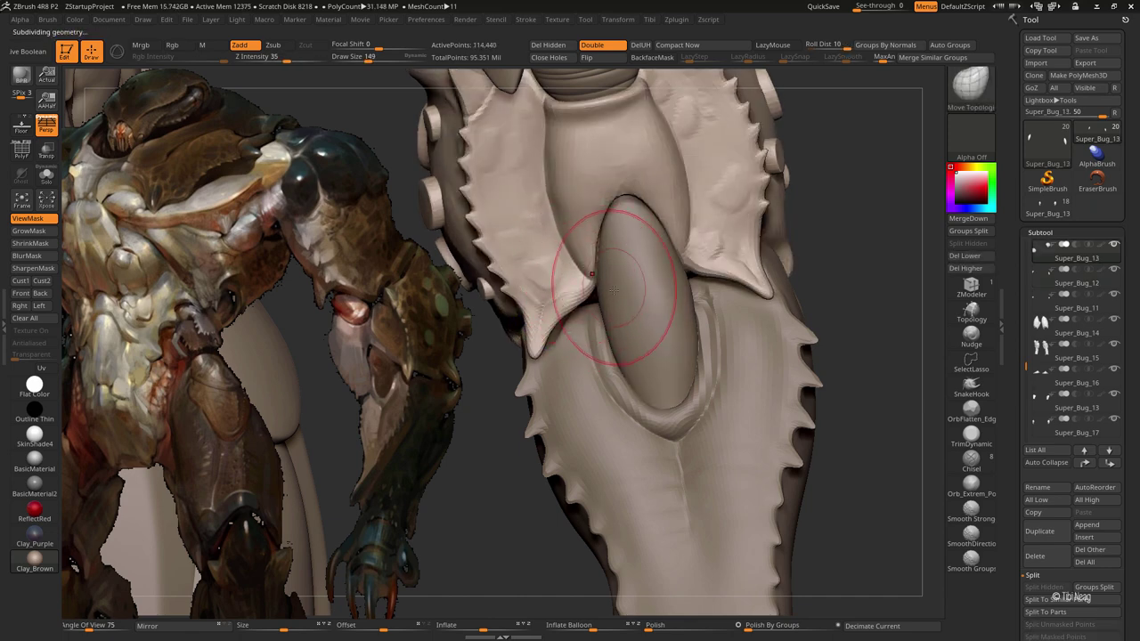
right_click_drag(613, 288, 641, 267)
key("space")
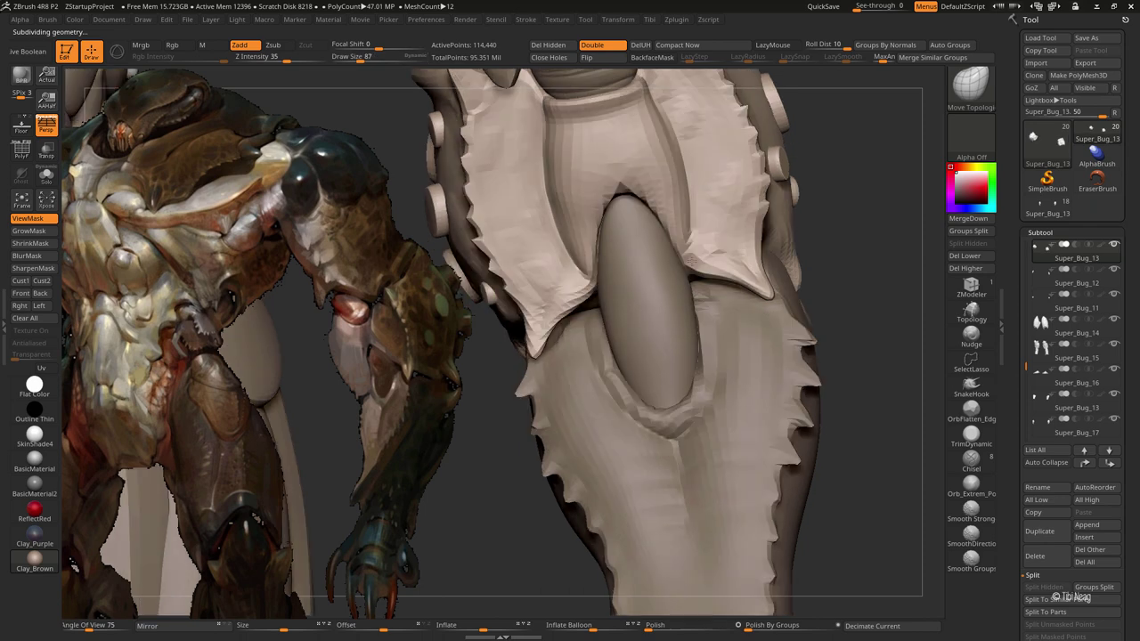
left_click(628, 311, "alt")
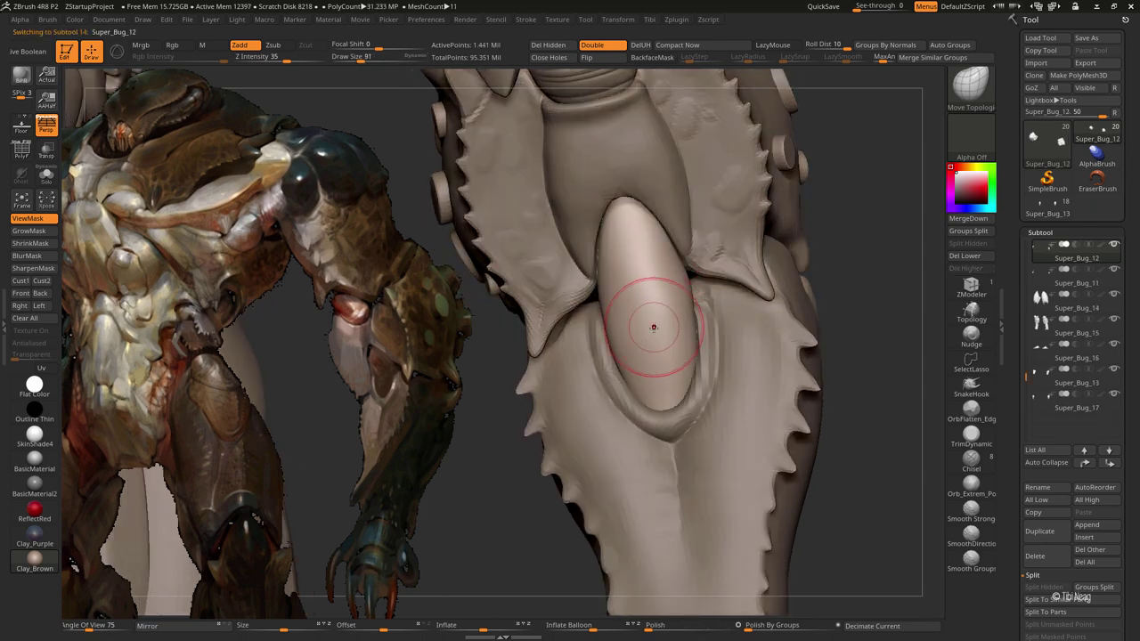
Step: Set up DamStandard with LazyMouse on, a wider lazy radius and a smaller brush, zoomed onto the capsule
key("b")
key("d")
key("s")
right_click_drag(623, 247, 781, 65)
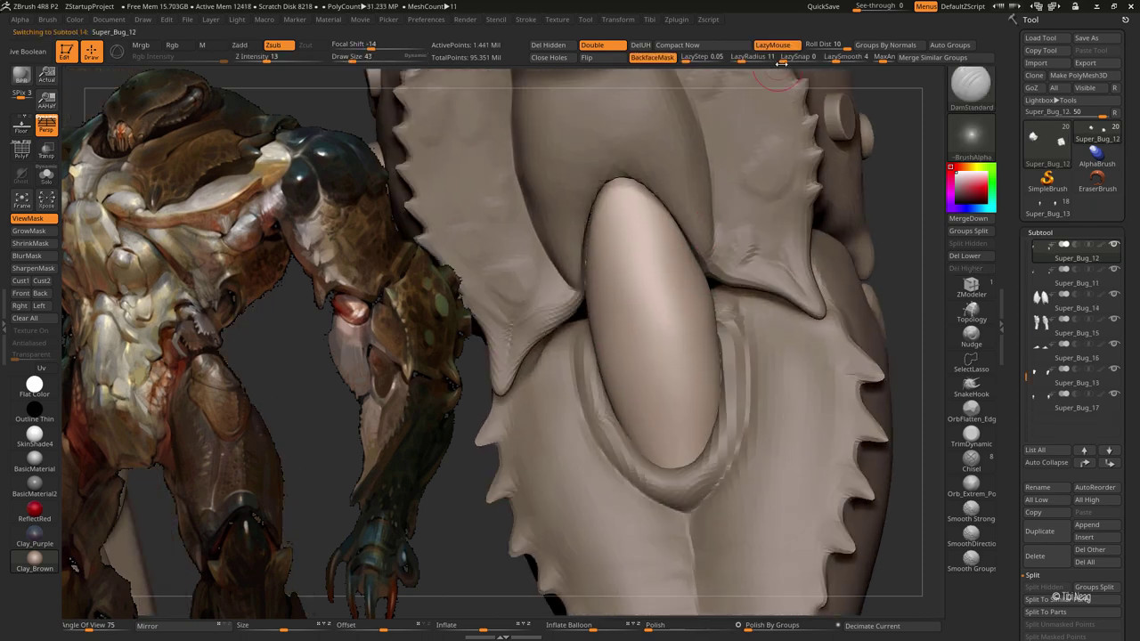
left_click_drag(745, 72, 756, 59)
right_click_drag(644, 300, 629, 374)
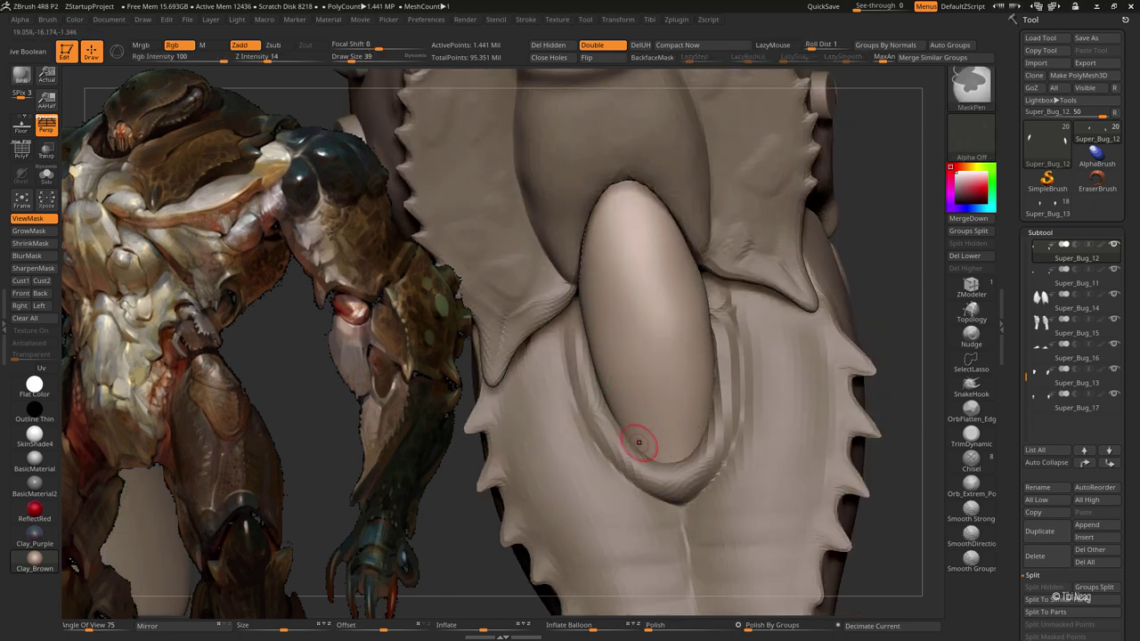
key("shift+f")
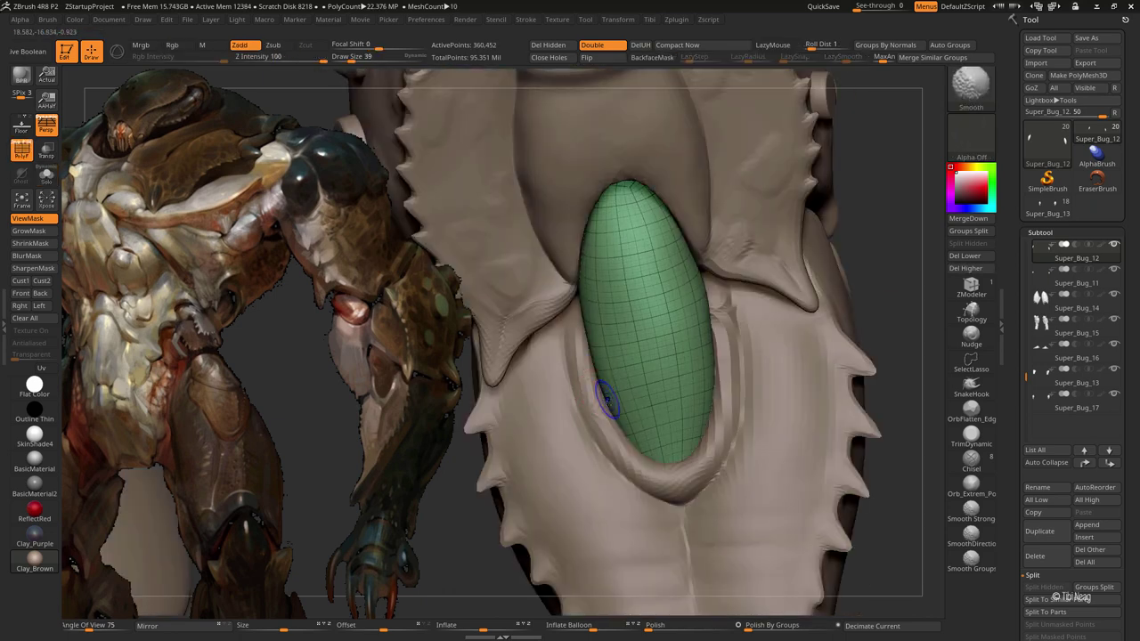
key("shift+f")
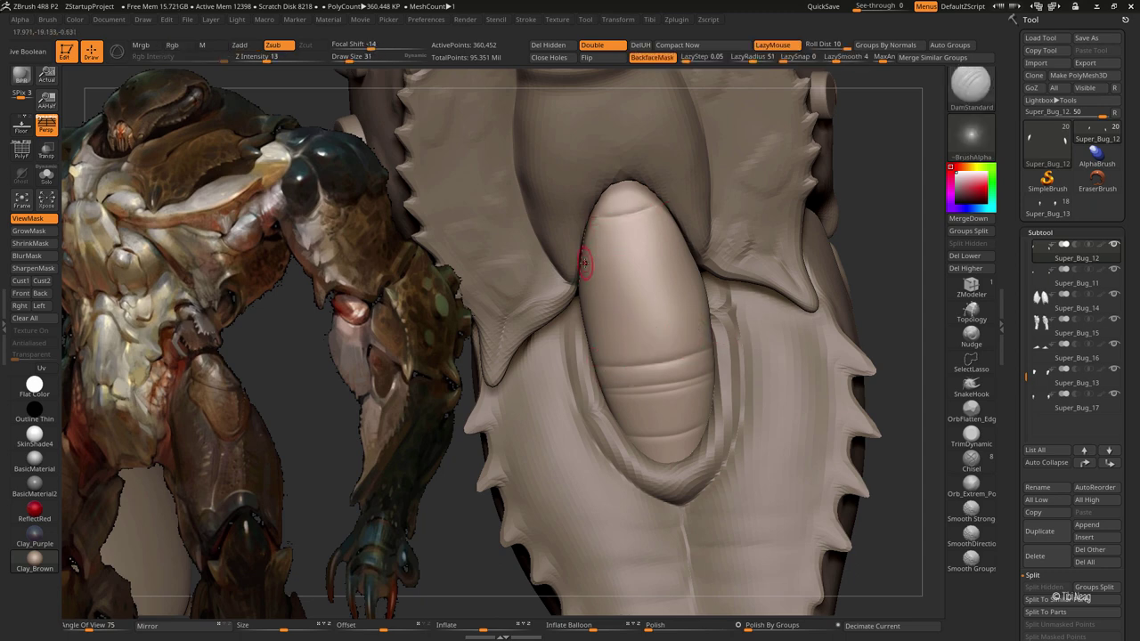
Step: Carve a horizontal groove across the oval capsule, then solo it for inspection
left_click_drag(588, 260, 628, 259)
right_click_drag(713, 224, 574, 284)
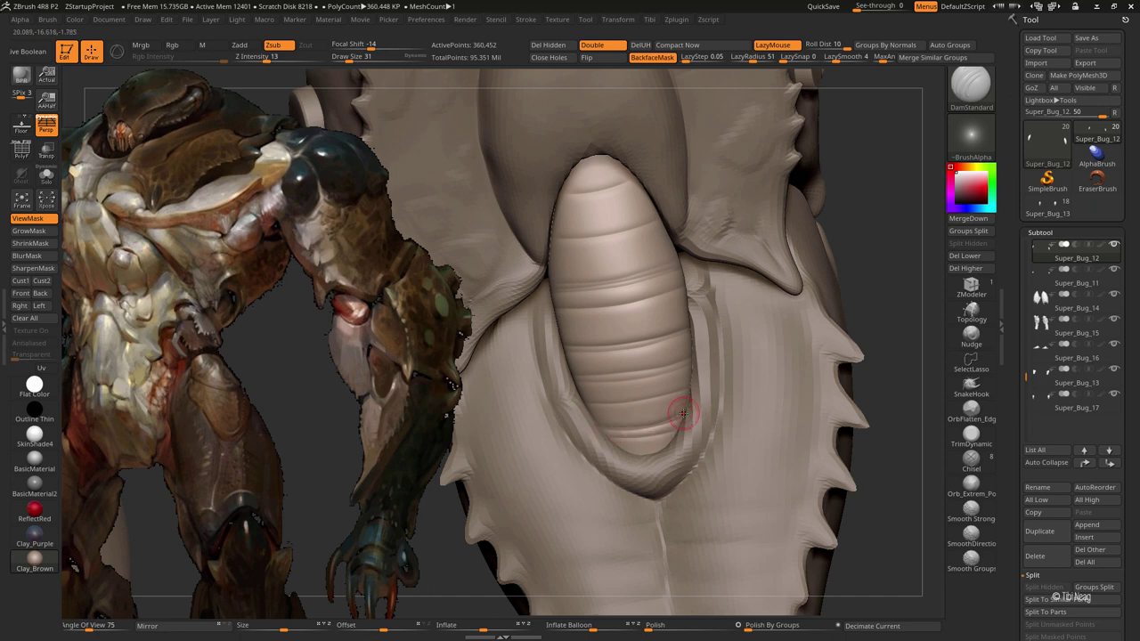
key("alt+shift+s")
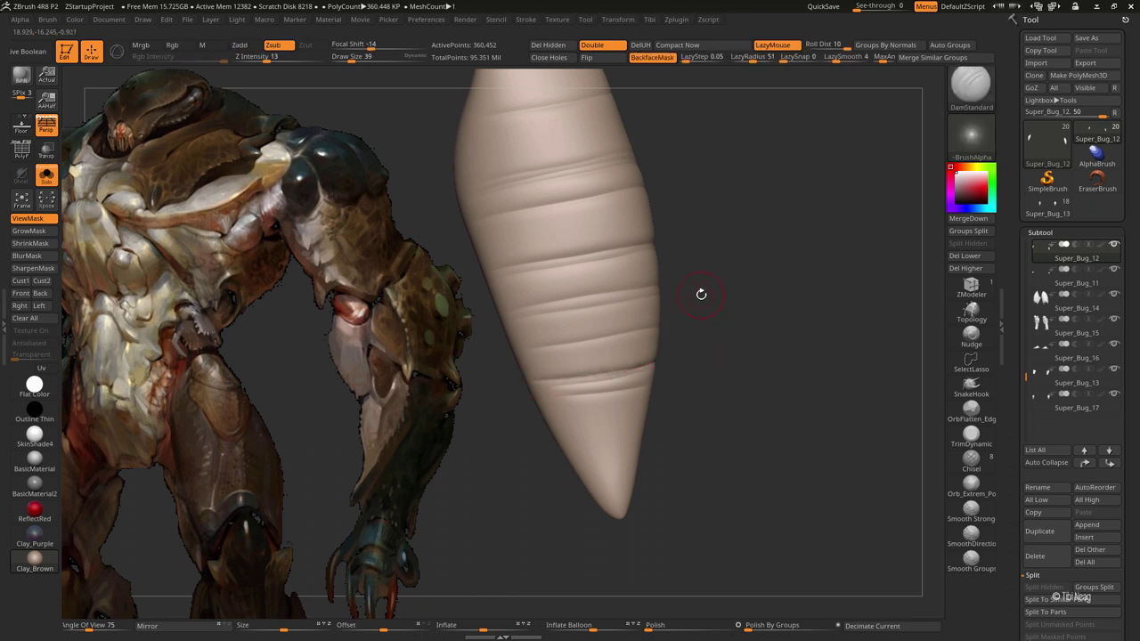
Step: Rotate the soloed capsule to inspect its ribs, with LazyMouse turned off
left_click_drag(700, 294, 529, 381)
left_click_drag(682, 360, 569, 359)
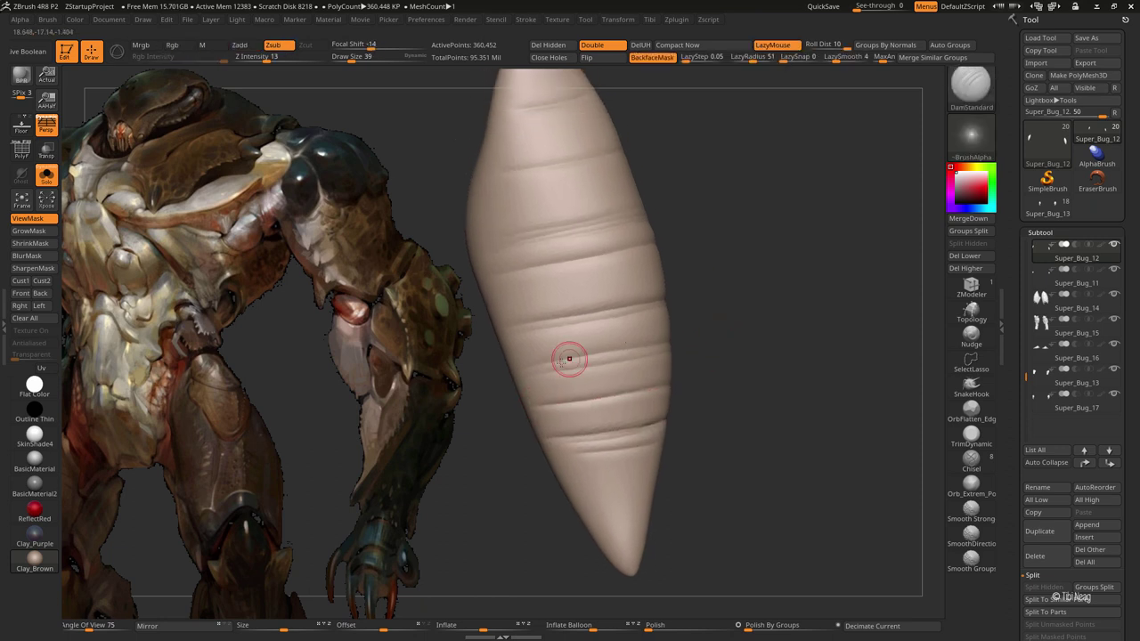
left_click_drag(694, 349, 531, 350)
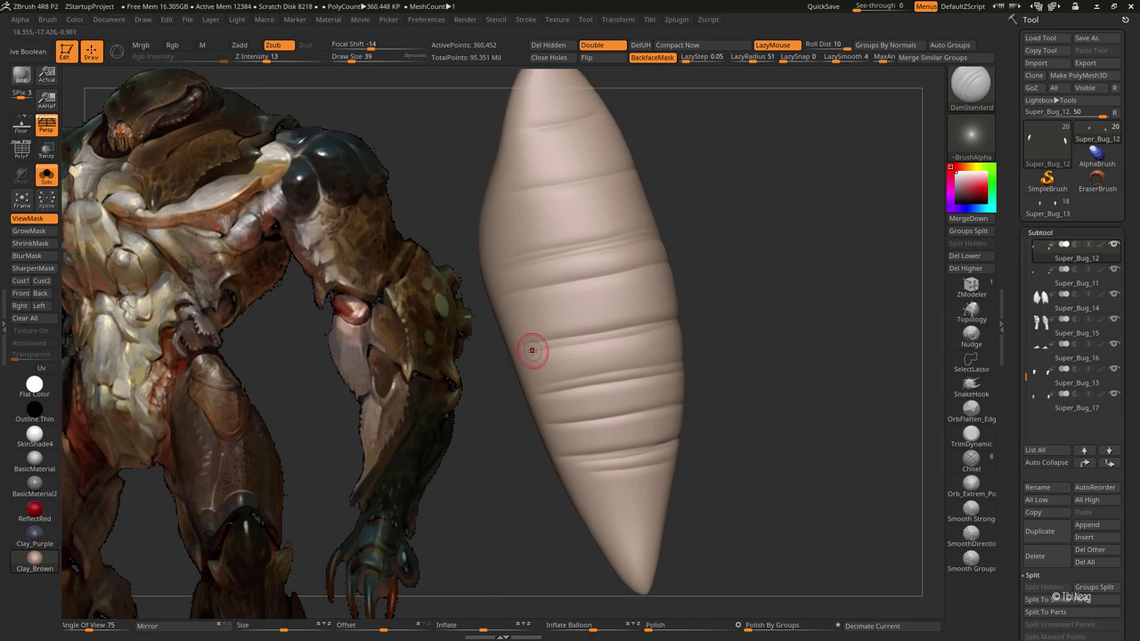
left_click_drag(660, 330, 566, 341)
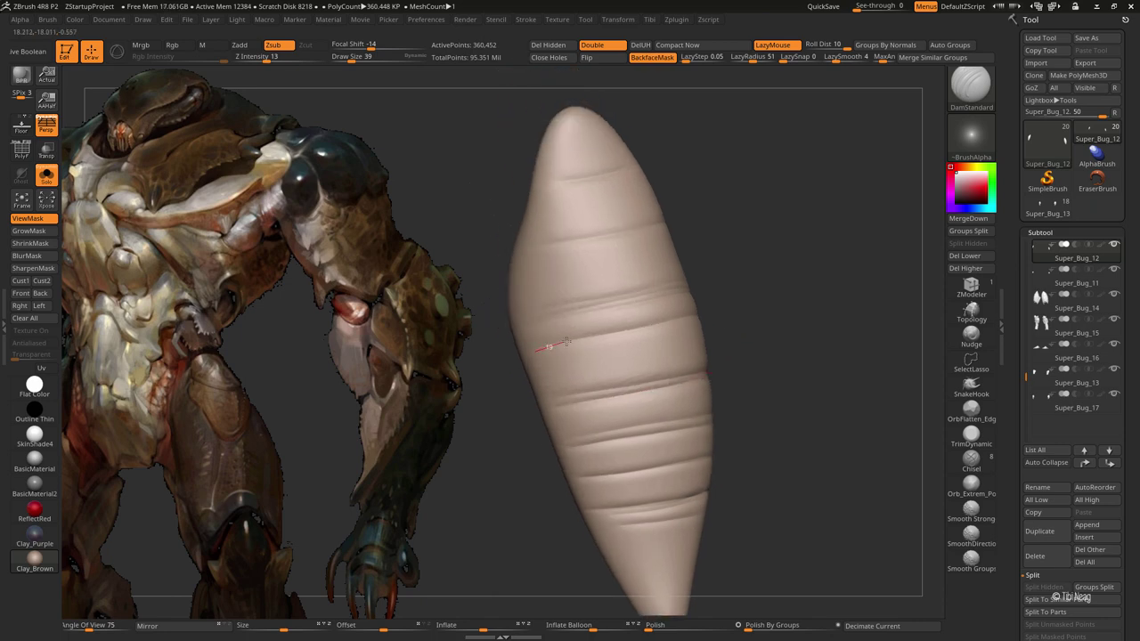
left_click_drag(769, 305, 579, 300)
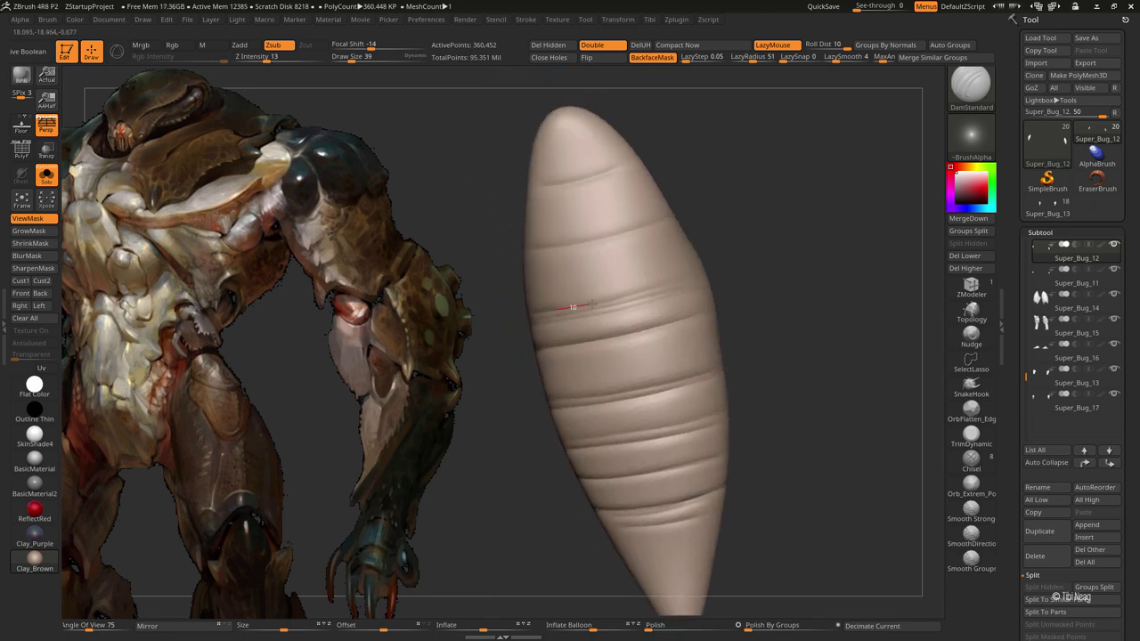
key("l")
left_click_drag(753, 134, 657, 279)
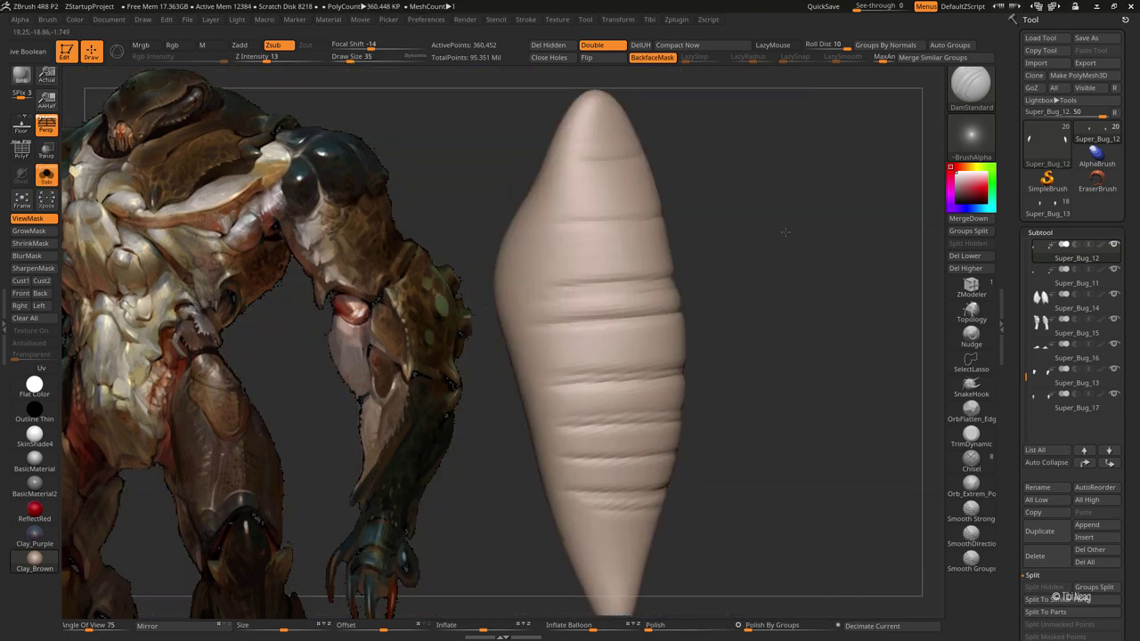
right_click_drag(559, 290, 575, 264)
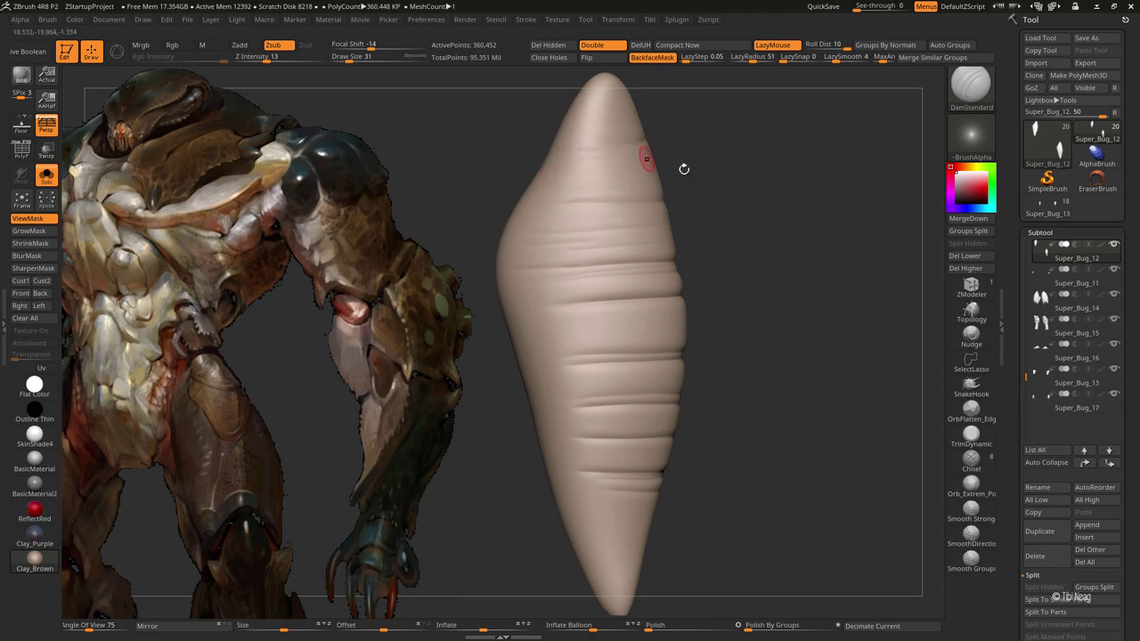
left_click_drag(684, 169, 544, 249)
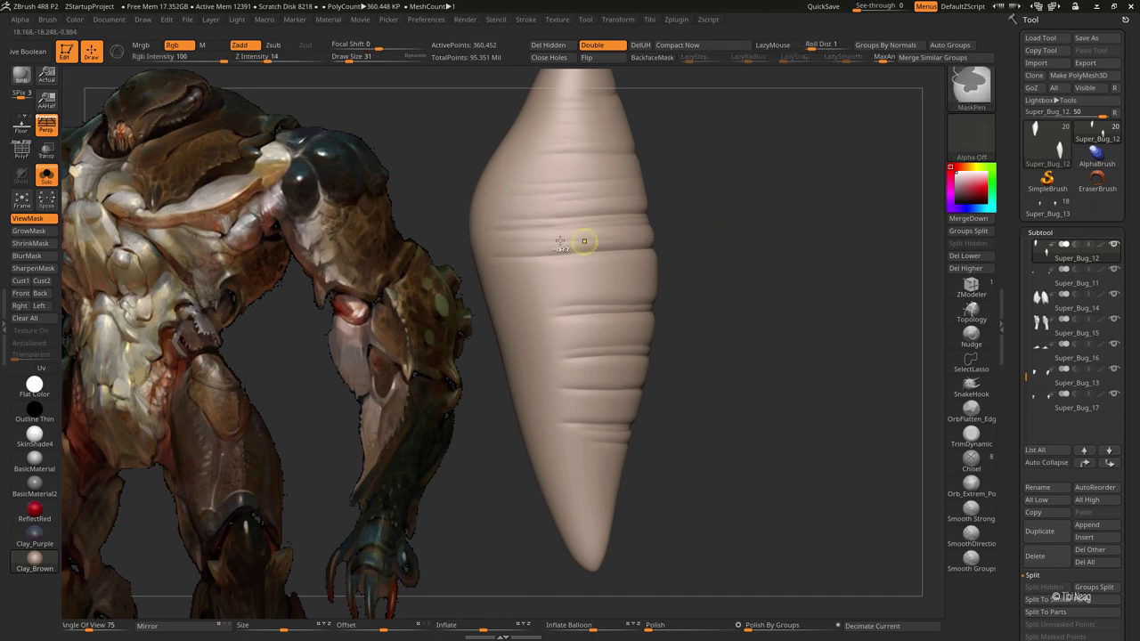
Step: Carve another rib groove across the capsule and turn it to check the other grooves
left_click_drag(543, 225, 577, 223)
left_click_drag(509, 240, 575, 219)
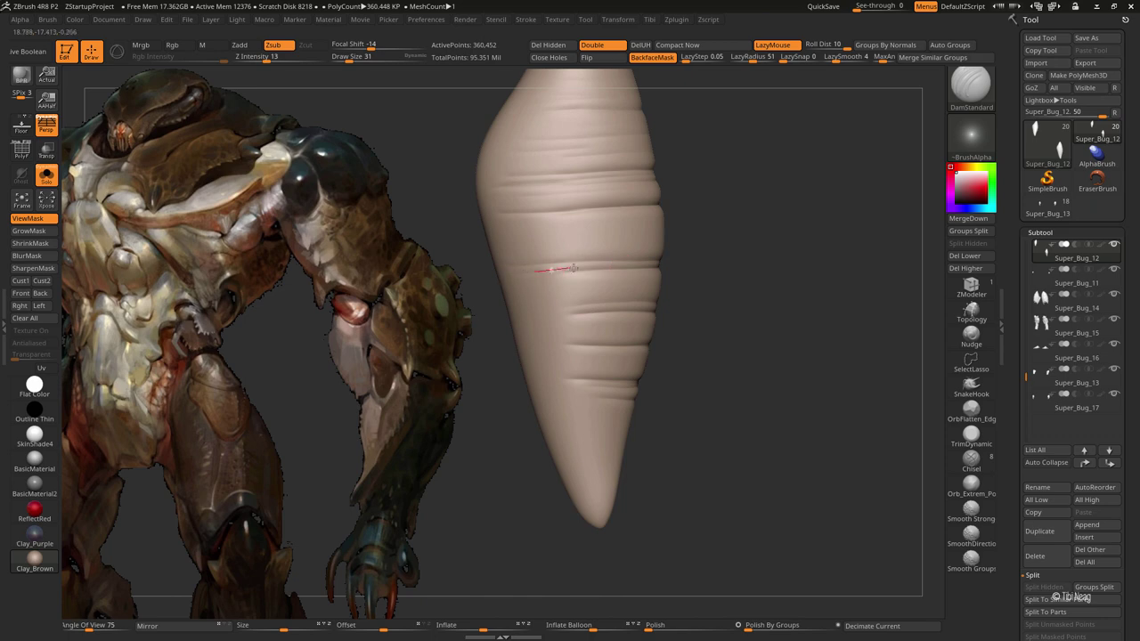
mouse_move(601, 237)
left_mouse_down()
mouse_move(746, 229)
mouse_move(628, 237)
left_mouse_up()
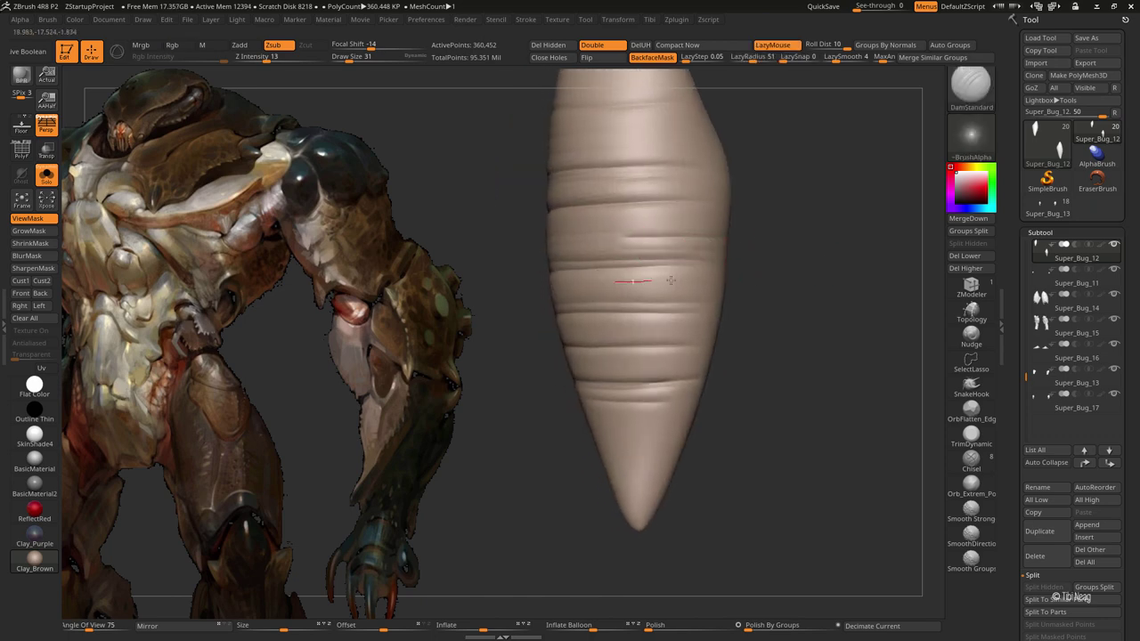
left_click_drag(504, 293, 549, 325)
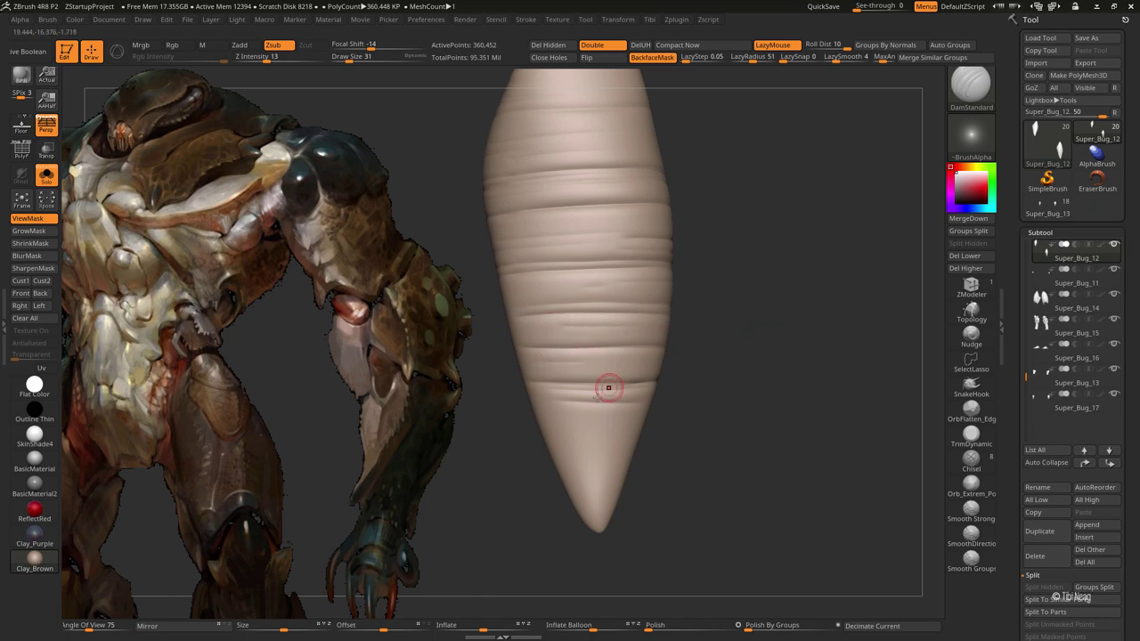
mouse_move(608, 389)
left_mouse_down()
mouse_move(696, 360)
mouse_move(651, 293)
left_mouse_up()
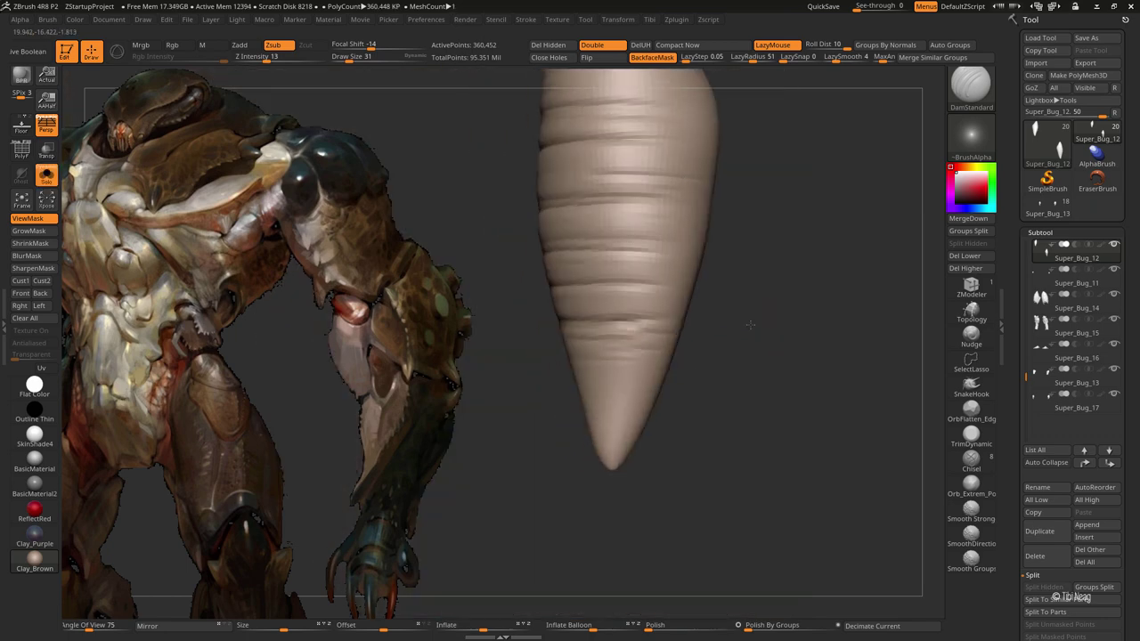
right_click_drag(691, 247, 702, 279)
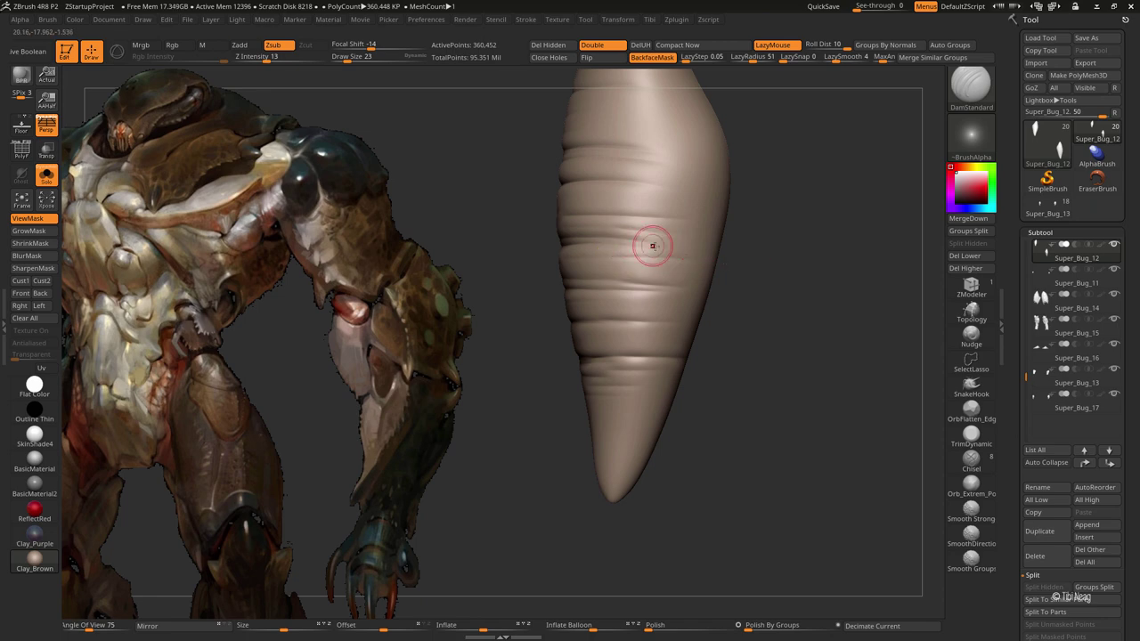
mouse_move(649, 247)
right_mouse_down()
mouse_move(749, 291)
mouse_move(881, 165)
right_mouse_up()
Step: Reselect DamStandard, undo the middle crease, smooth the surface and carve a groove across the top
key("b")
key("d")
key("s")
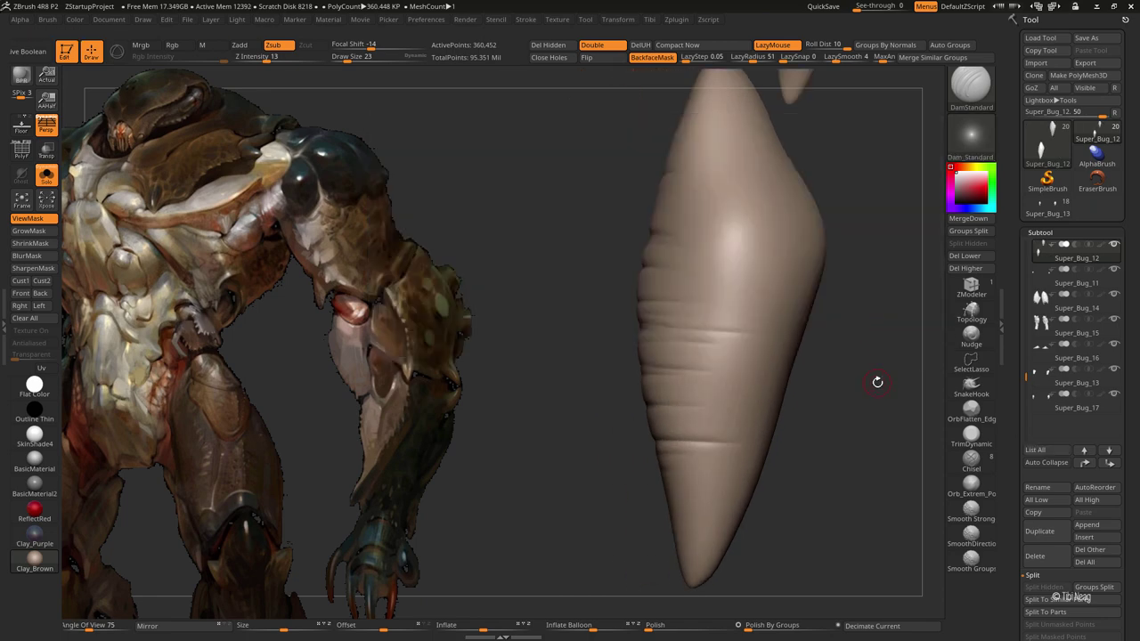
right_click_drag(875, 382, 740, 314)
key("ctrl+z")
mouse_move(592, 252)
right_mouse_down()
mouse_move(638, 254)
mouse_move(657, 280)
right_mouse_up()
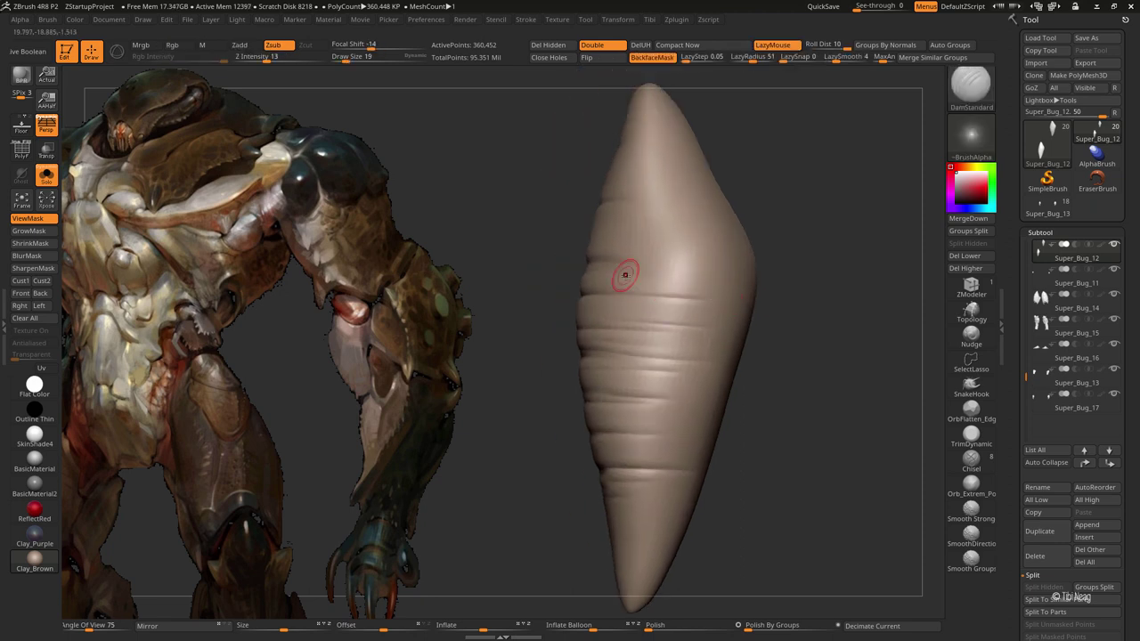
mouse_move(593, 315)
right_mouse_down()
mouse_move(659, 313)
mouse_move(631, 224)
mouse_move(630, 292)
right_mouse_up()
key("shift")
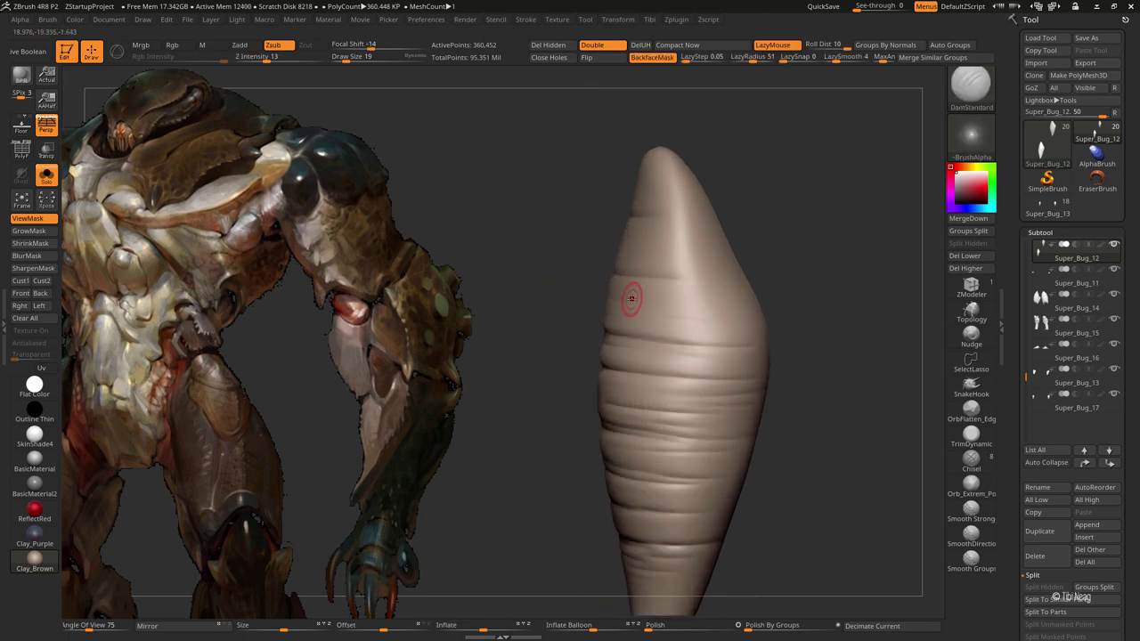
right_click_drag(646, 241, 602, 249)
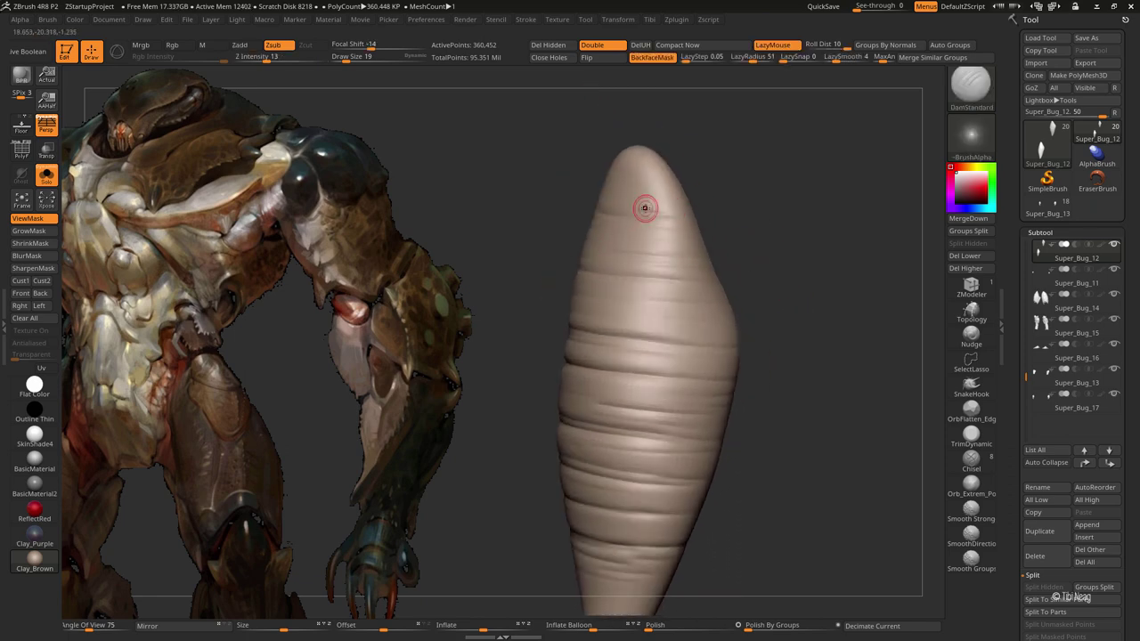
left_click_drag(645, 207, 634, 209)
Step: Turn Solo off, smooth briefly, zoom out to the whole creature and select Super_Bug_11
key("ctrl+shift+s")
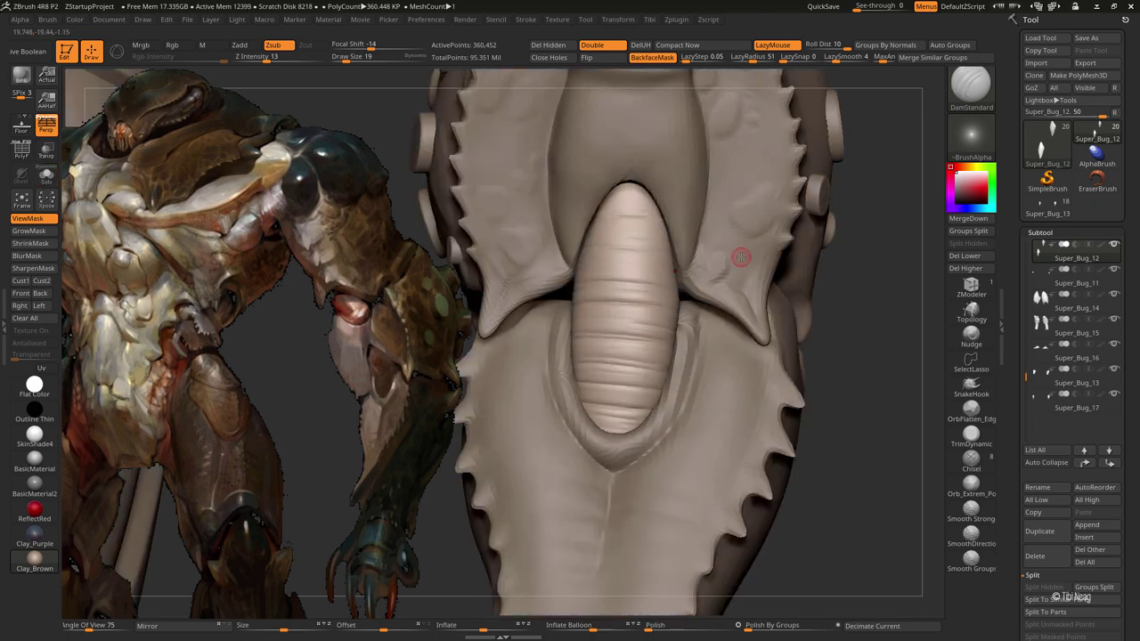
key("shift")
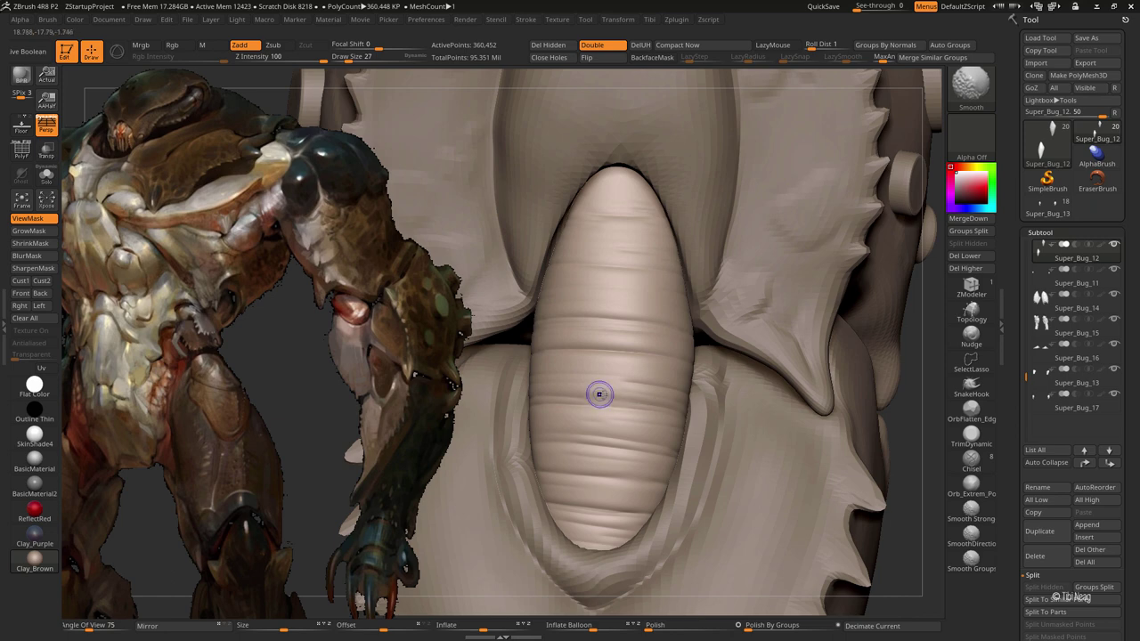
mouse_move(715, 272)
left_mouse_down()
mouse_move(778, 338)
mouse_move(783, 222)
left_mouse_up()
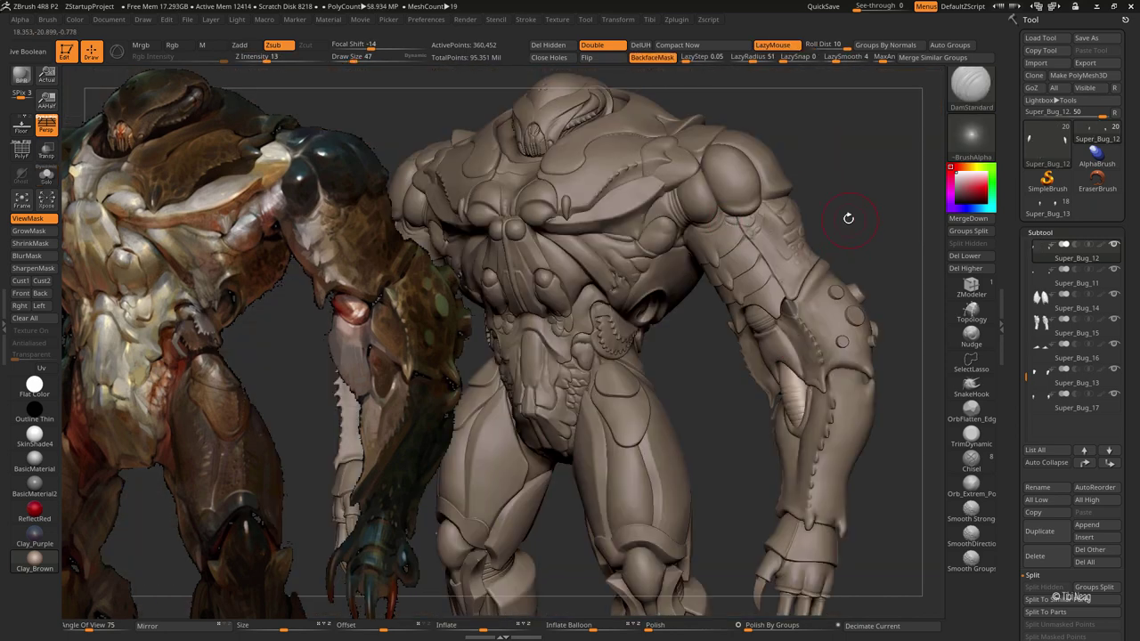
key("Delete")
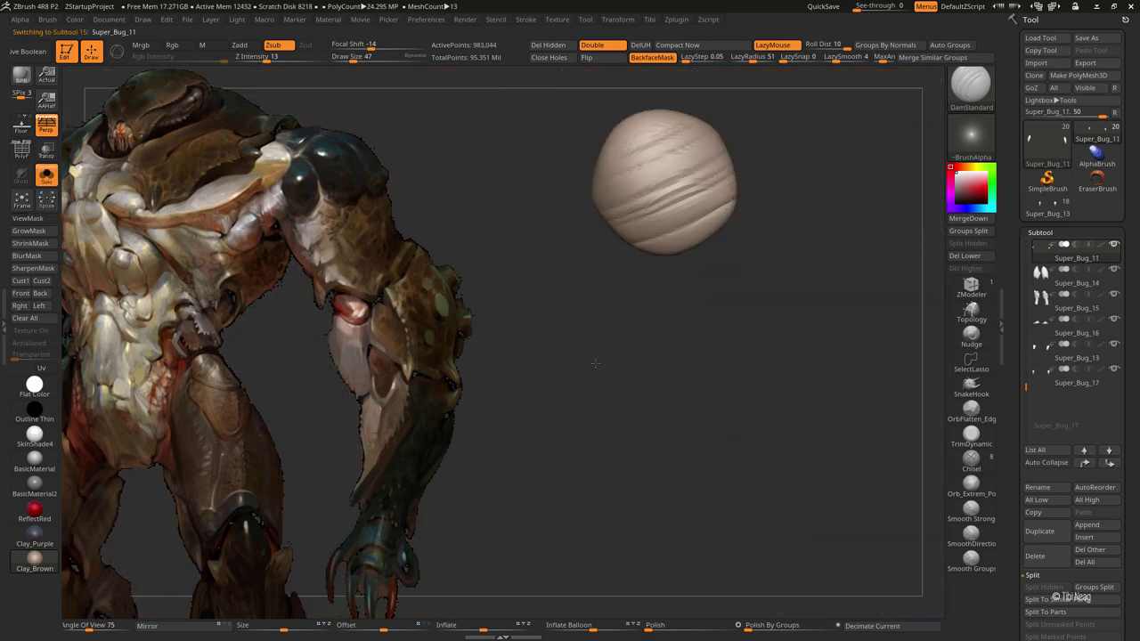
Step: Solo the Super_Bug_11 ridged sphere and rotate it closer, switching to Smooth
key("shift+alt+s")
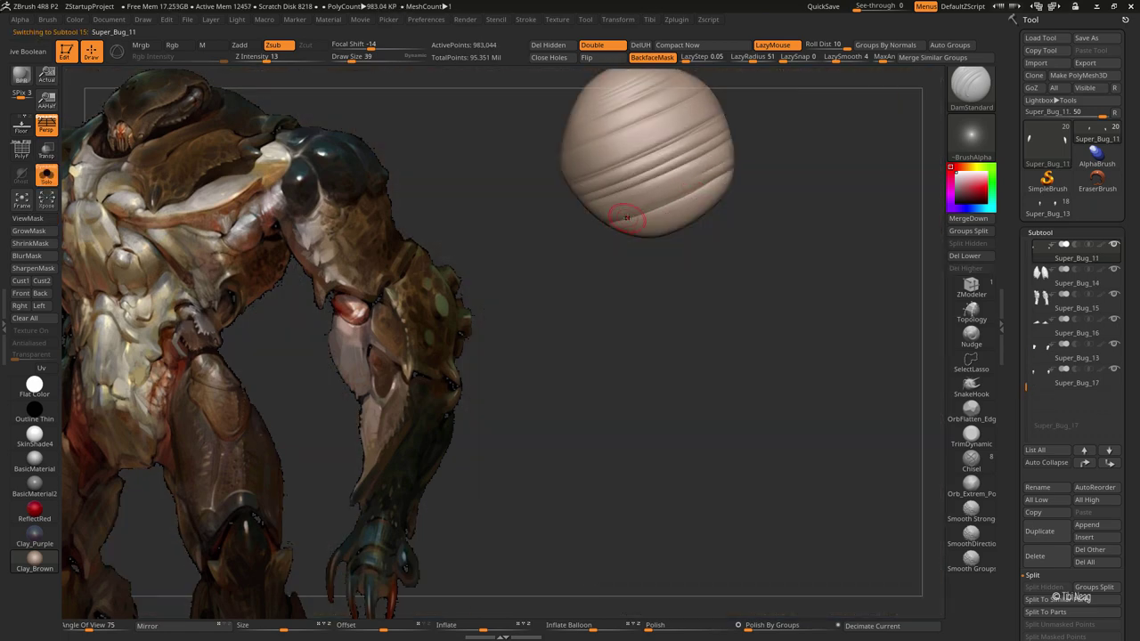
left_click_drag(643, 212, 585, 252)
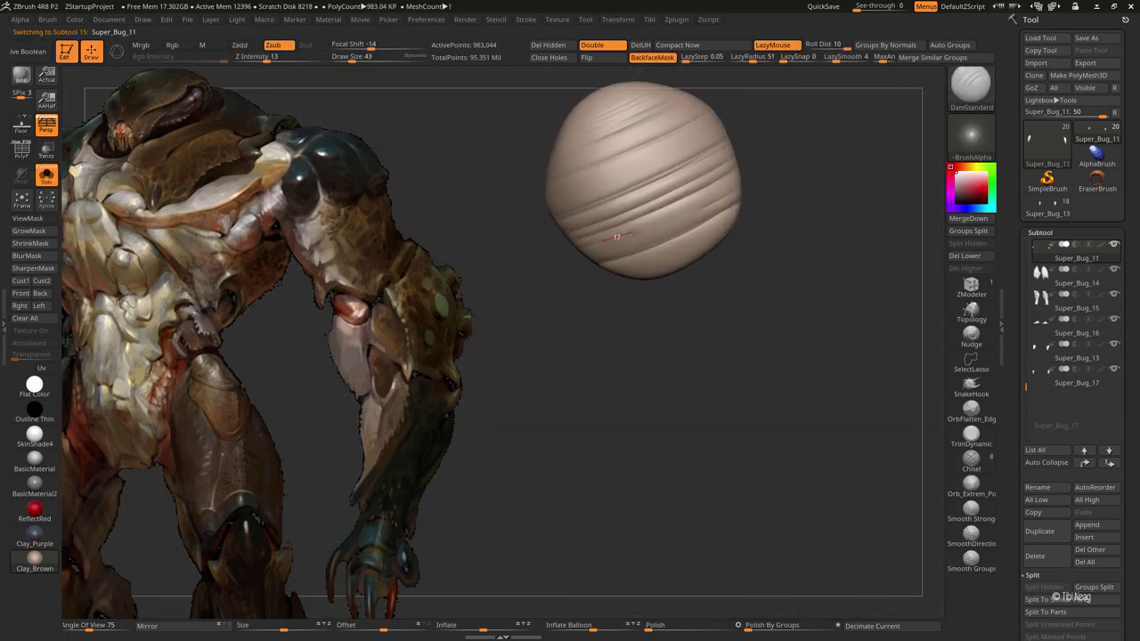
key("shift")
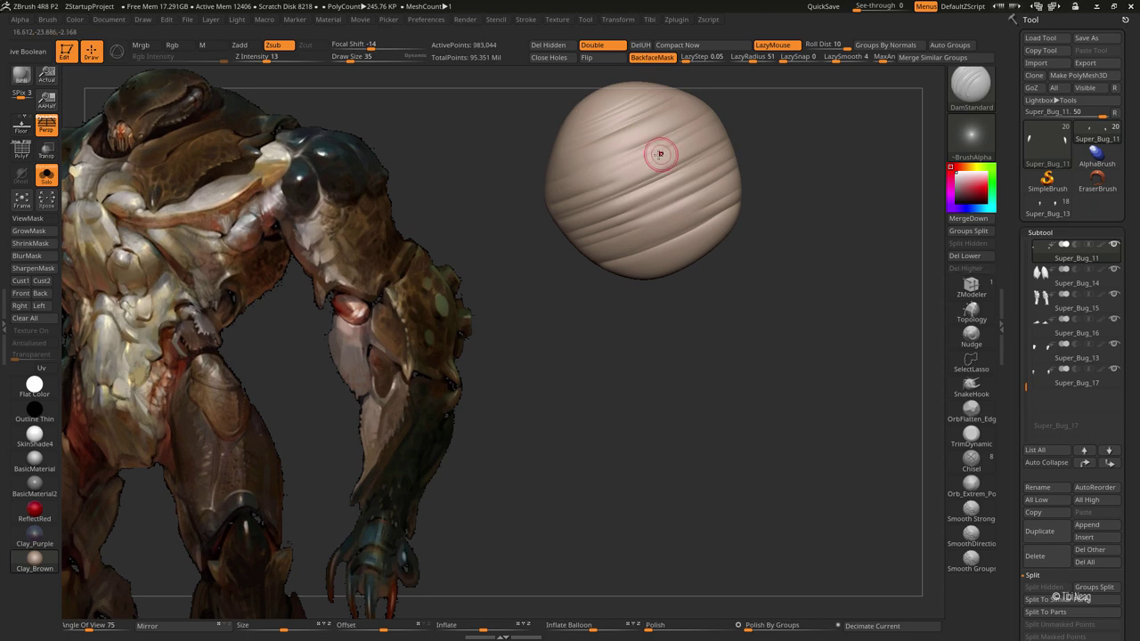
Step: Turn Solo off and frame the whole armored creature in a three-quarter view
key("ctrl+shift+s")
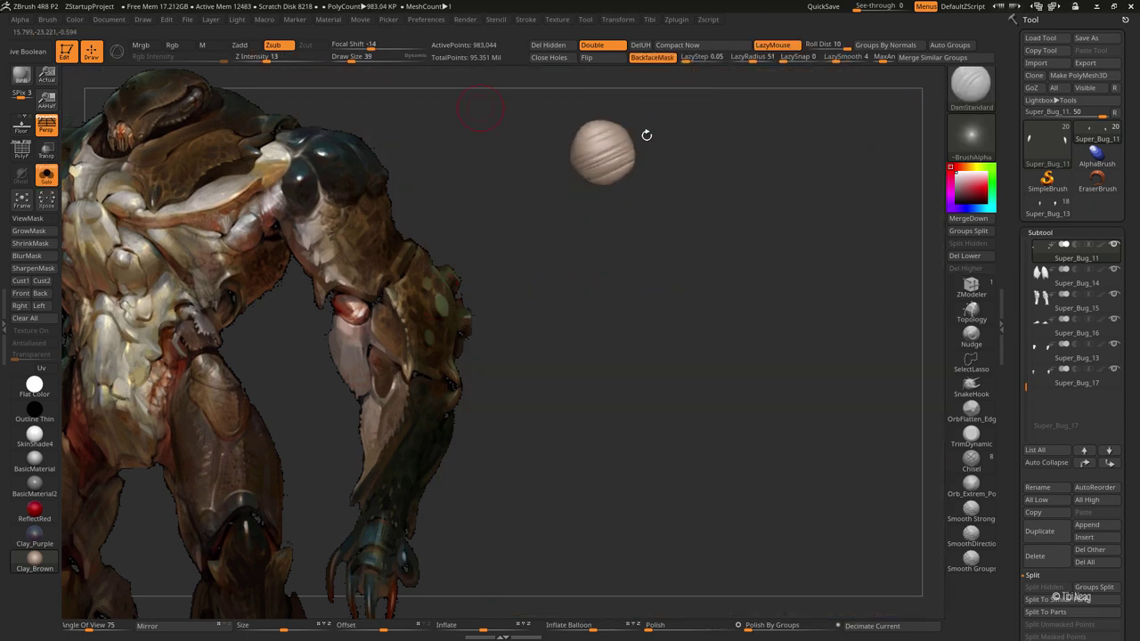
left_click_drag(801, 212, 805, 196)
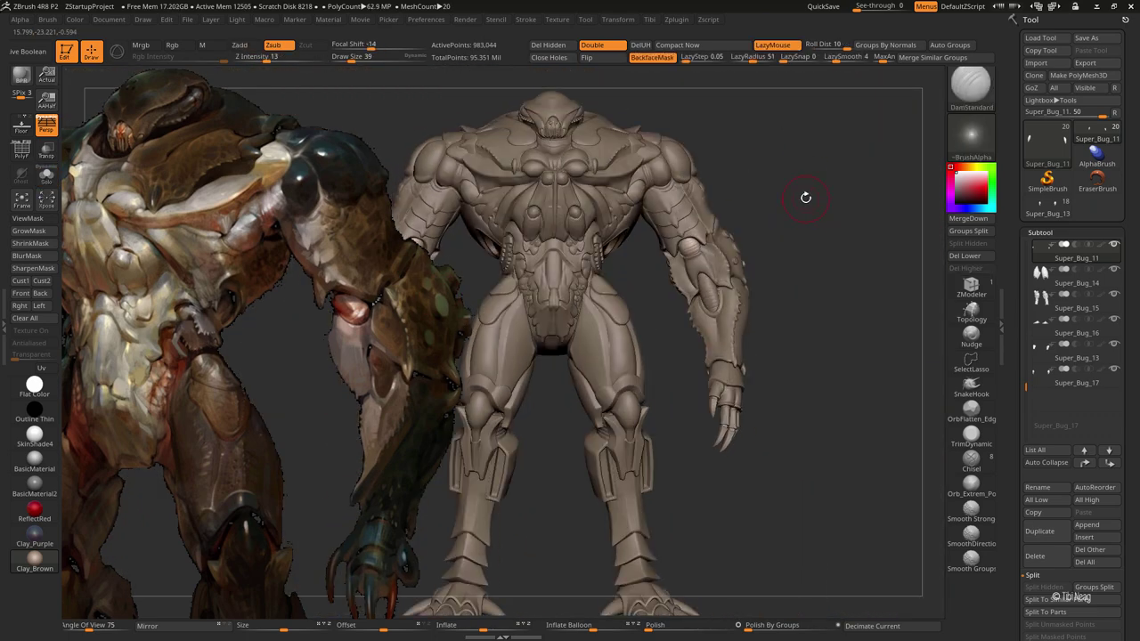
left_click_drag(776, 158, 764, 116)
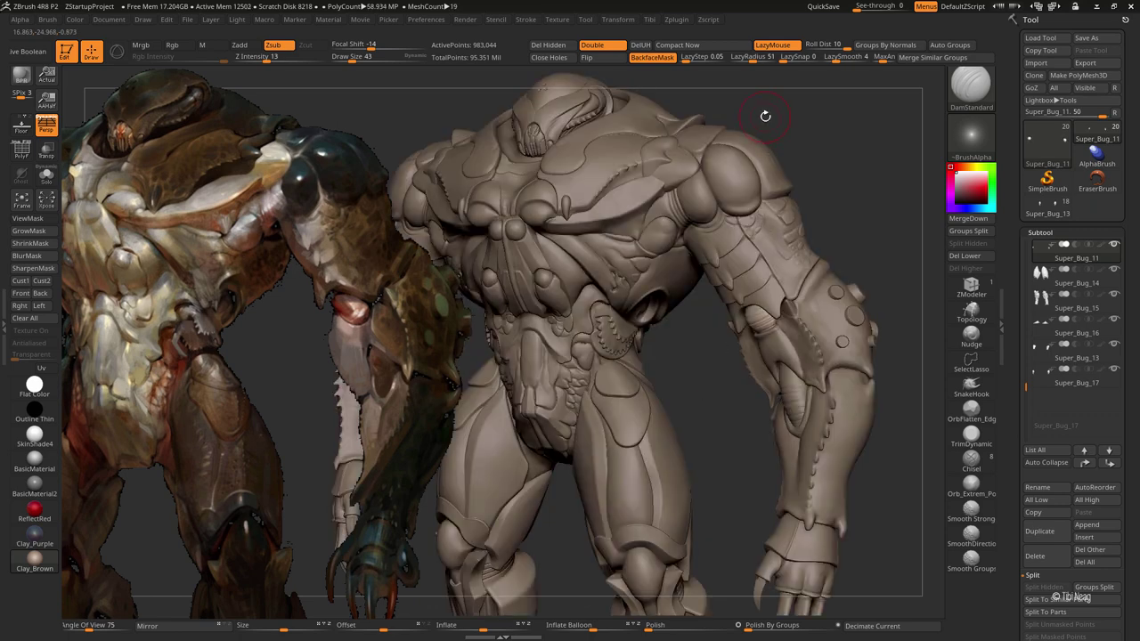